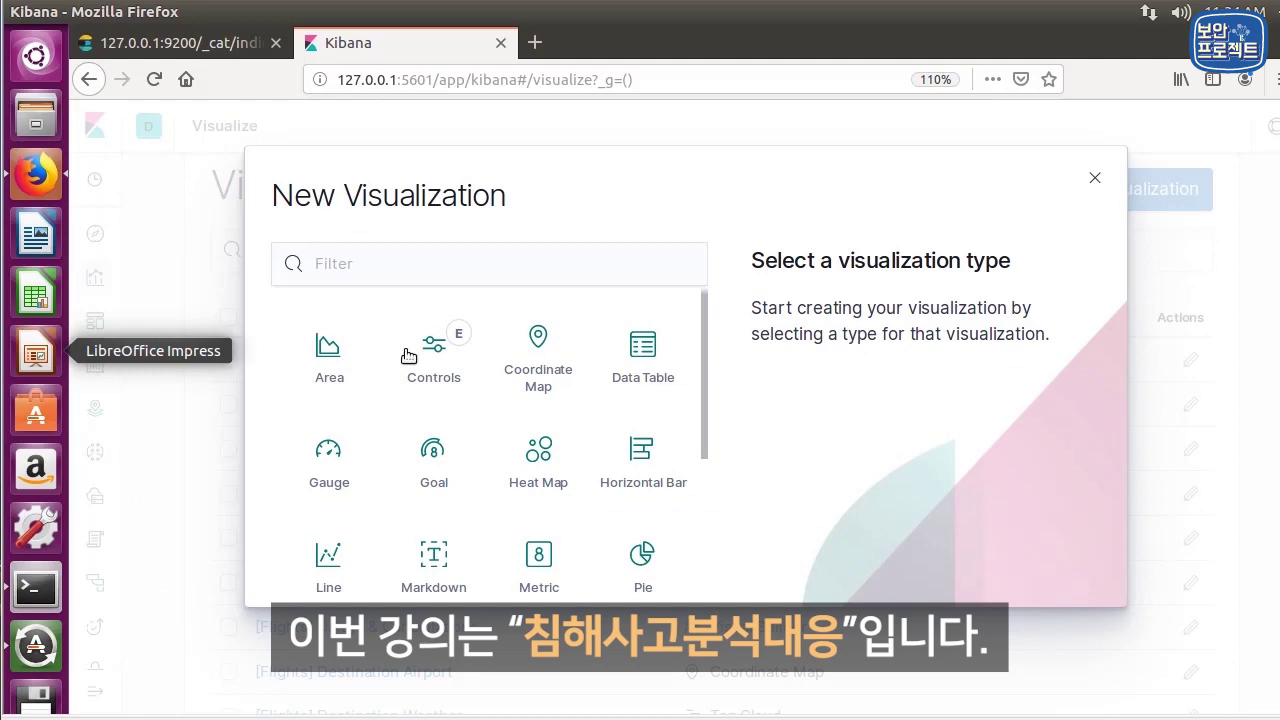
Create a new Vertical Bar visualization with the shakes* index pattern as its source
scroll(708, 490, "down", 3)
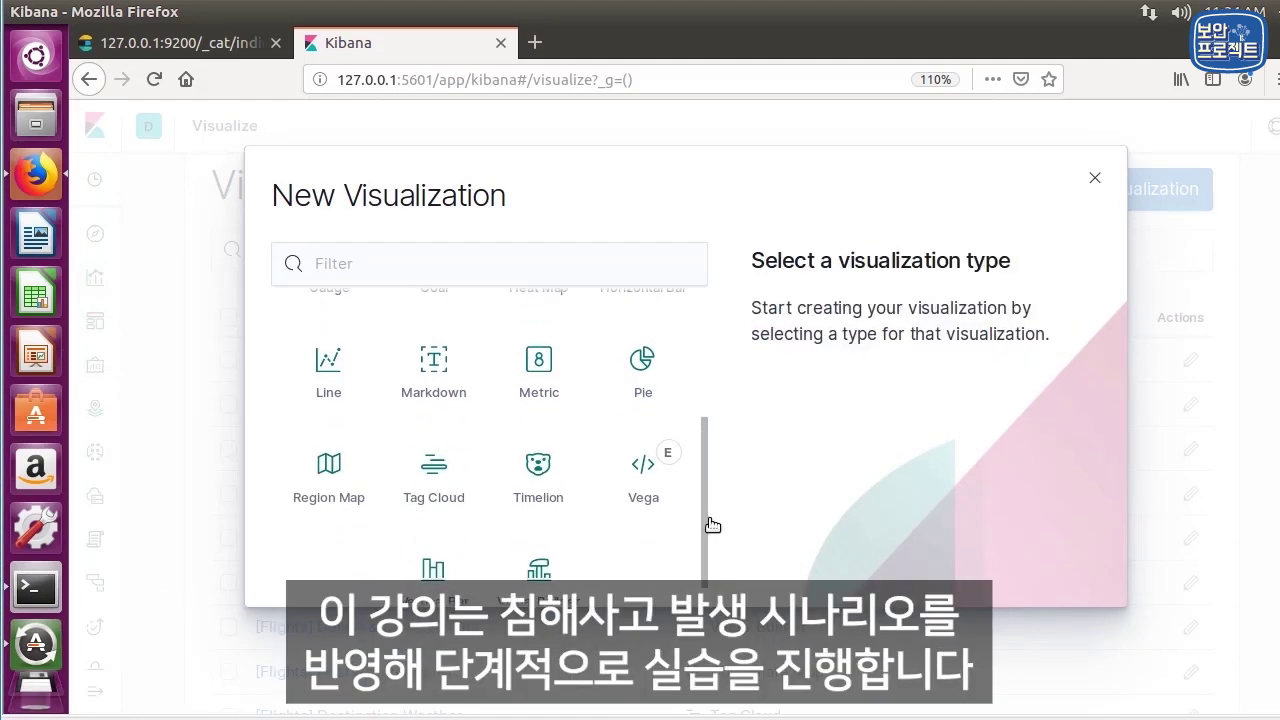
left_click(440, 545)
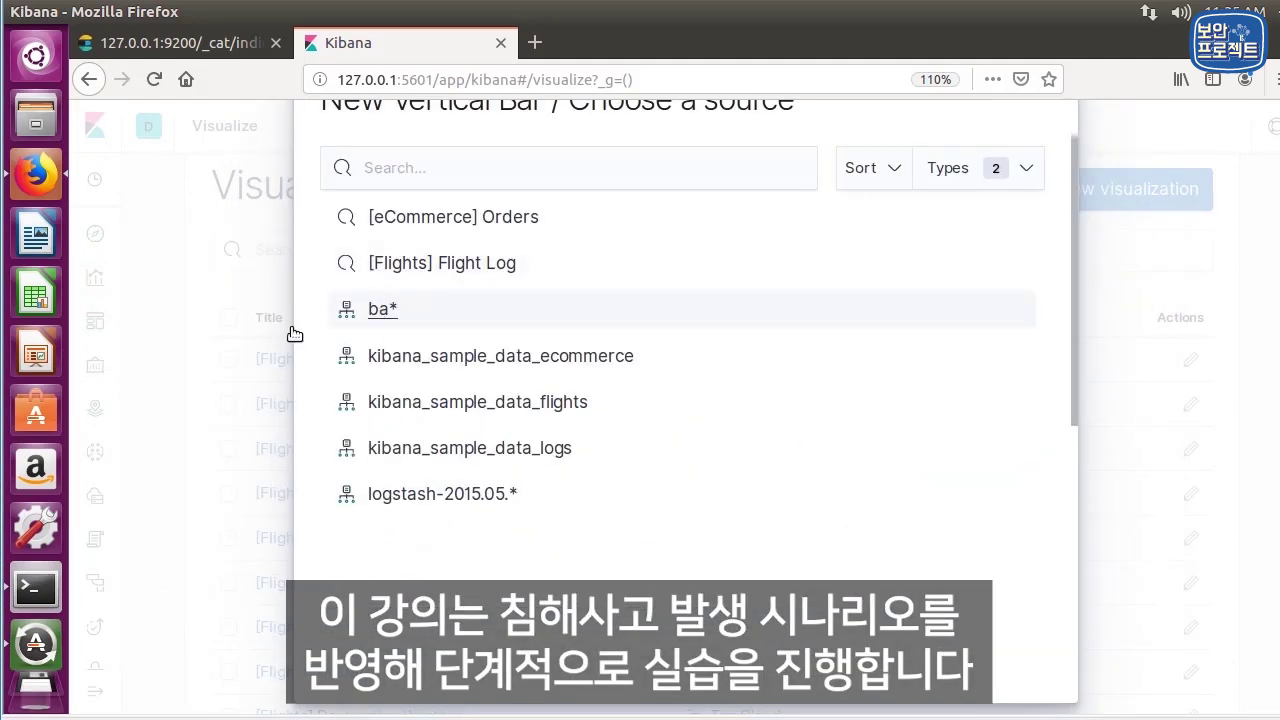
type("s")
left_click(423, 234)
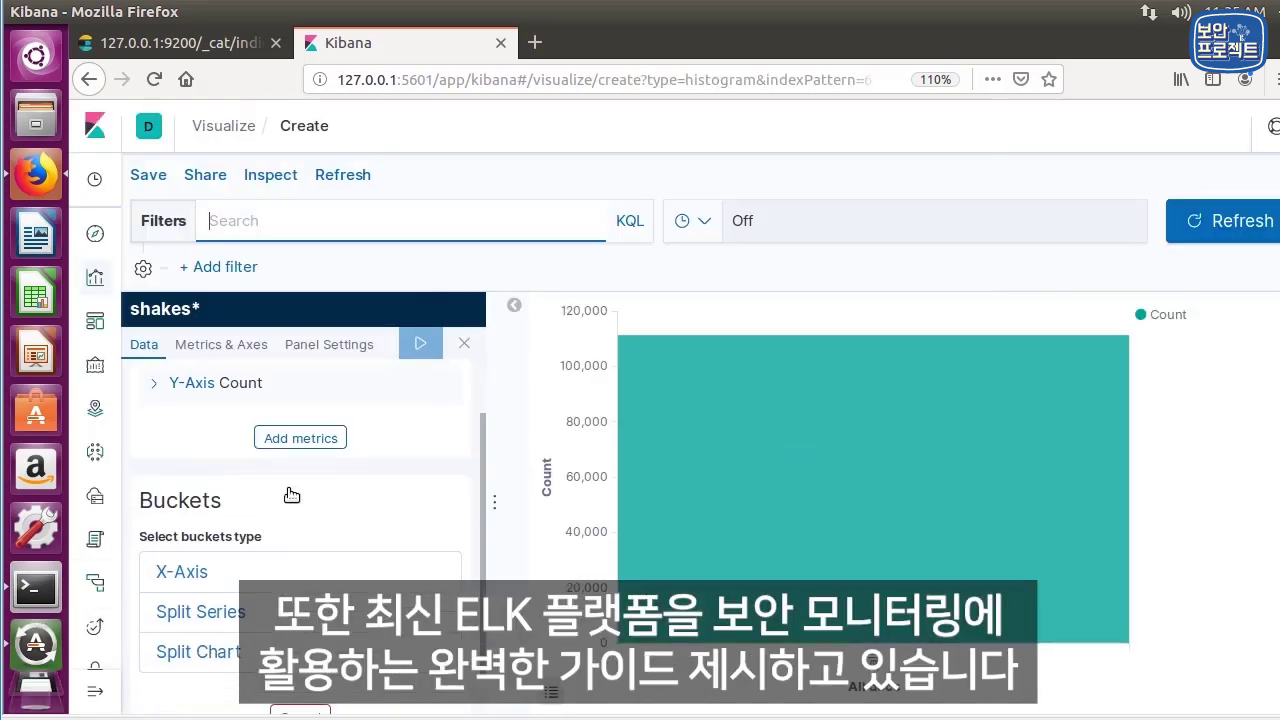
Add an X-Axis bucket to the bar chart, choosing its aggregation and the play_name field
left_click(228, 641)
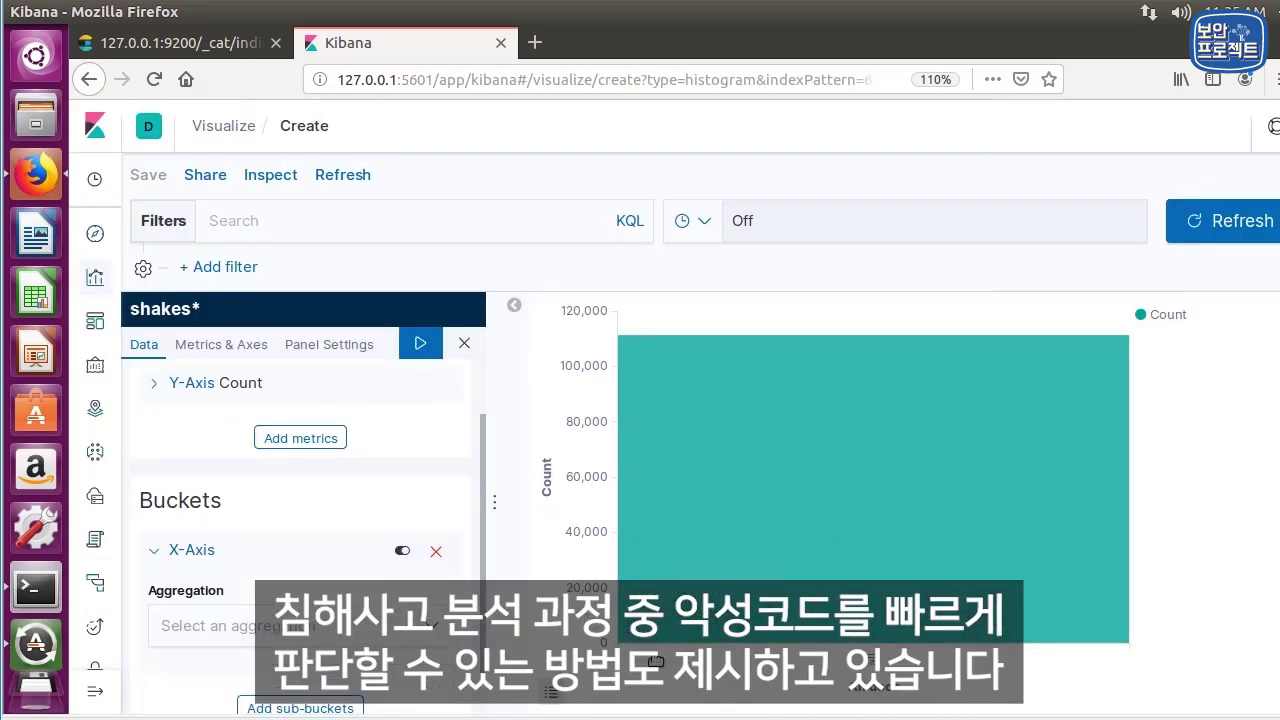
left_click(280, 625)
left_click(240, 590)
left_click(250, 712)
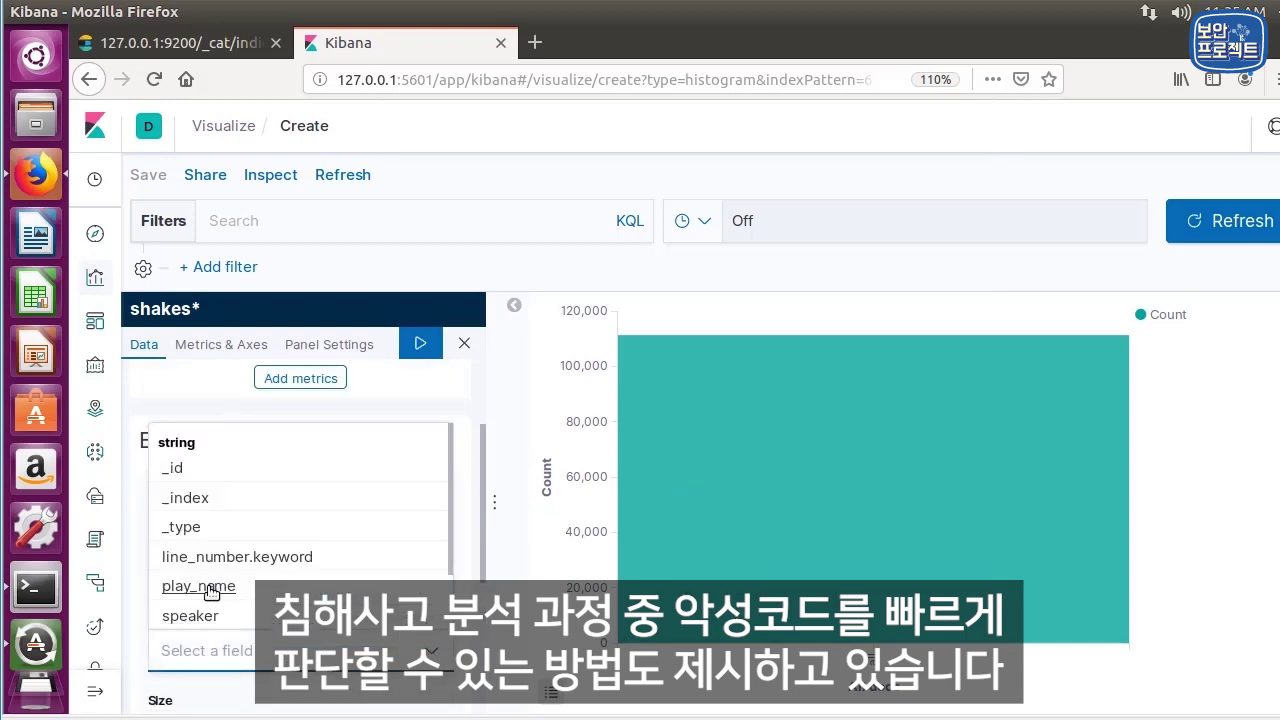
left_click(214, 586)
Expand the Y-Axis metric and go through its aggregation options
scroll(247, 458, "up", 3)
left_click(247, 452)
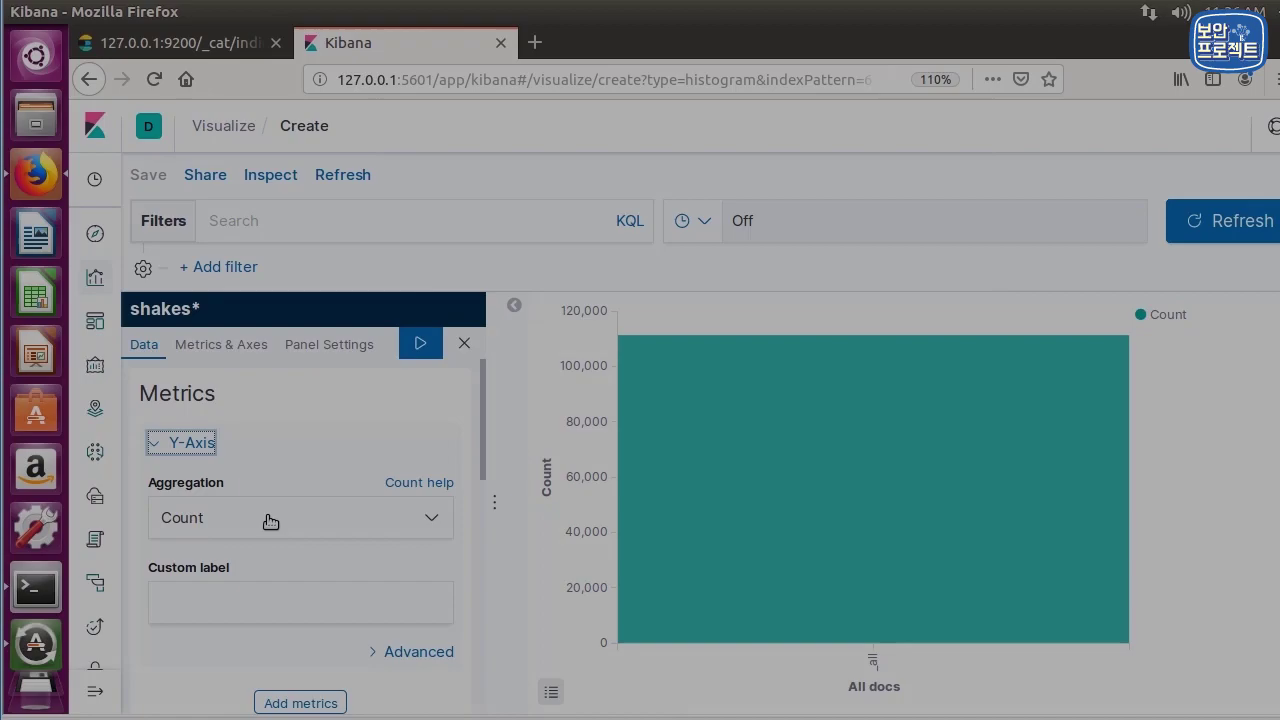
left_click(260, 518)
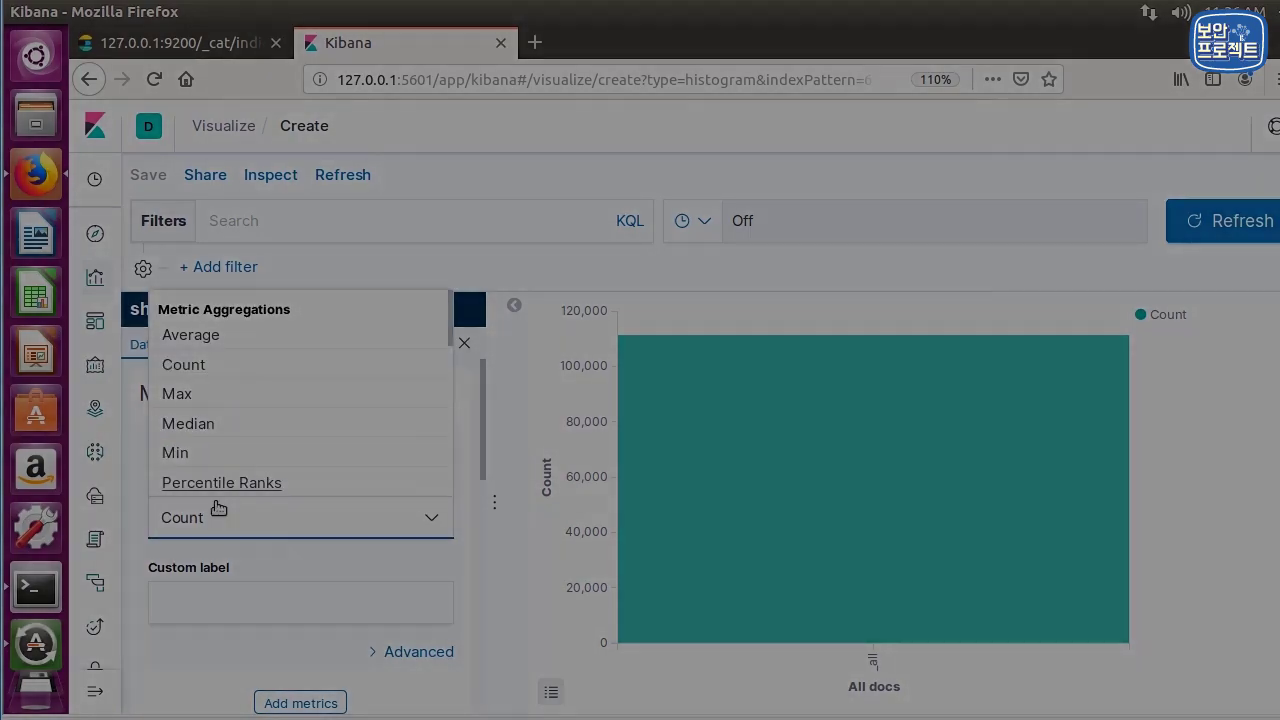
left_click(237, 383)
scroll(230, 440, "down", 1)
left_click(210, 458)
left_click(186, 554)
scroll(240, 560, "up", 1)
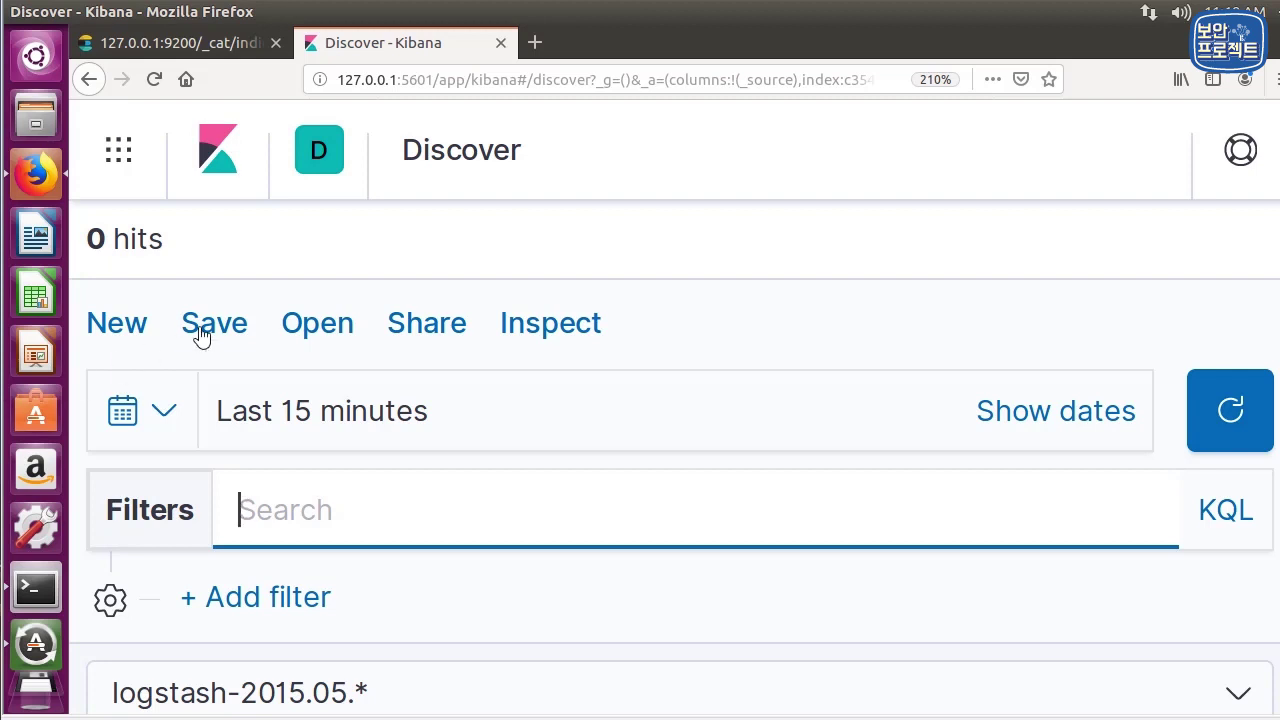
Go from Discover to the Visualize page with the list of saved visualizations
left_click(140, 165)
scroll(240, 400, "down", 2)
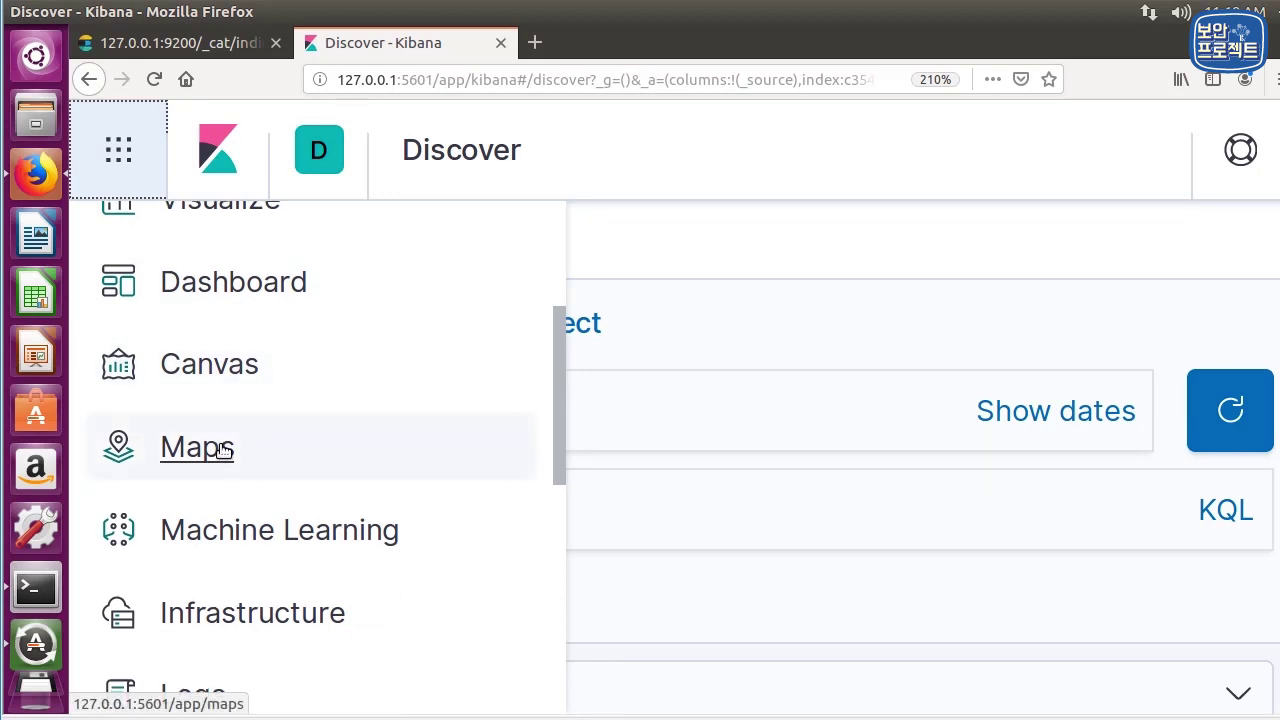
scroll(300, 400, "up", 1)
left_click(271, 330)
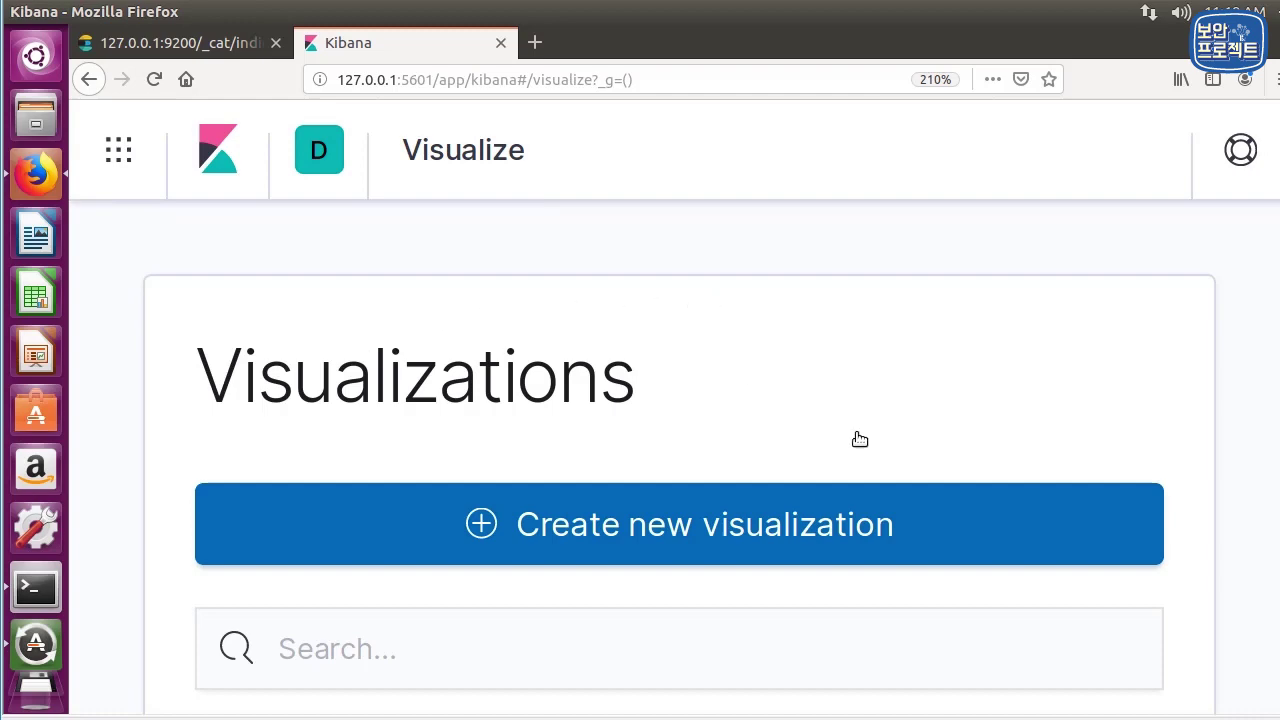
Reduce the browser's page zoom to 110% for the Visualizations page
key("ctrl+minus")
key("ctrl+minus")
key("ctrl+minus")
key("ctrl+minus")
key("ctrl+minus")
key("ctrl+minus")
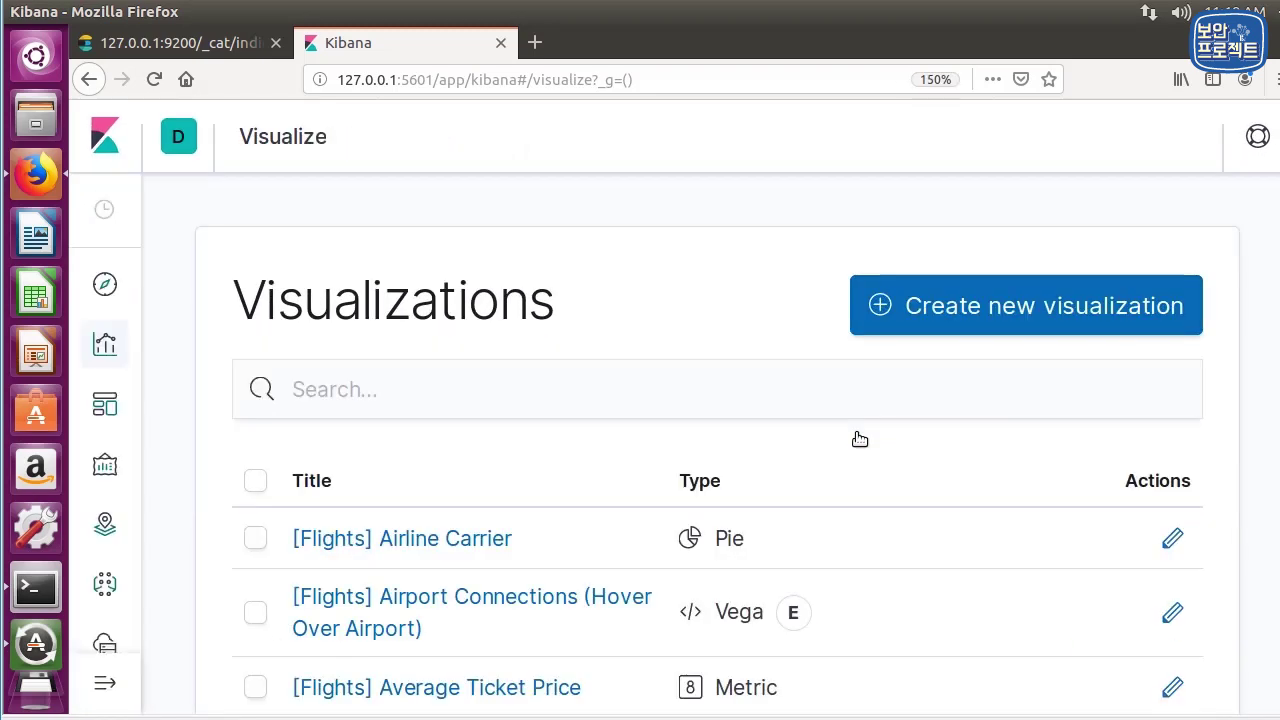
key("ctrl+minus")
key("ctrl+minus")
key("ctrl+minus")
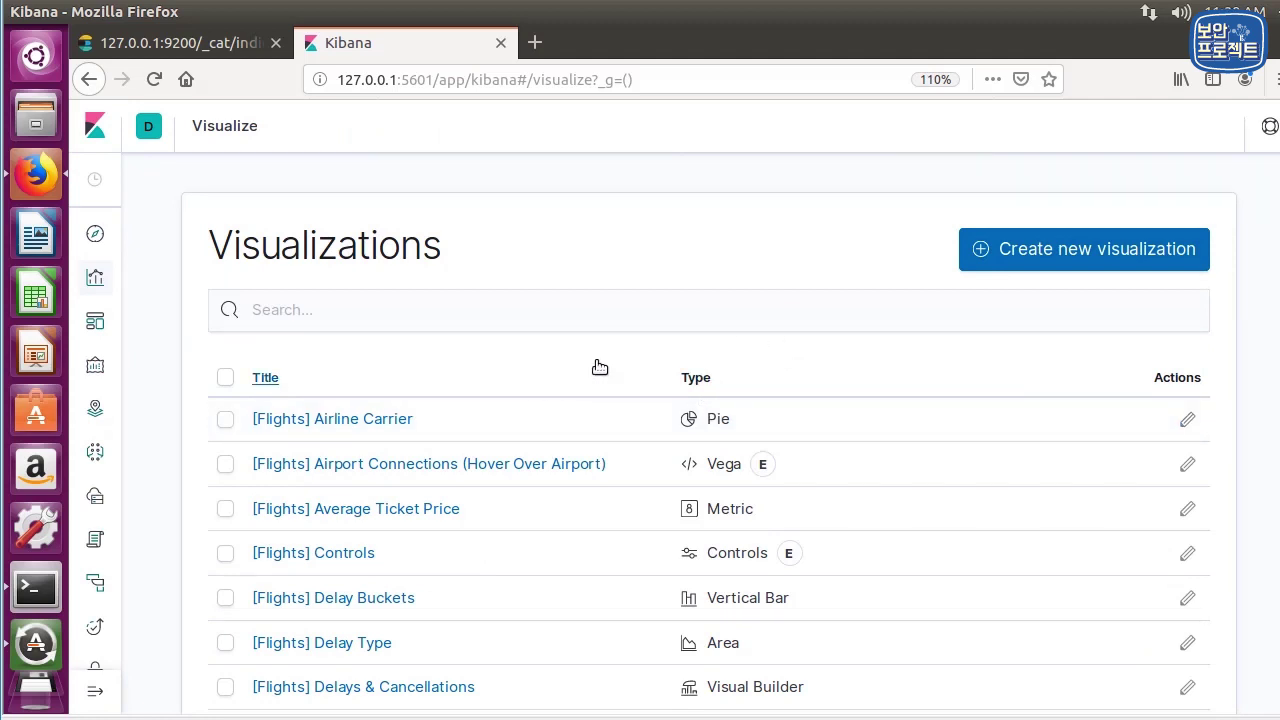
Look through all four pages of saved visualizations, examining their titles and types
scroll(592, 368, "down", 2)
scroll(520, 345, "down", 2)
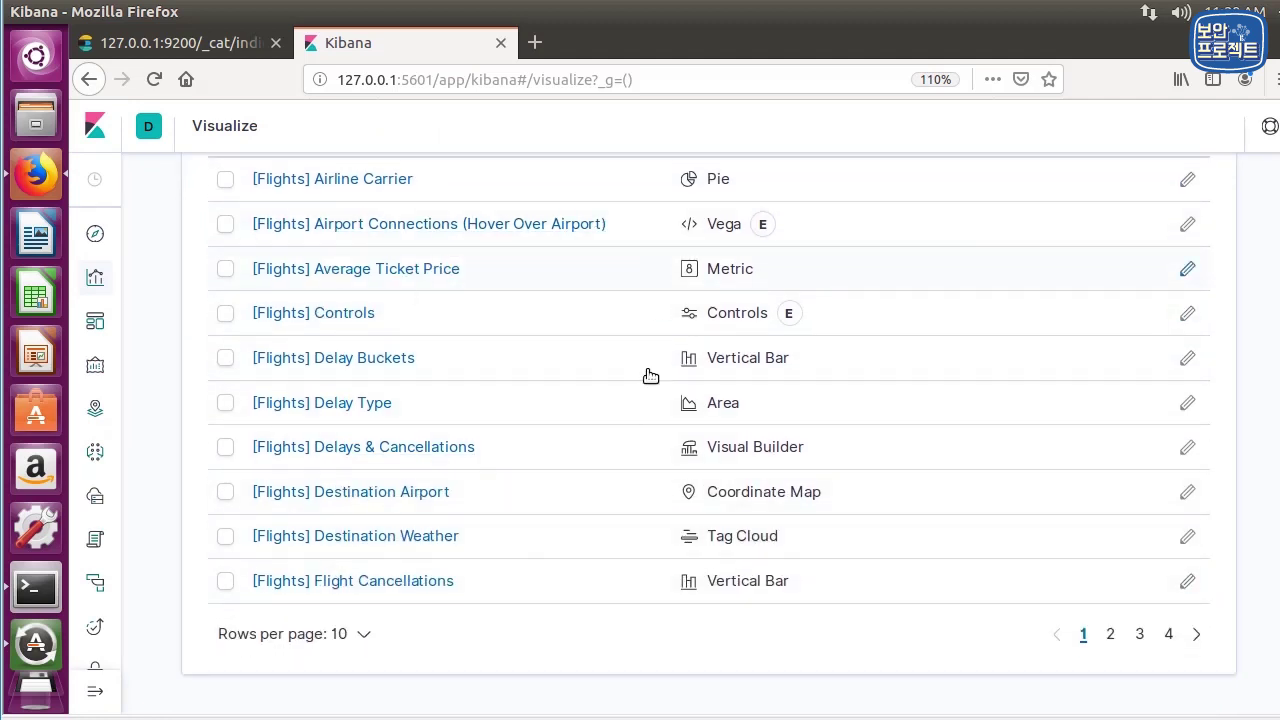
scroll(452, 458, "up", 1)
scroll(870, 590, "down", 1)
left_click(1109, 636)
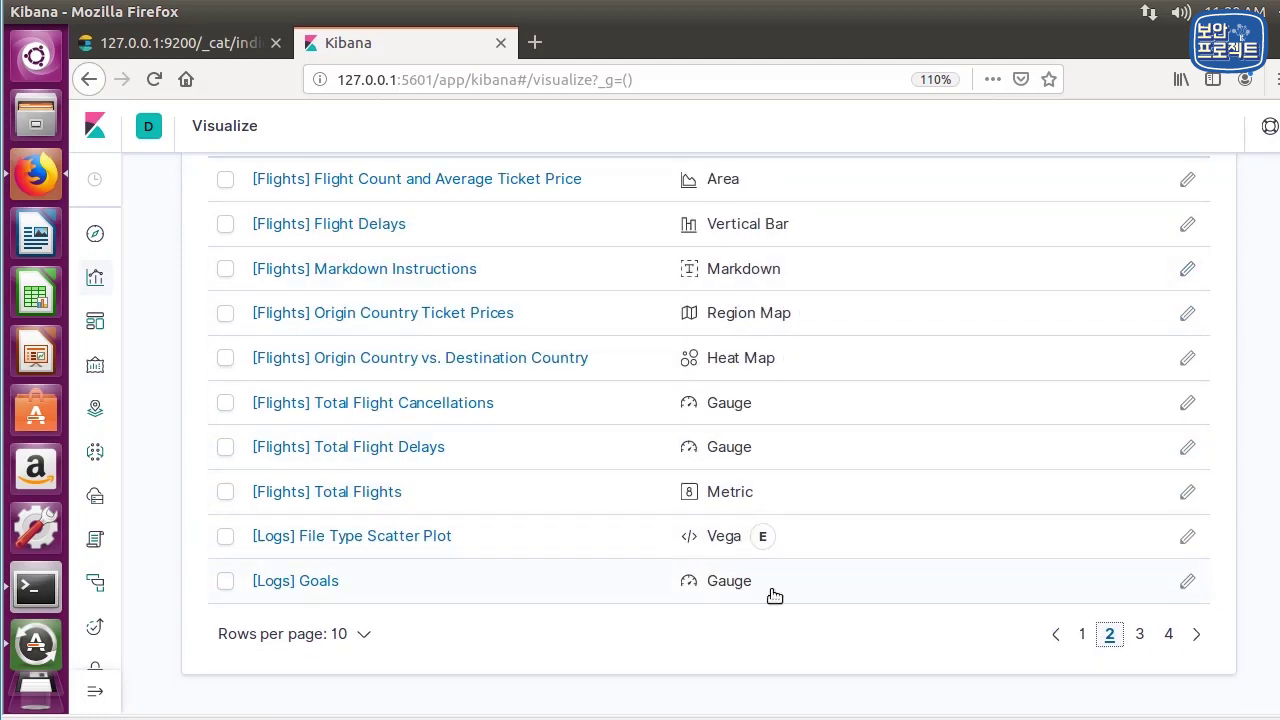
left_click(1139, 637)
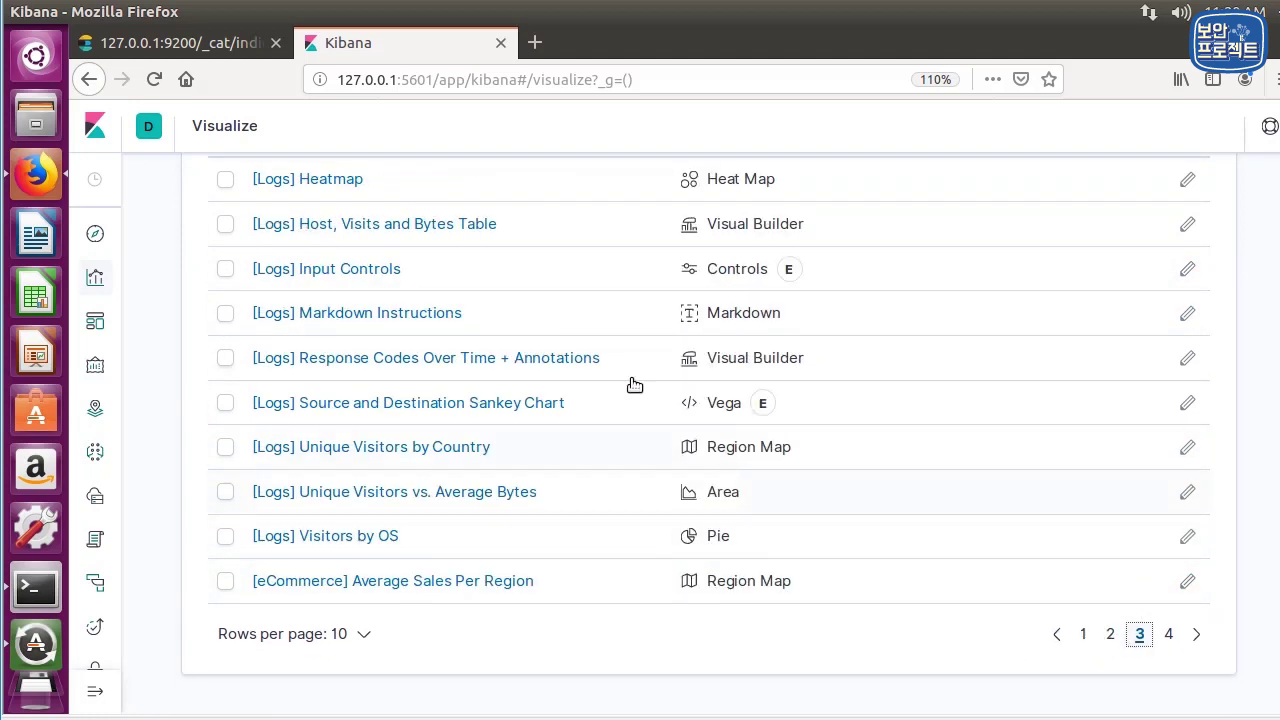
left_click(1167, 637)
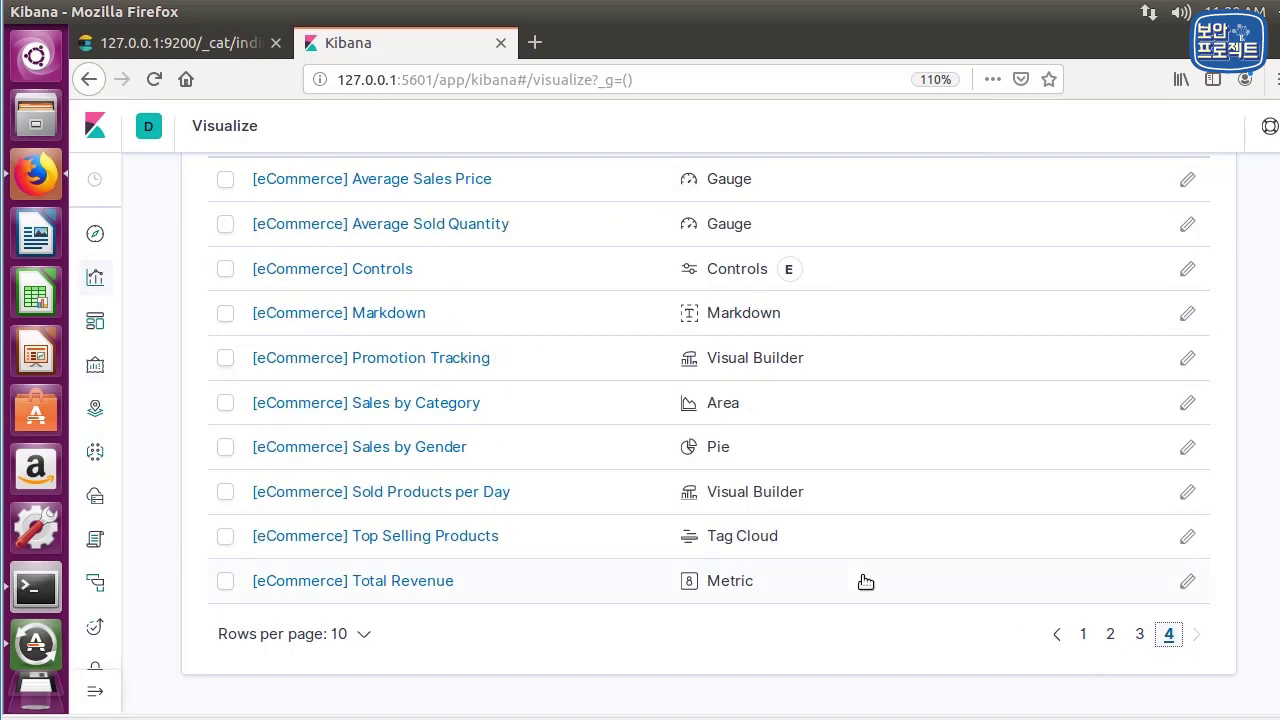
scroll(670, 490, "up", 5)
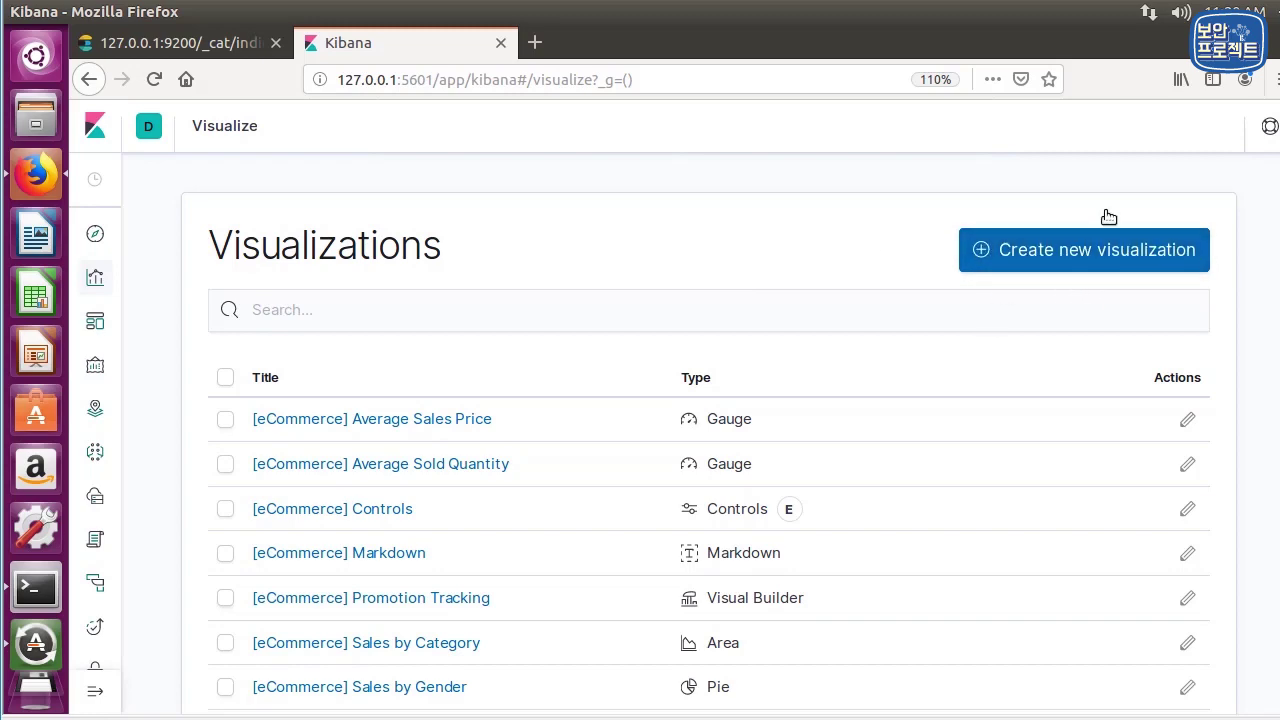
Review the available types and create a new Metric visualization with the ba* index pattern as its source
left_click(1103, 250)
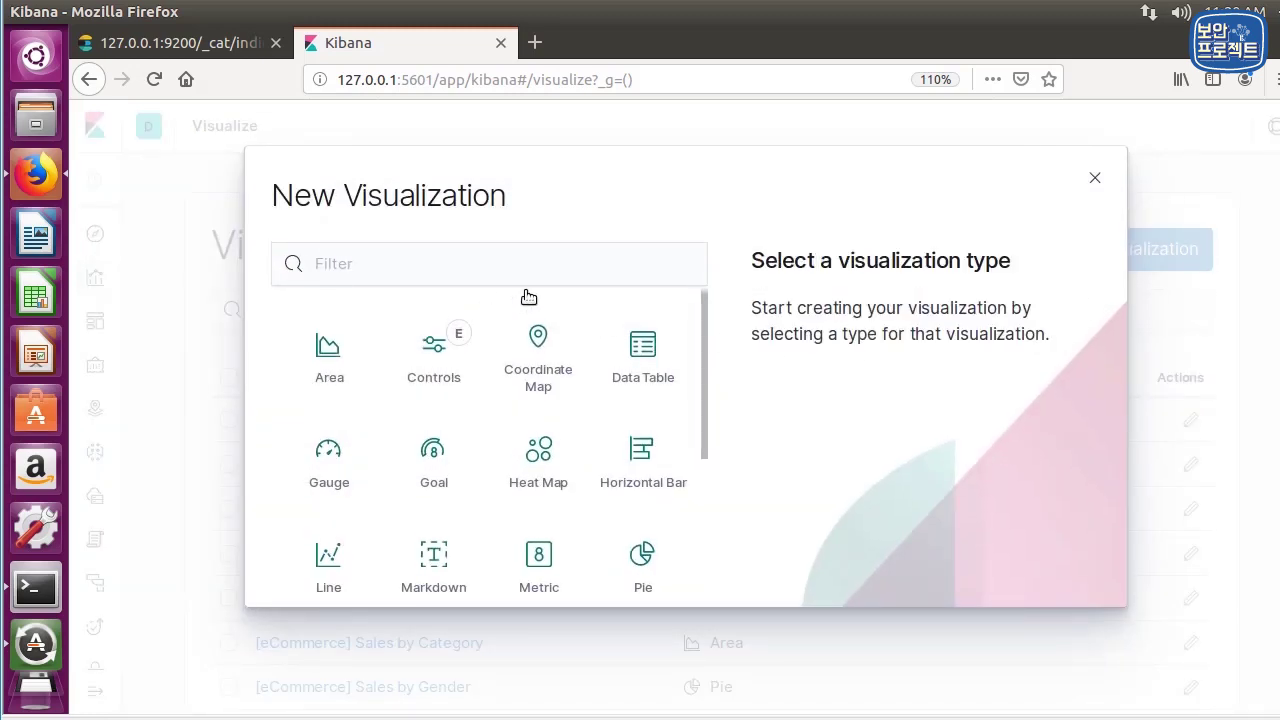
scroll(538, 420, "down", 4)
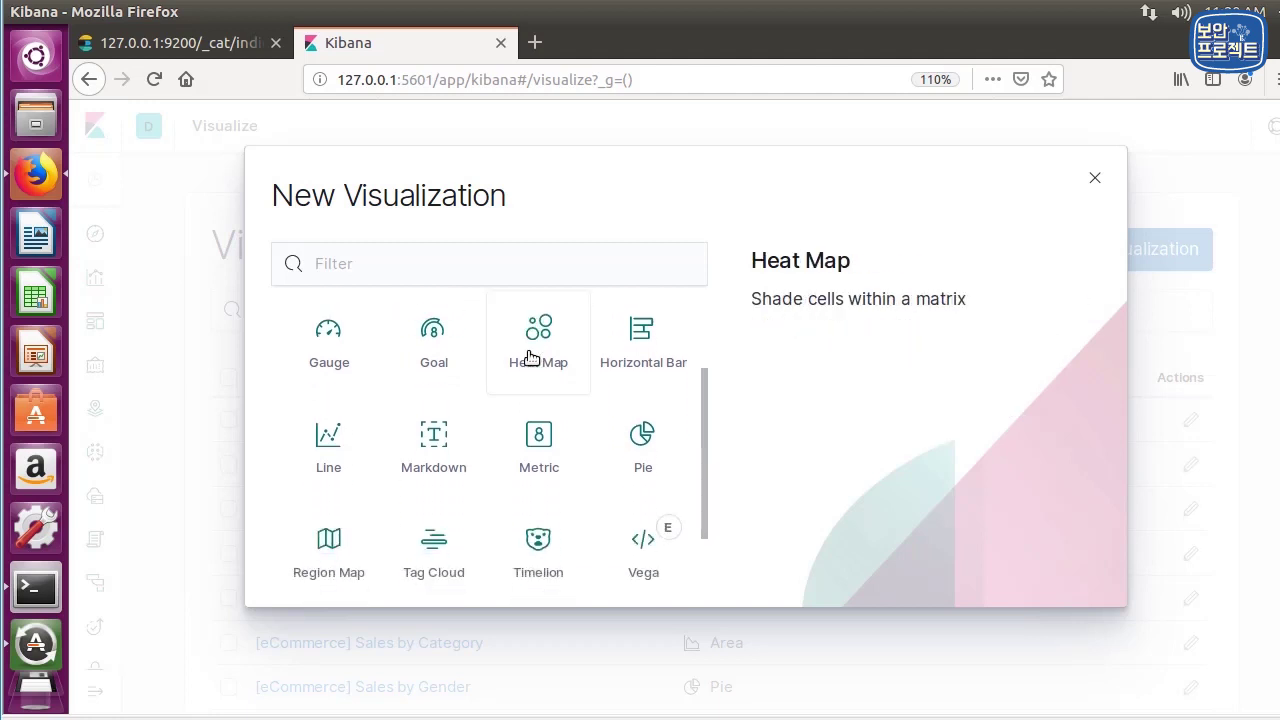
scroll(529, 500, "up", 4)
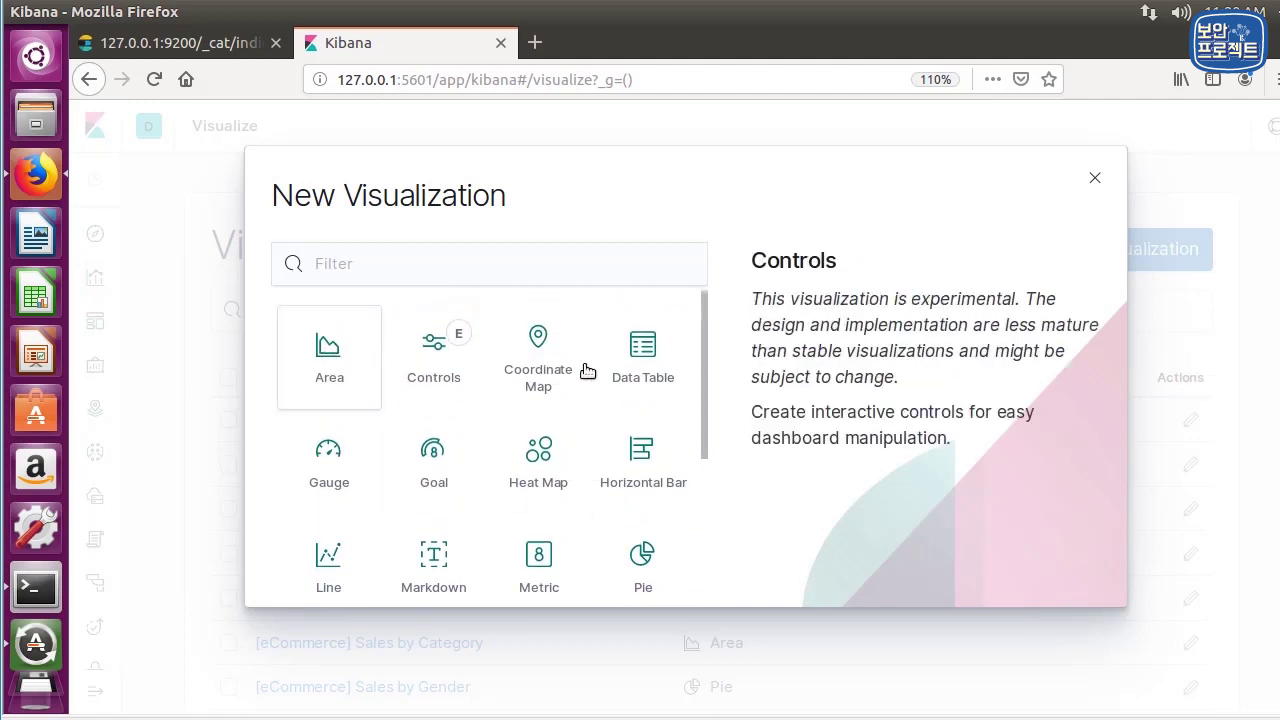
scroll(400, 460, "down", 3)
scroll(422, 469, "down", 2)
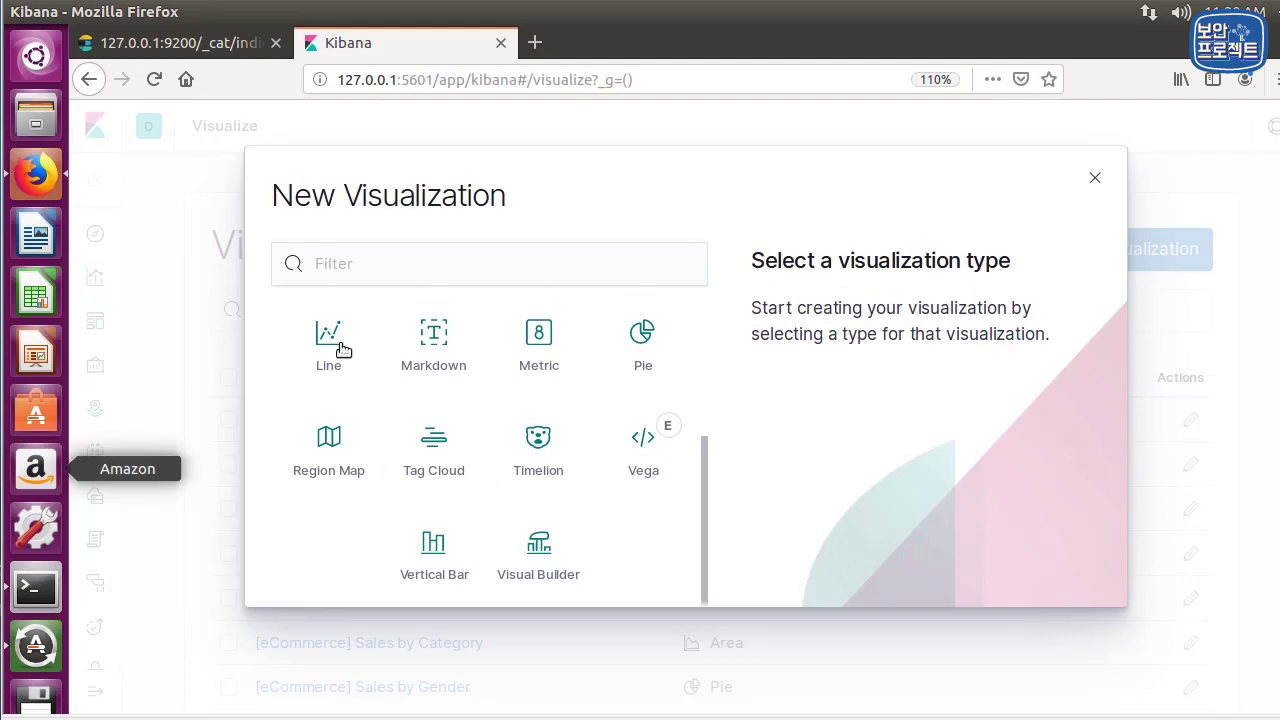
scroll(607, 550, "up", 1)
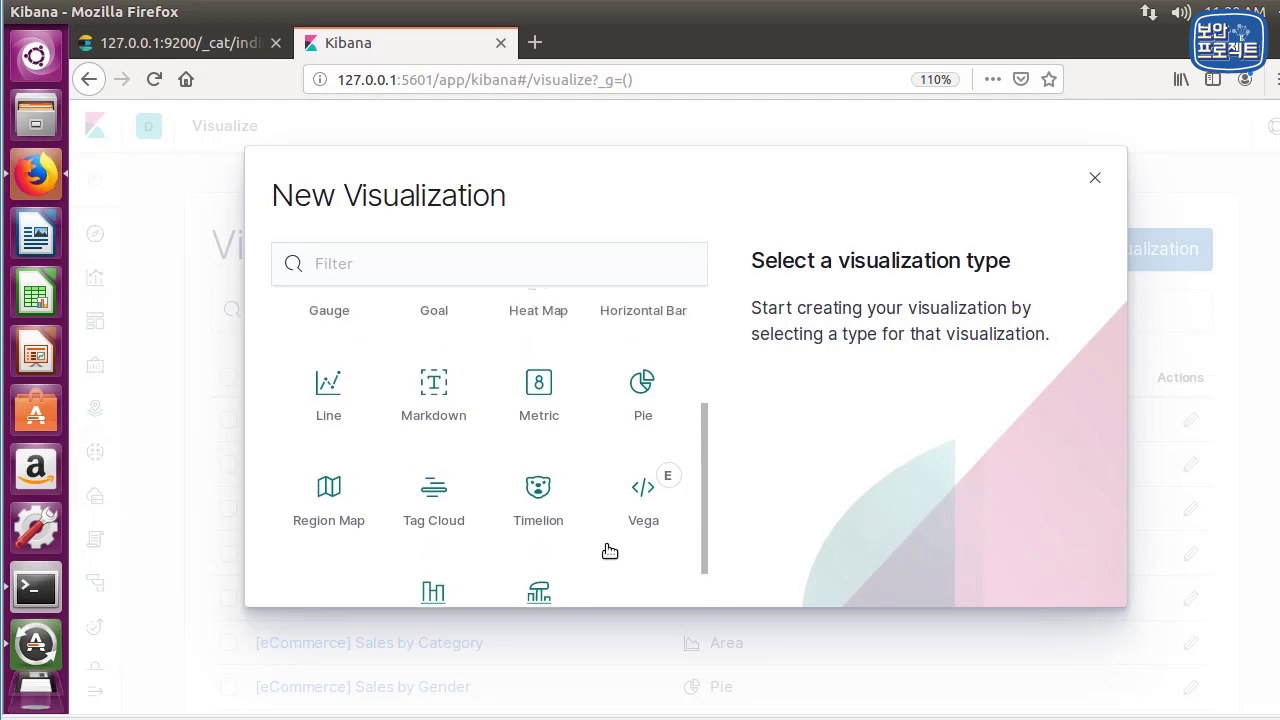
scroll(609, 551, "up", 3)
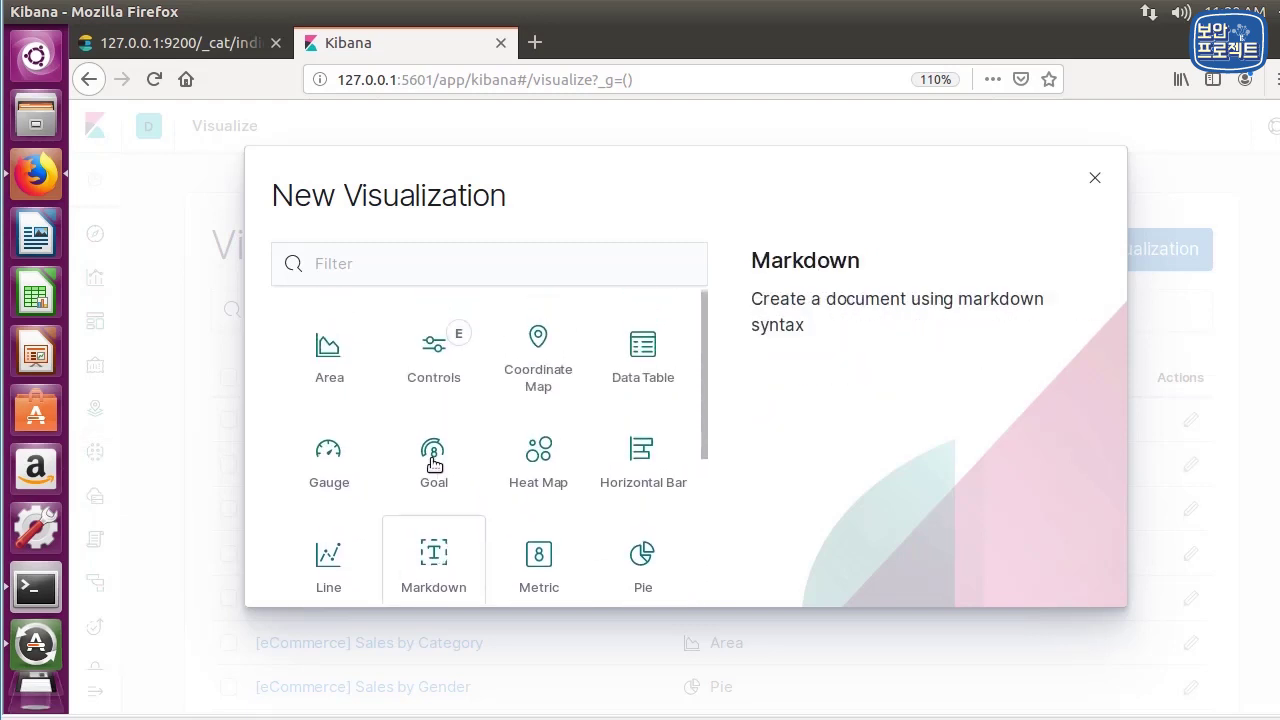
scroll(620, 506, "down", 1)
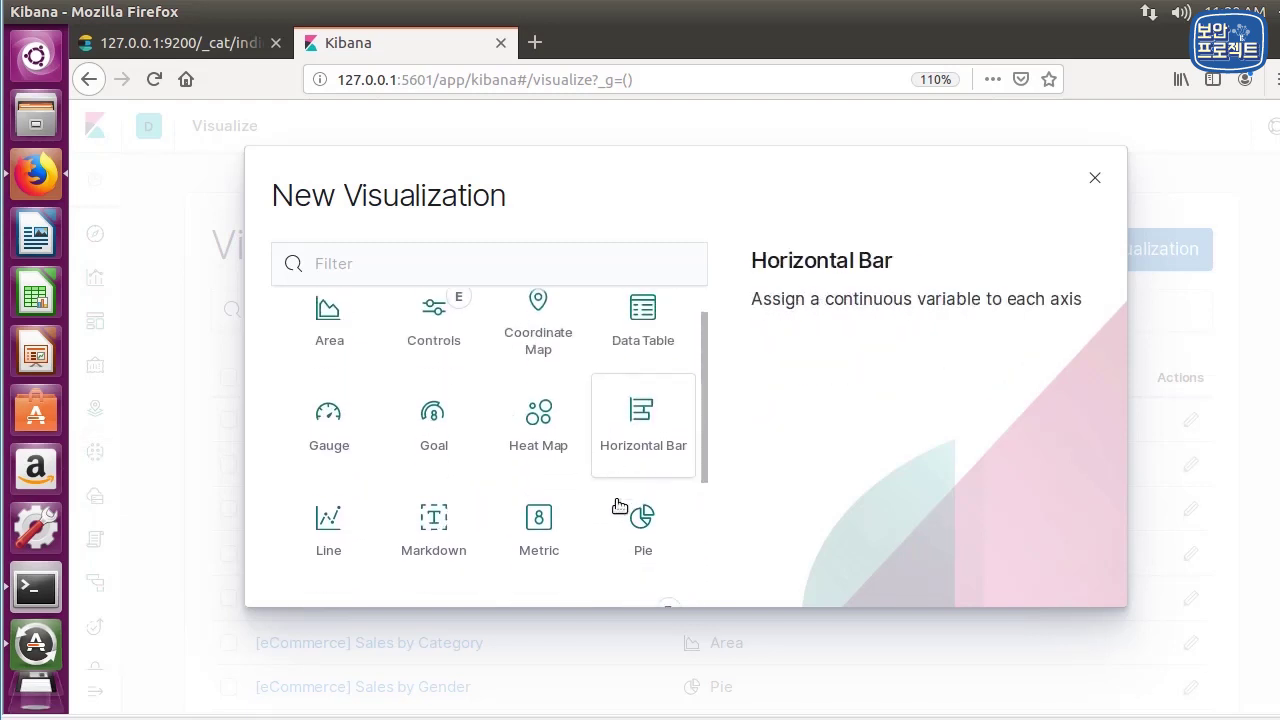
scroll(615, 510, "down", 3)
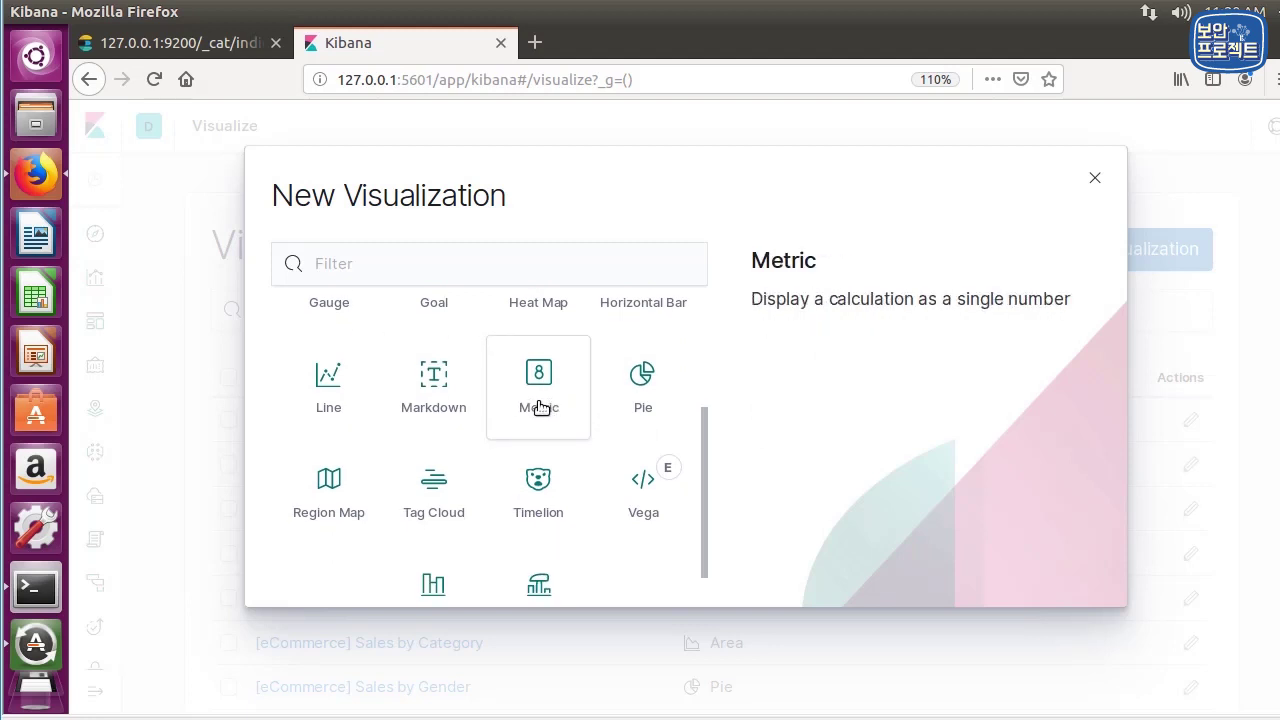
left_click(539, 407)
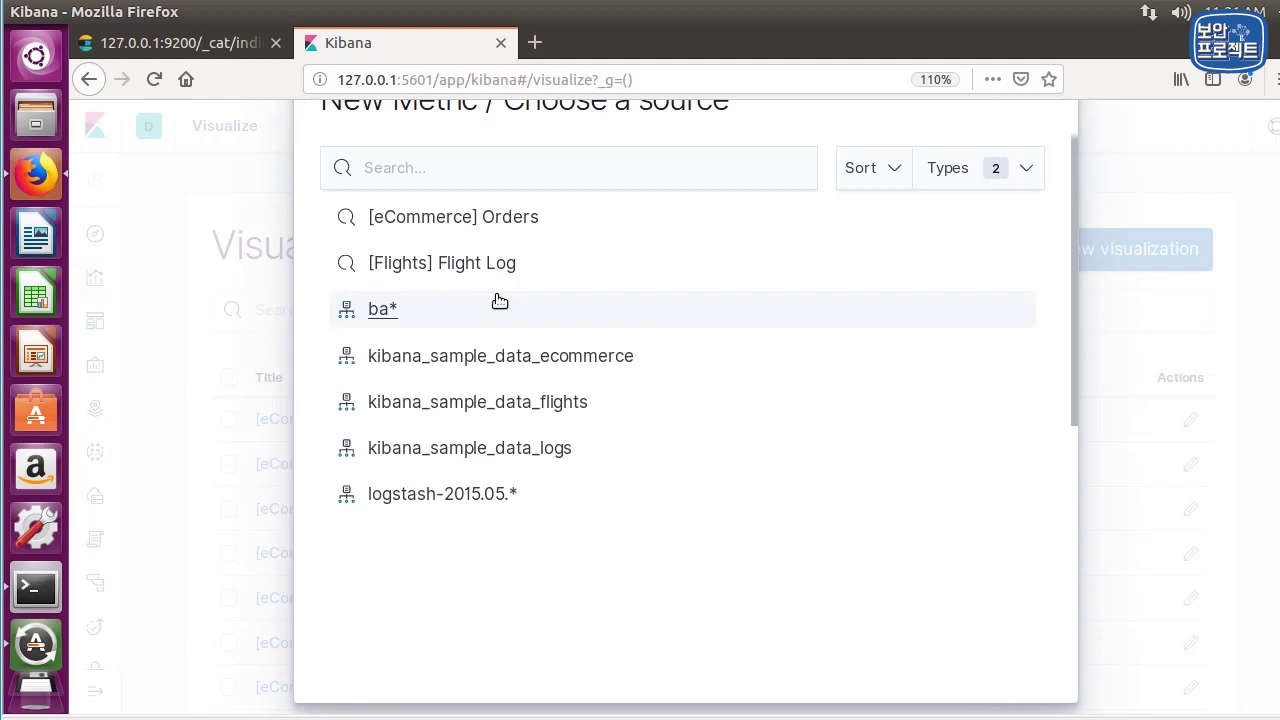
left_click(389, 326)
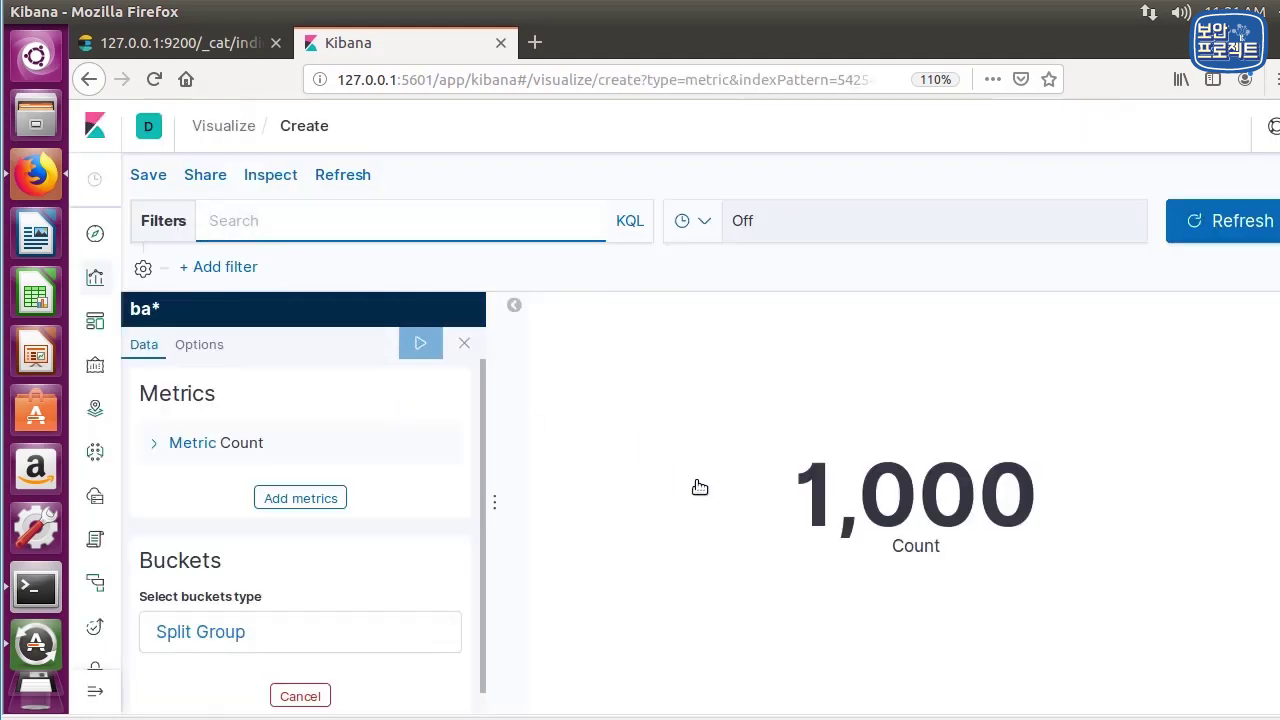
Examine the count value displayed in the metric visualization
left_click_drag(835, 475, 995, 486)
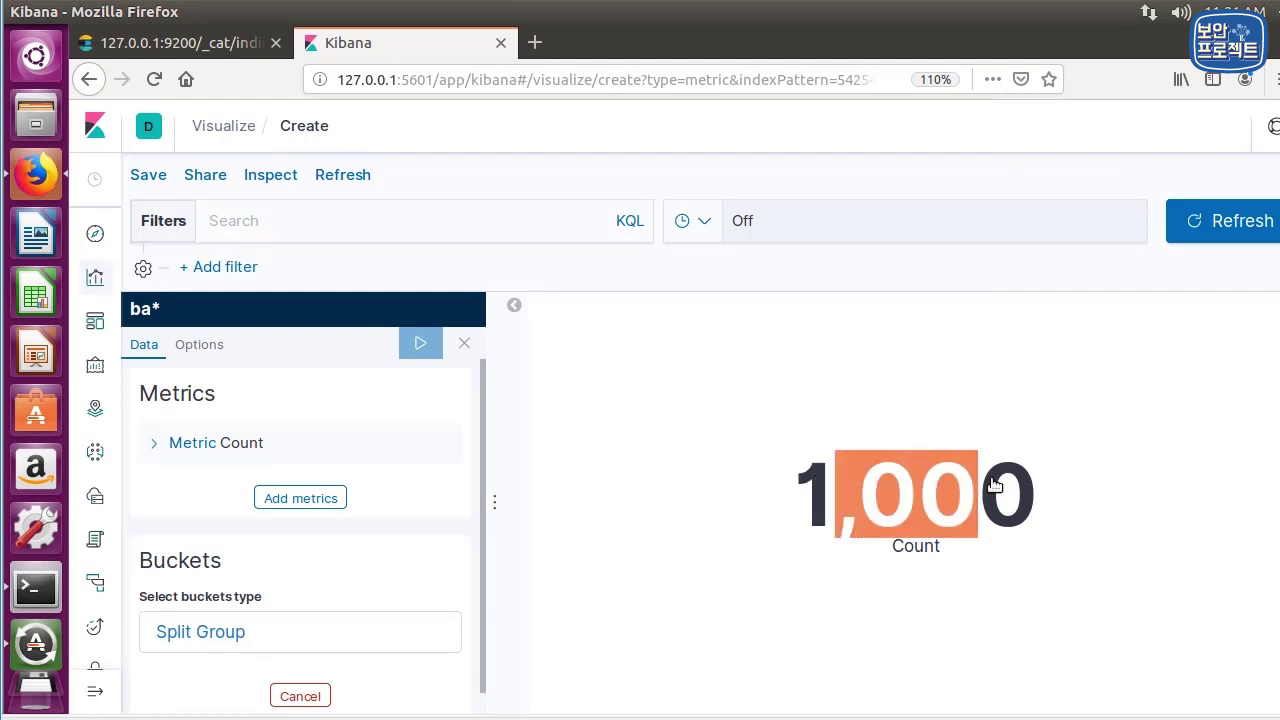
left_click(1008, 498)
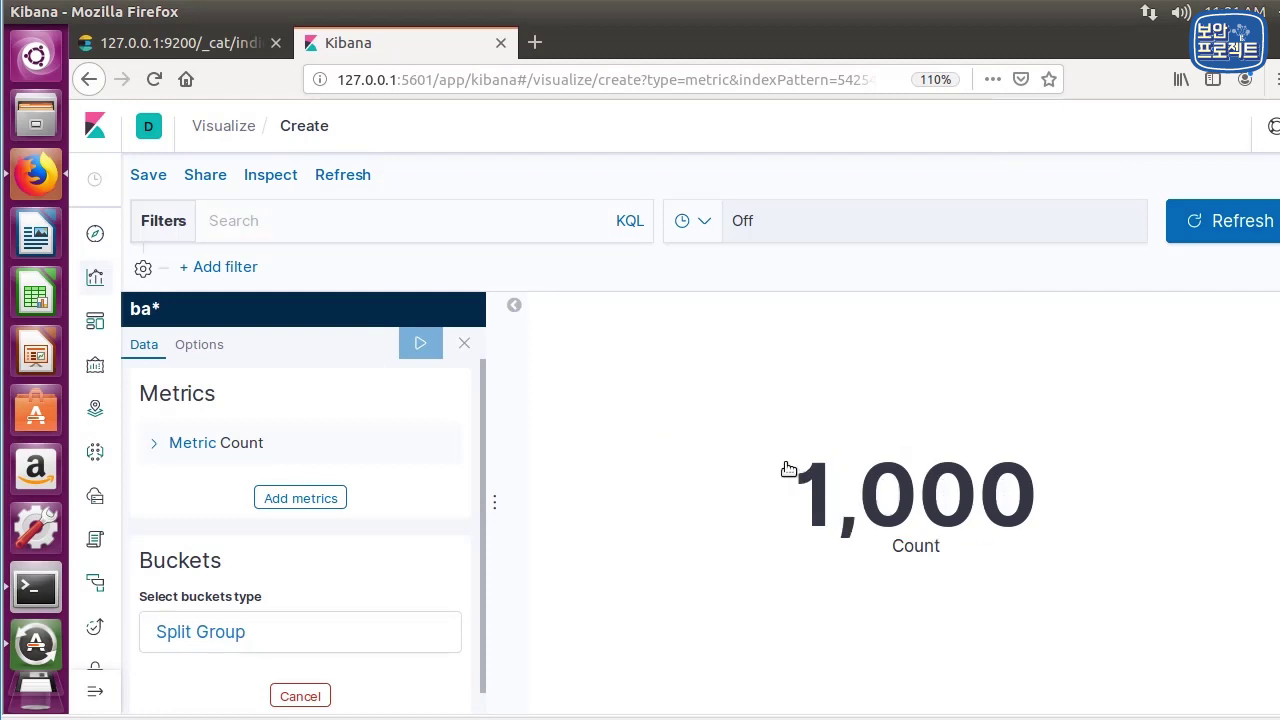
left_click_drag(786, 475, 1025, 490)
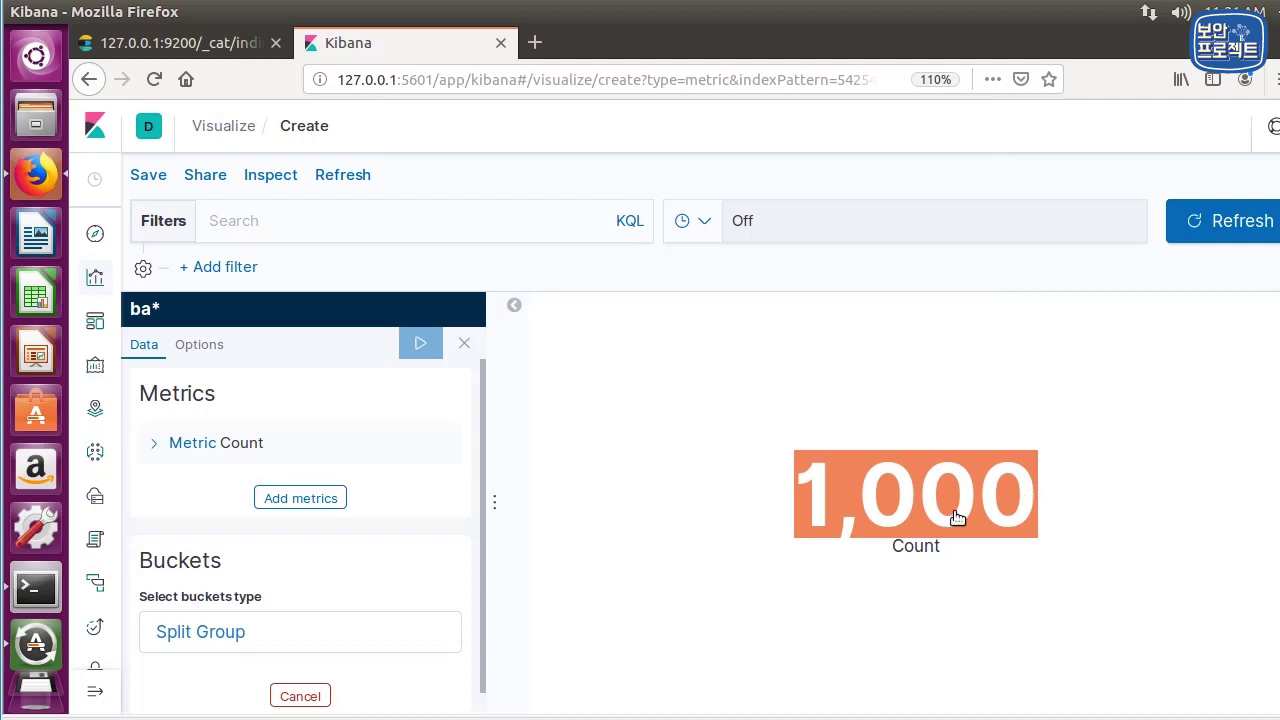
Expand the metric's settings and set its aggregation to Max
scroll(229, 451, "down", 1)
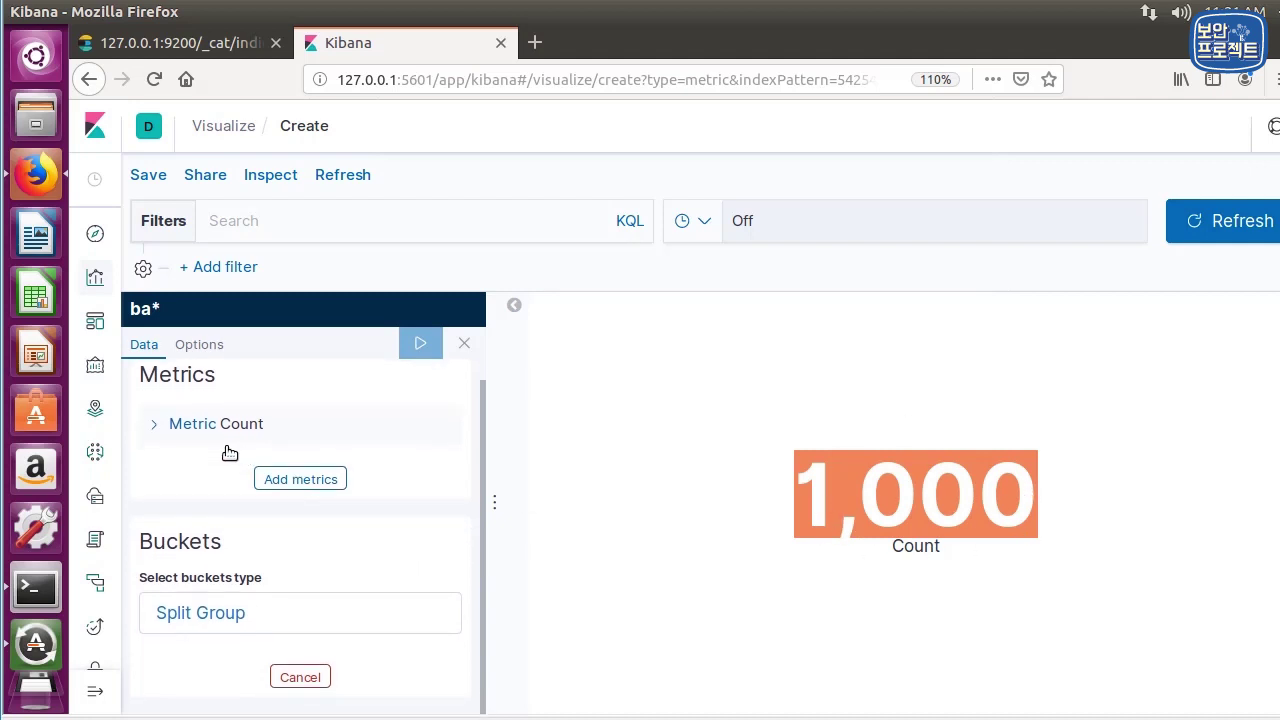
scroll(234, 434, "up", 1)
left_click(175, 447)
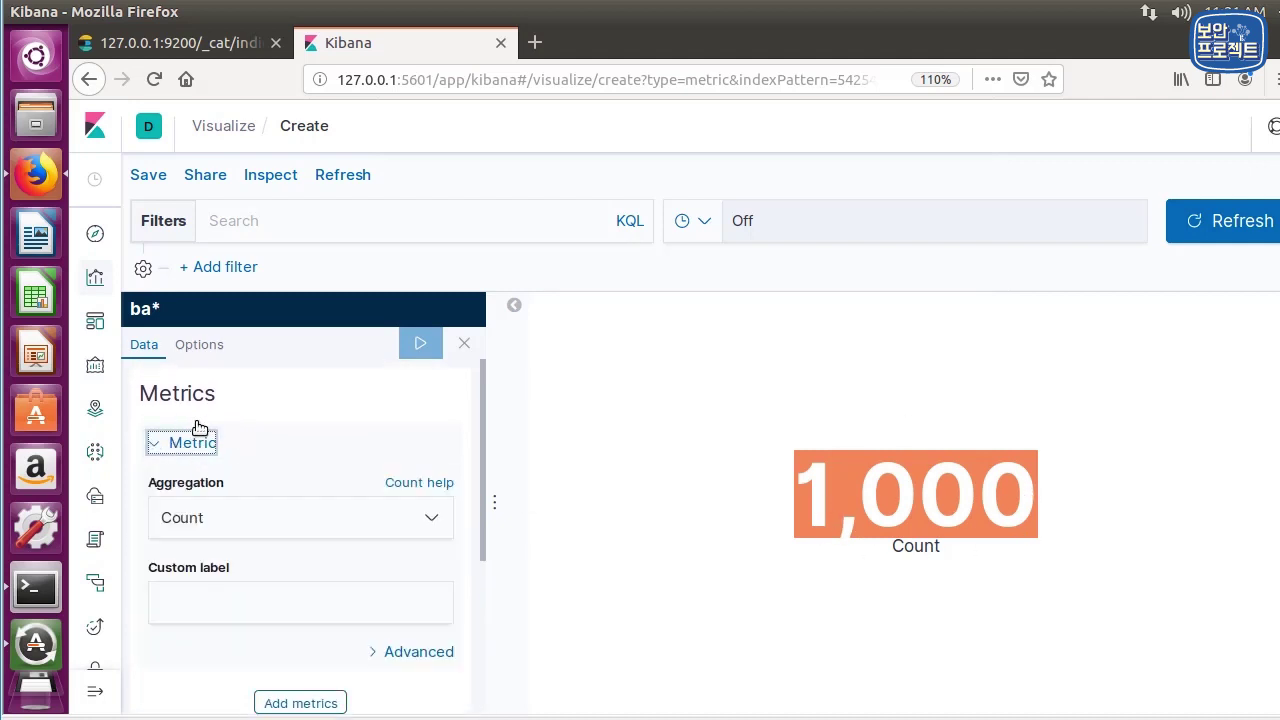
left_click(241, 520)
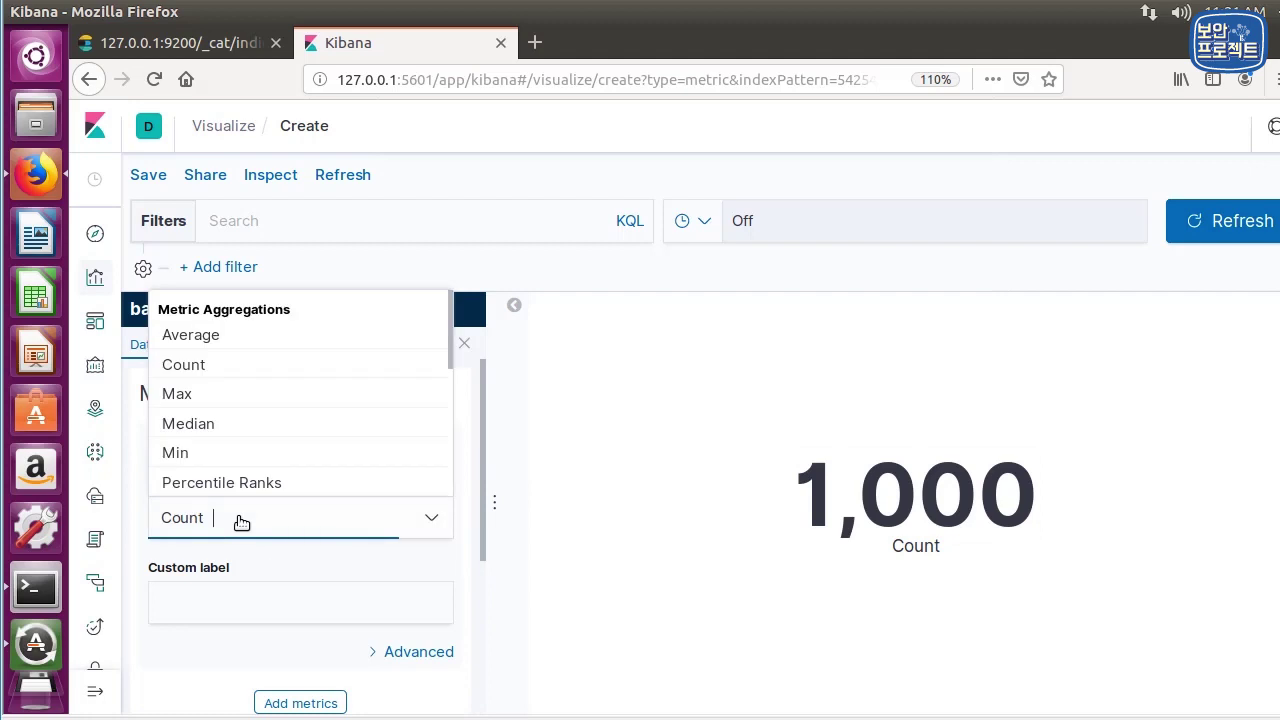
left_click(201, 403)
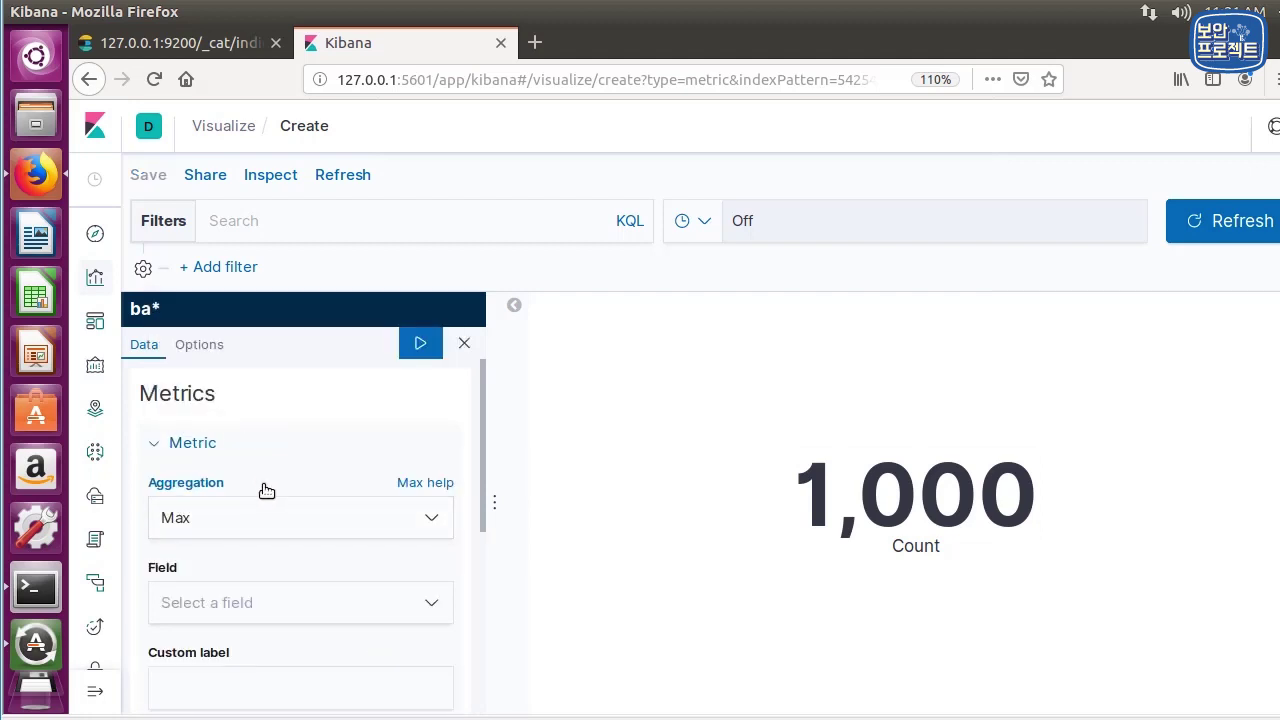
Set the metric's aggregation to Count and review the displayed value along with the available bucket options
left_click(273, 517)
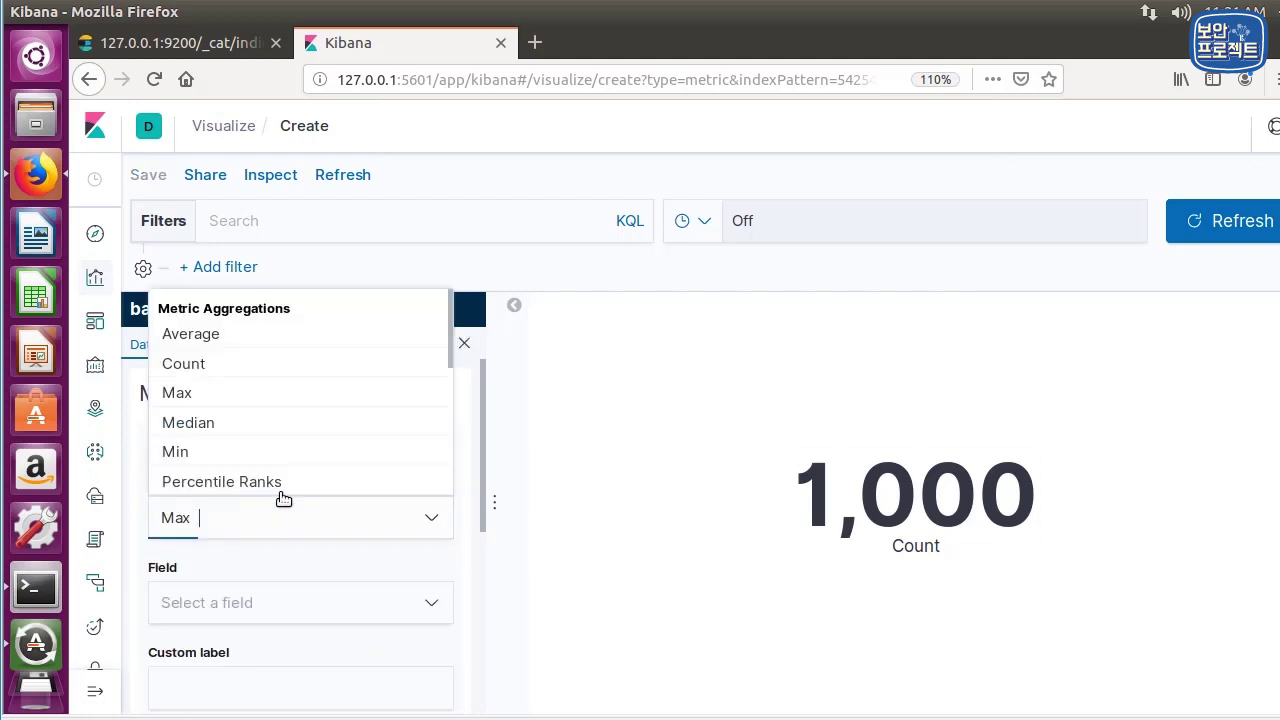
left_click(260, 368)
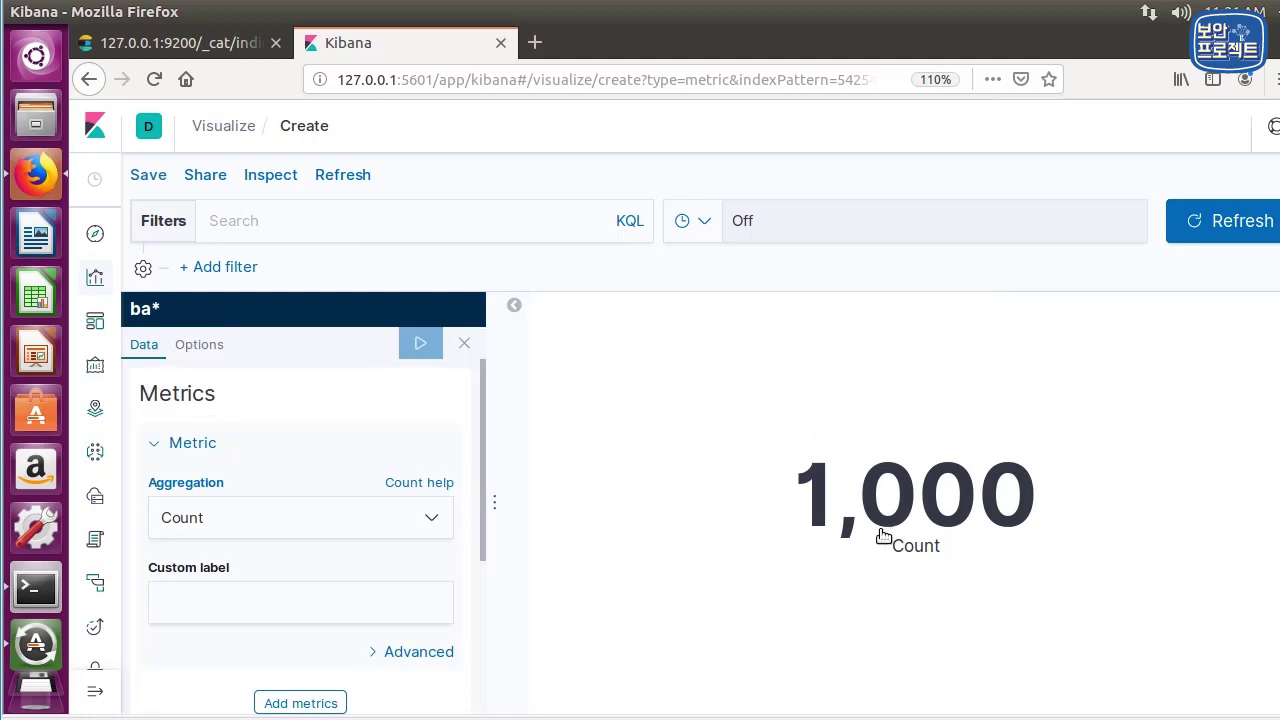
left_click_drag(813, 485, 1012, 472)
left_click(1012, 472)
scroll(346, 503, "down", 3)
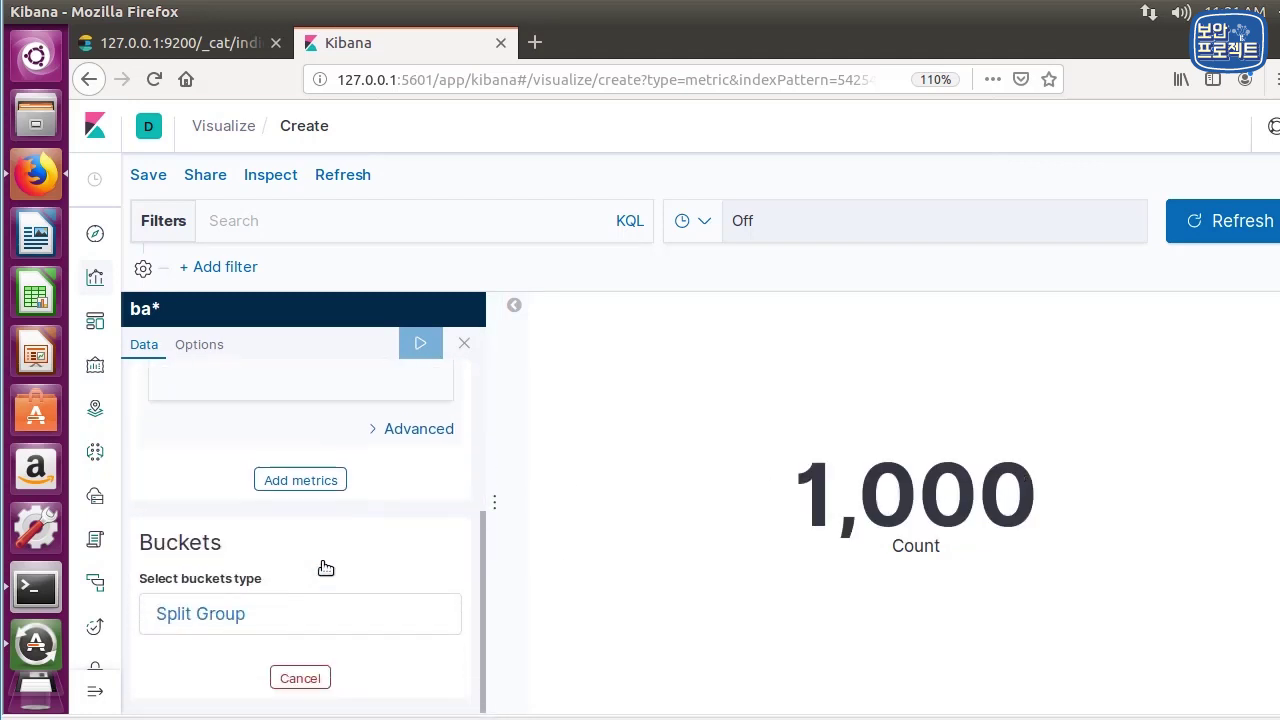
scroll(341, 557, "up", 3)
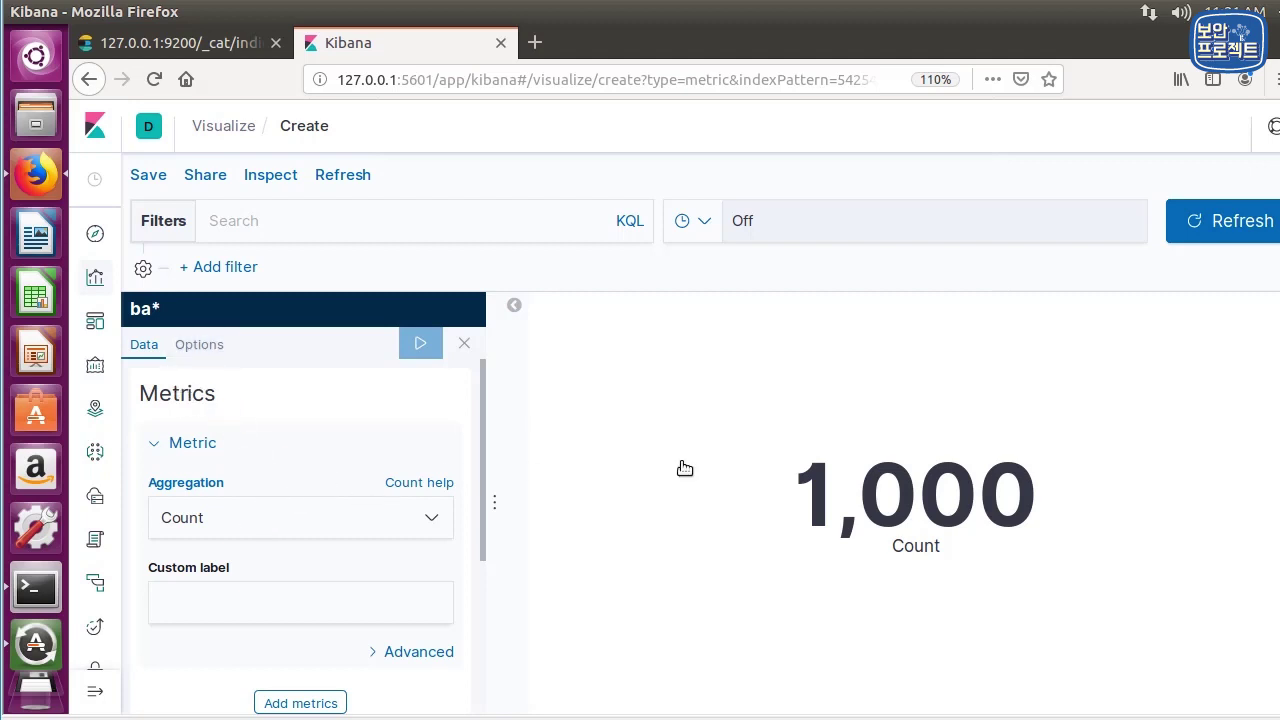
left_click_drag(801, 495, 1049, 531)
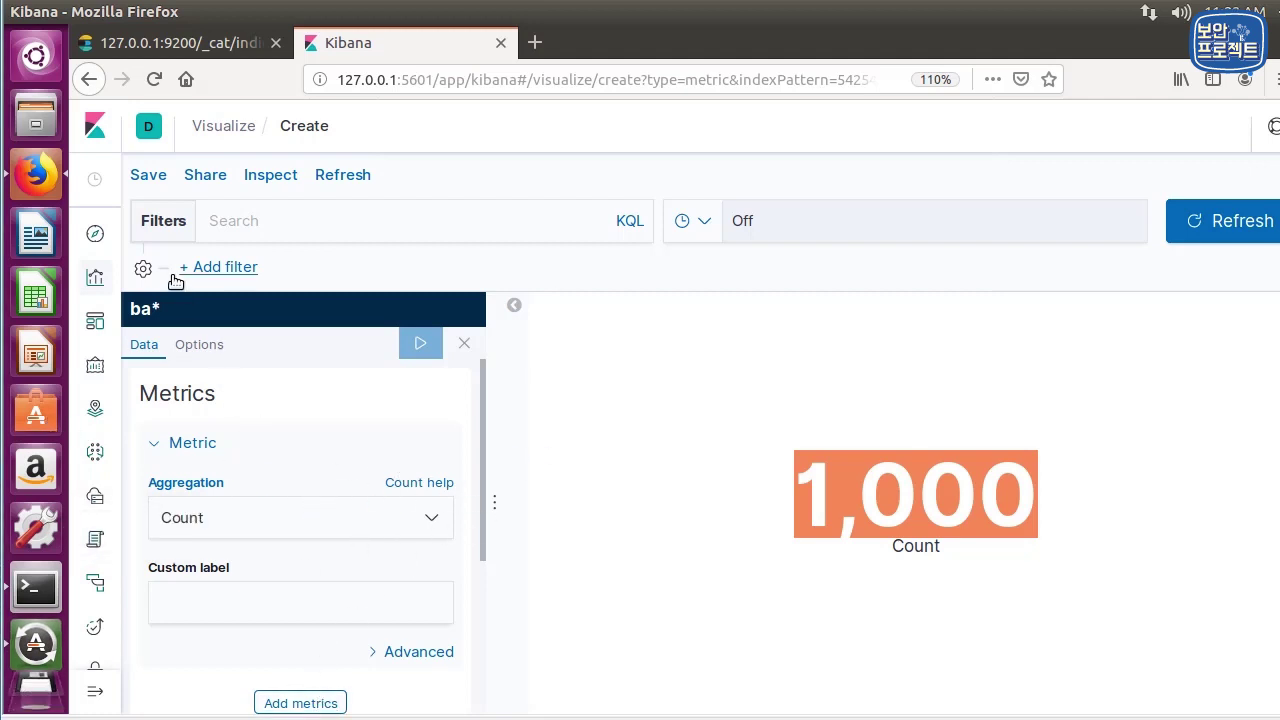
Save the metric visualization with the title bank_count
left_click(148, 175)
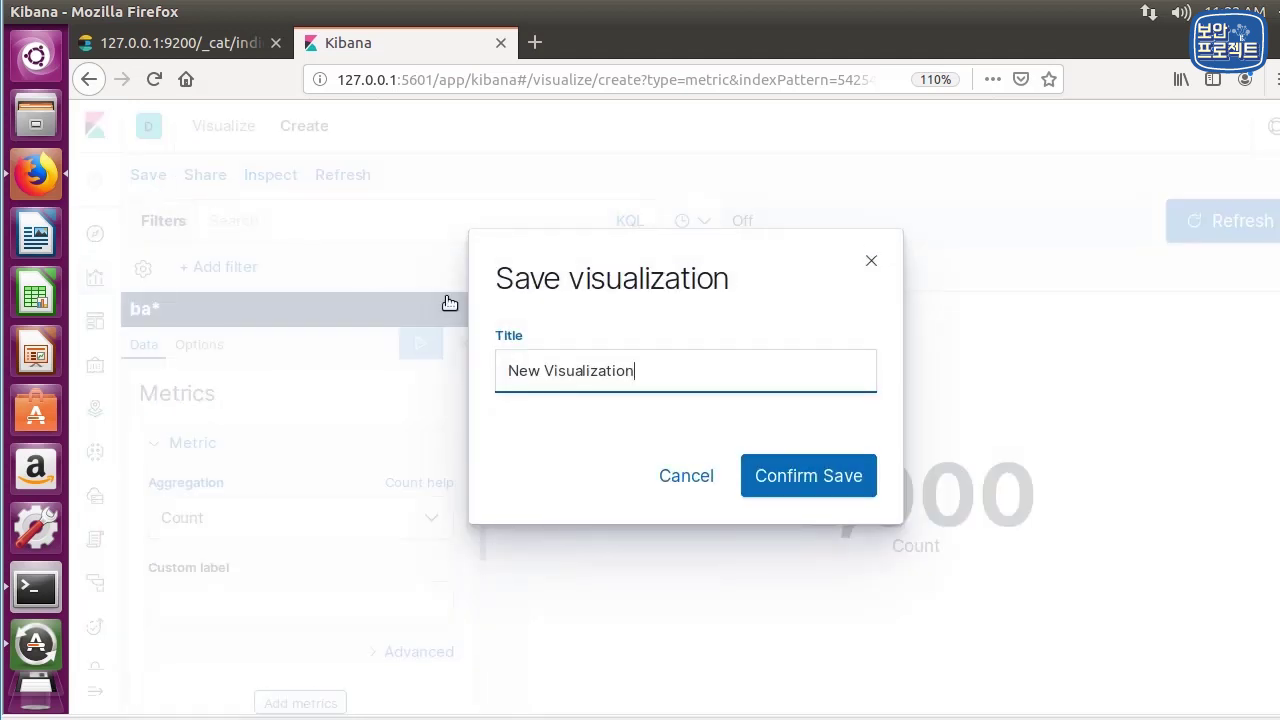
triple_click(512, 375)
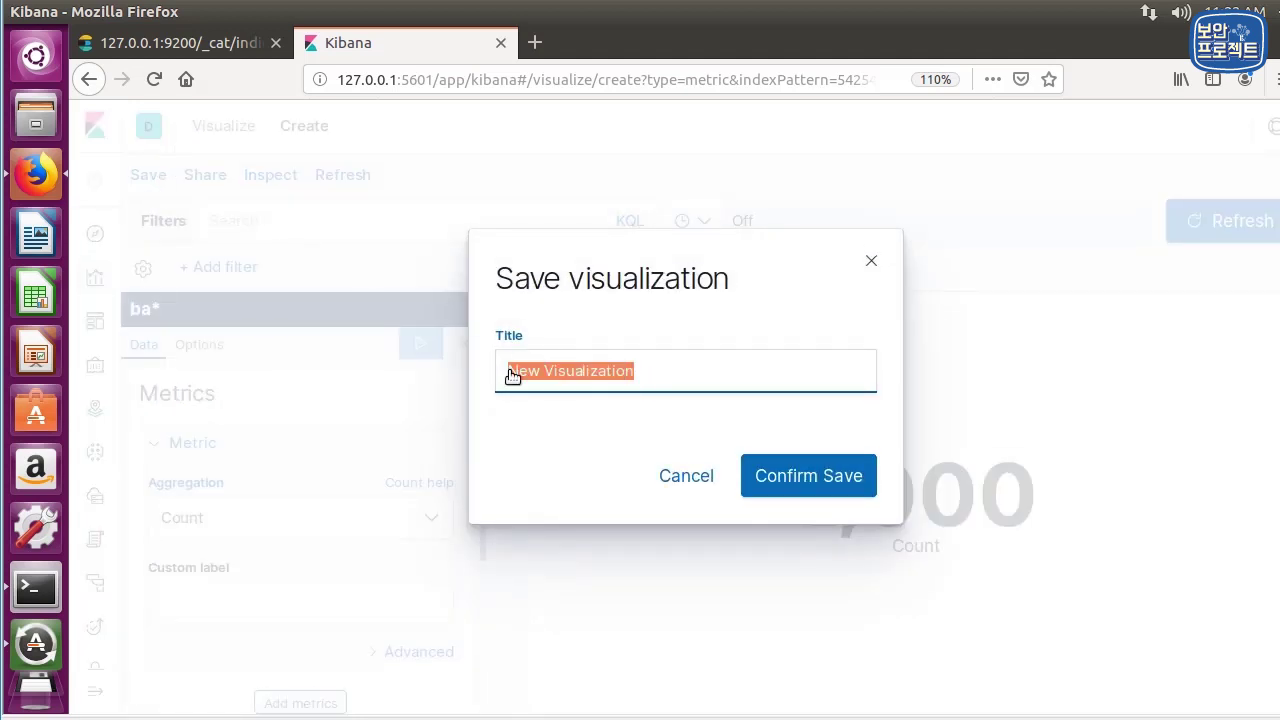
key("BackSpace")
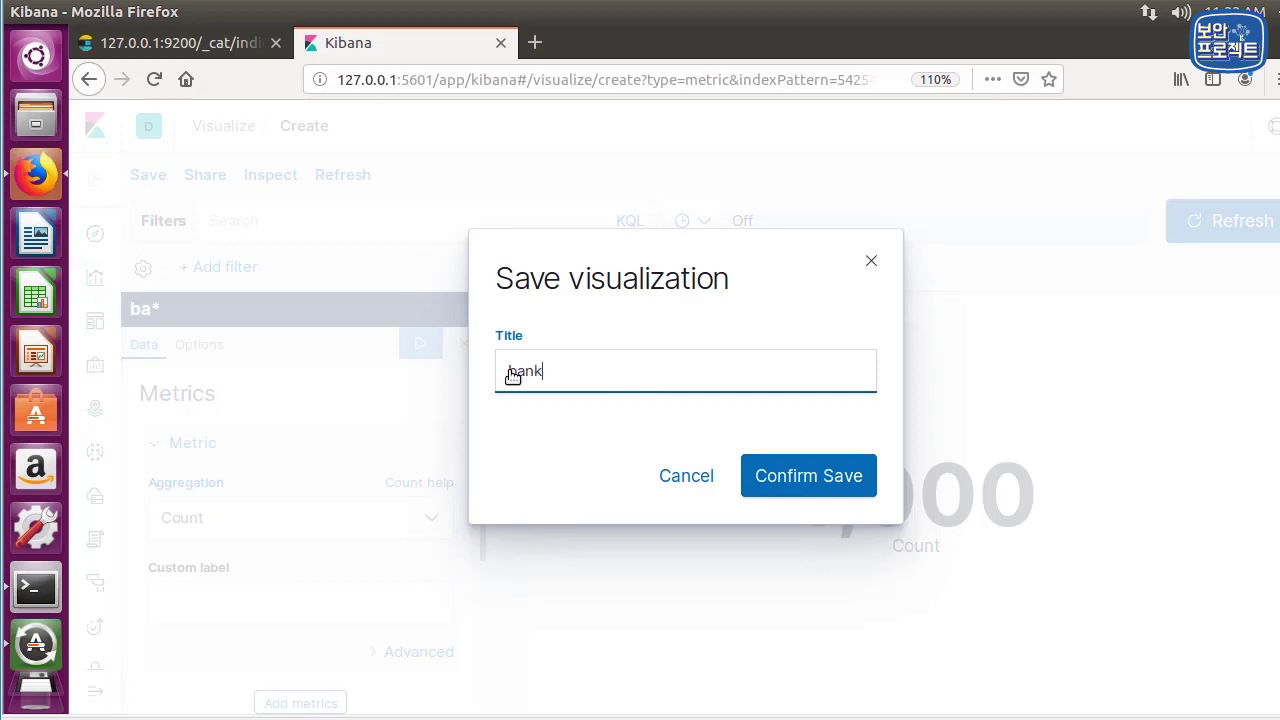
key("Return")
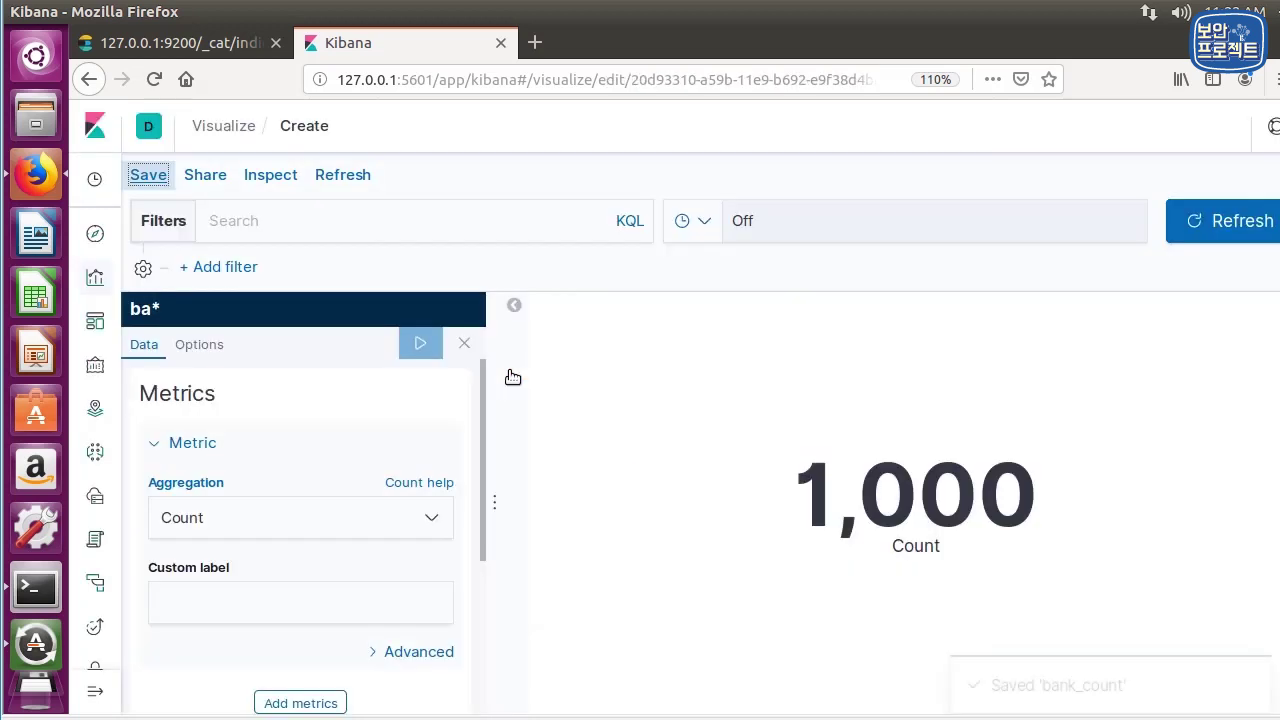
Check the title in the bank_count visualization's save settings and close them without saving again
left_click(170, 182)
left_click_drag(603, 397, 677, 403)
left_click(635, 401)
left_click(677, 403)
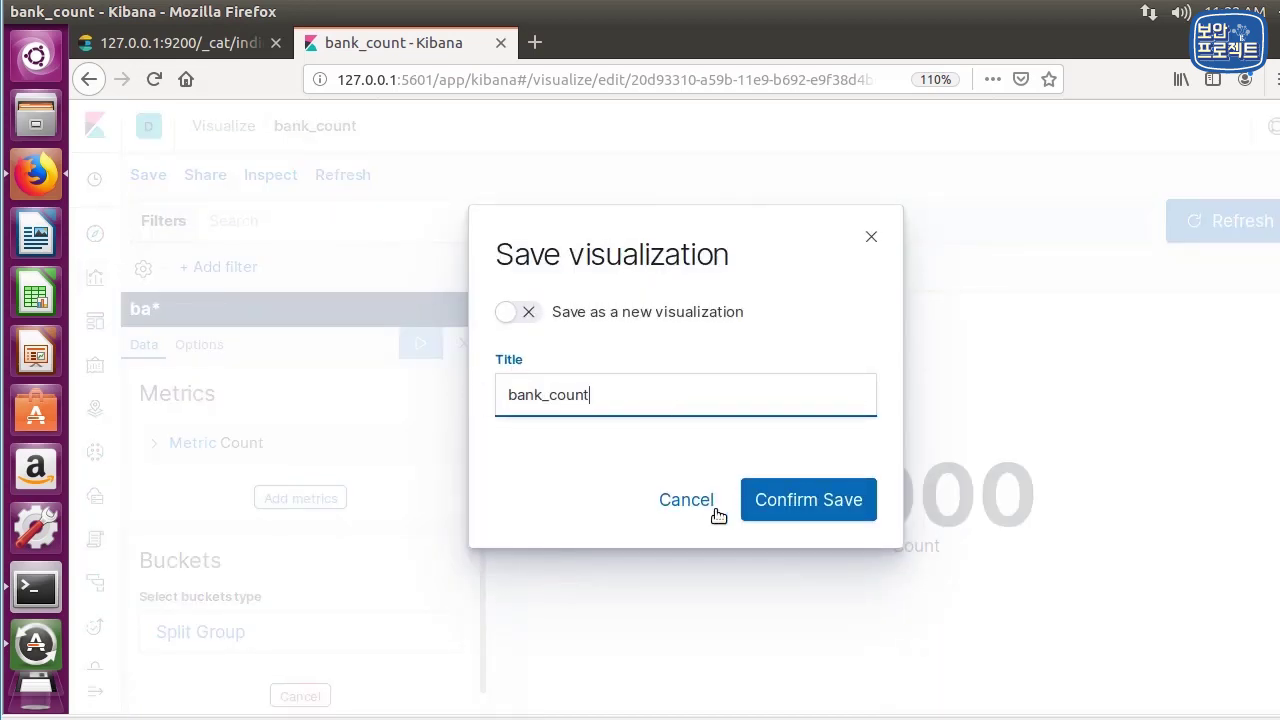
left_click(688, 512)
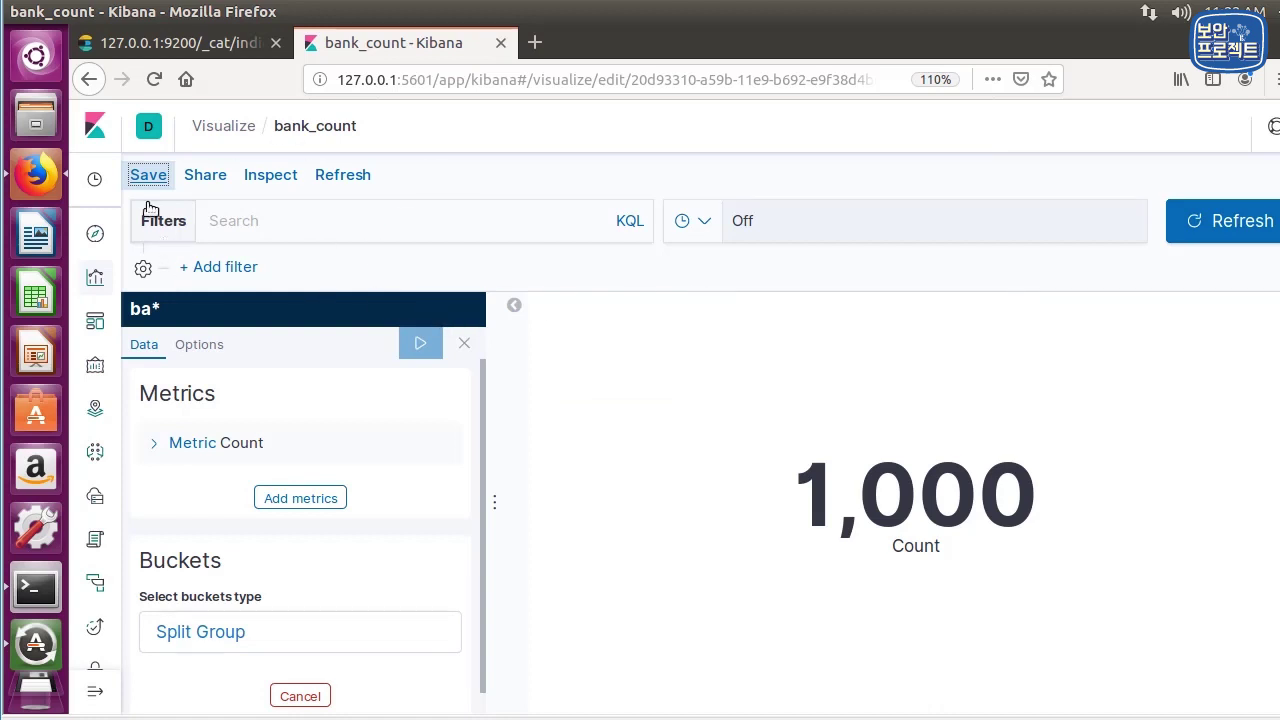
Return to the list of saved visualizations and search it for bank
left_click(95, 233)
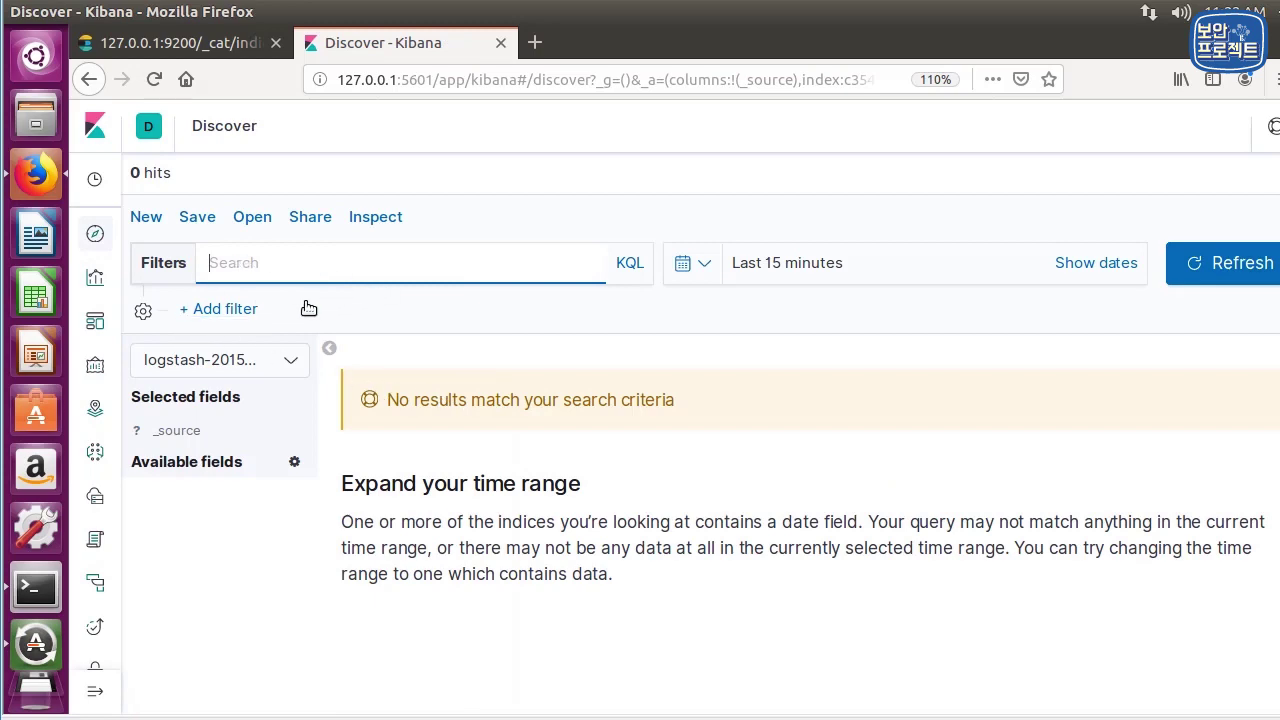
left_click(95, 282)
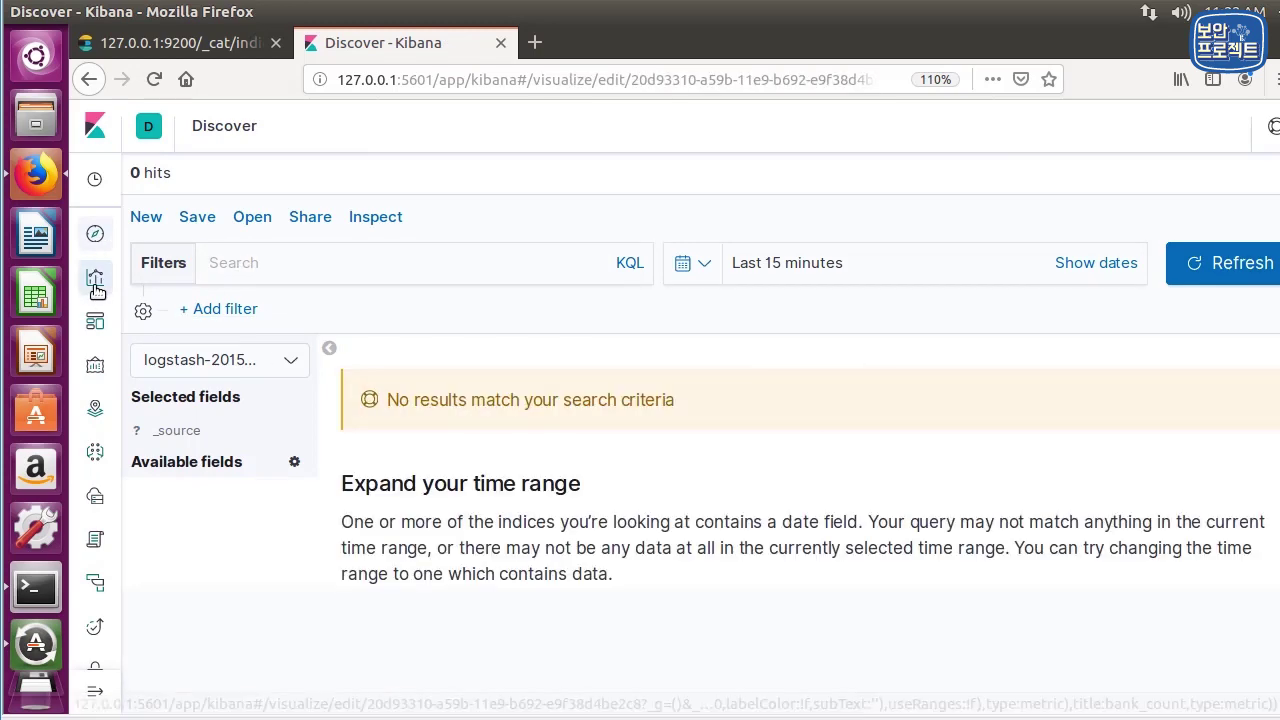
left_click(95, 280)
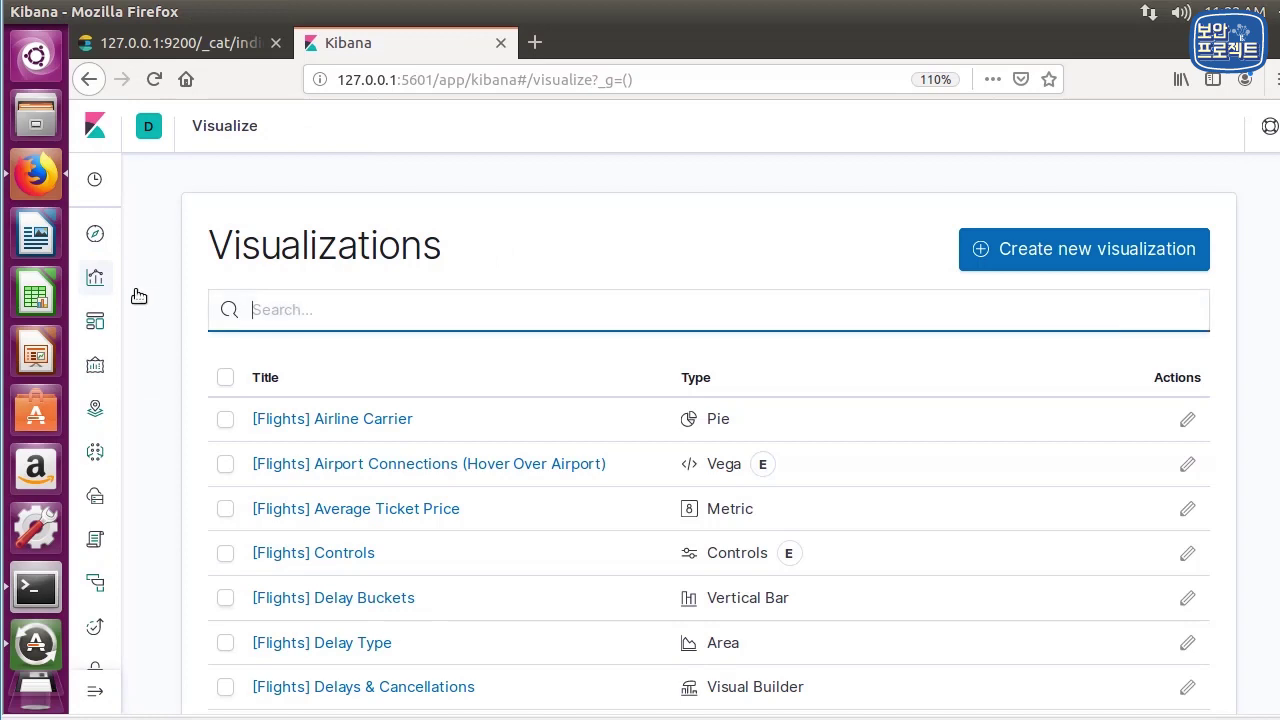
type("bank")
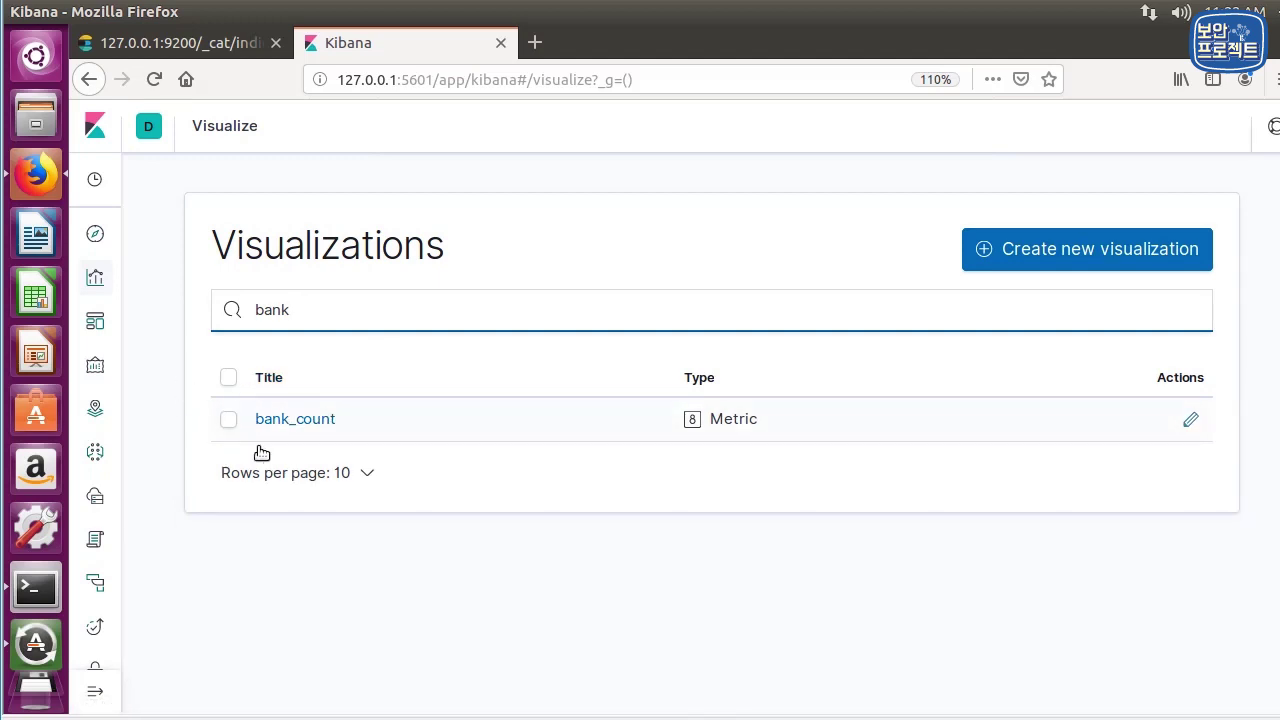
Create a new dashboard and add the saved bank_count visualization to it as a panel
left_click(107, 325)
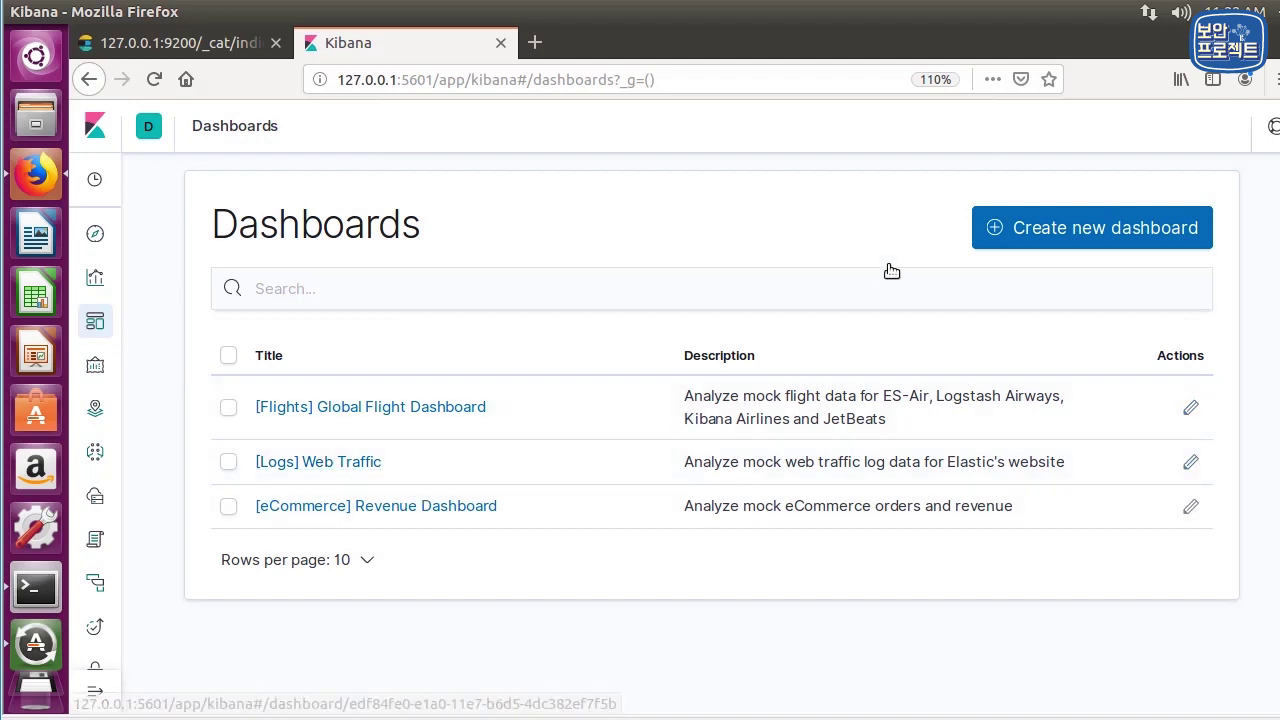
left_click(1123, 231)
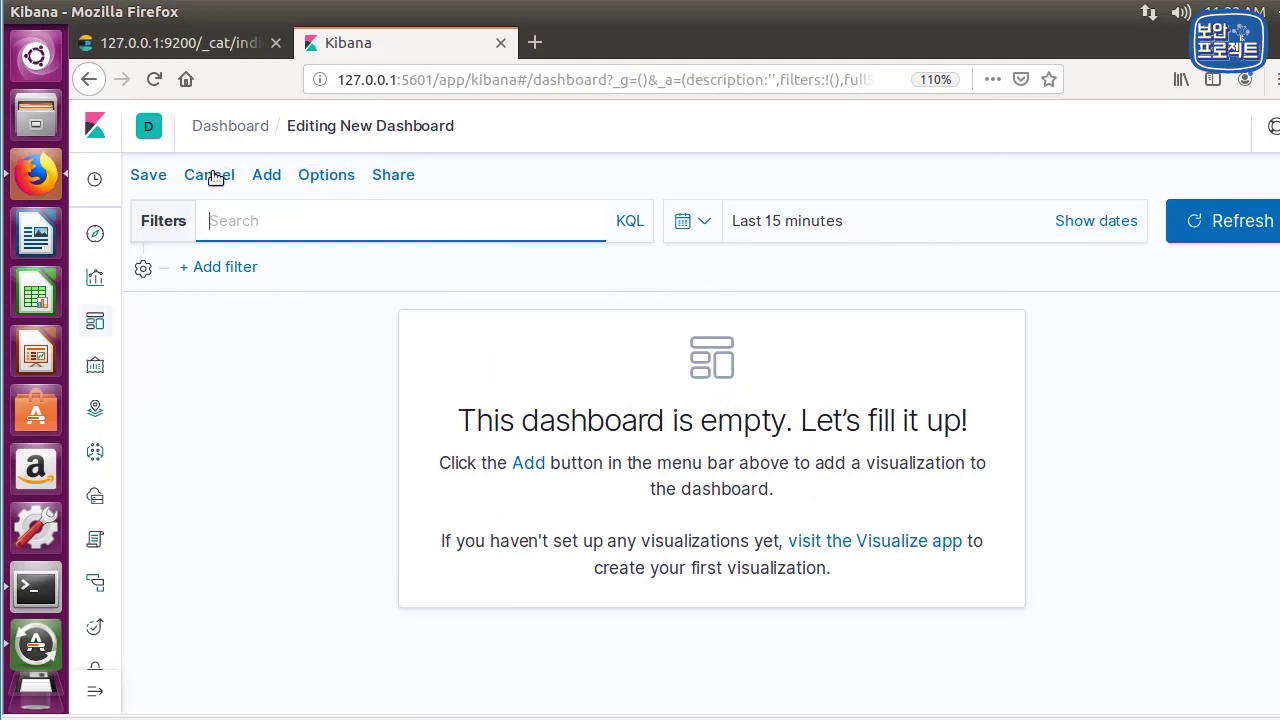
left_click(268, 176)
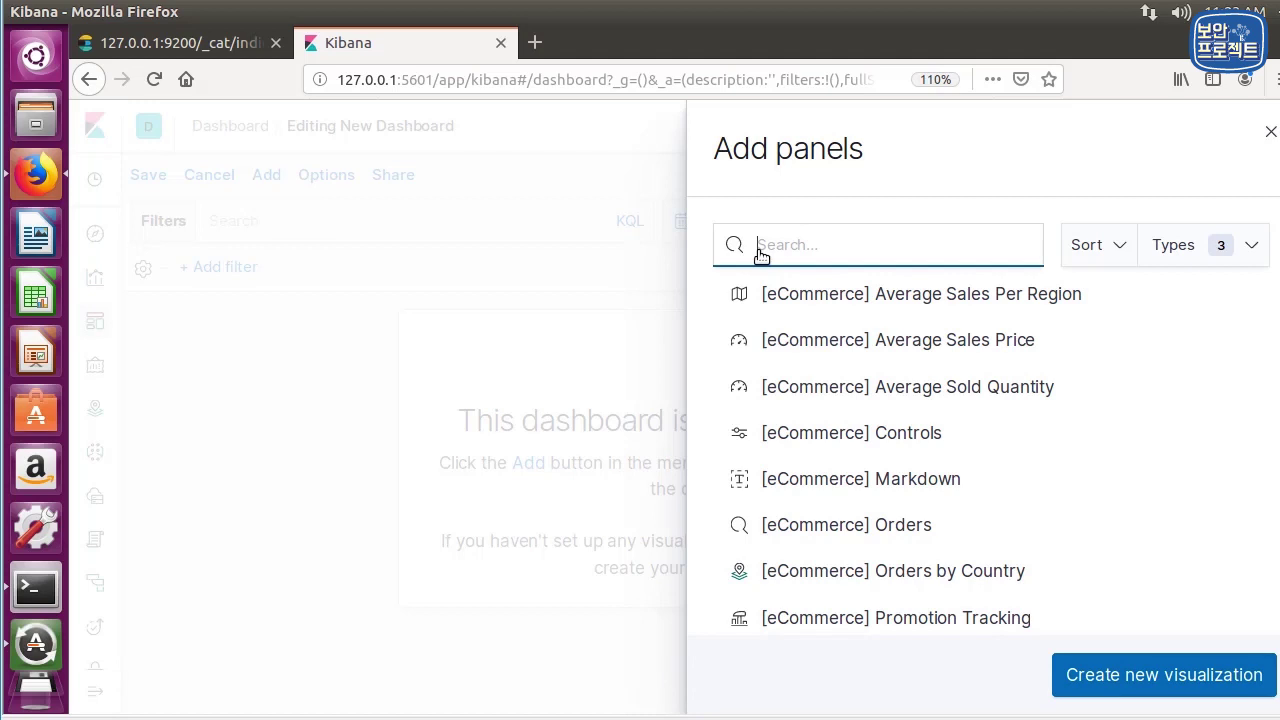
type("ba")
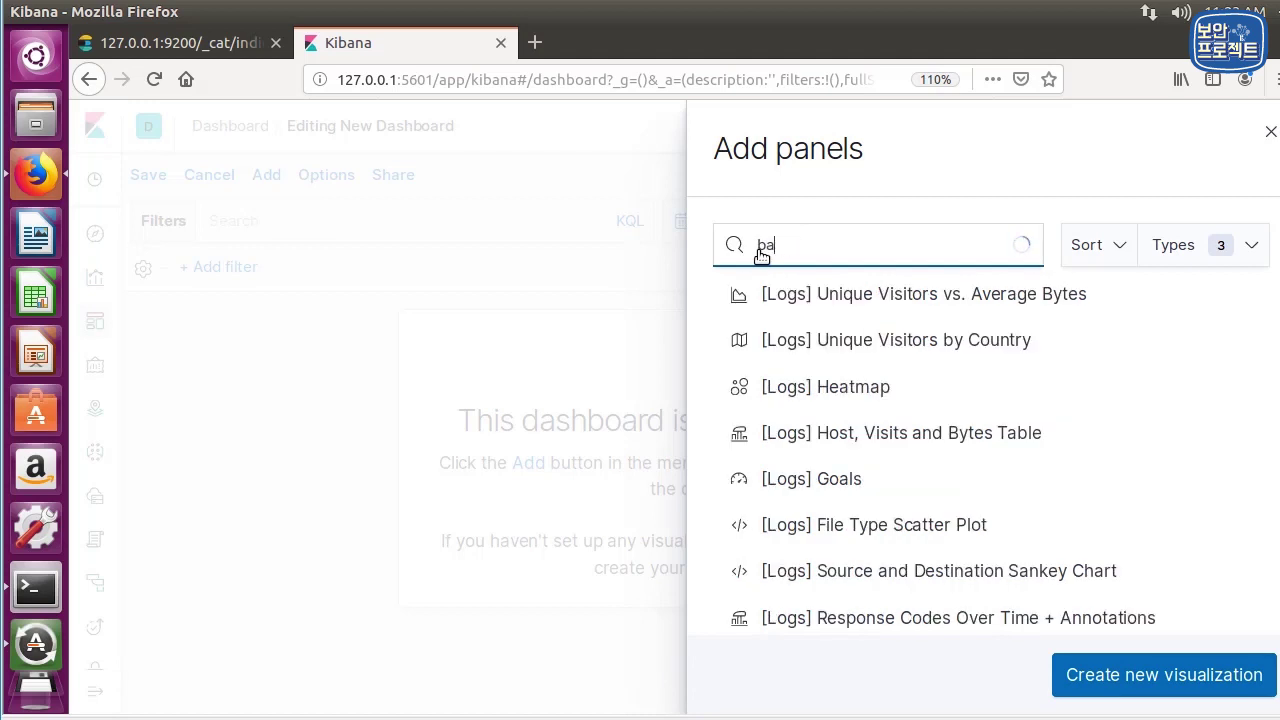
type("snk")
left_click(789, 294)
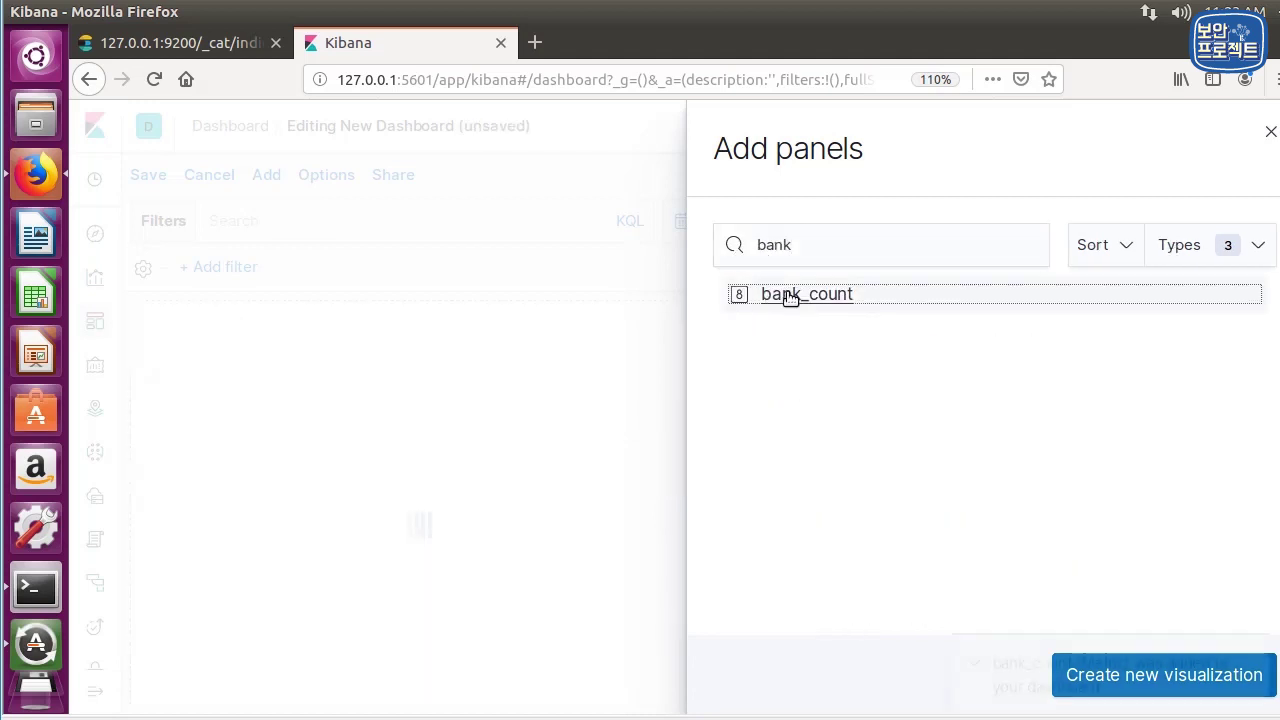
left_click(518, 432)
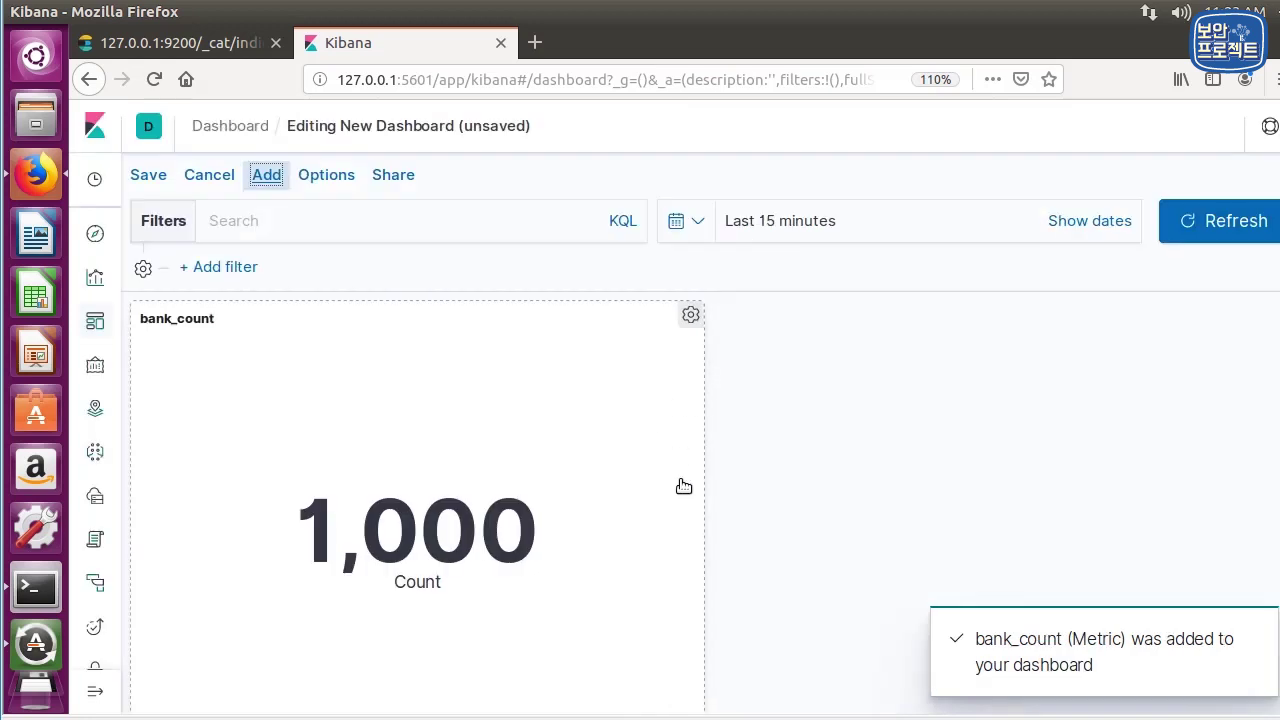
Shrink the bank_count panel to less than half its width and height
key("ctrl+minus")
key("ctrl+minus")
key("ctrl+minus")
key("ctrl+minus")
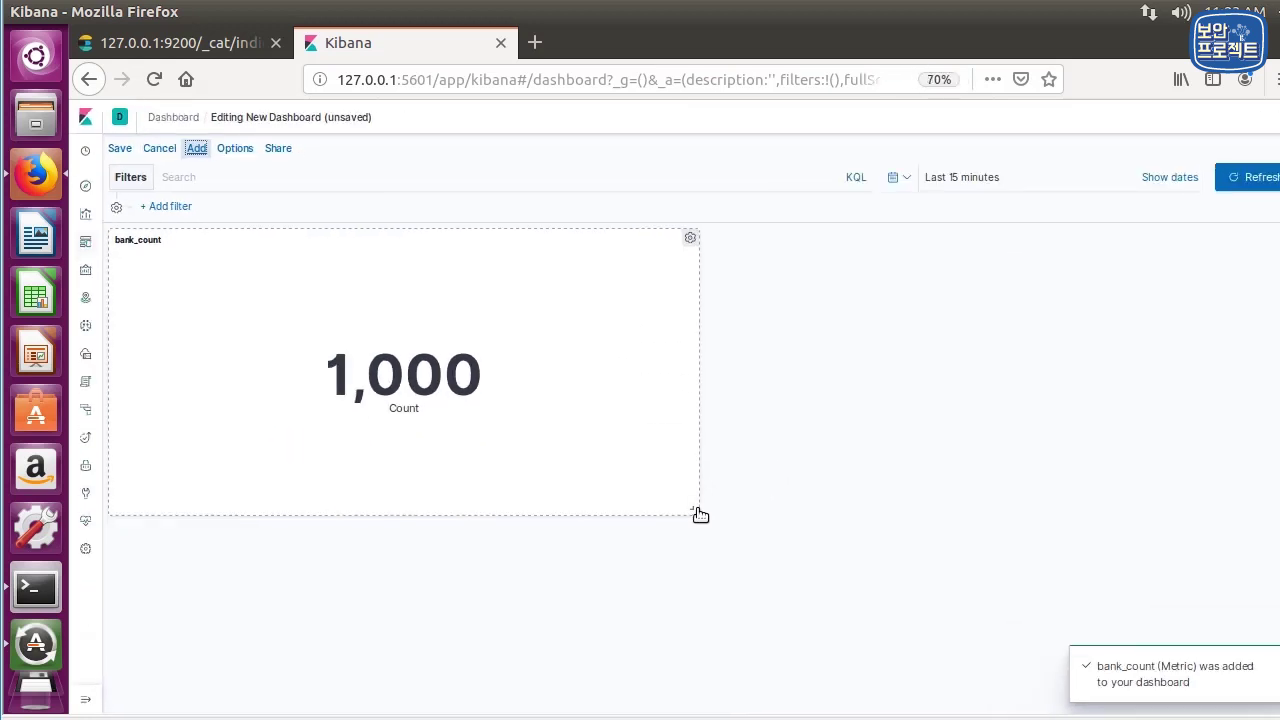
left_click_drag(700, 514, 368, 340)
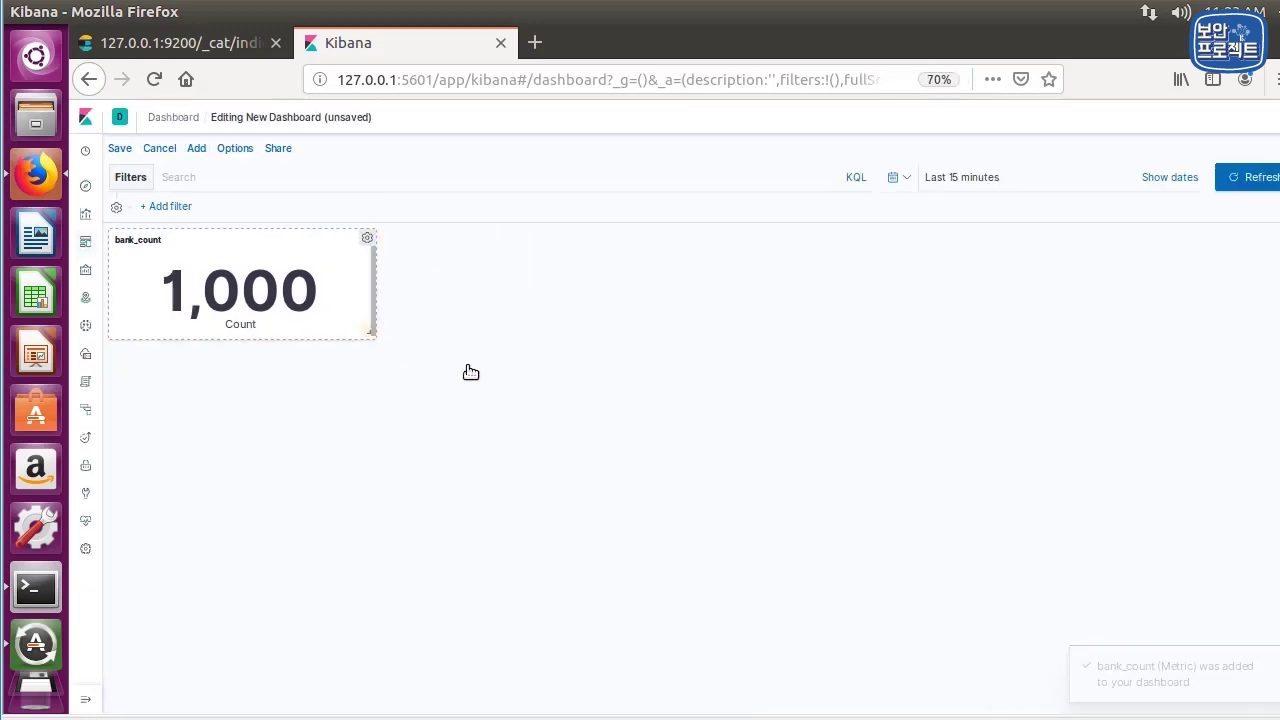
Widen the bank_count panel by about three quarters and make it slightly taller
key("ctrl+plus")
key("ctrl+plus")
key("ctrl+plus")
key("ctrl+plus")
key("ctrl+plus")
key("ctrl+plus")
key("ctrl+plus")
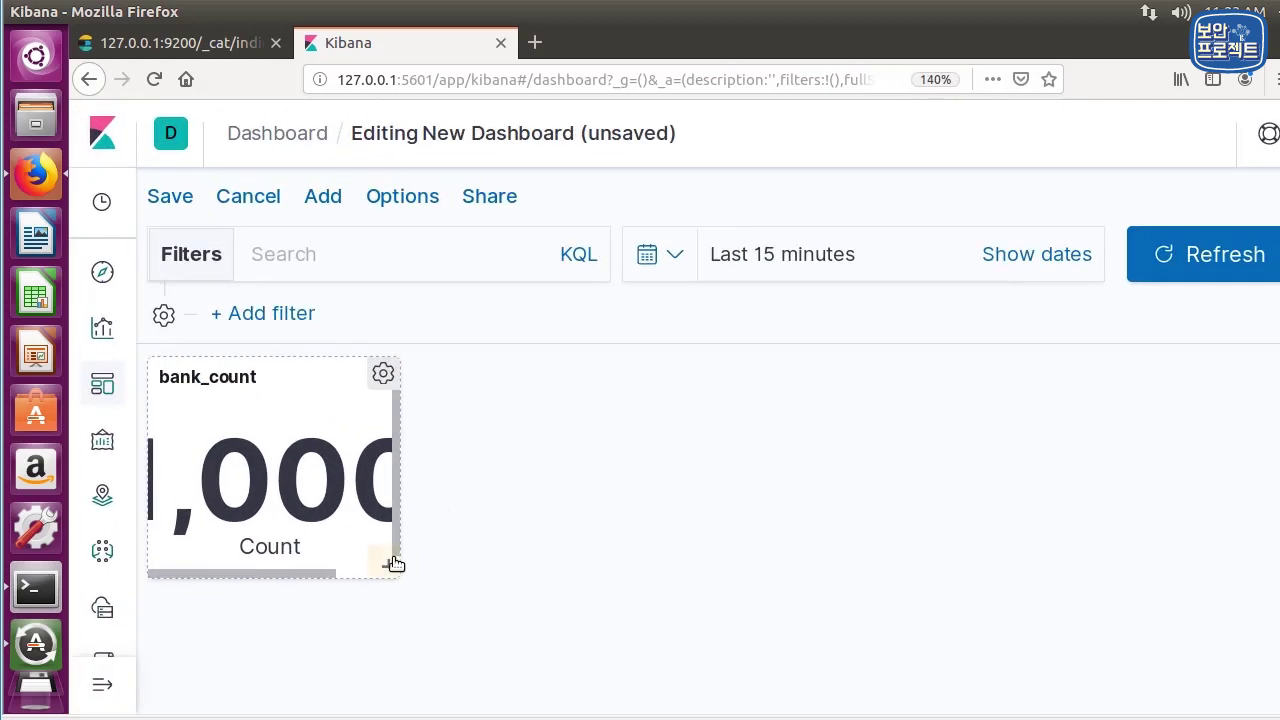
left_click_drag(394, 565, 589, 586)
key("ctrl+minus")
key("ctrl+minus")
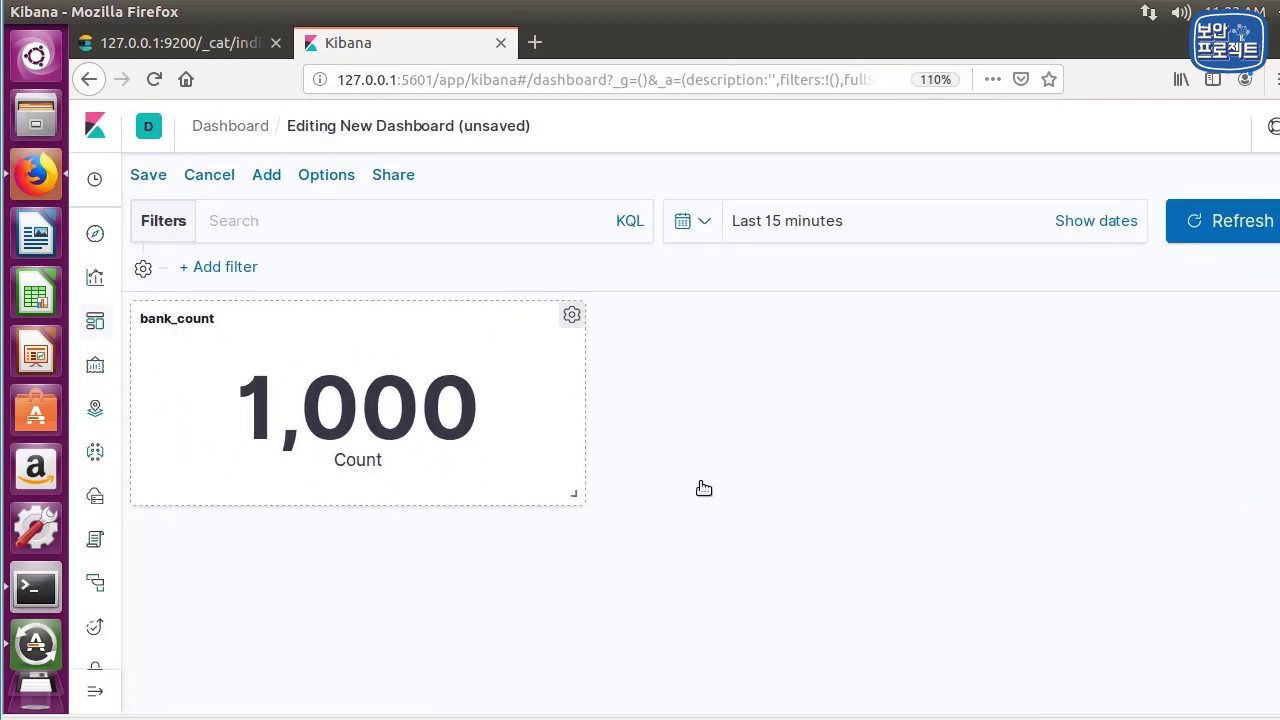
Narrow the bank_count panel to about two fifths of its width, keeping the same height
key("ctrl+minus")
key("ctrl+minus")
key("ctrl+minus")
key("ctrl+minus")
key("ctrl+minus")
key("ctrl+minus")
key("ctrl+minus")
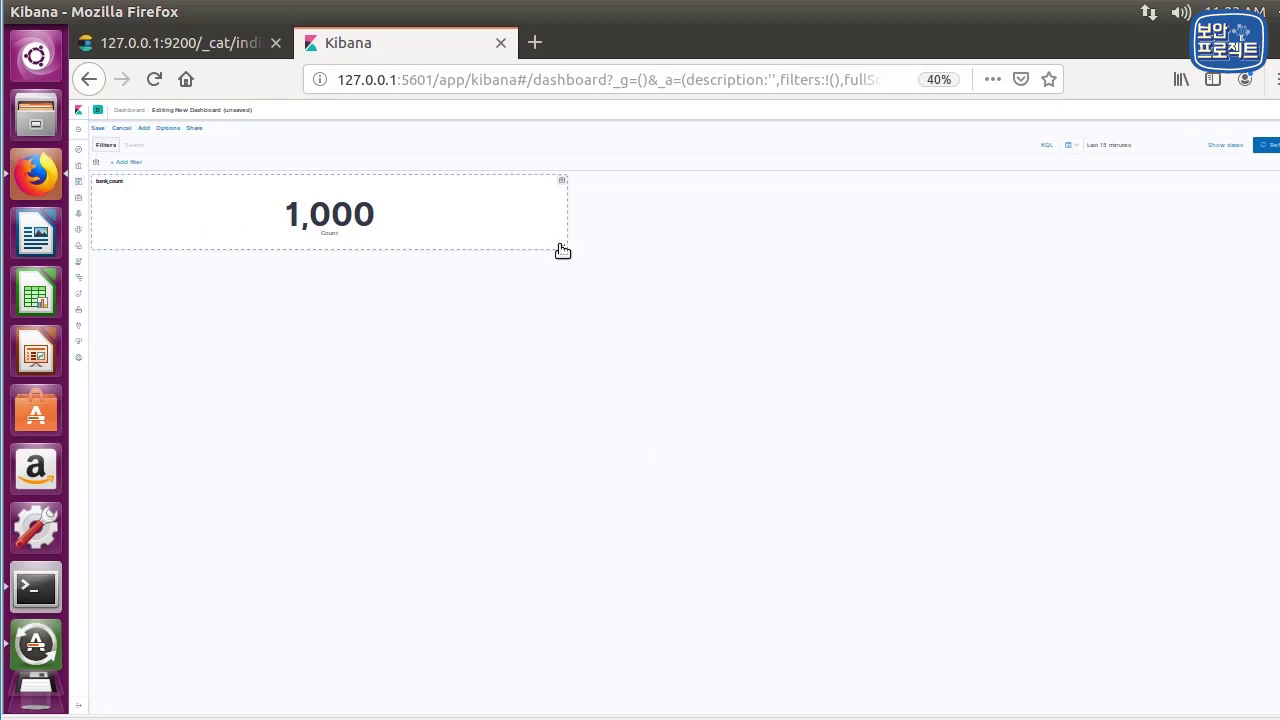
left_click_drag(563, 250, 292, 252)
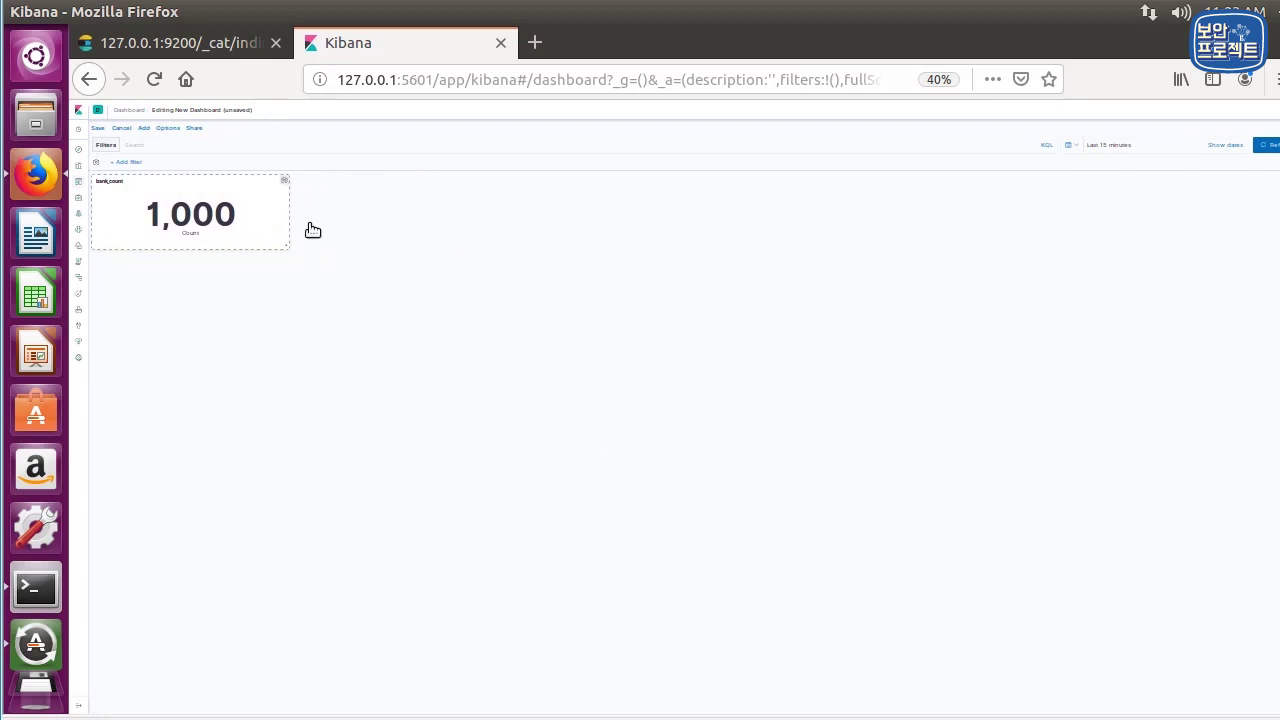
key("ctrl+plus")
key("ctrl+plus")
key("ctrl+plus")
key("ctrl+plus")
key("ctrl+plus")
key("ctrl+plus")
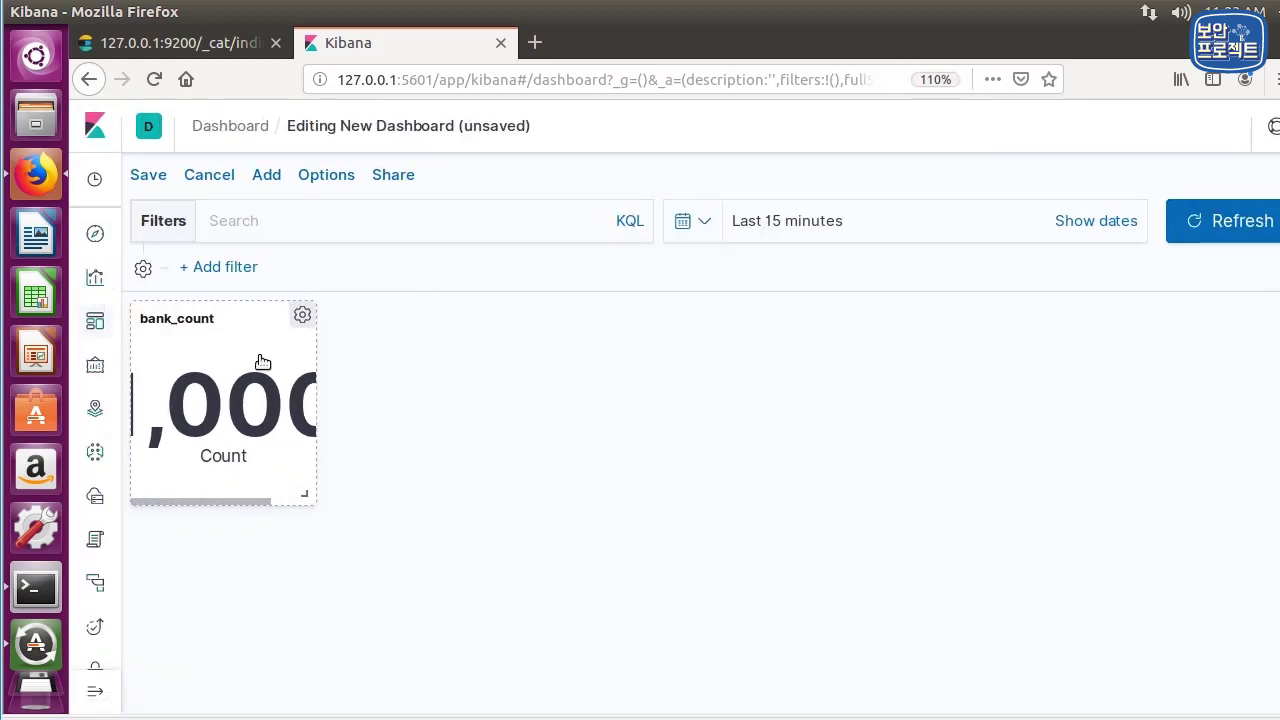
Create a new Pie visualization with the ba* index pattern as its source
left_click(106, 285)
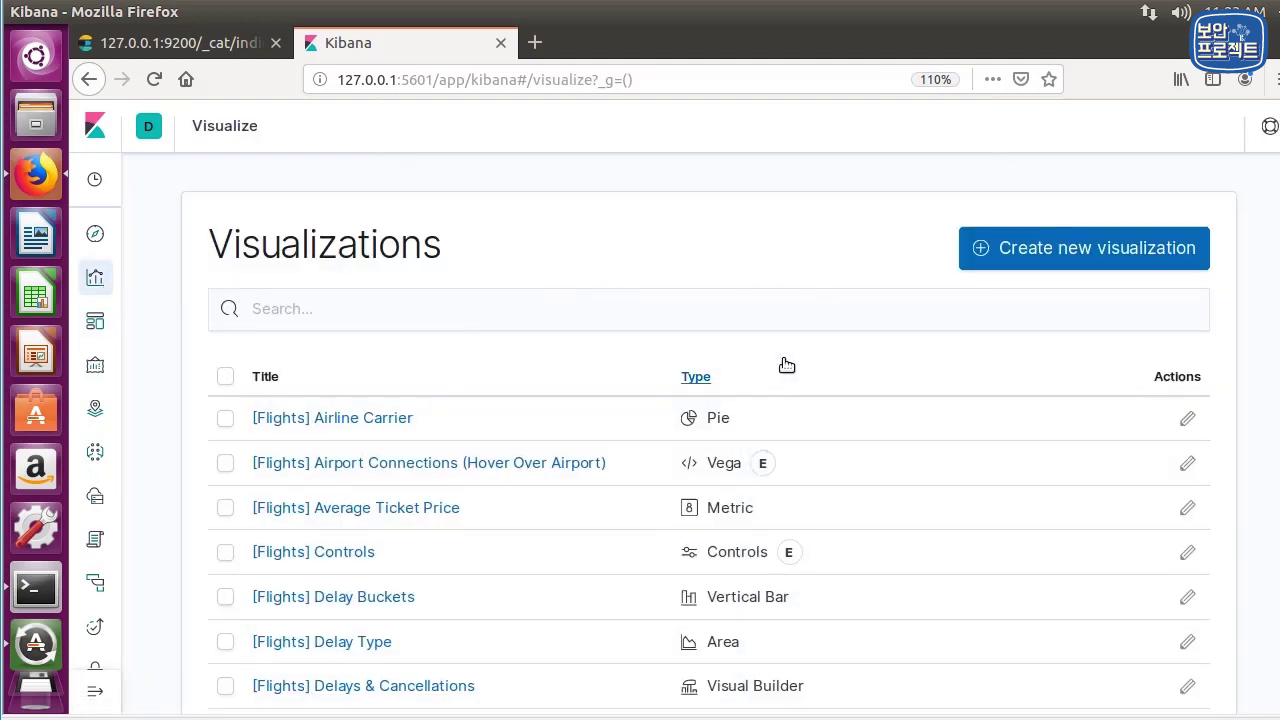
scroll(783, 363, "down", 3)
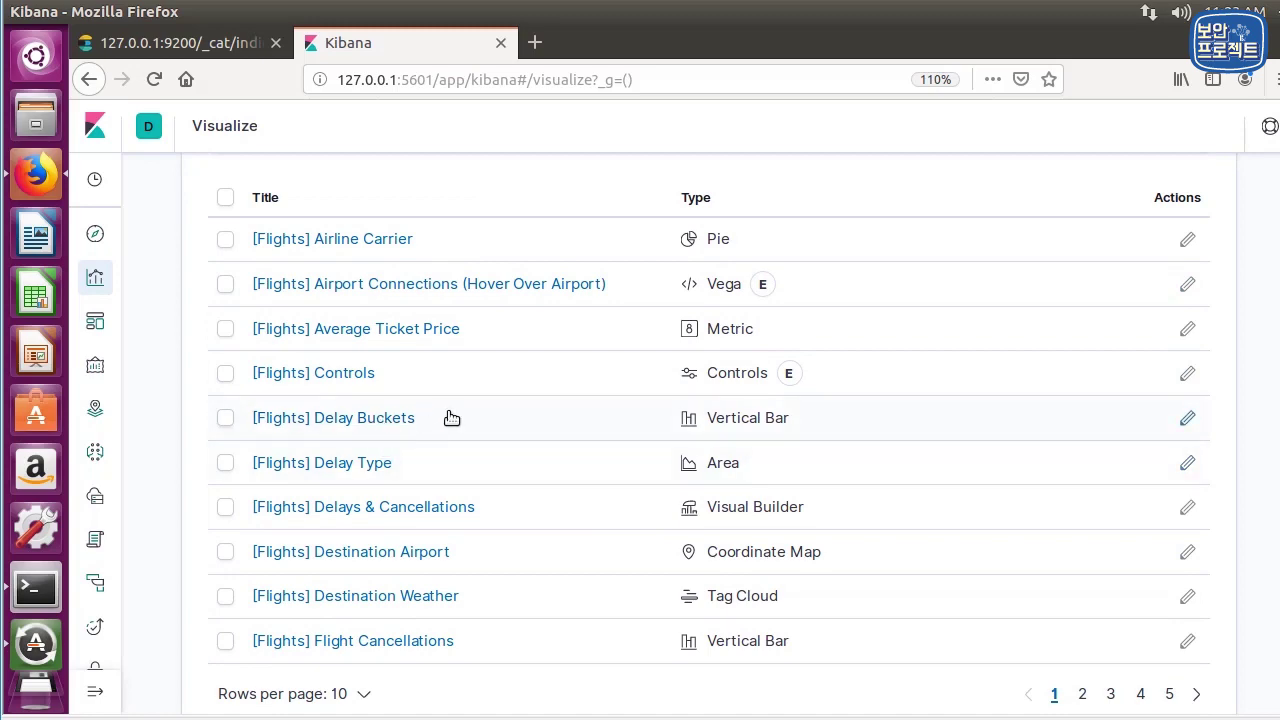
scroll(540, 400, "up", 3)
left_click(1003, 258)
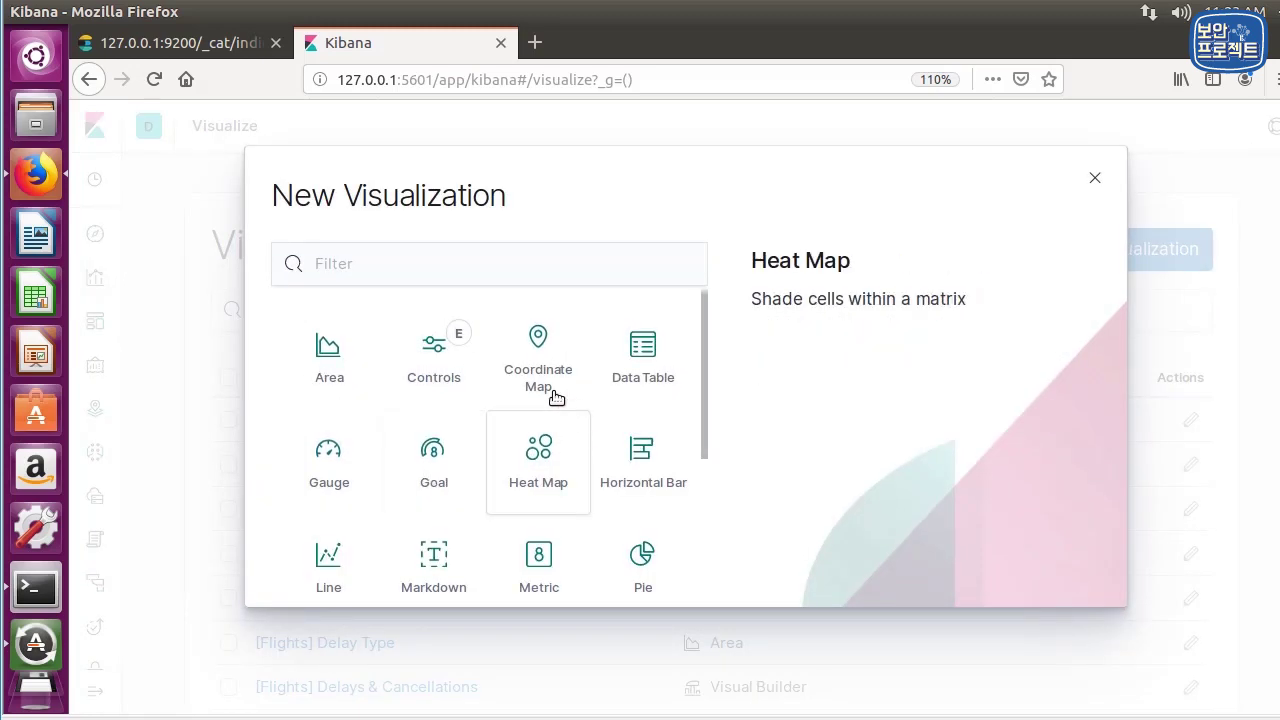
scroll(643, 409, "down", 1)
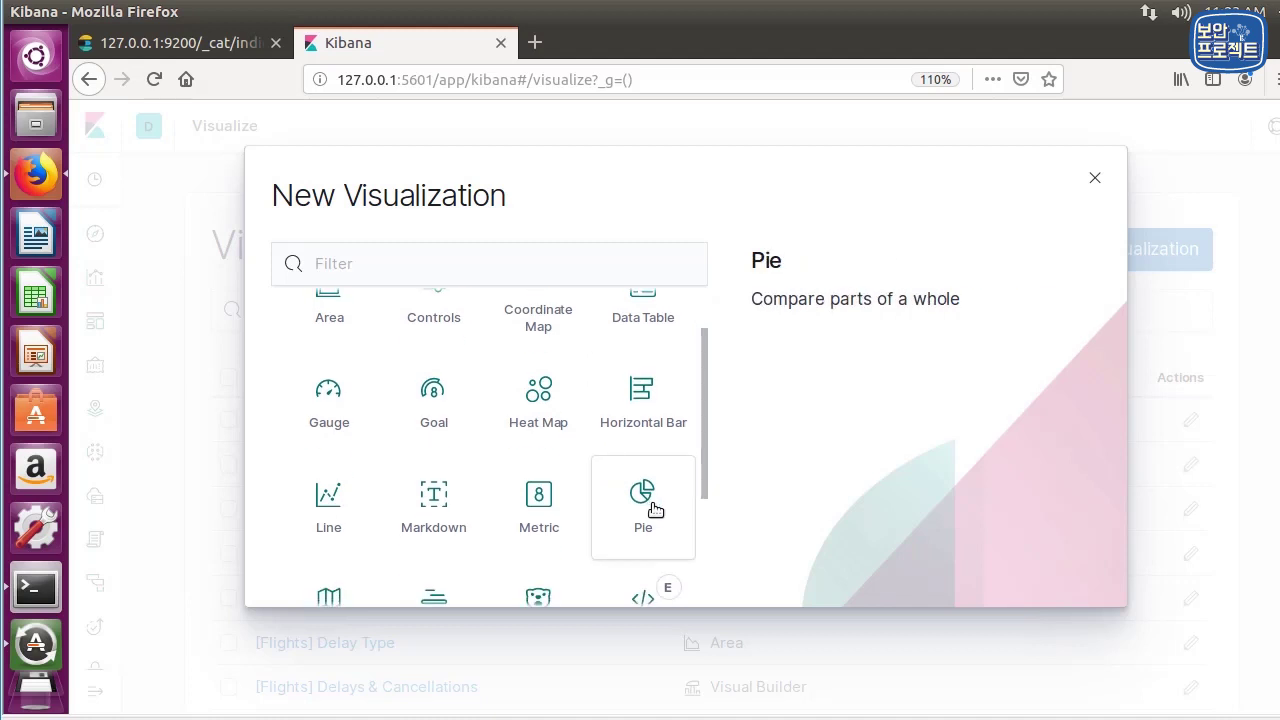
left_click(617, 502)
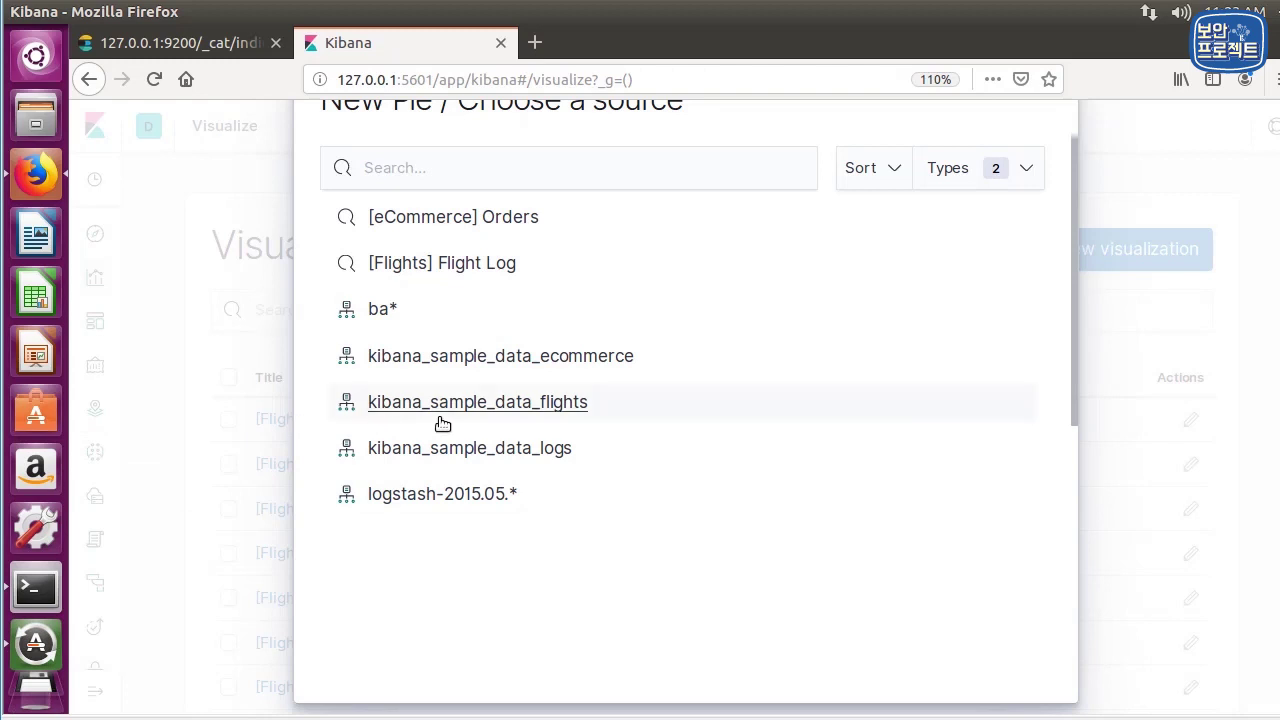
left_click(385, 312)
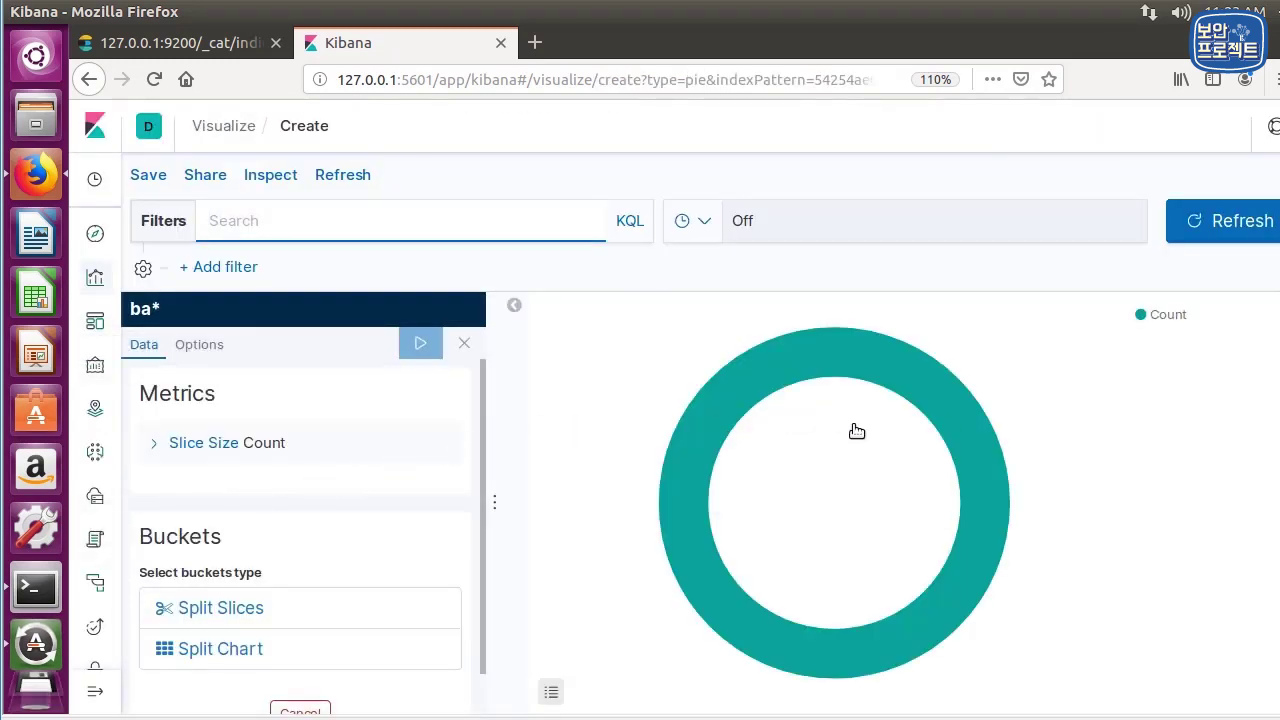
Preview the pie chart with the Donut option disabled, restore the Donut setting, and return to the data settings
mouse_move(825, 357)
left_click(197, 345)
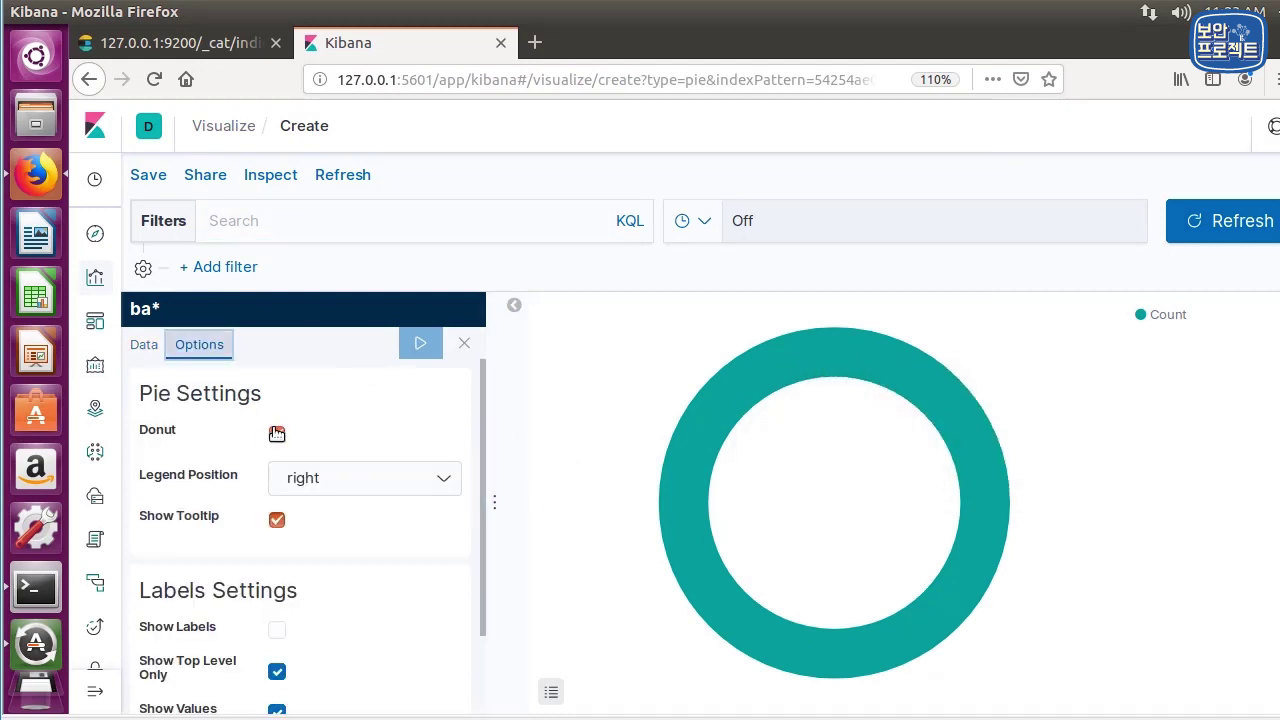
left_click(277, 434)
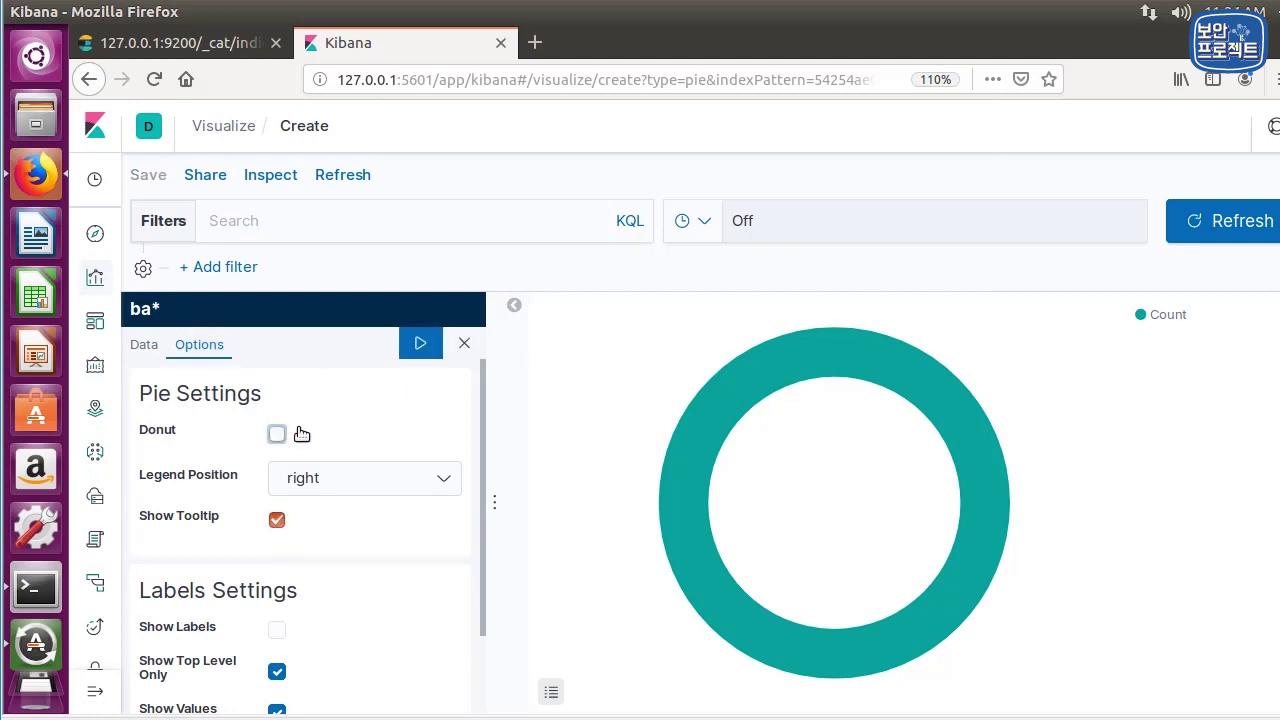
left_click(420, 343)
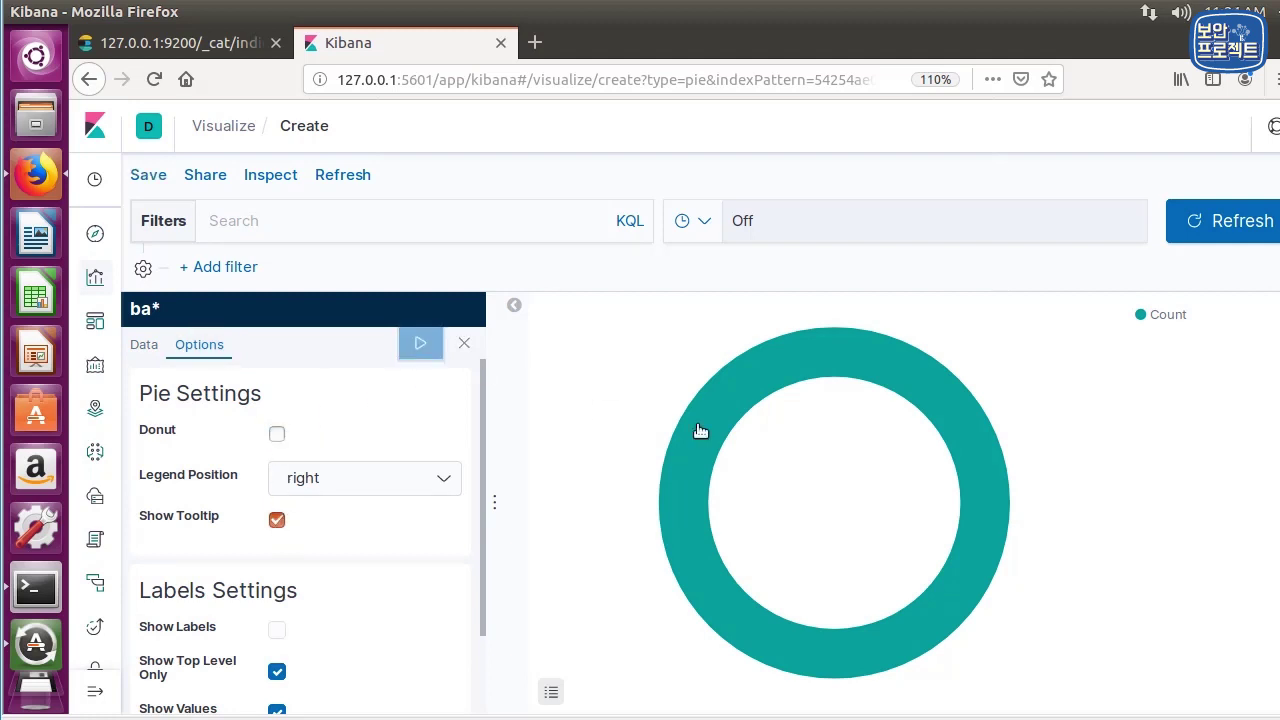
left_click(277, 434)
left_click(420, 345)
left_click(145, 348)
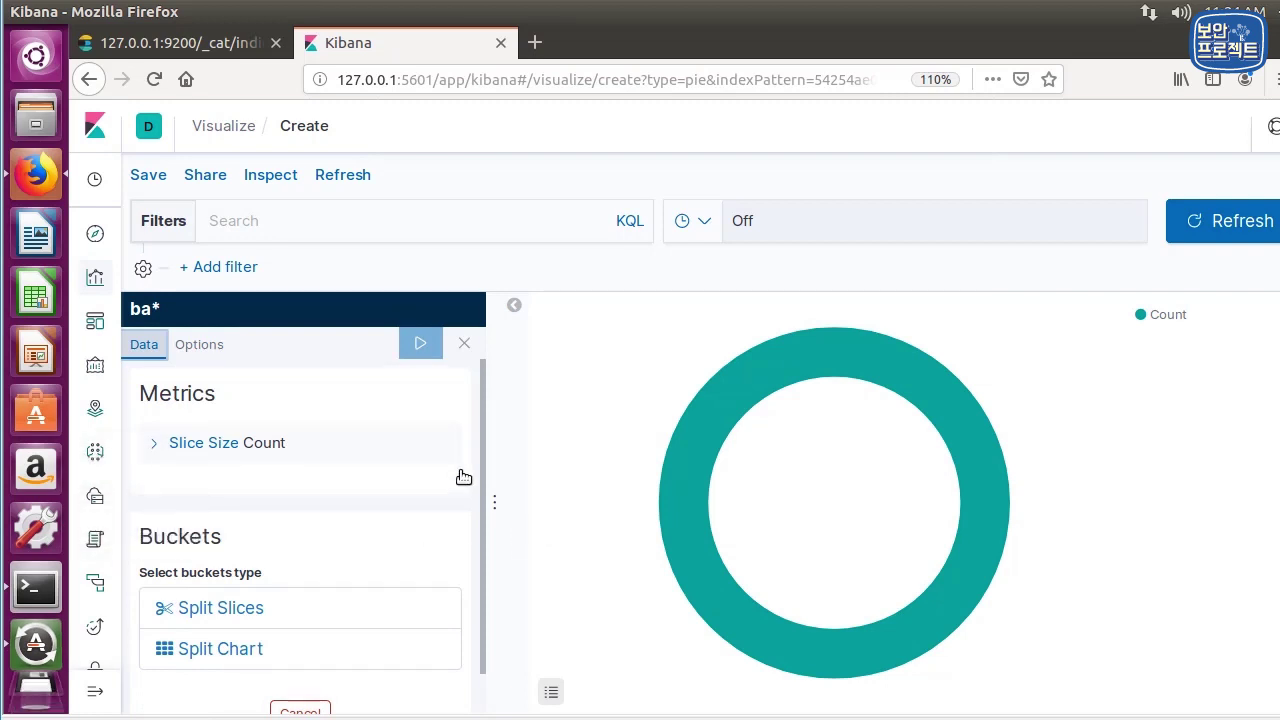
Widen the visualization's settings pane slightly toward the chart
left_click_drag(495, 466, 566, 466)
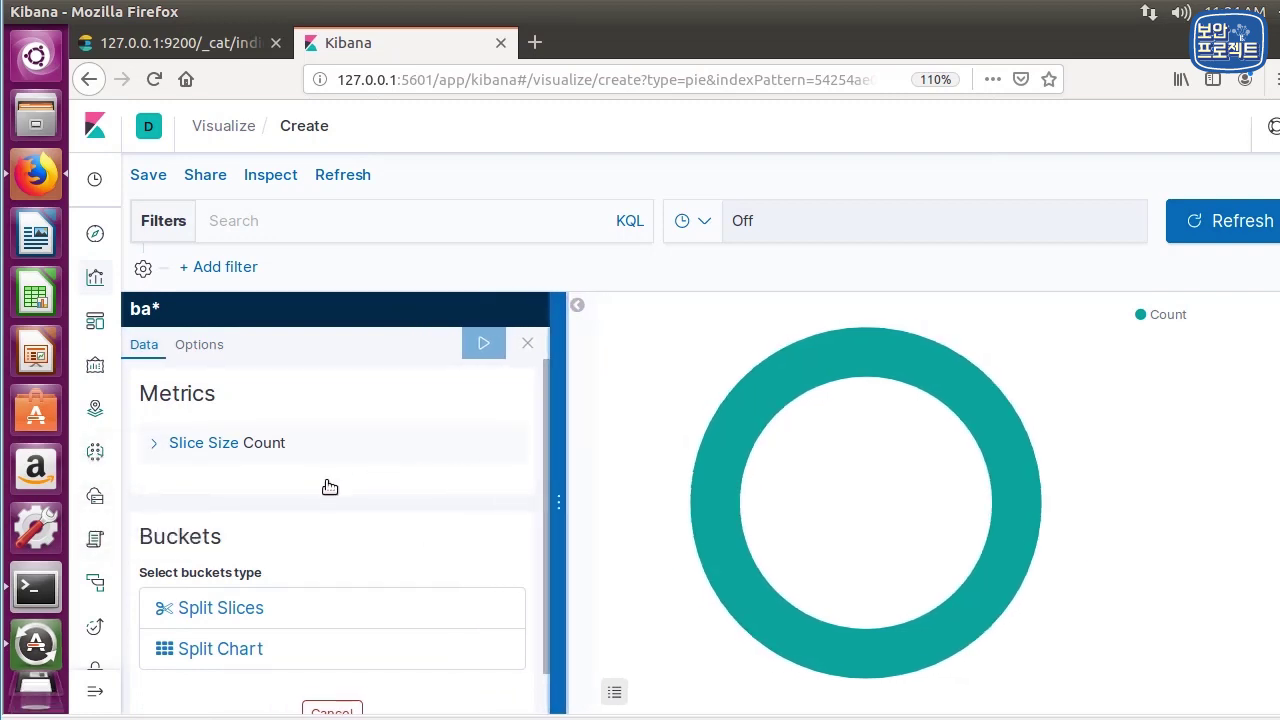
scroll(329, 487, "down", 1)
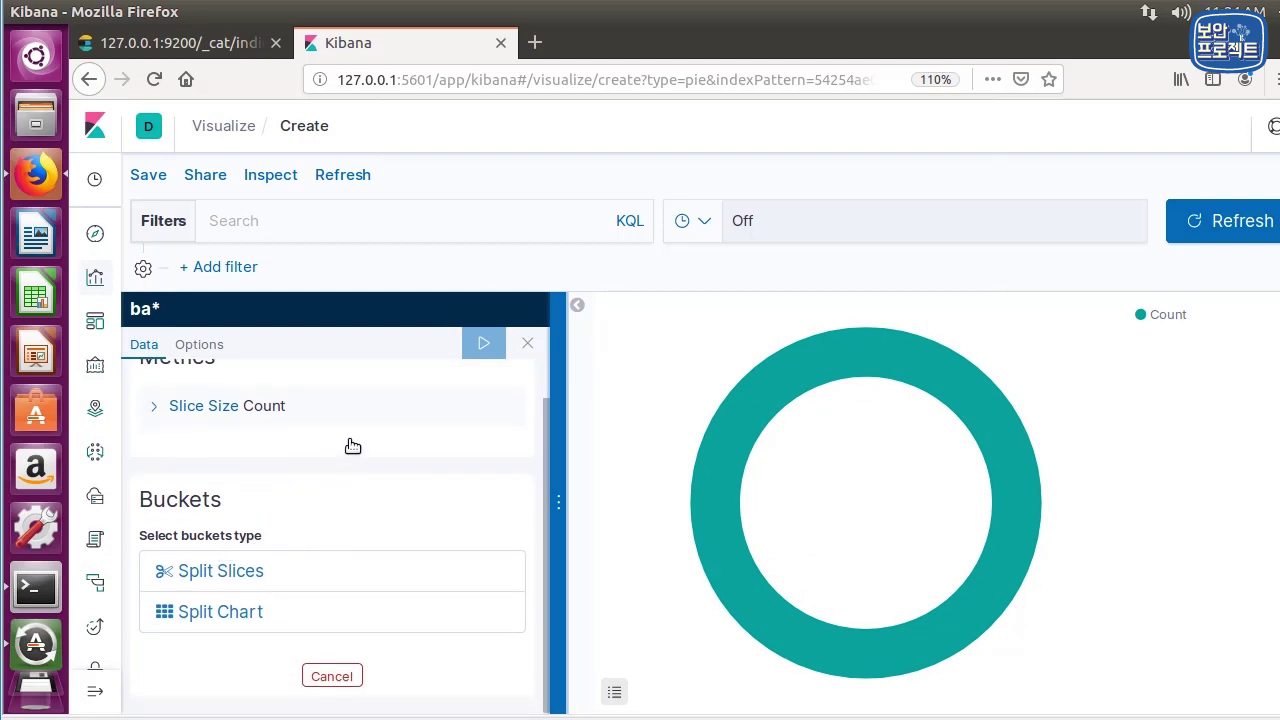
scroll(352, 446, "up", 1)
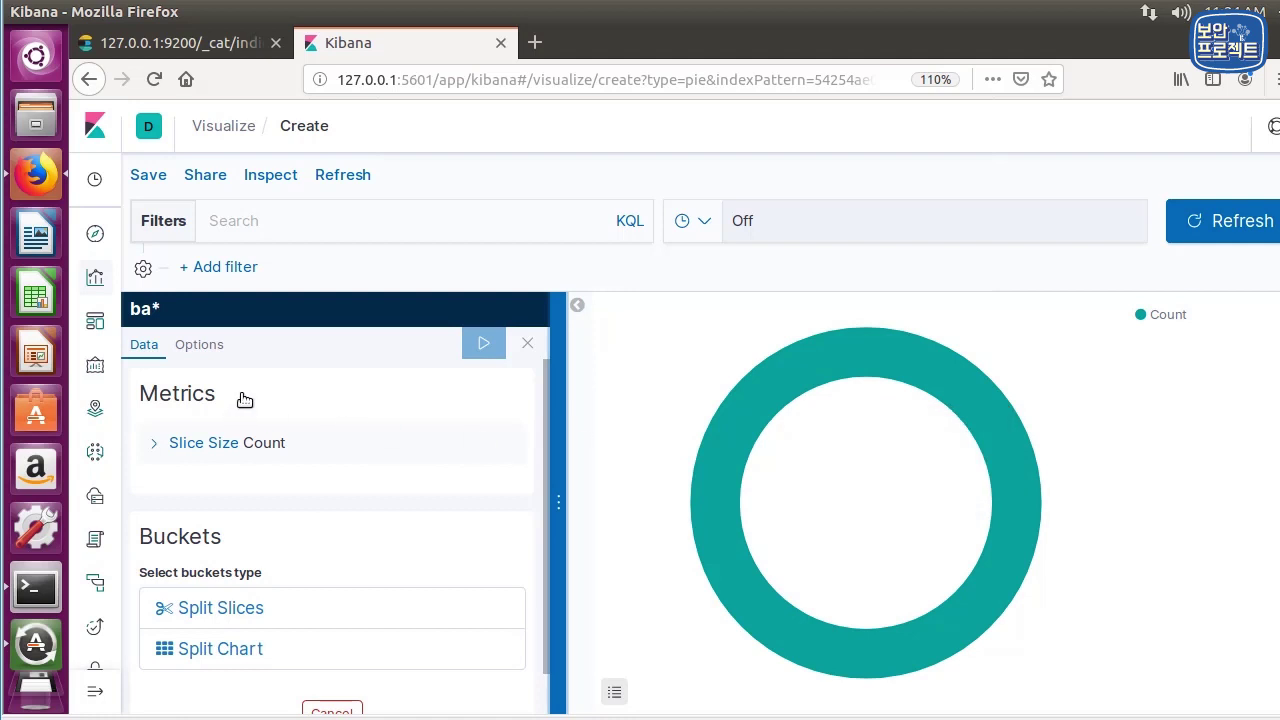
left_click_drag(248, 407, 138, 407)
left_click_drag(223, 400, 143, 400)
left_click(190, 402)
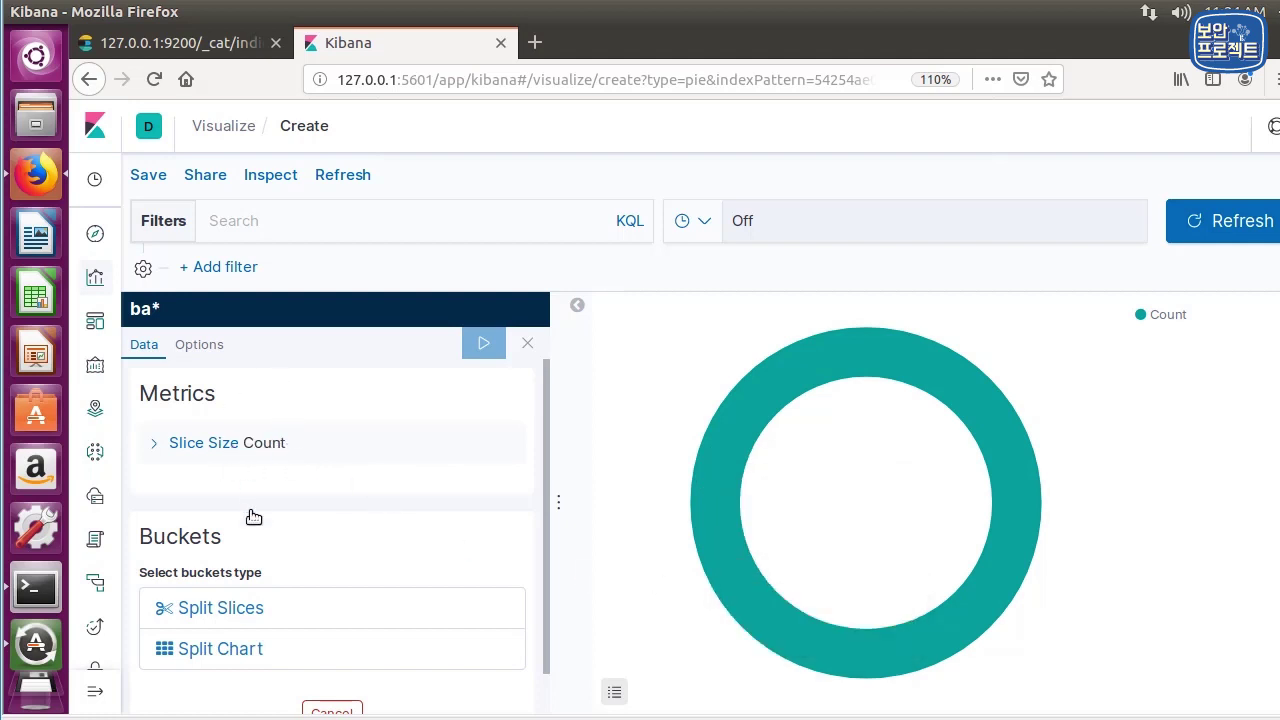
Add a Split Slices bucket to the pie chart and list its available aggregations
scroll(247, 585, "down", 1)
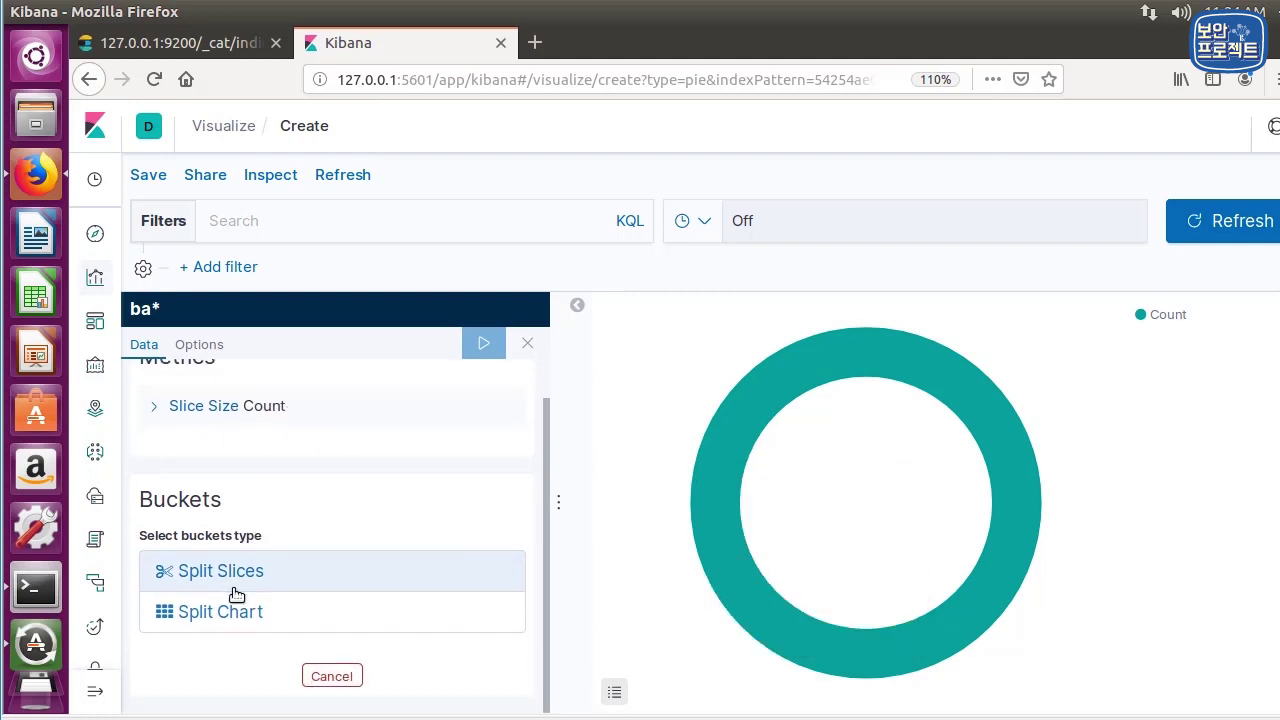
left_click(316, 574)
scroll(297, 497, "down", 1)
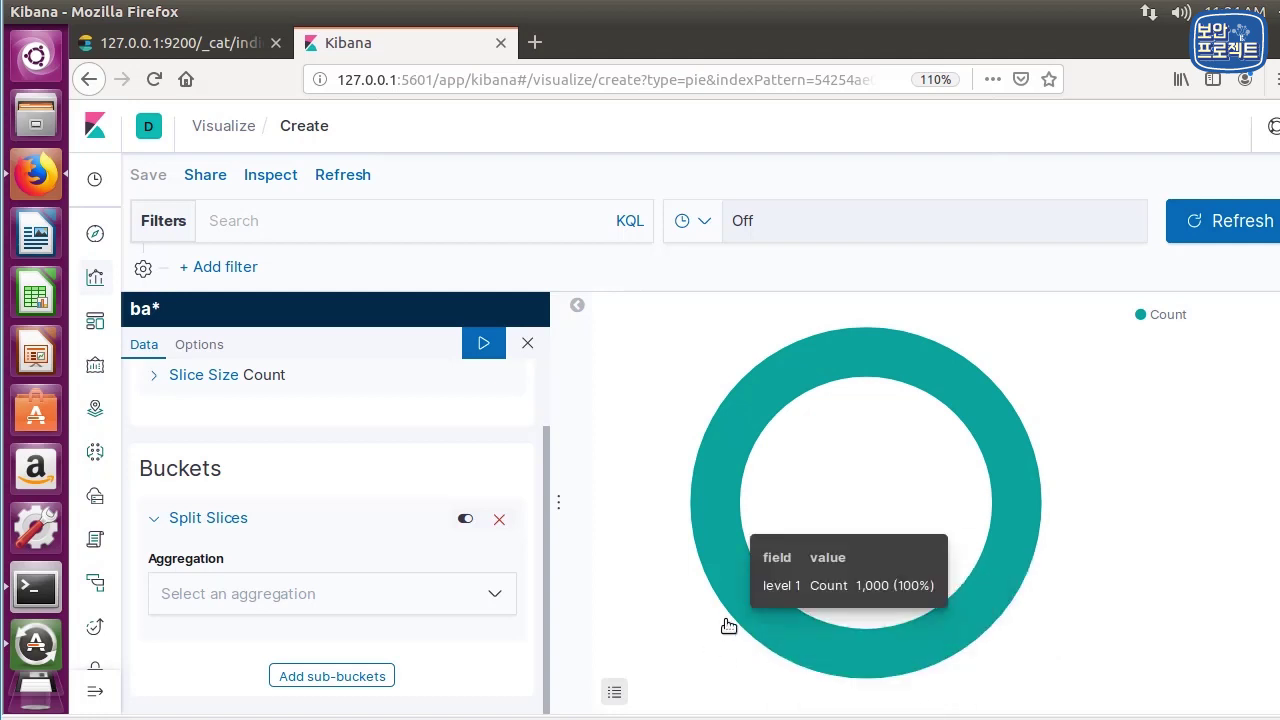
left_click(380, 605)
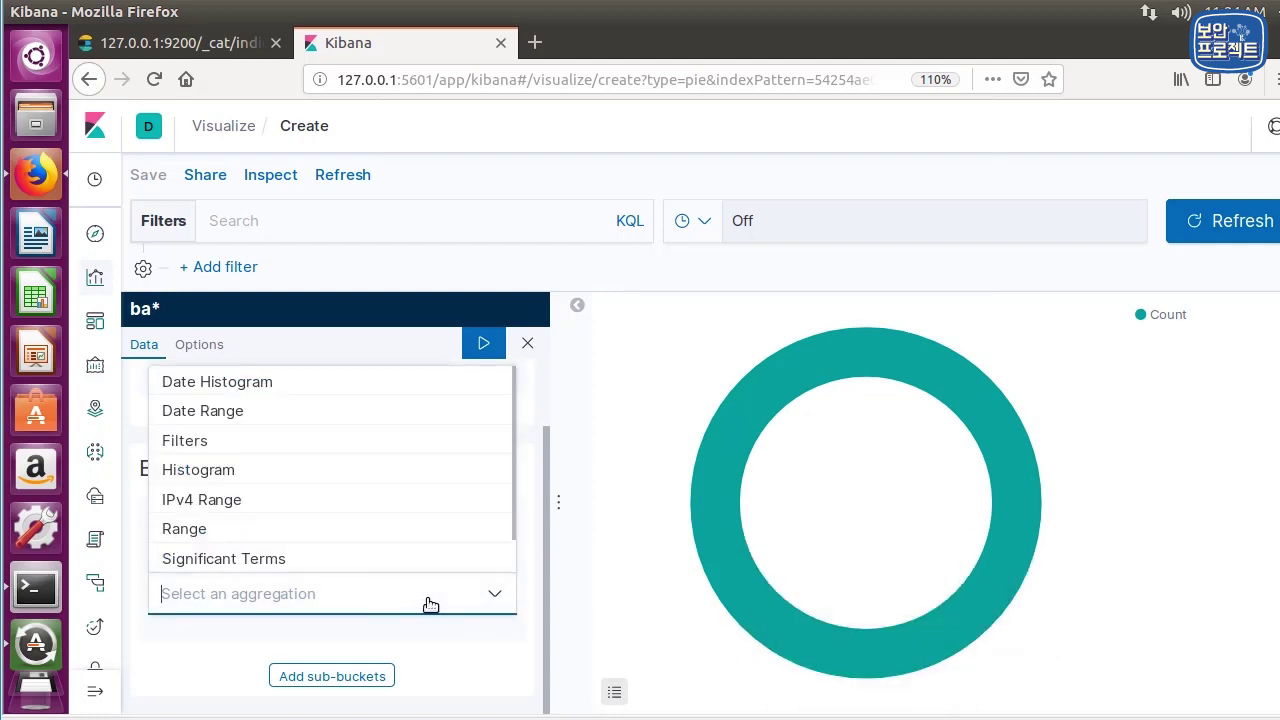
left_click(464, 654)
left_click(460, 601)
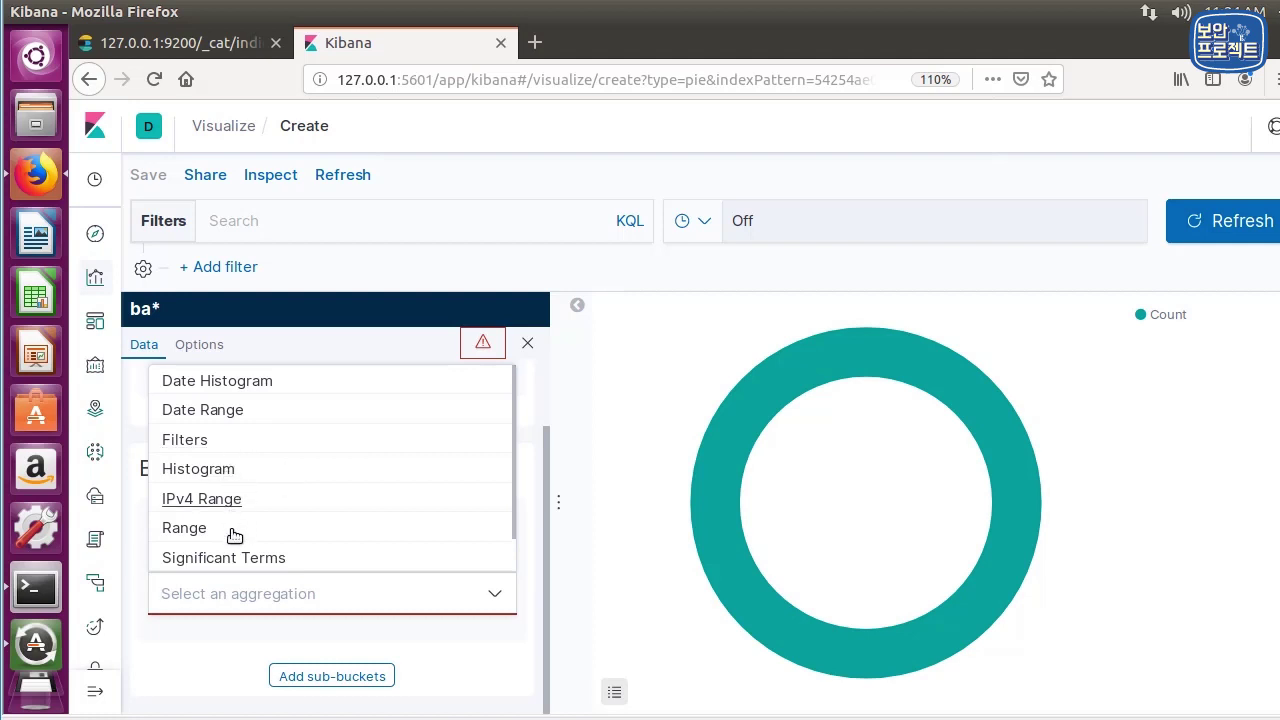
left_click(332, 676)
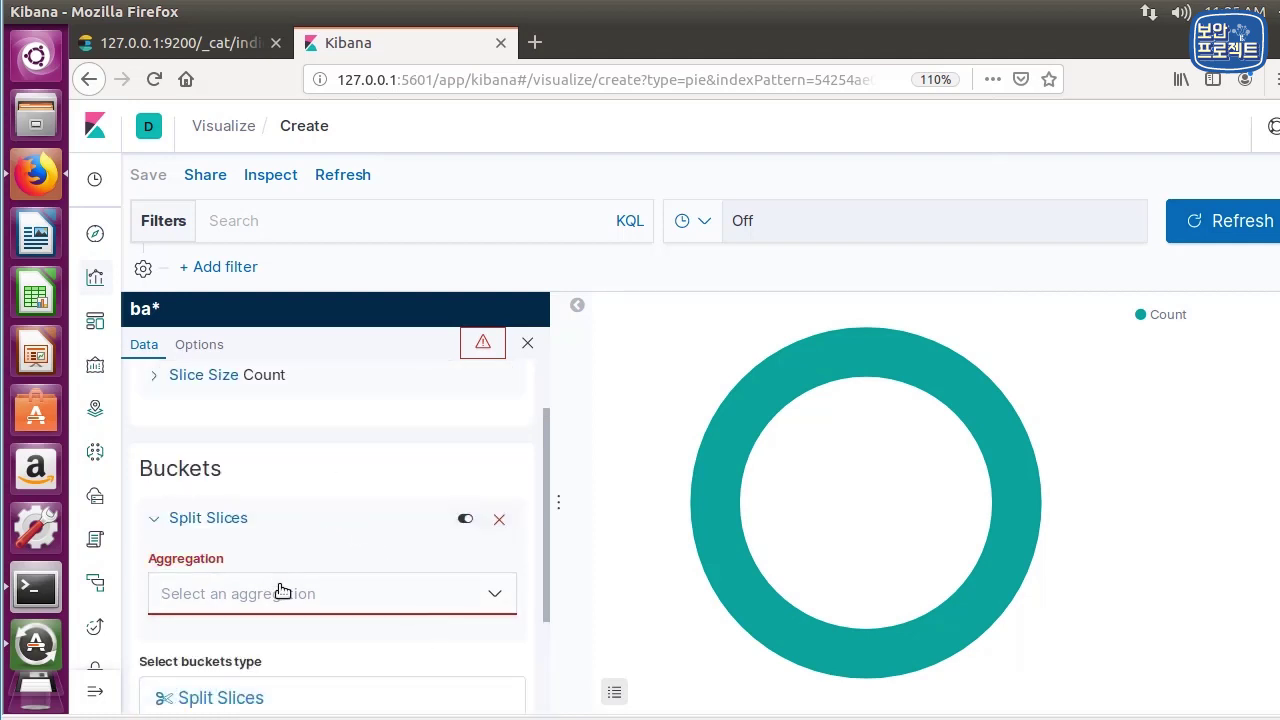
scroll(282, 591, "down", 2)
left_click(295, 485)
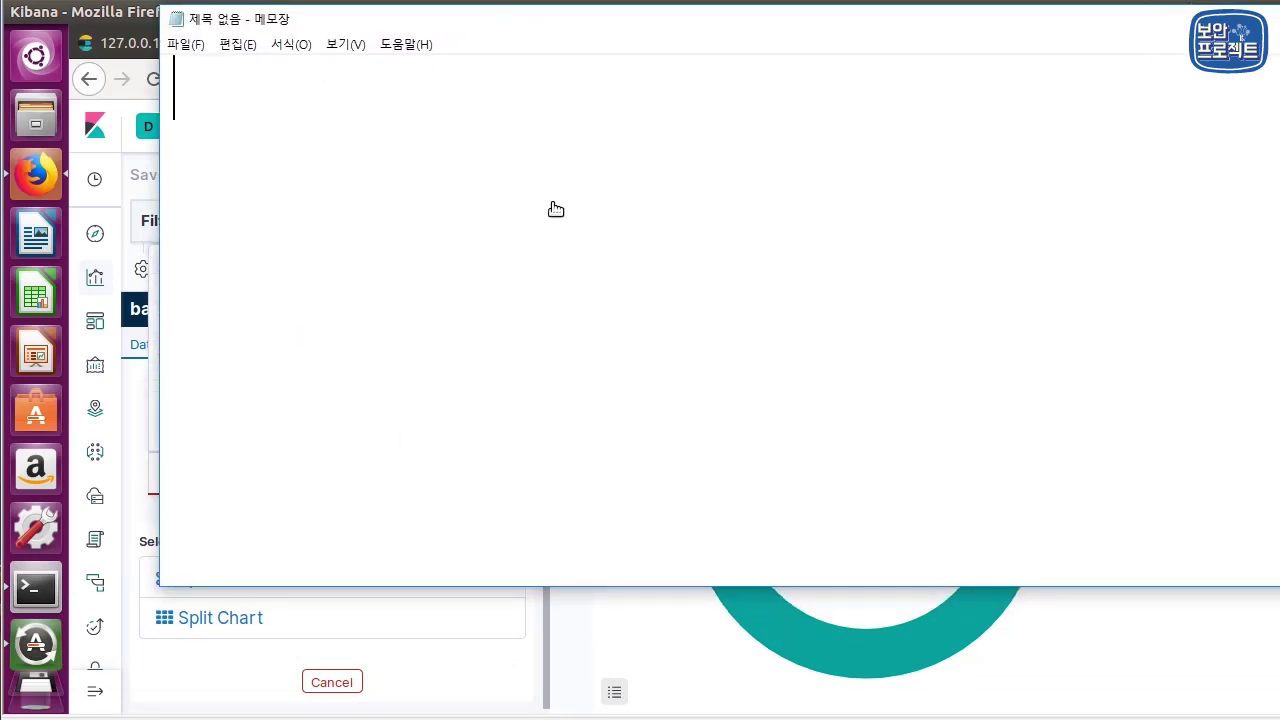
Write the example ranges 100 ~ 110, 110 ~ 120 and 120 ~ 130 in Notepad, and move its window beside the Kibana settings
type("100 ~ 110\\")
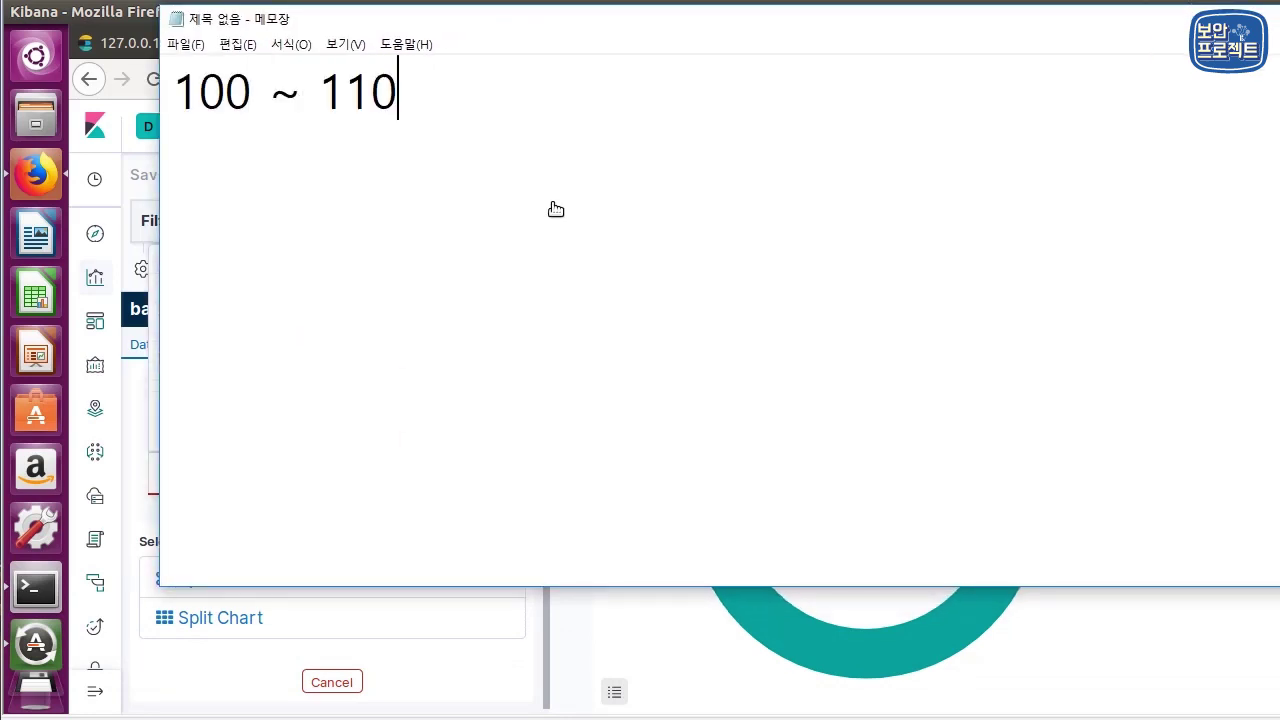
key("BackSpace")
key("Return")
type("110")
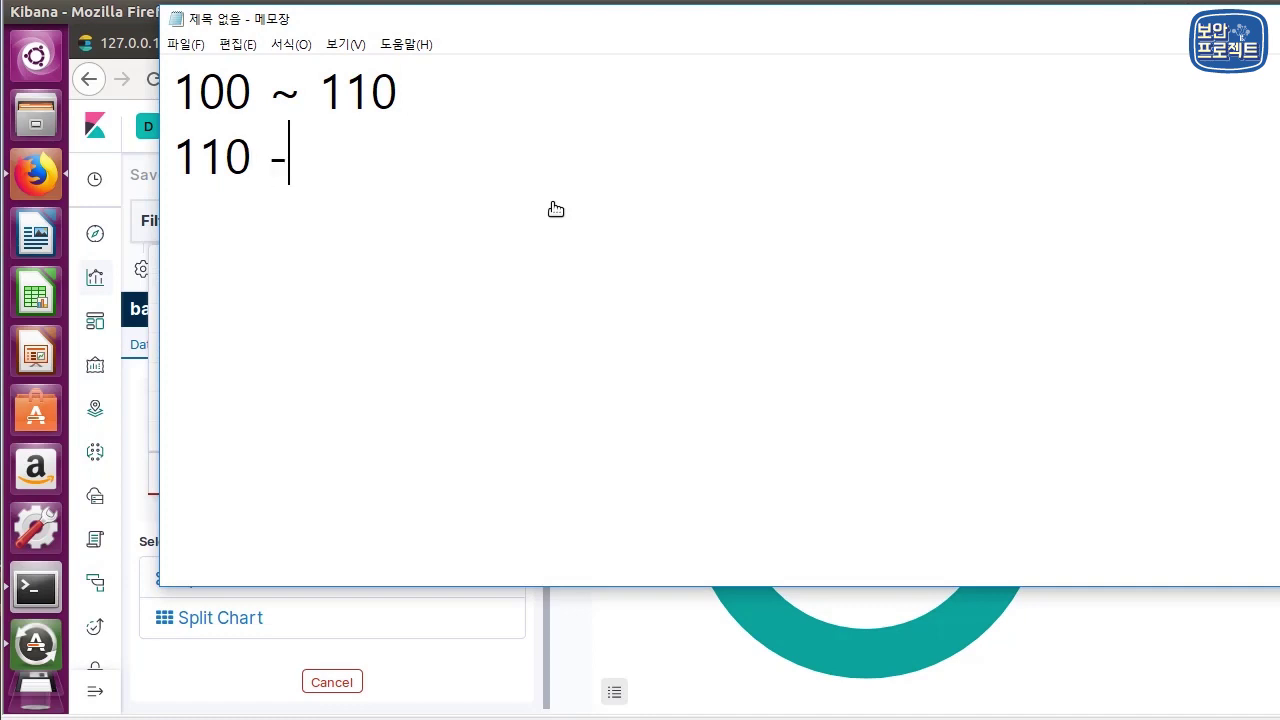
type(" ~ 120")
key("Return")
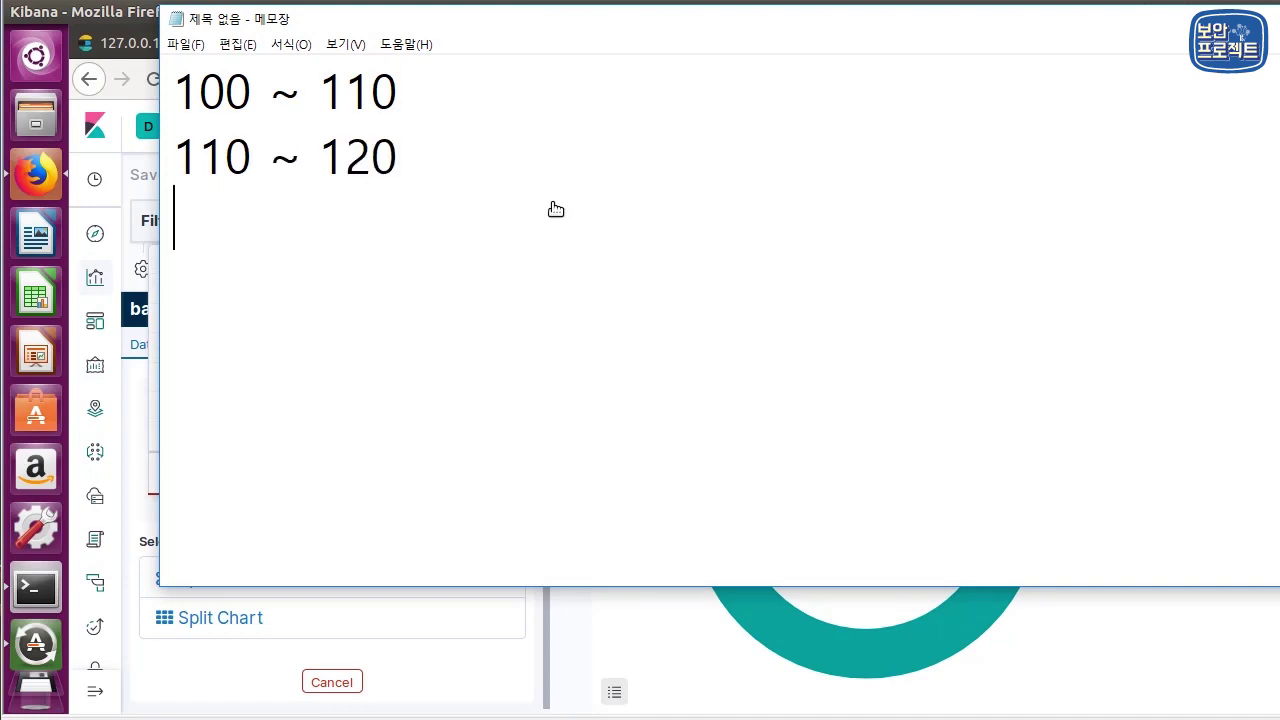
type("13")
type("0 ")
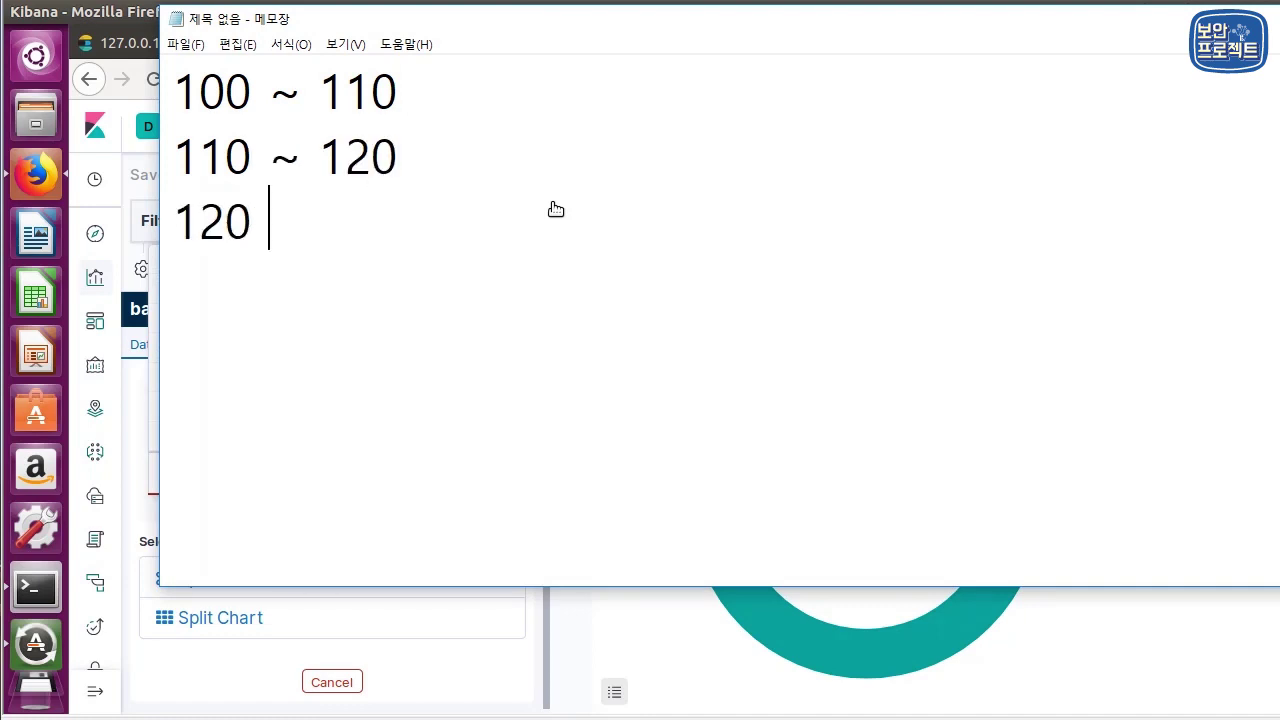
type("~ 130")
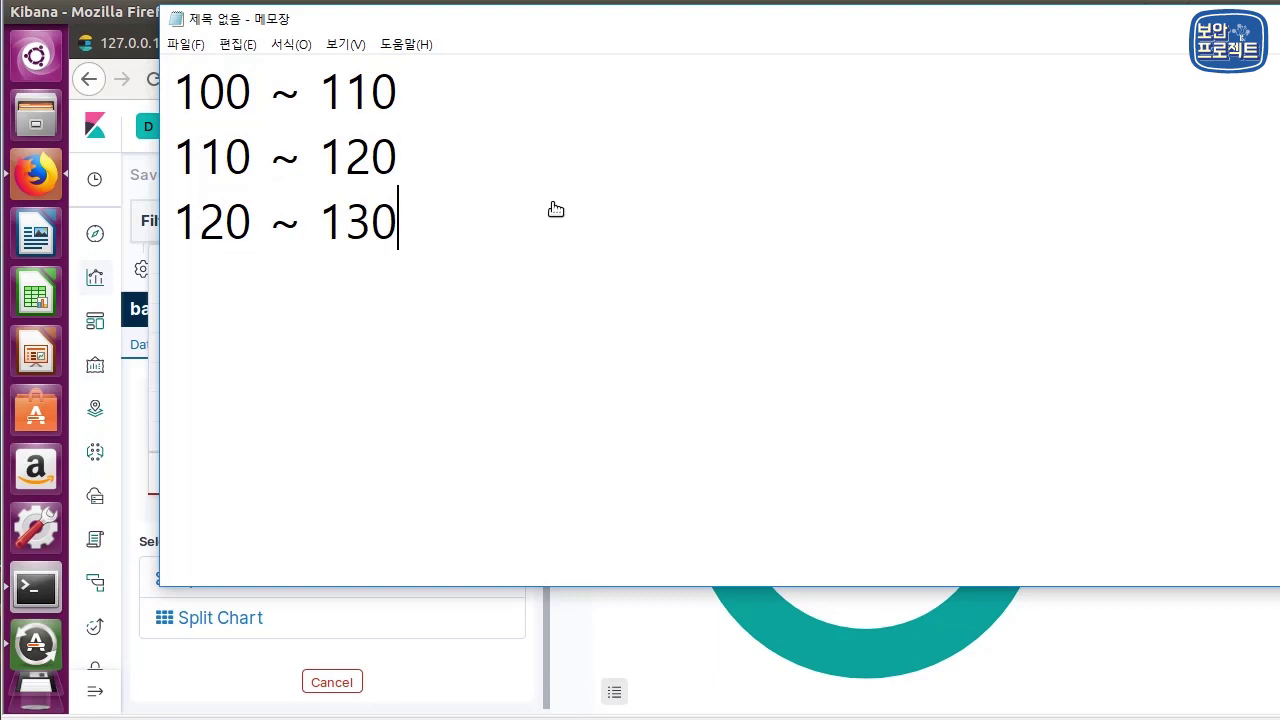
key("Return")
left_click_drag(551, 31, 1050, 215)
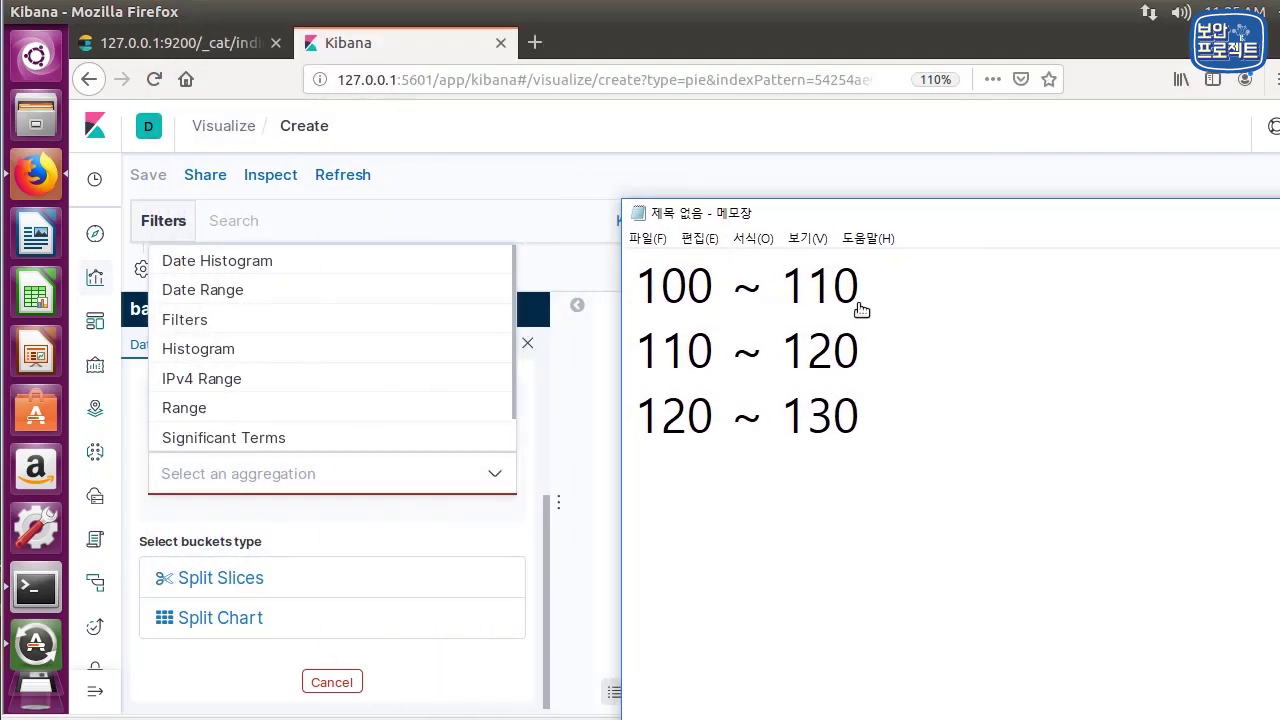
left_click_drag(862, 290, 626, 272)
Set the Split Slices aggregation to Range in Kibana and look over its field and range settings
left_click(188, 416)
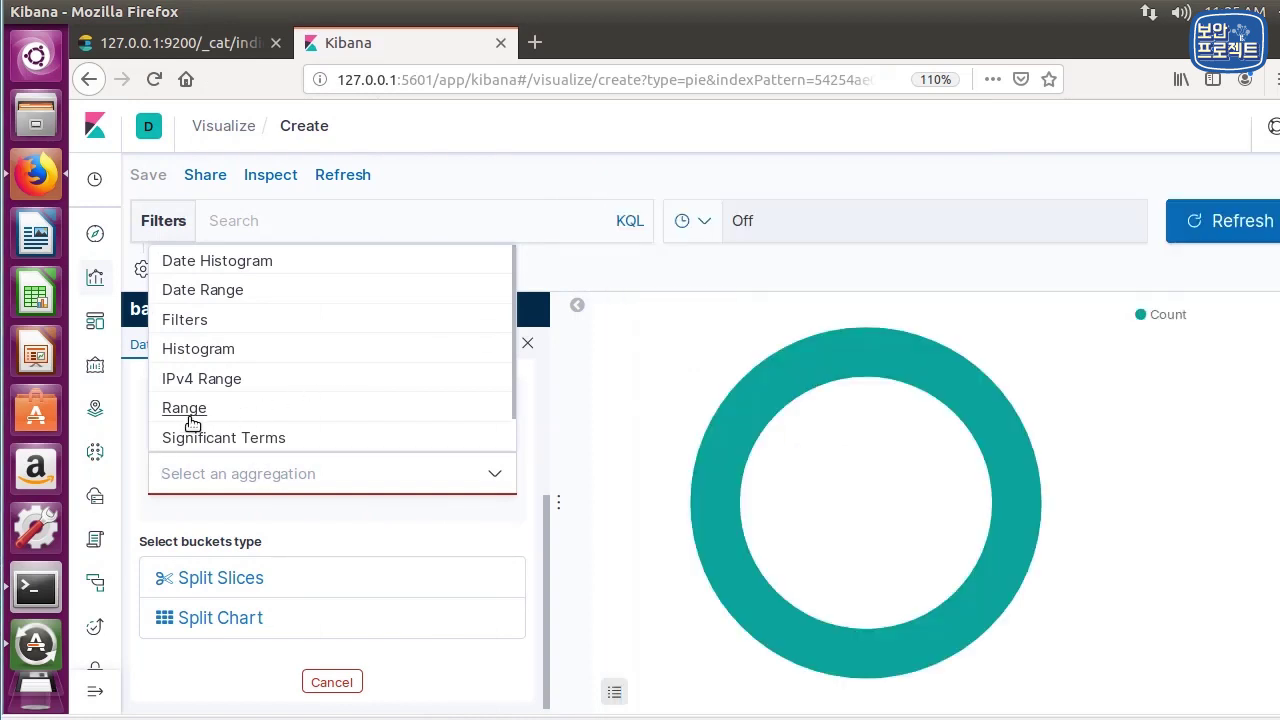
left_click(190, 416)
scroll(312, 491, "down", 3)
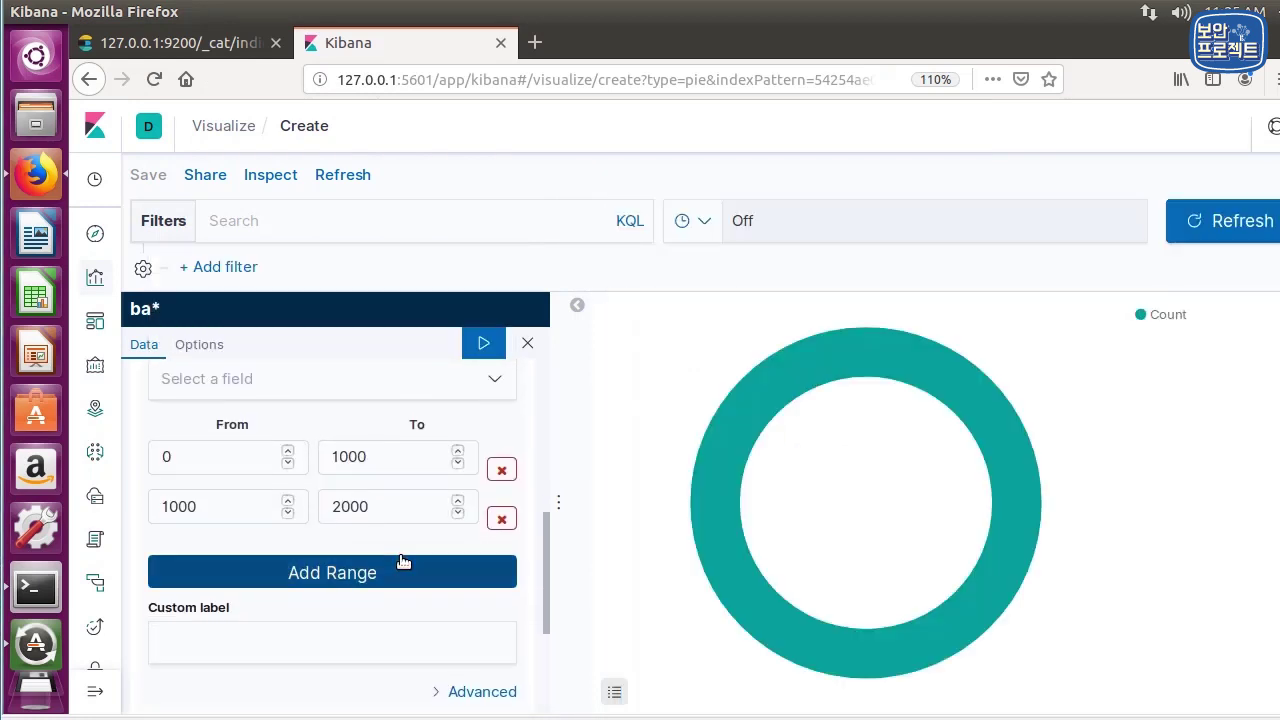
scroll(209, 420, "up", 3)
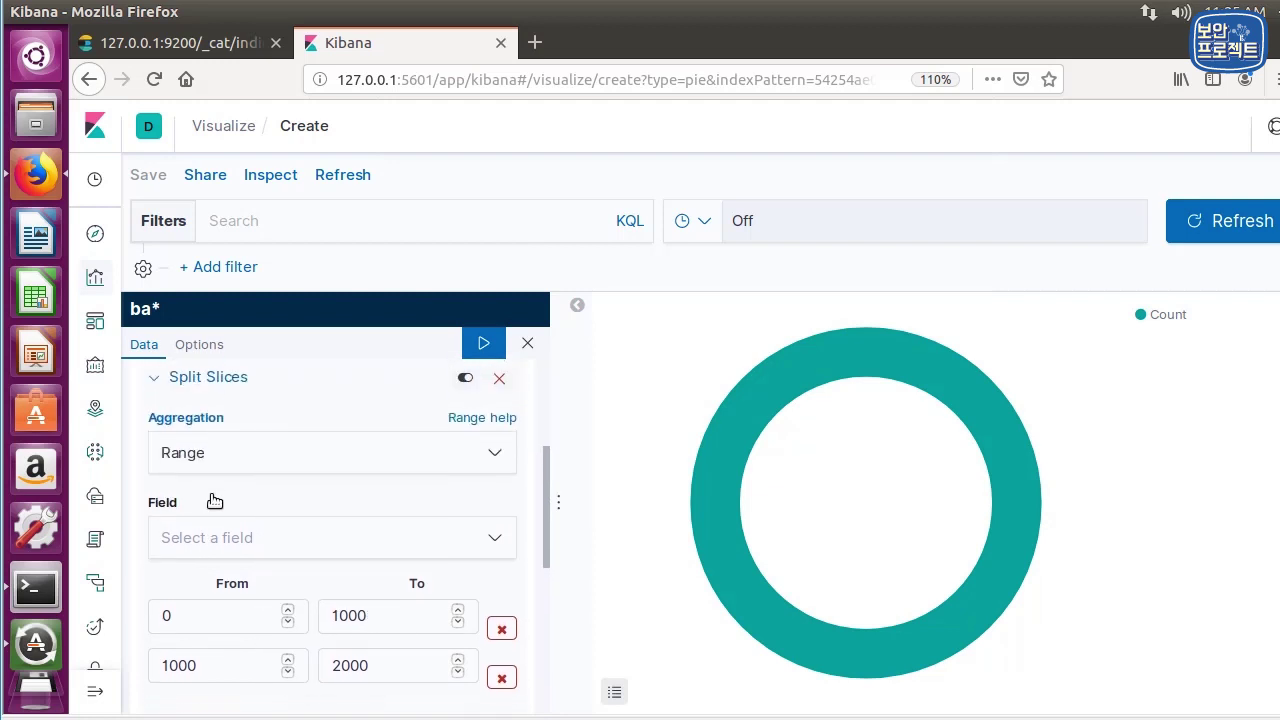
scroll(230, 505, "down", 2)
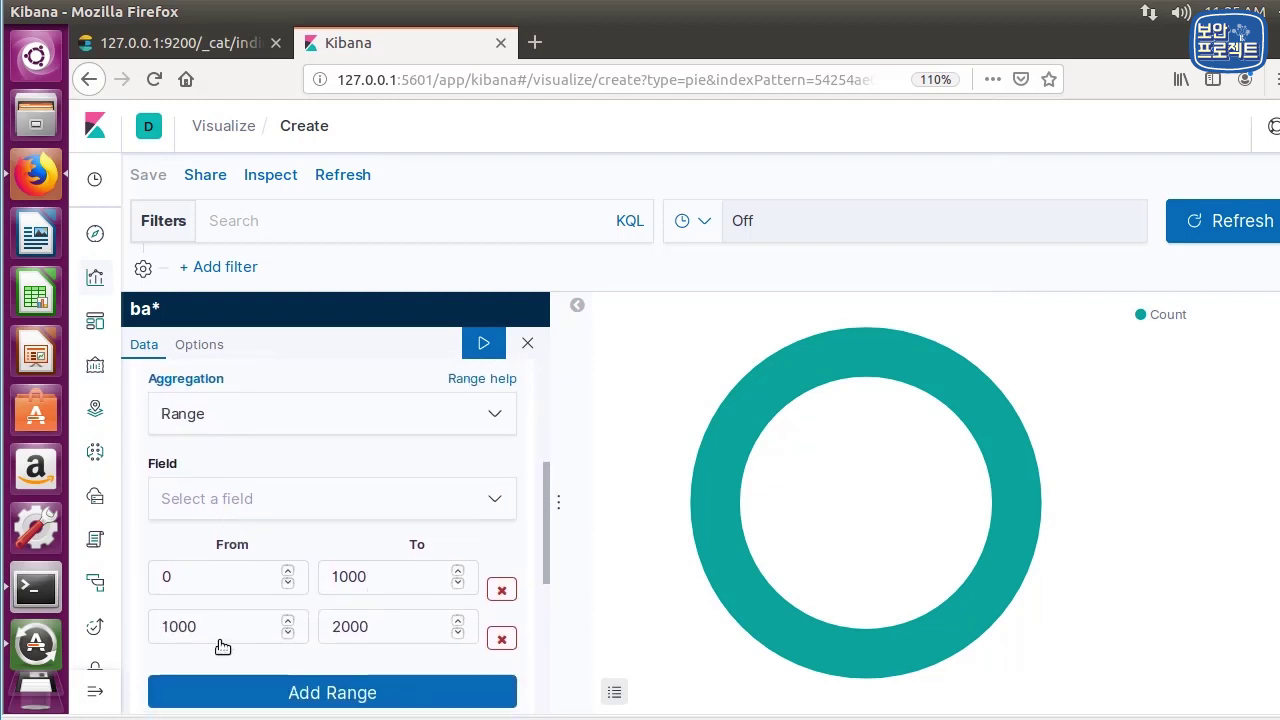
Highlight the first two example ranges in Notepad for comparison, and return to Kibana
key("alt+Tab")
key("Up")
left_click(686, 283, "shift")
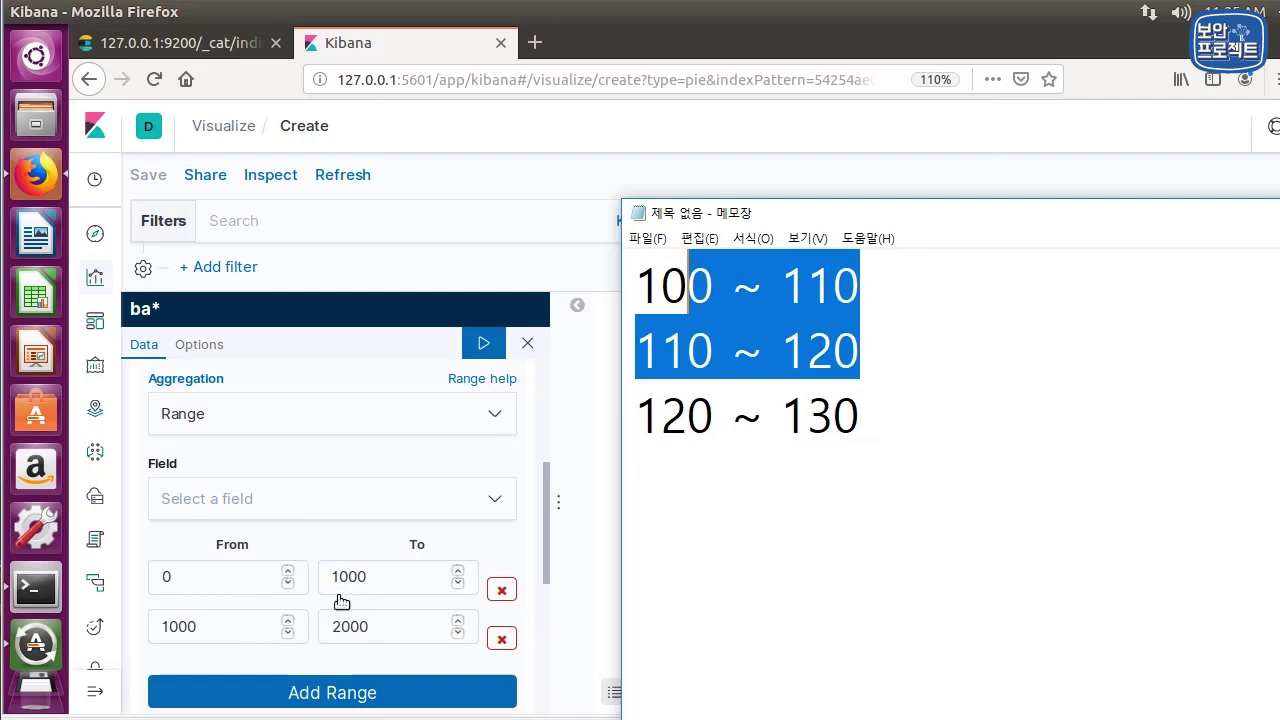
left_click(378, 541)
Add five empty range rows below the two default ranges of the Split Slices bucket
scroll(300, 560, "down", 2)
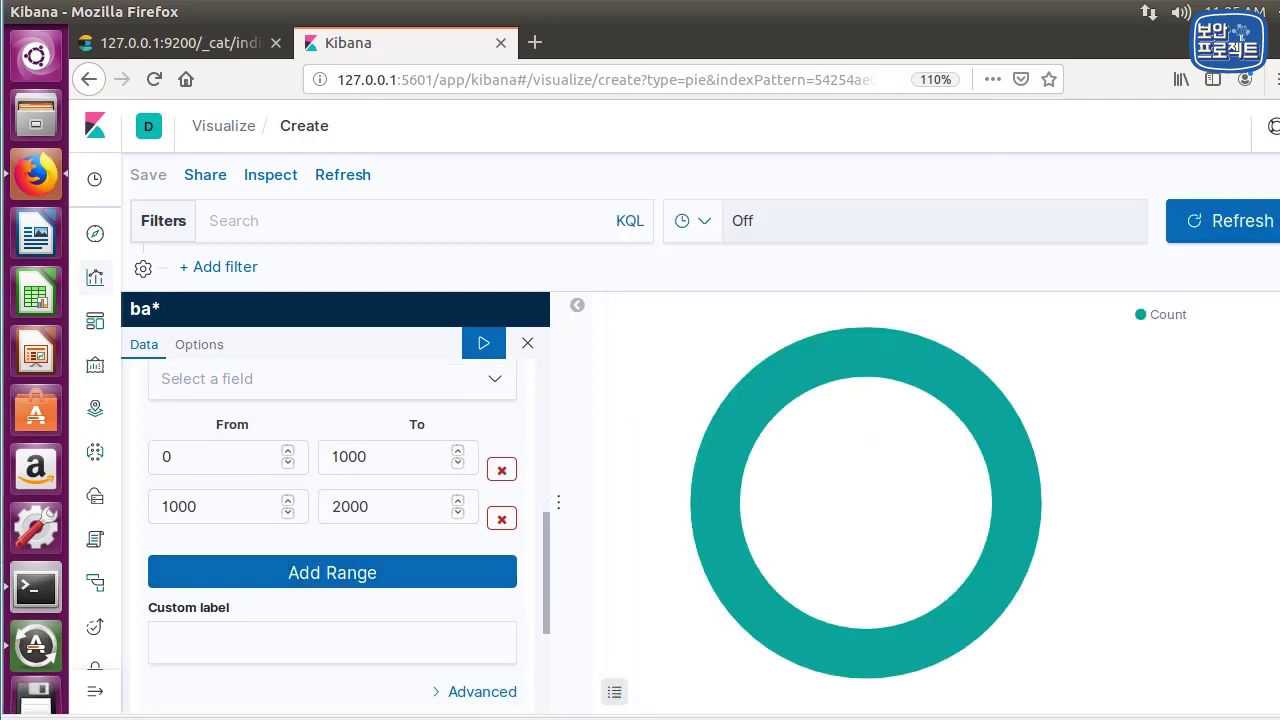
left_click(289, 572)
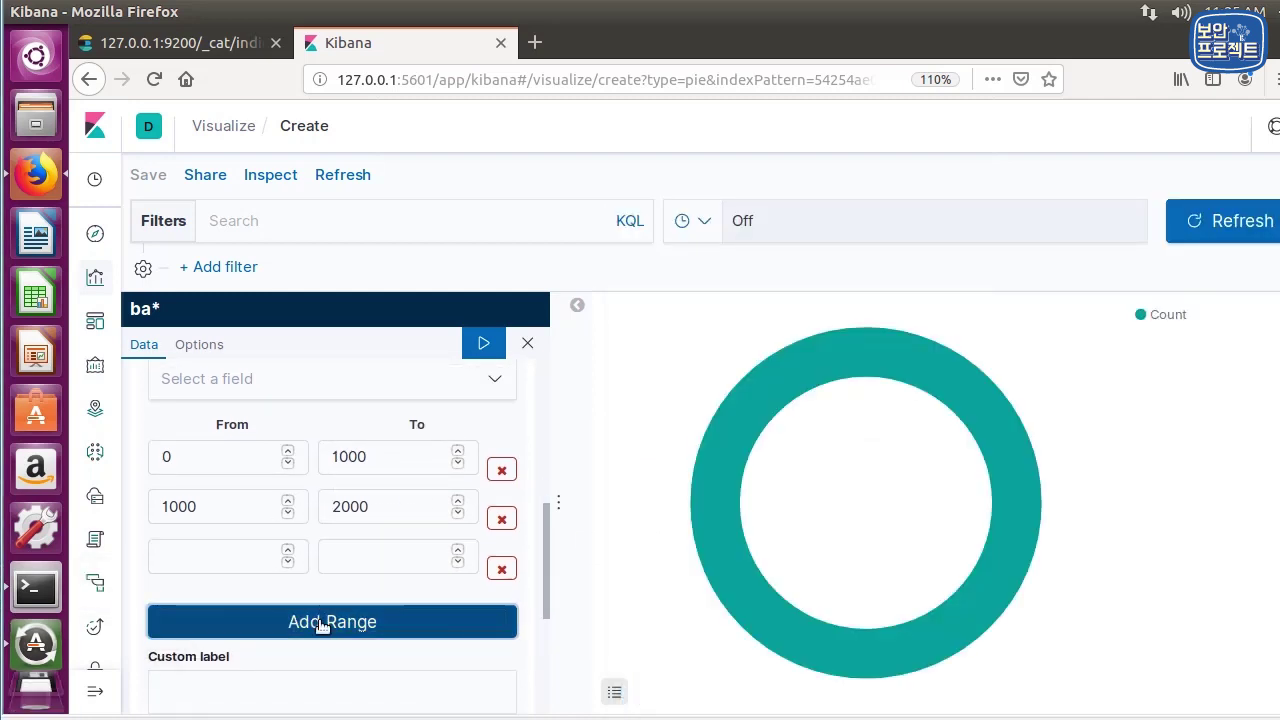
left_click(320, 619)
scroll(320, 619, "down", 1)
left_click(323, 617)
left_click(343, 662)
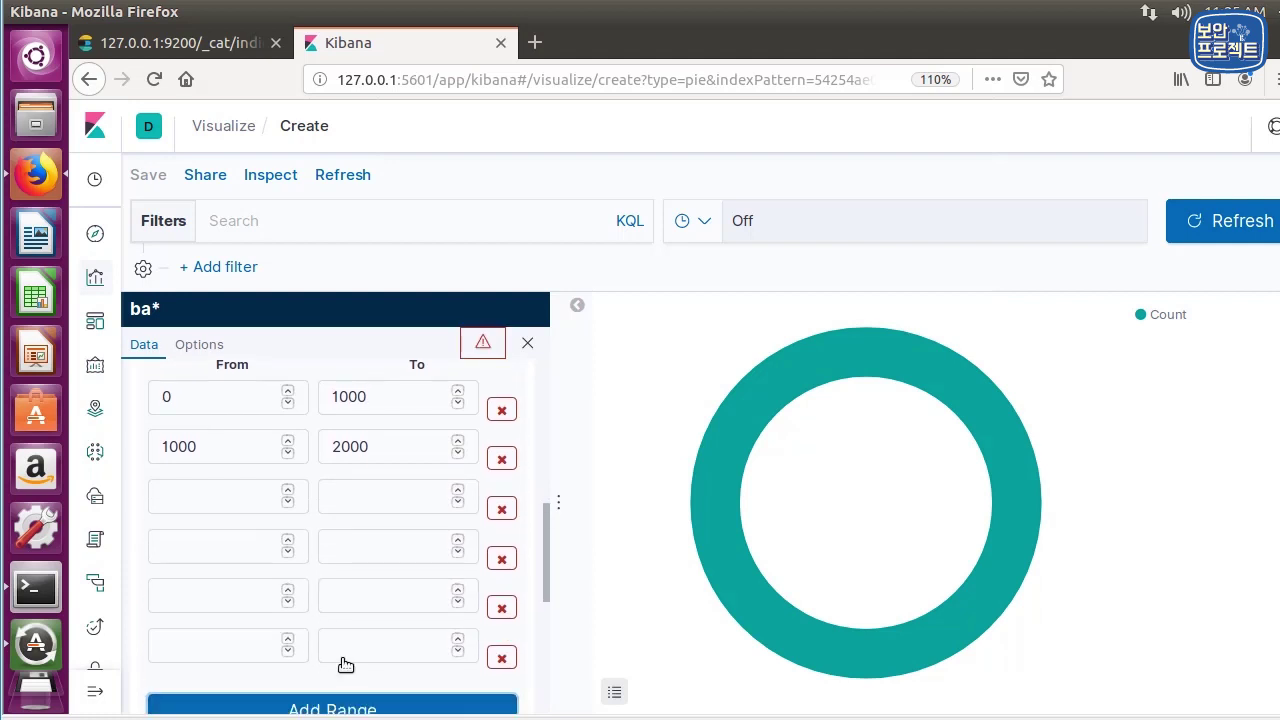
left_click(352, 693)
scroll(360, 590, "down", 1)
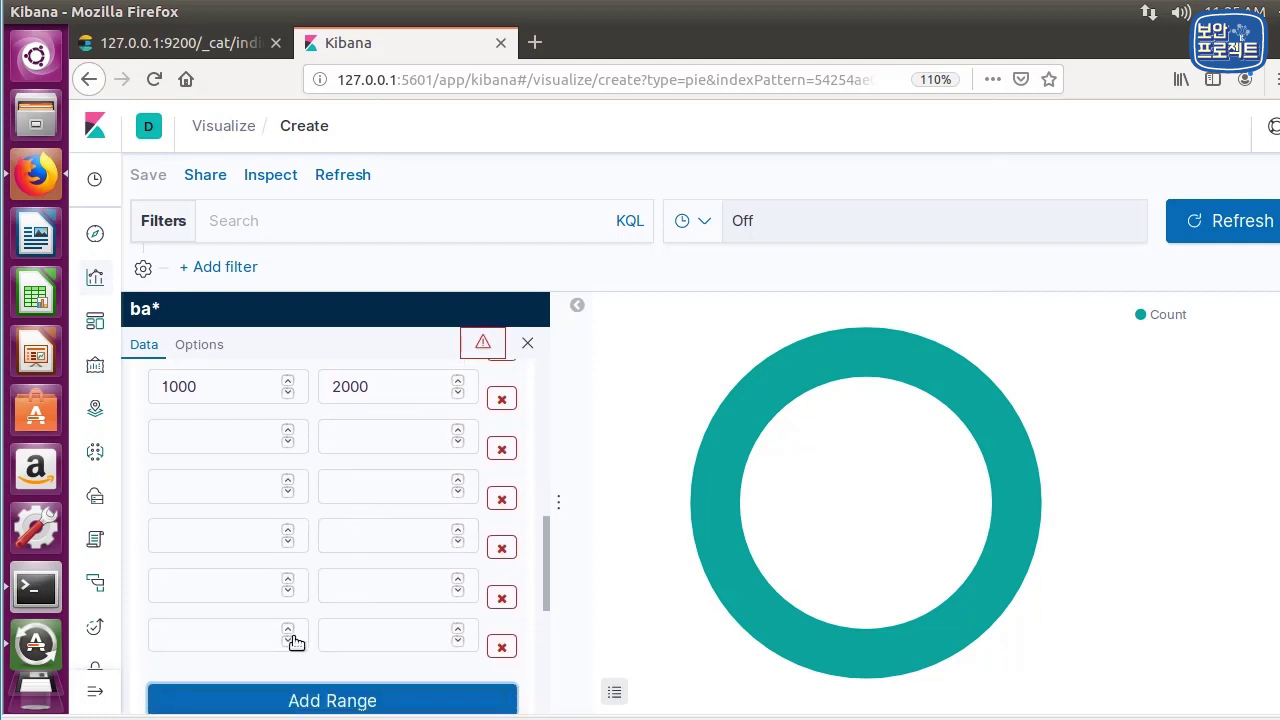
scroll(350, 450, "up", 1)
Set the second range's upper limit to 3000 and define the third range from 3000 to 7000
left_click(246, 505)
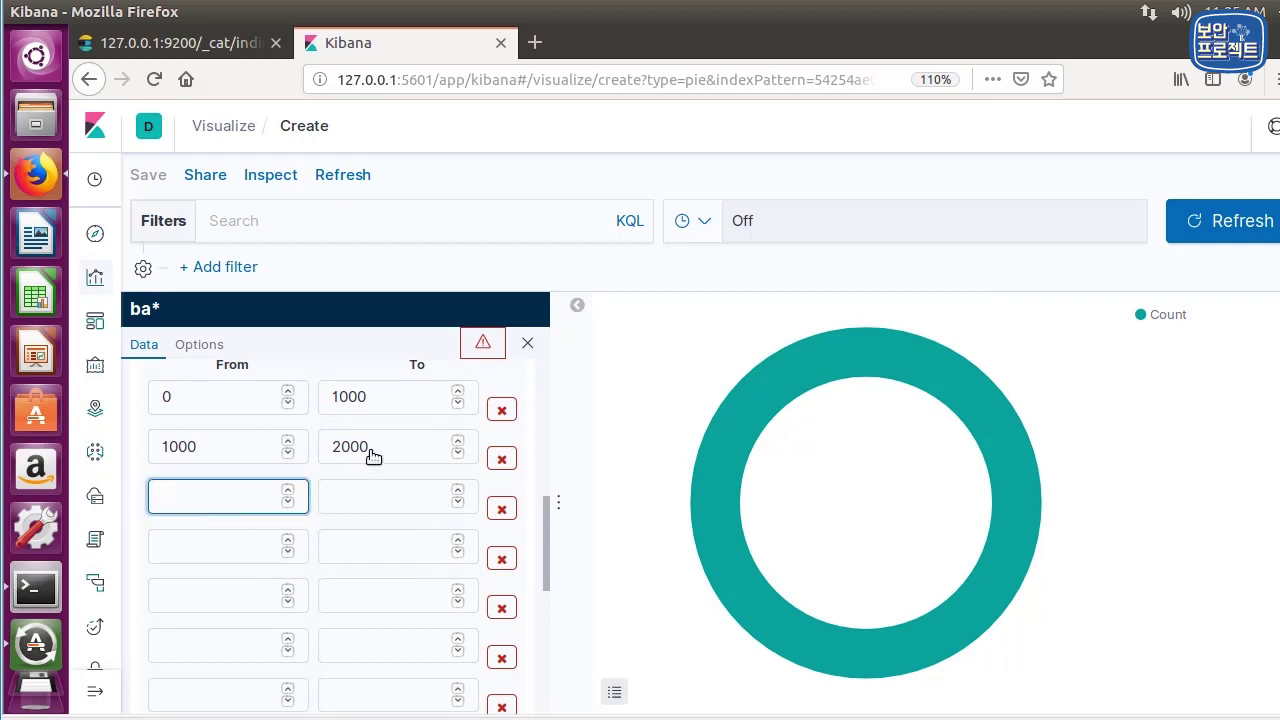
double_click(417, 441)
type("3")
double_click(418, 440)
key("ctrl+c")
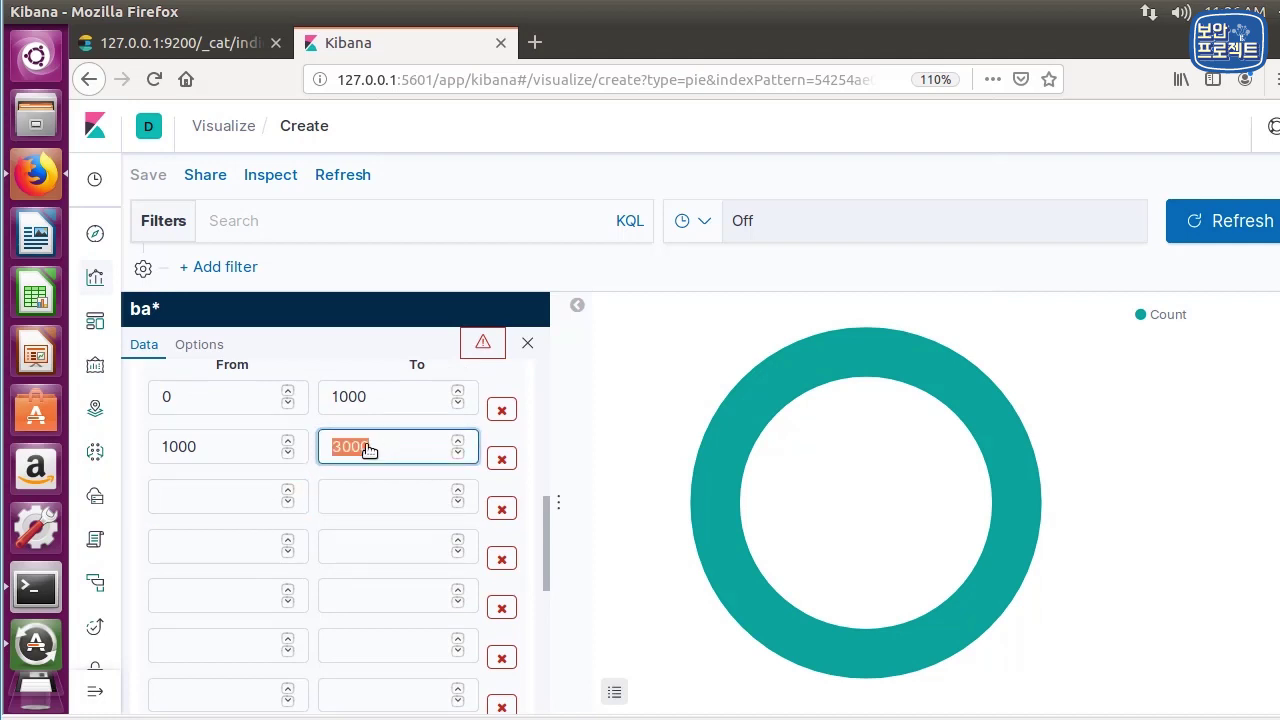
left_click(229, 504)
key("ctrl+v")
left_click(377, 511)
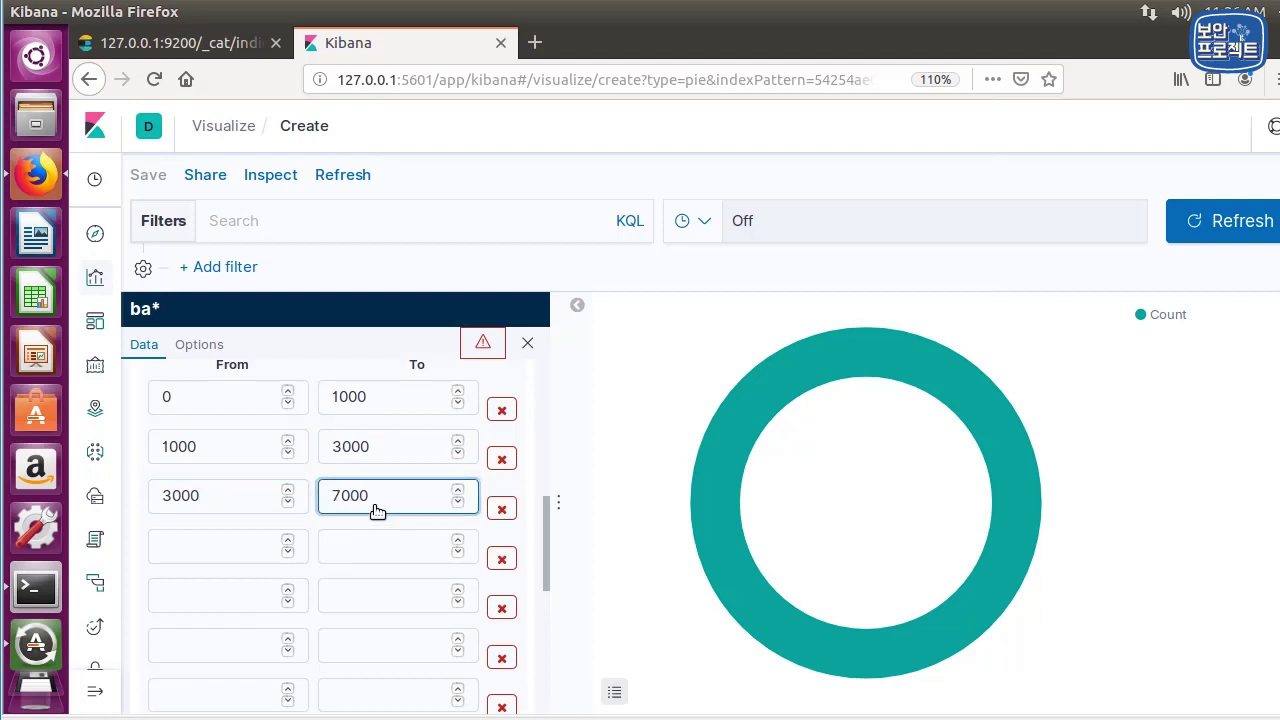
Set the upper limits of the fourth and fifth ranges to 7000 and 15000
double_click(376, 508)
left_click(388, 553)
key("ctrl+v")
left_click(380, 597)
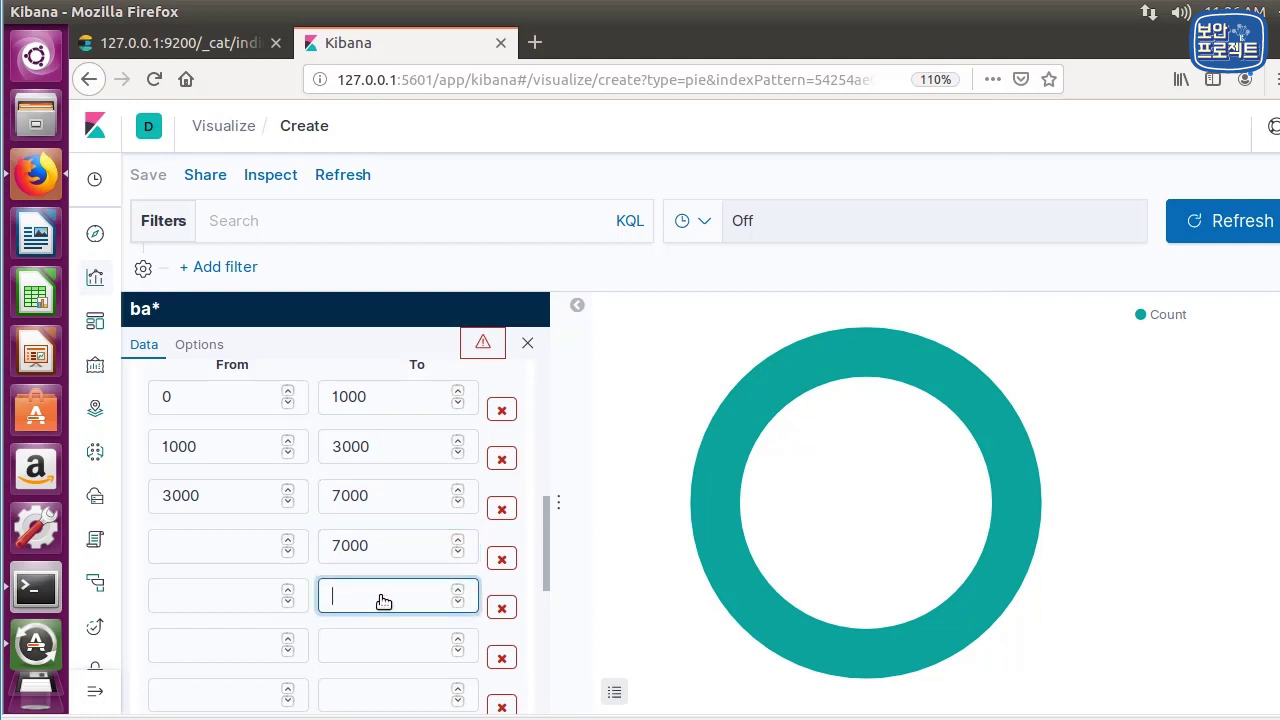
type("15000")
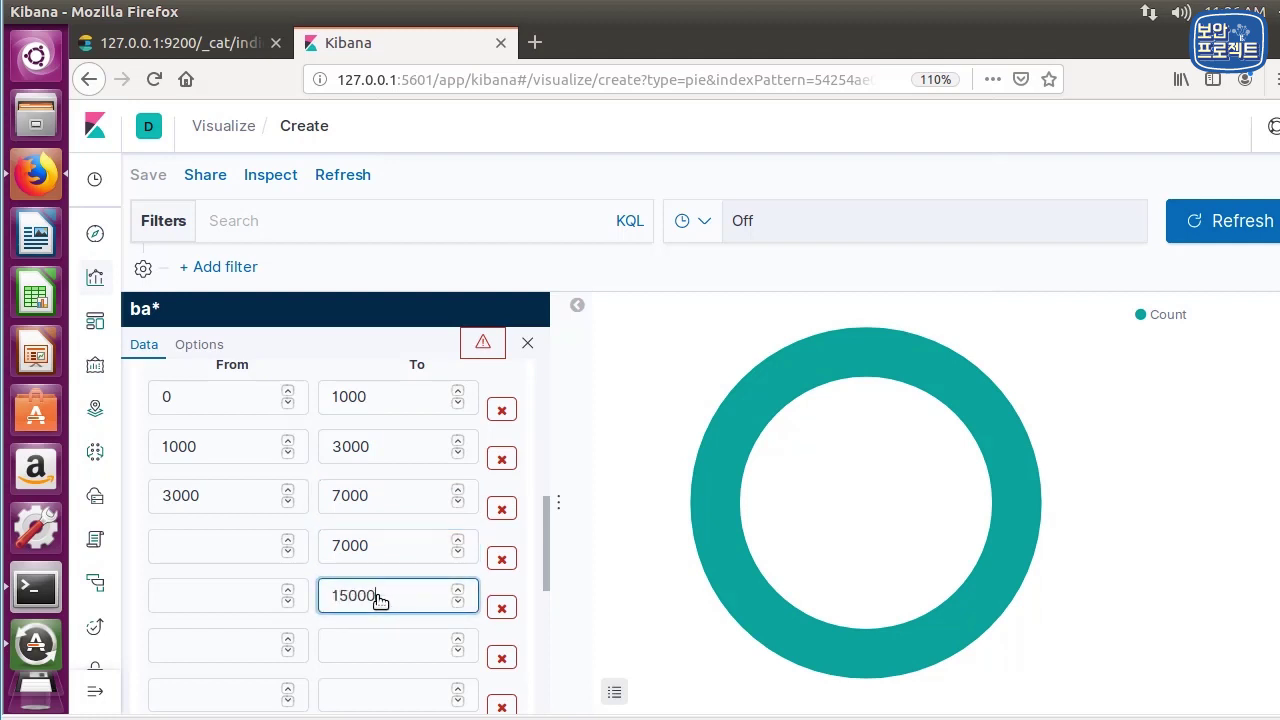
double_click(380, 598)
Set the upper limits of the last two ranges to 31000 and 50000, and delete the incomplete row that repeats the 7000 limit
left_click(380, 650)
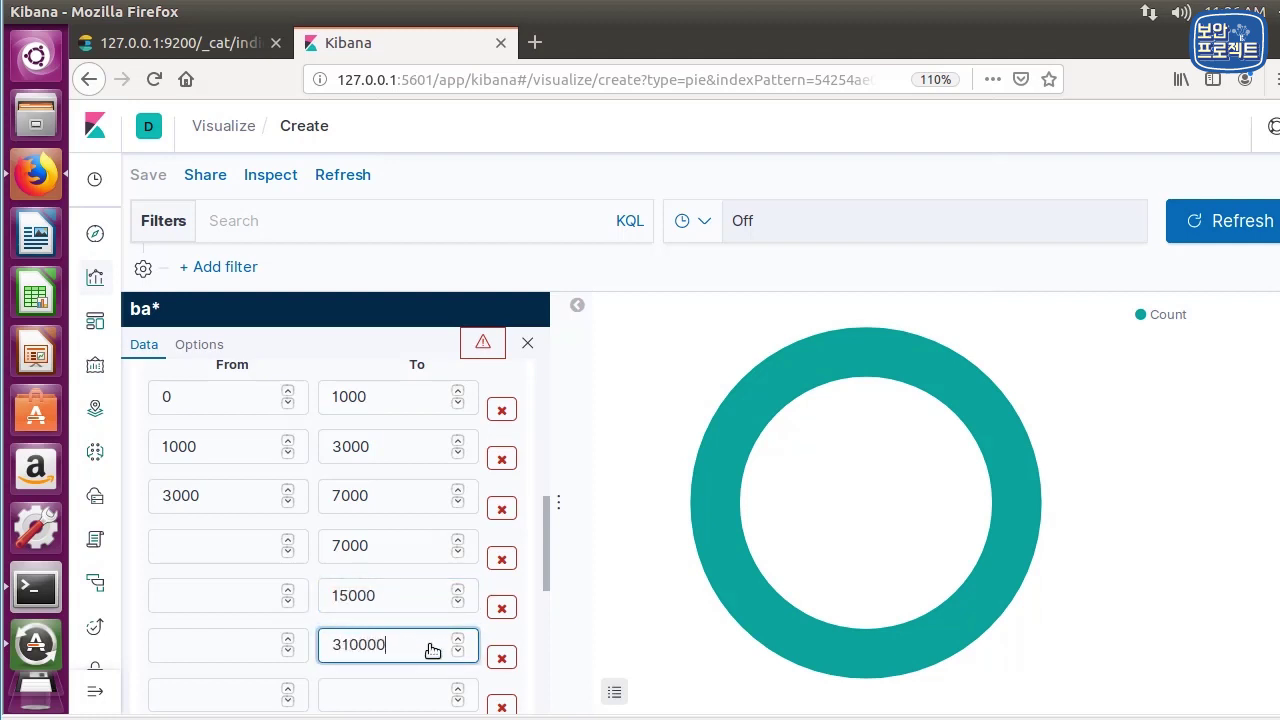
double_click(432, 650)
left_click(360, 698)
type("50000")
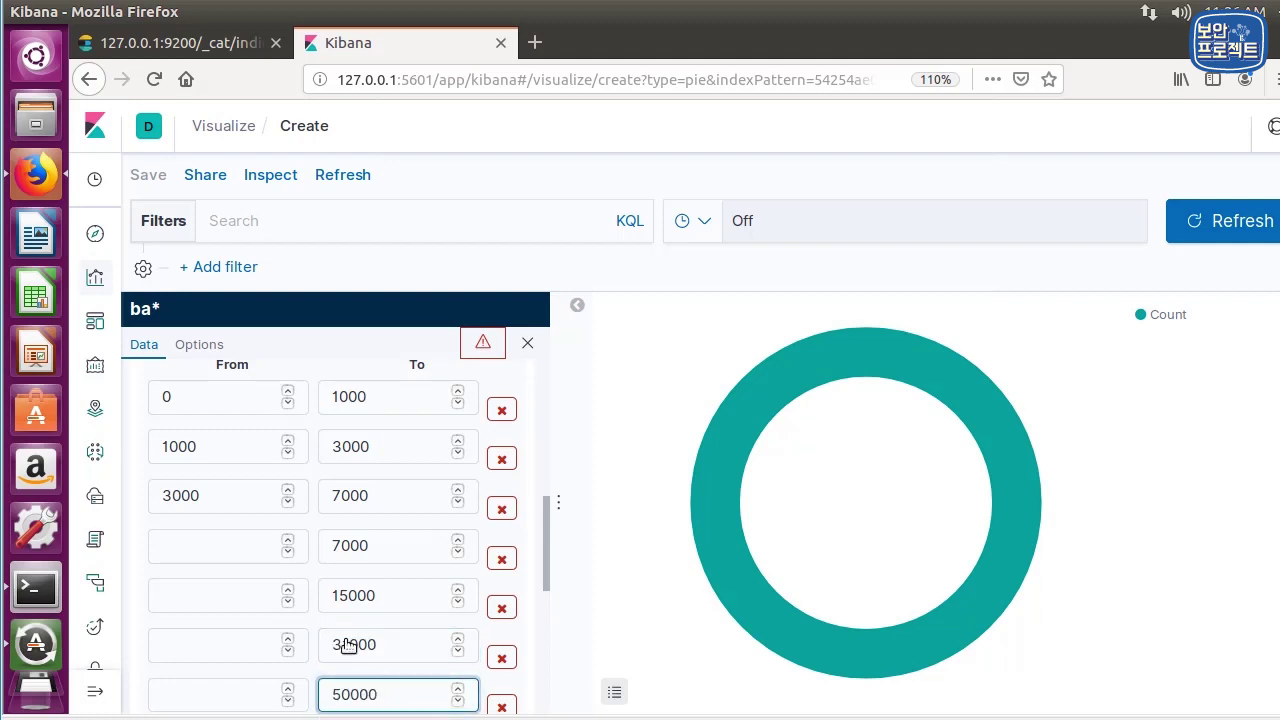
double_click(360, 508)
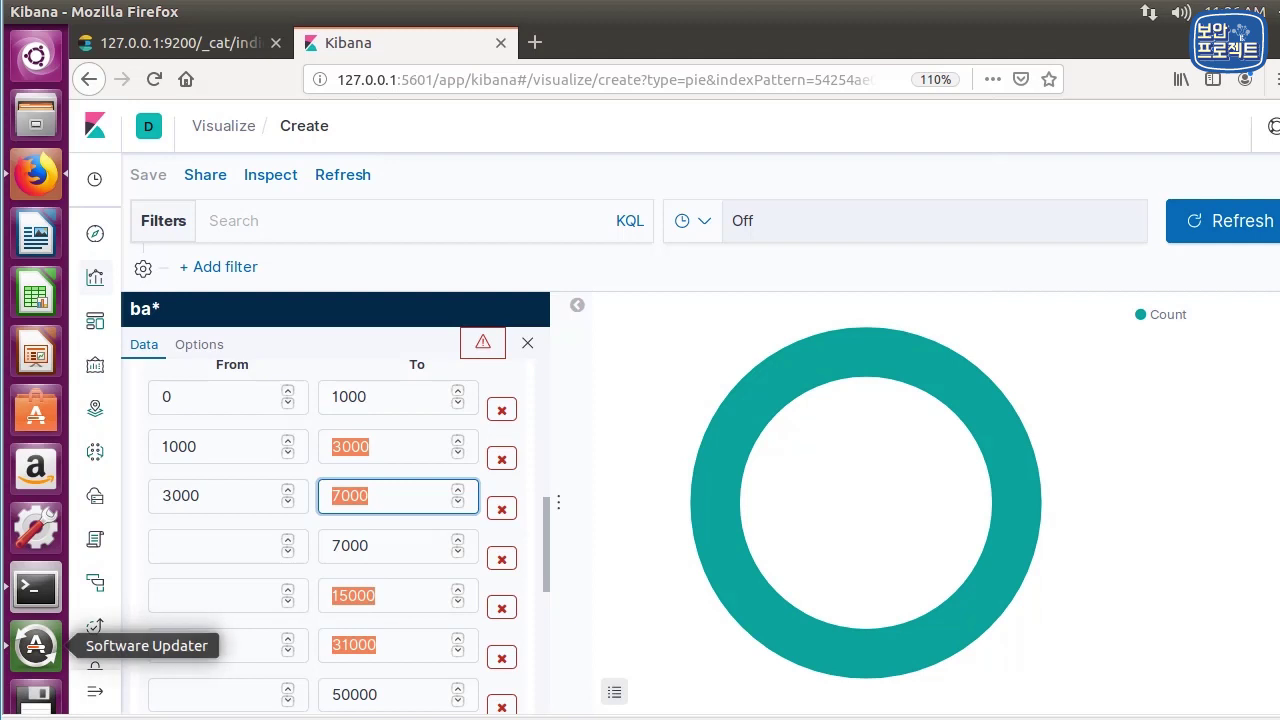
left_click(501, 557)
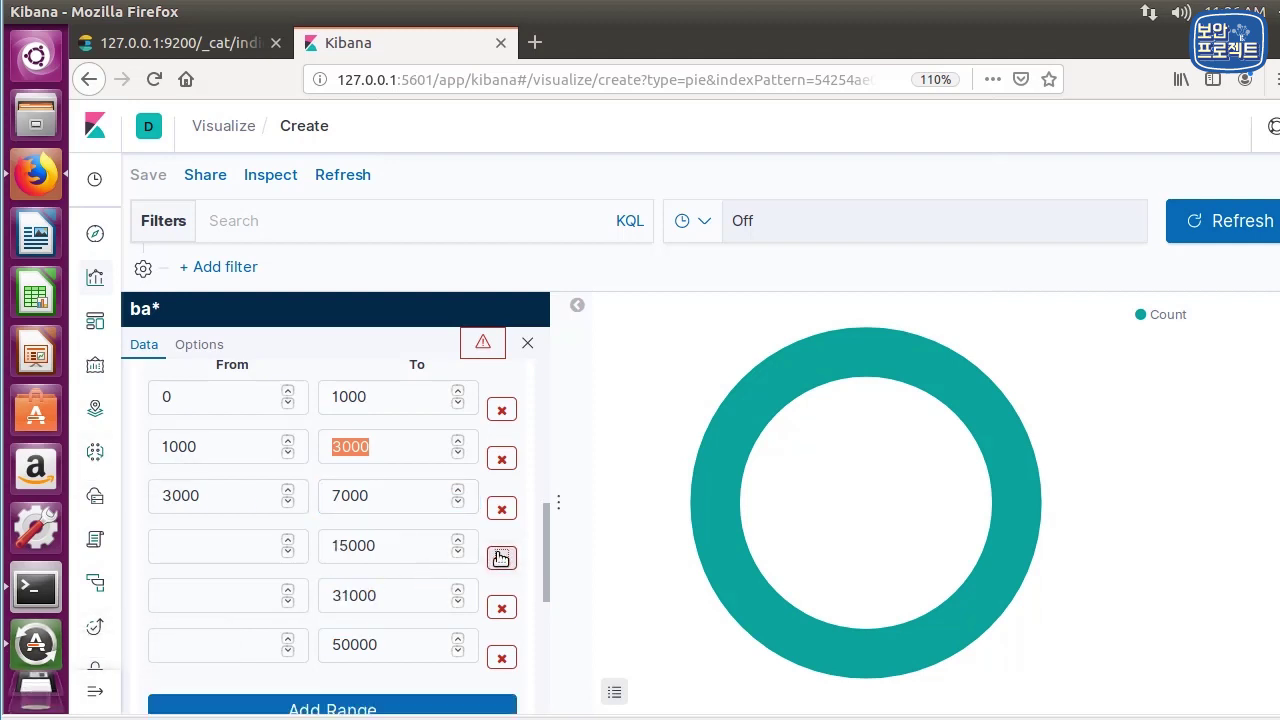
Fill the lower limits of the last three ranges with 7000, 15000 and 31000, copying each from the preceding range's upper limit
double_click(347, 505)
key("ctrl+c")
left_click(280, 546)
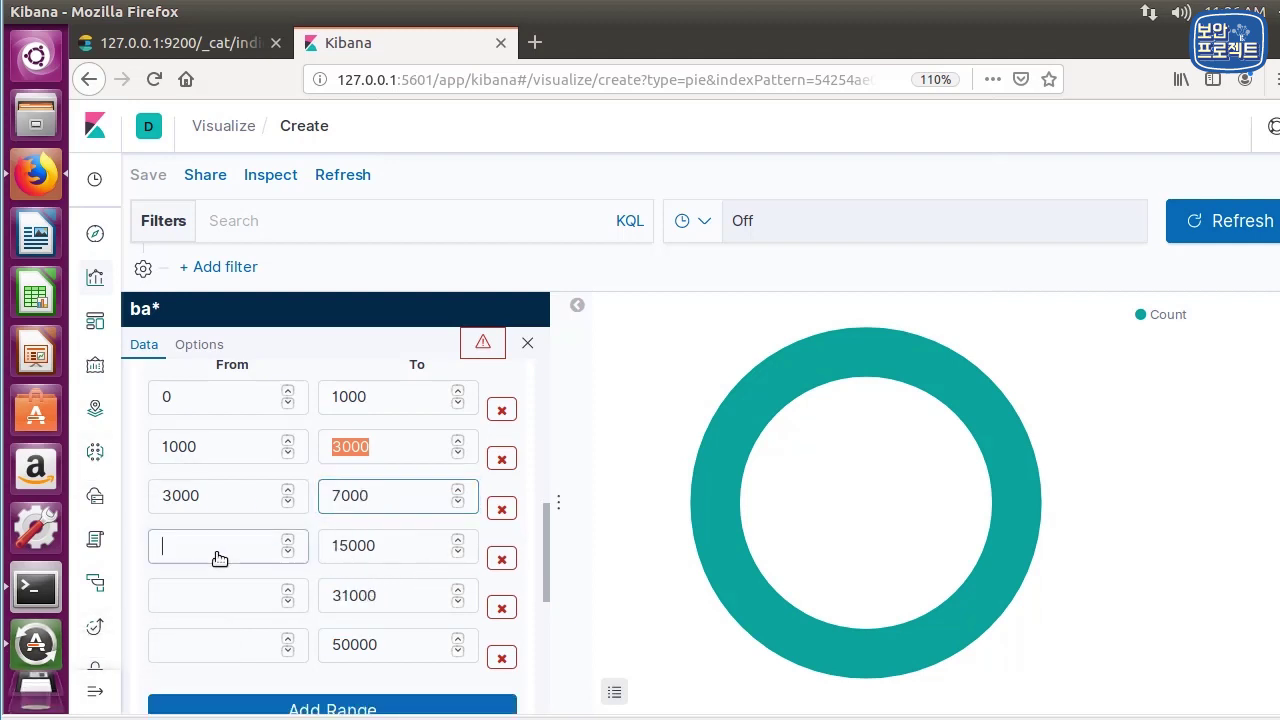
key("ctrl+v")
key("Tab")
key("ctrl+c")
left_click(242, 604)
key("ctrl+v")
key("Tab")
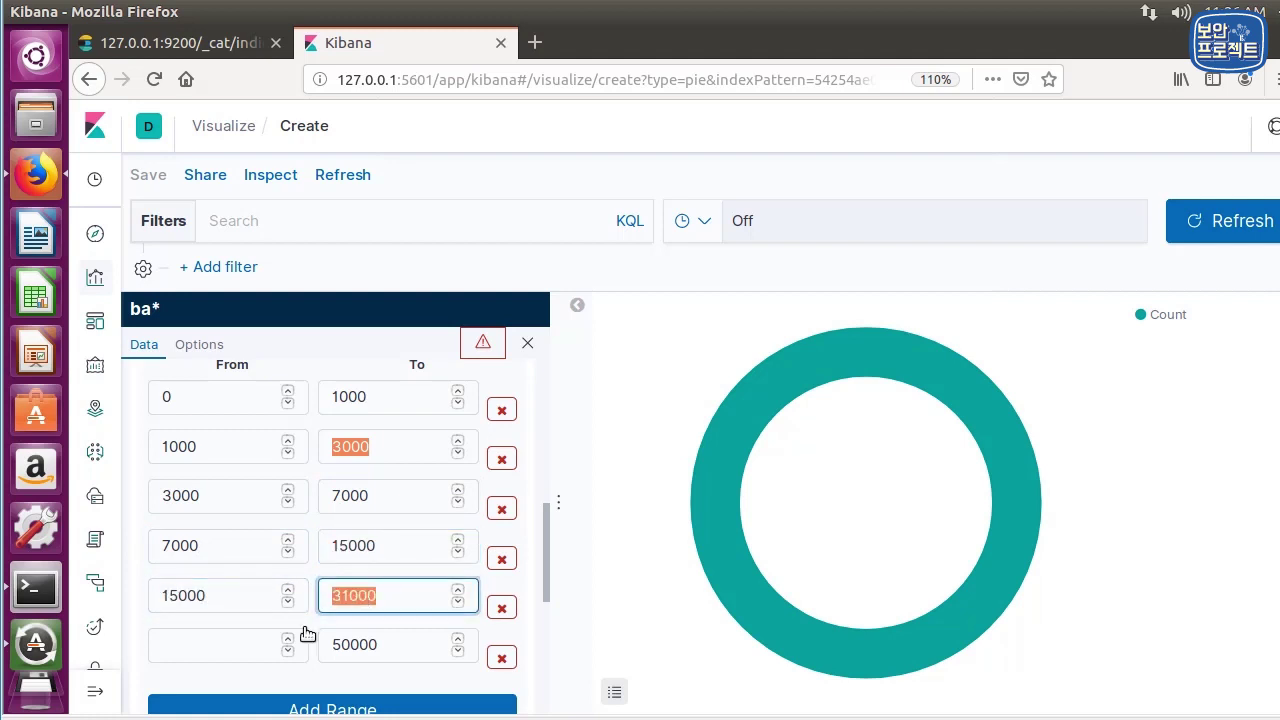
key("ctrl+c")
left_click(245, 648)
key("ctrl+v")
left_click(376, 450)
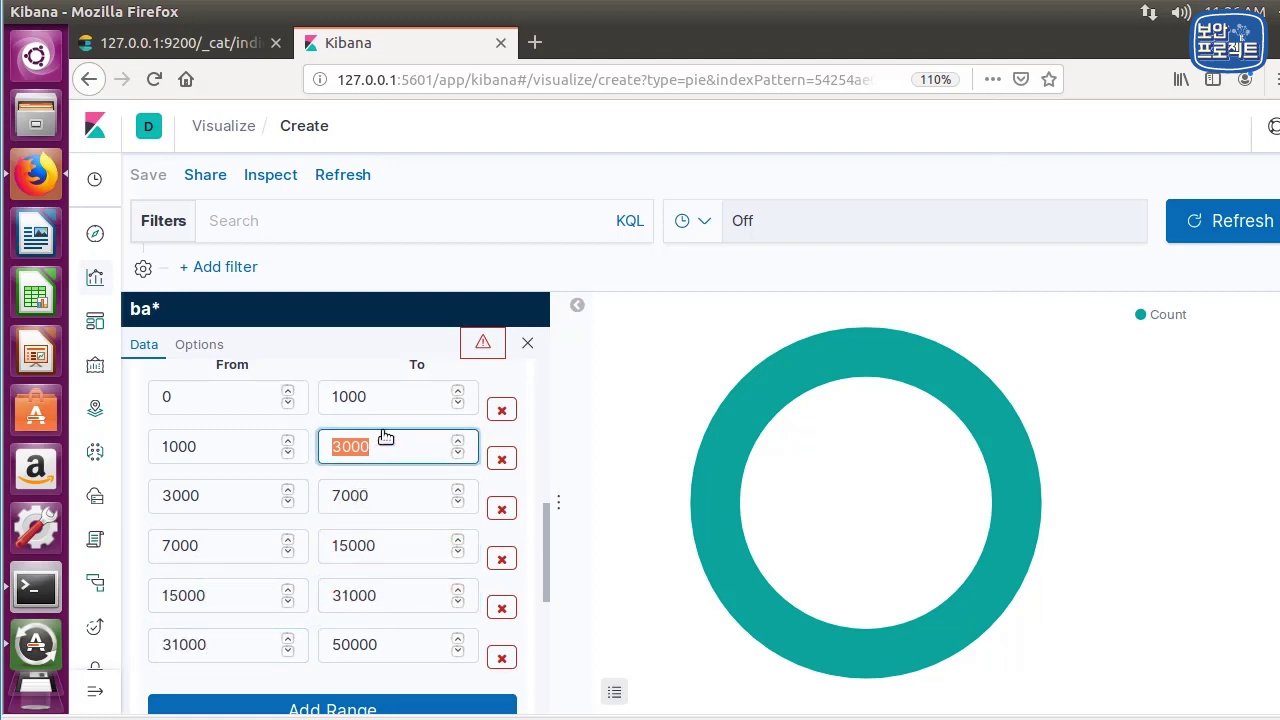
left_click(380, 447)
Set the field of the Range aggregation to balance
scroll(371, 674, "down", 10)
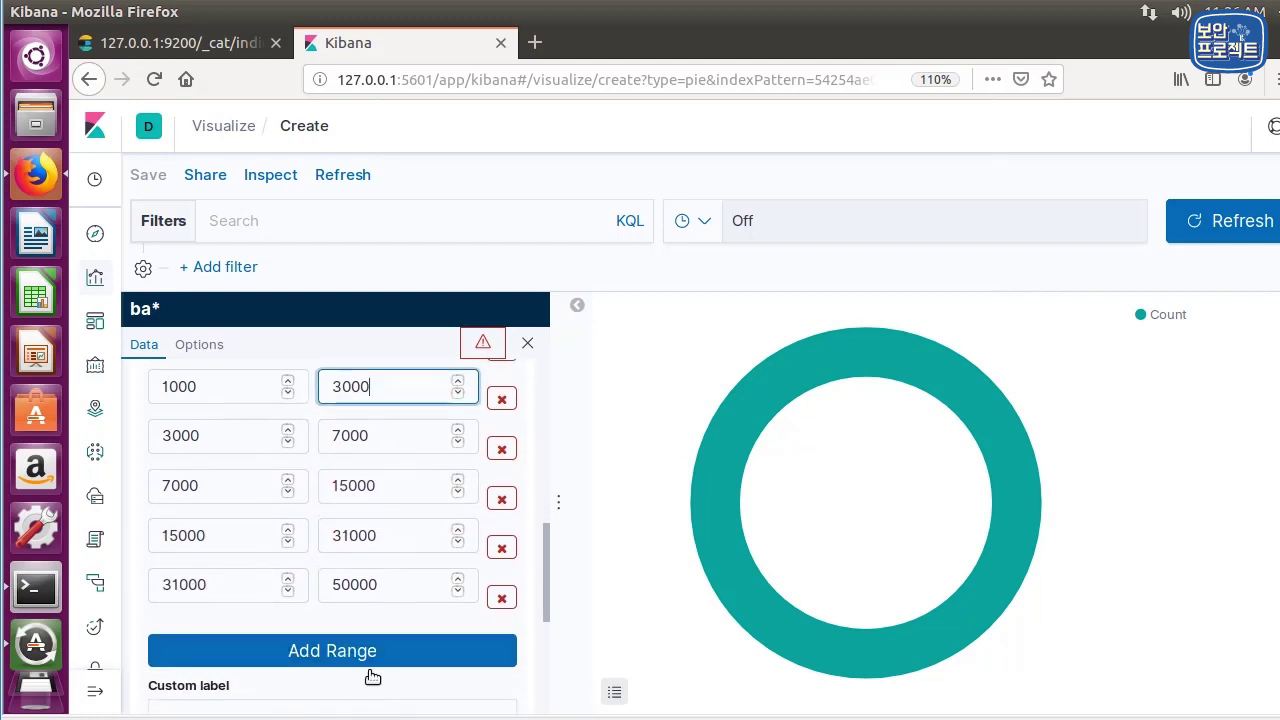
scroll(320, 680, "up", 10)
scroll(366, 552, "up", 5)
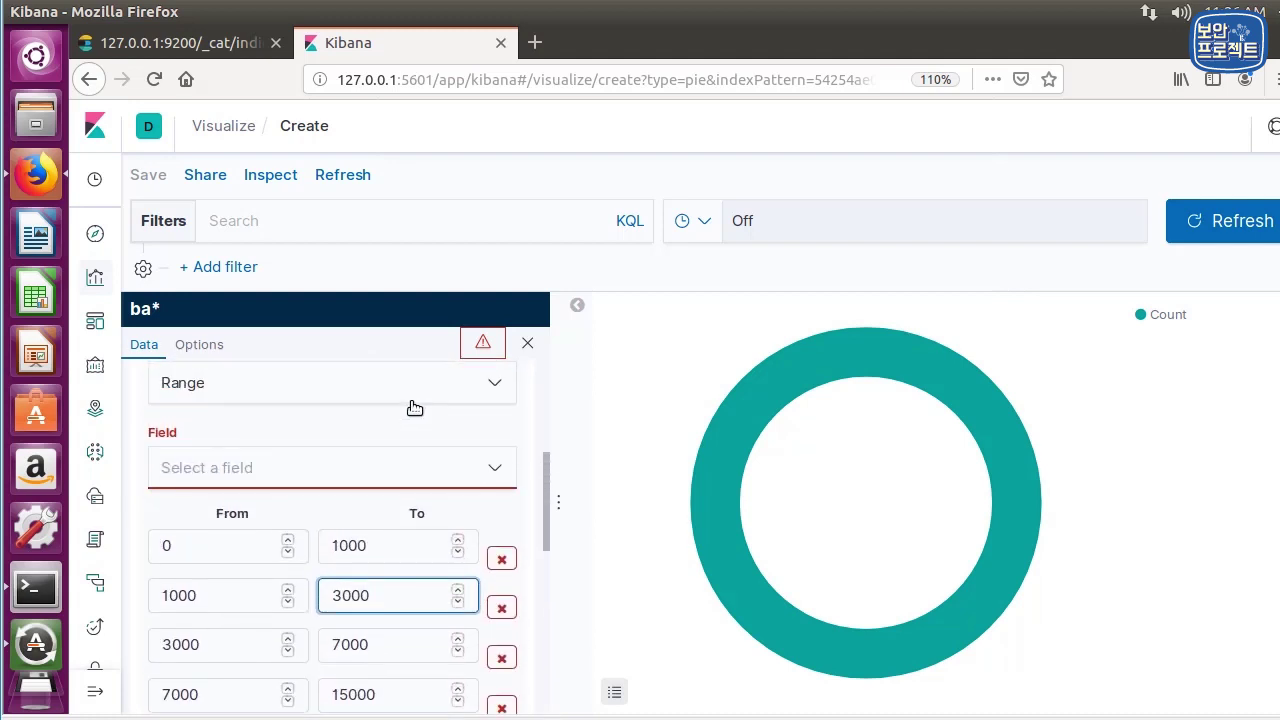
scroll(274, 434, "down", 2)
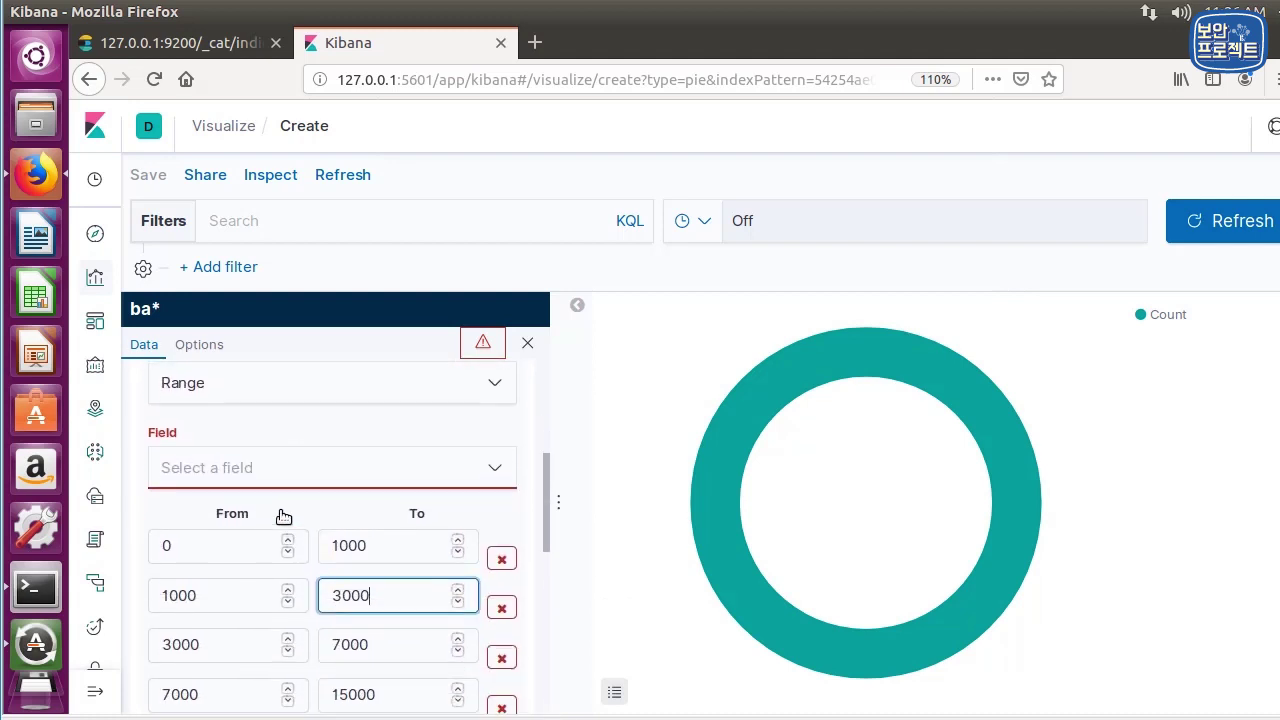
left_click(480, 354)
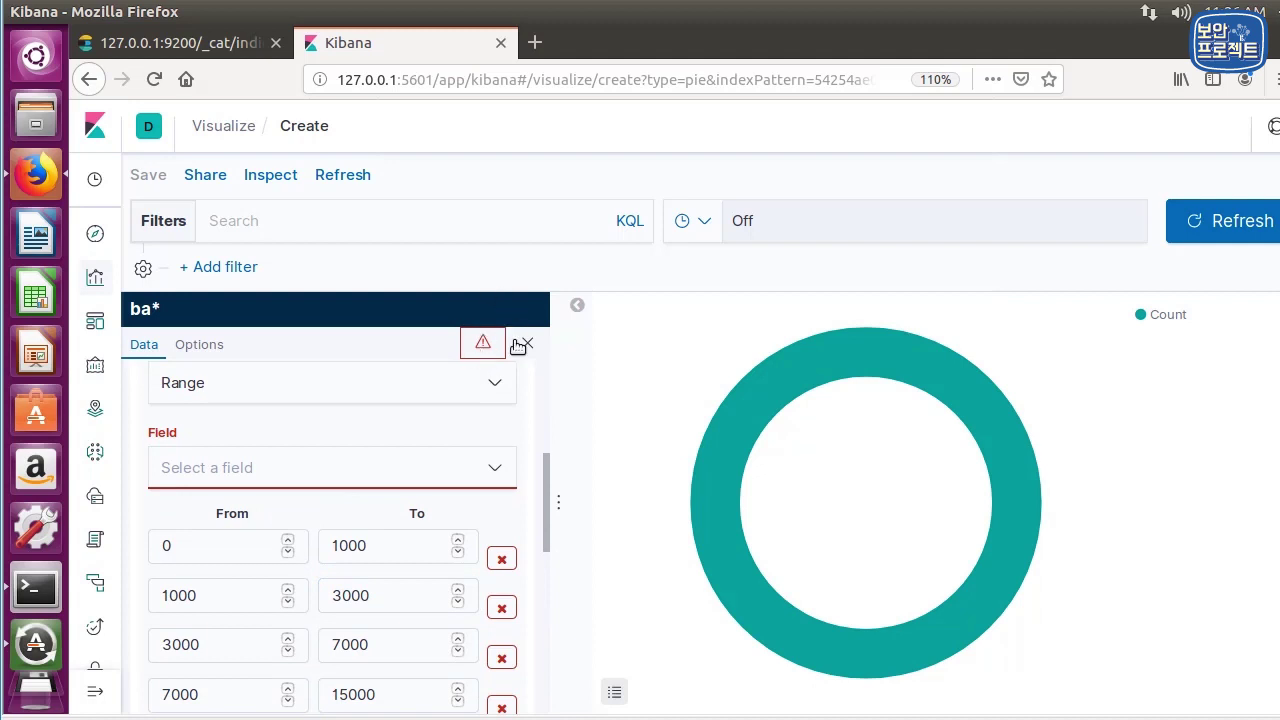
scroll(338, 406, "down", 1)
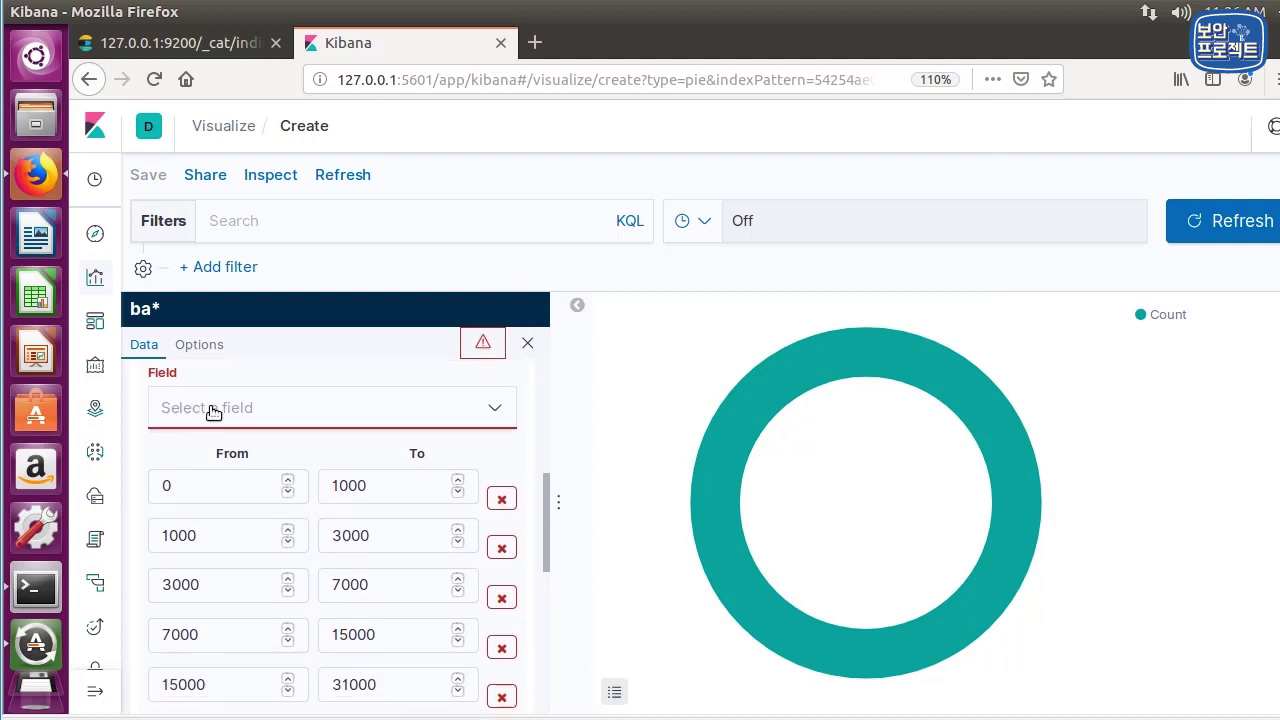
scroll(232, 455, "up", 1)
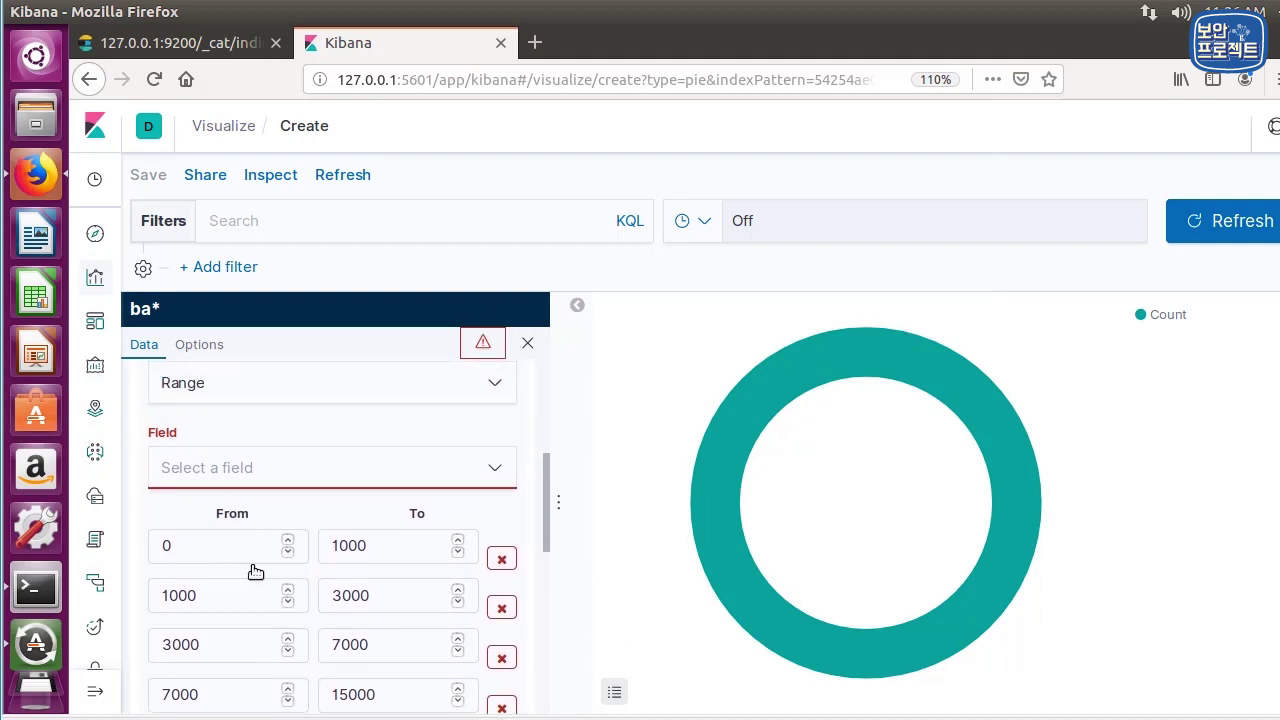
left_click(340, 473)
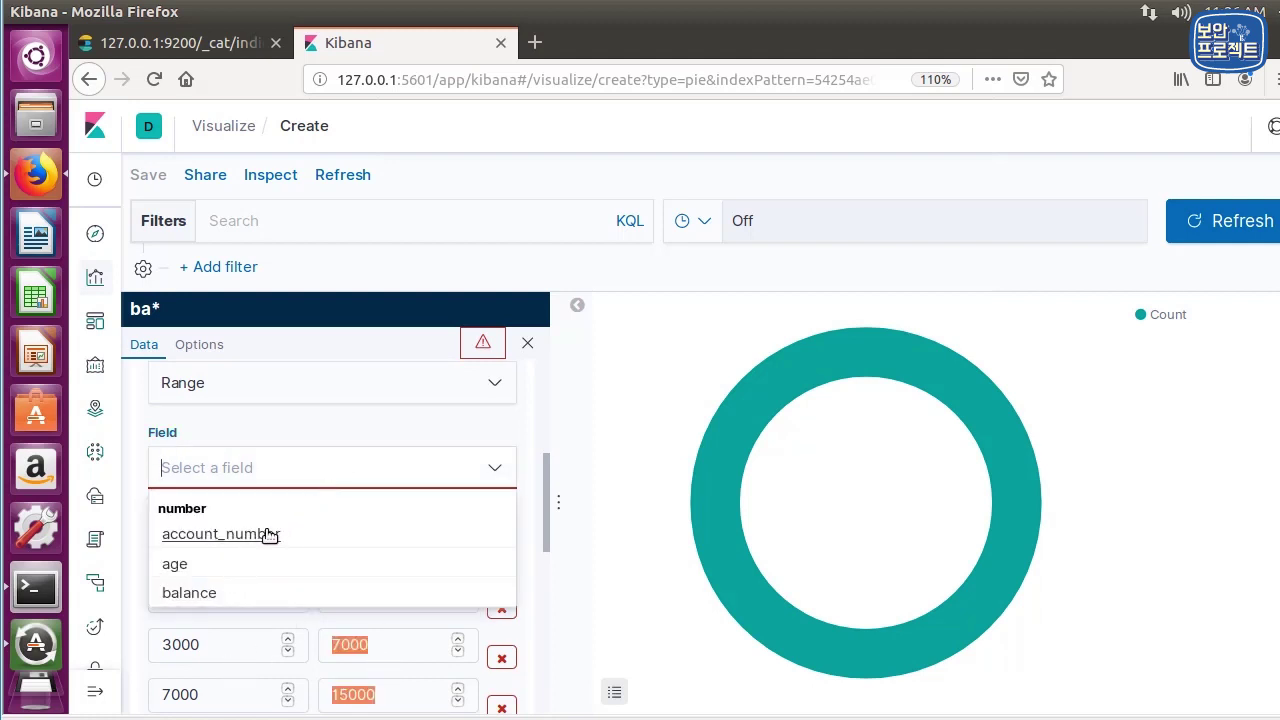
left_click(198, 594)
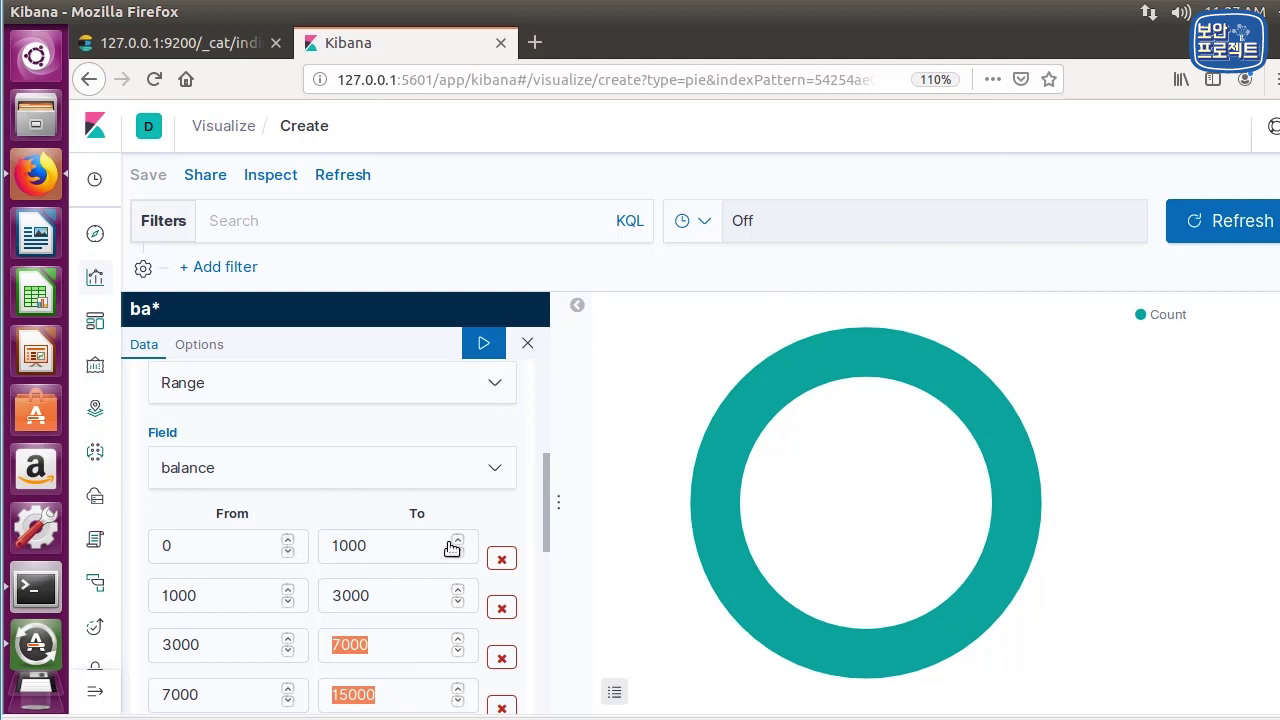
Apply the balance ranges to the pie chart and inspect the details of individual slices
left_click(406, 640)
double_click(375, 694)
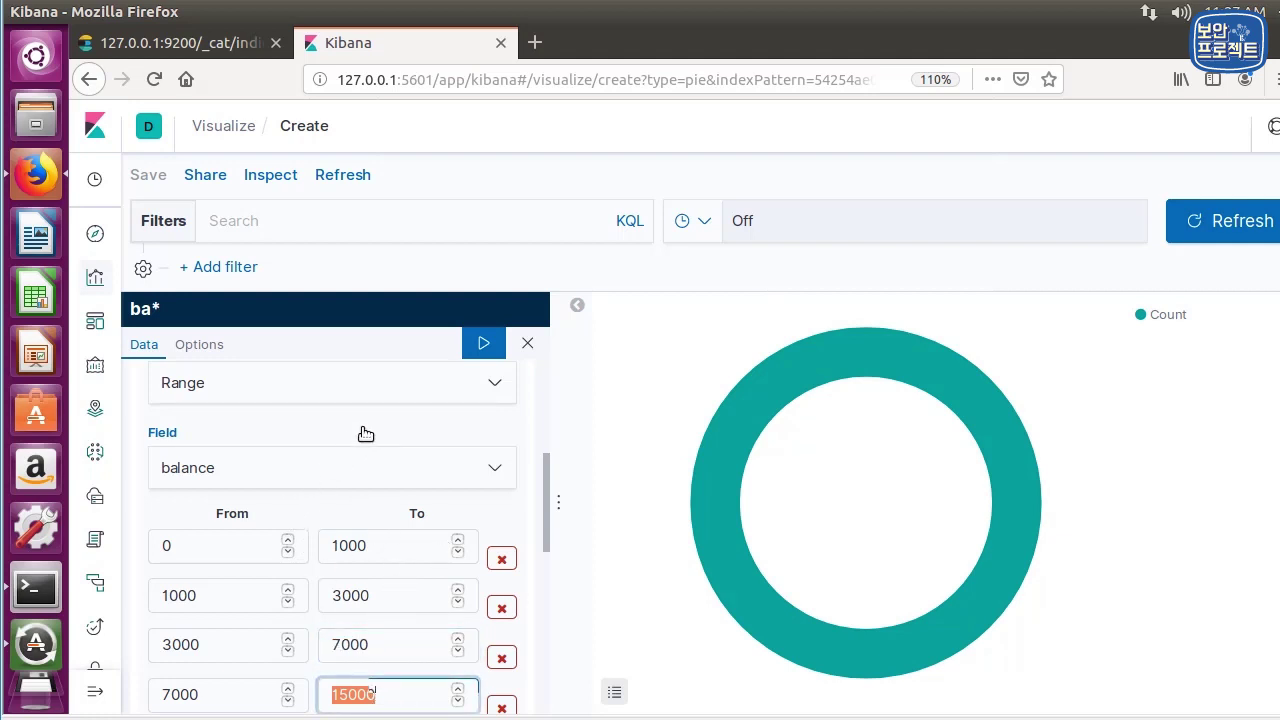
left_click(470, 356)
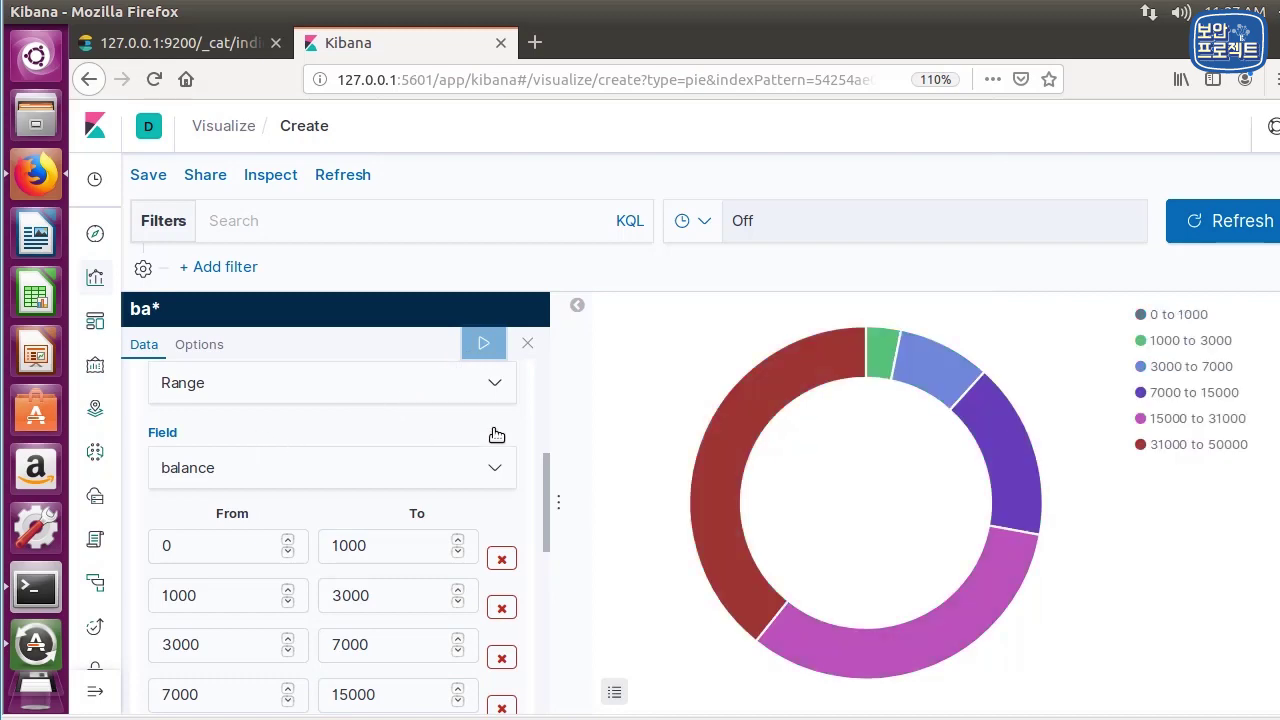
mouse_move(895, 343)
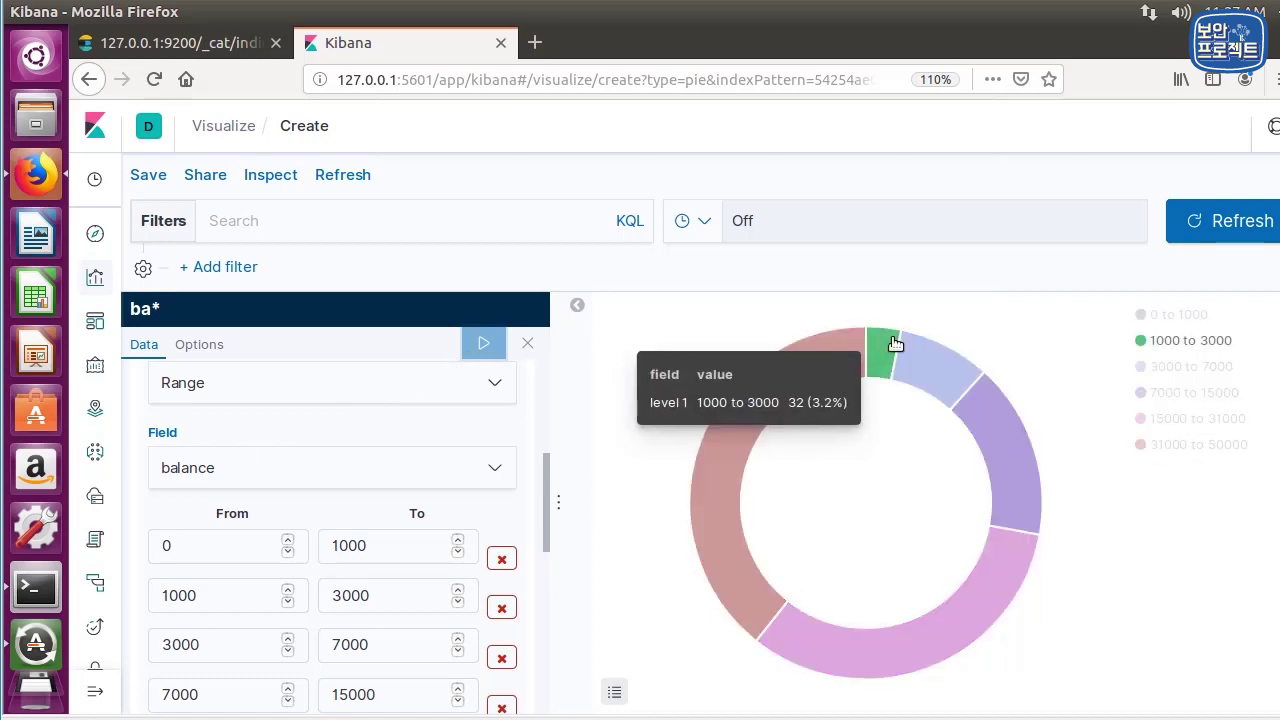
mouse_move(797, 627)
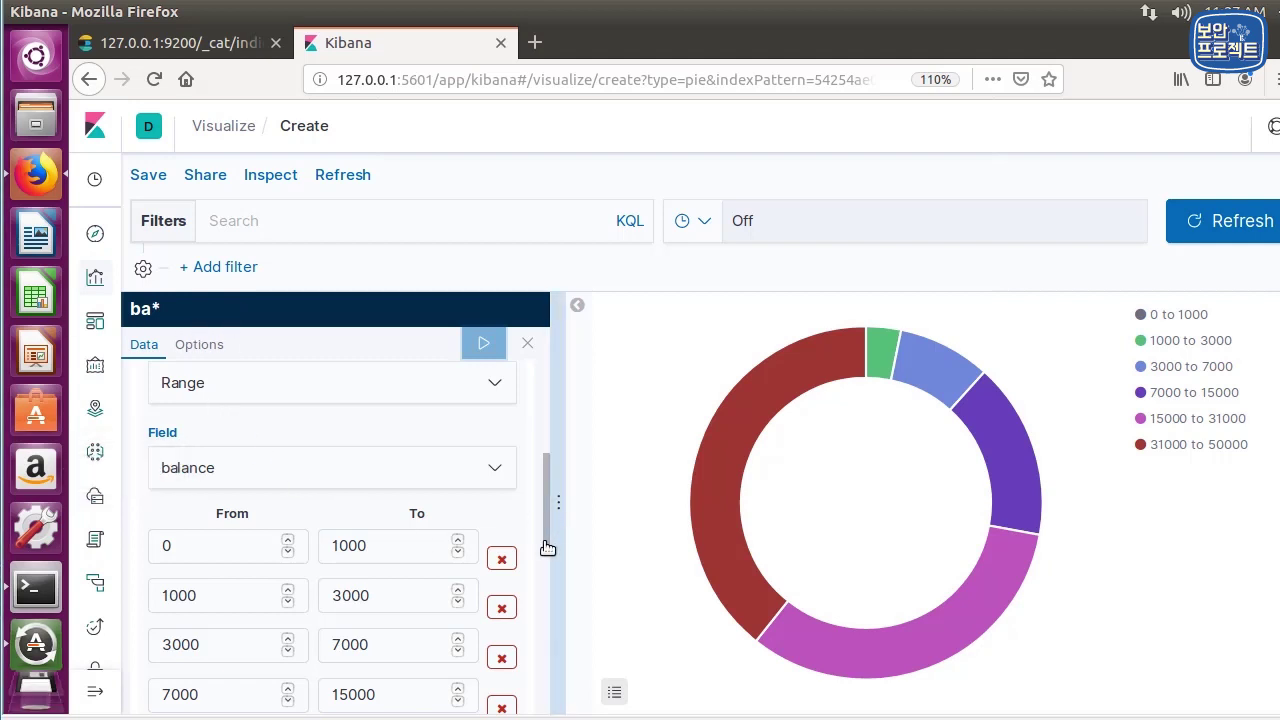
Add a second Split Slices bucket beneath the balance range bucket
left_click_drag(546, 551, 541, 697)
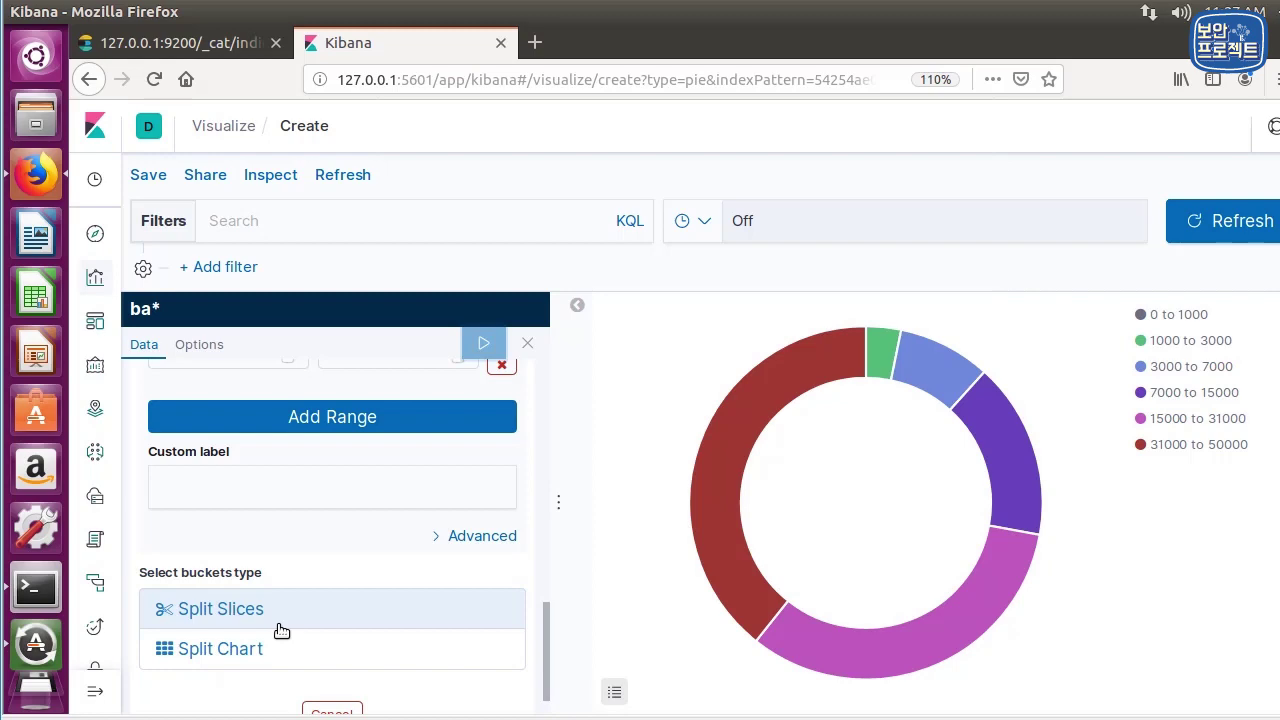
mouse_move(940, 371)
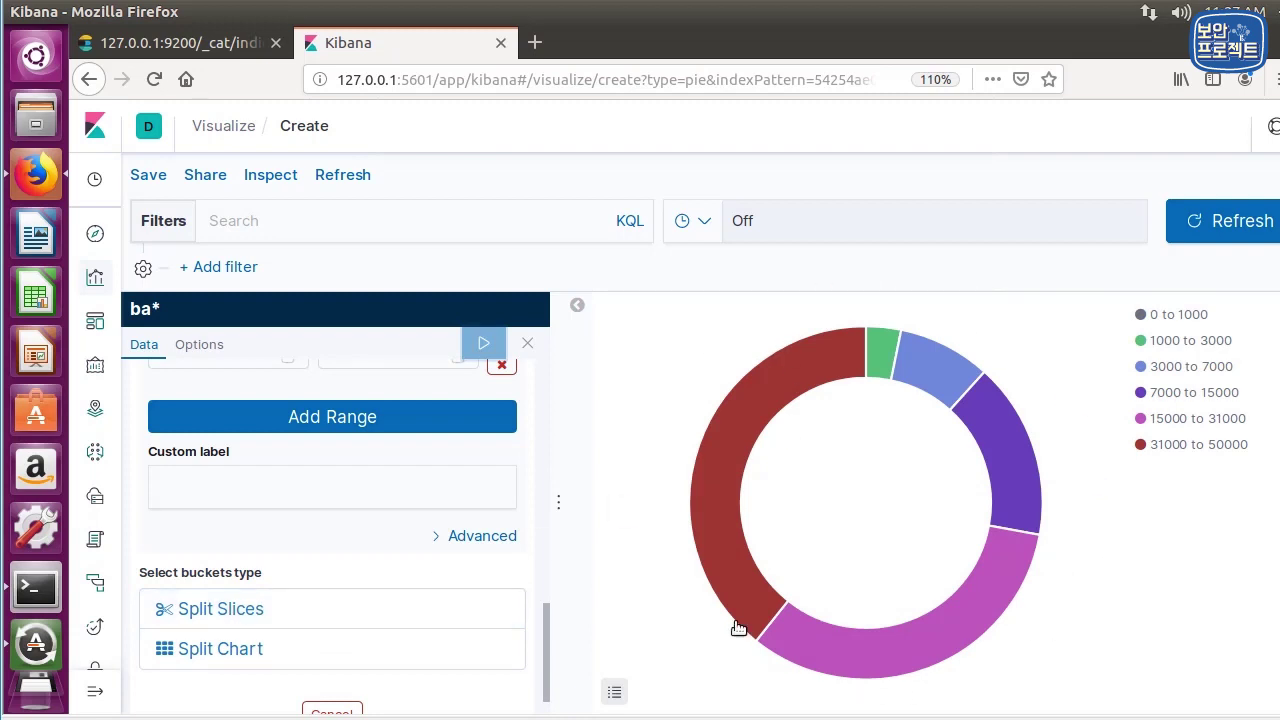
mouse_move(897, 640)
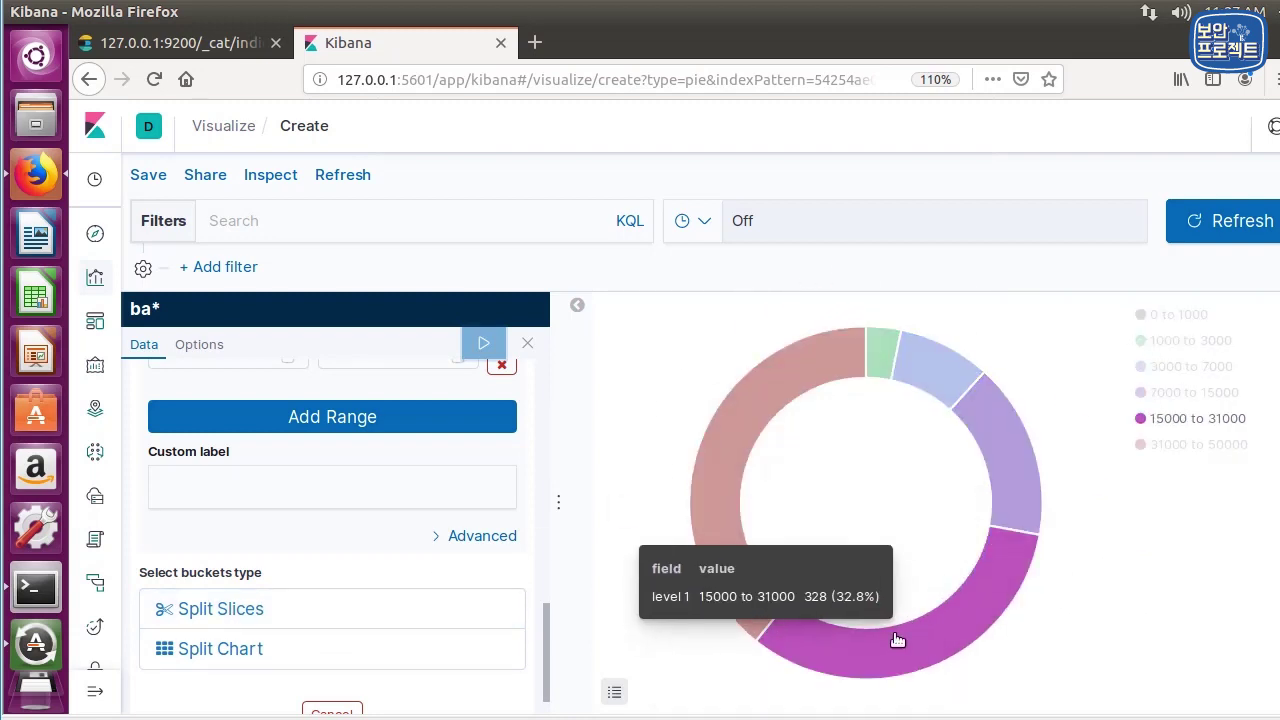
left_click(314, 618)
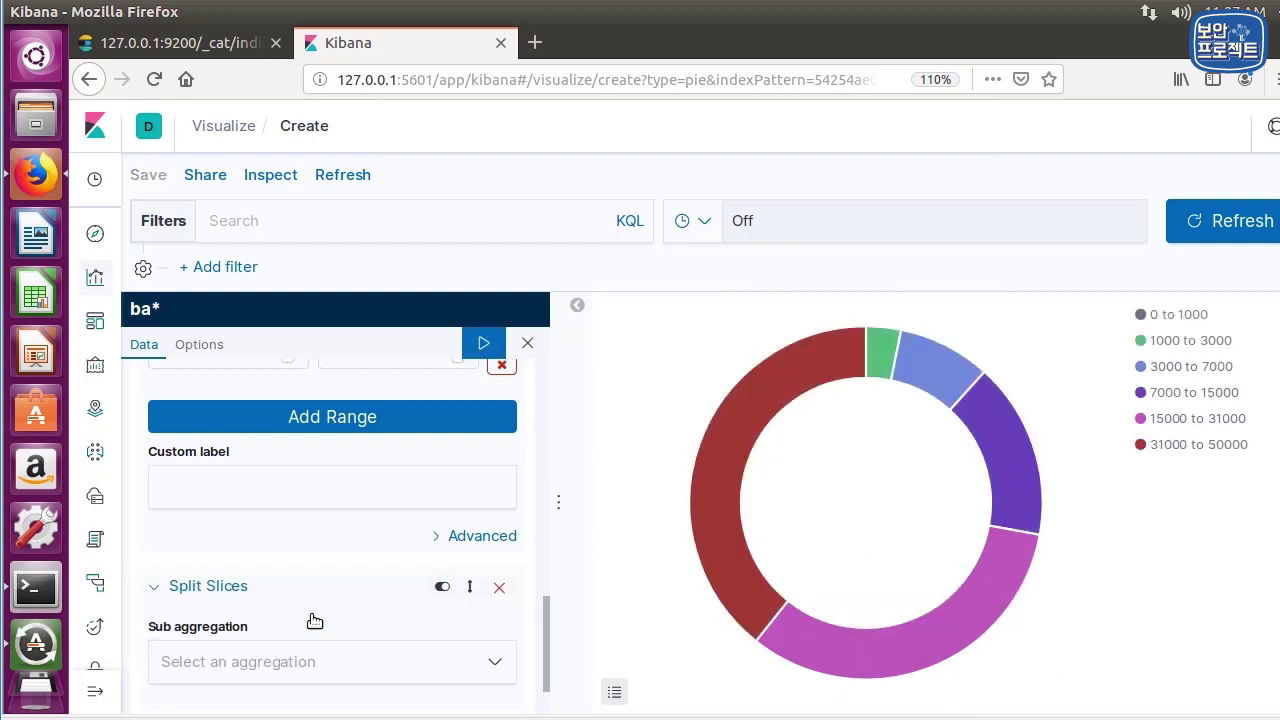
scroll(314, 621, "down", 1)
mouse_move(818, 653)
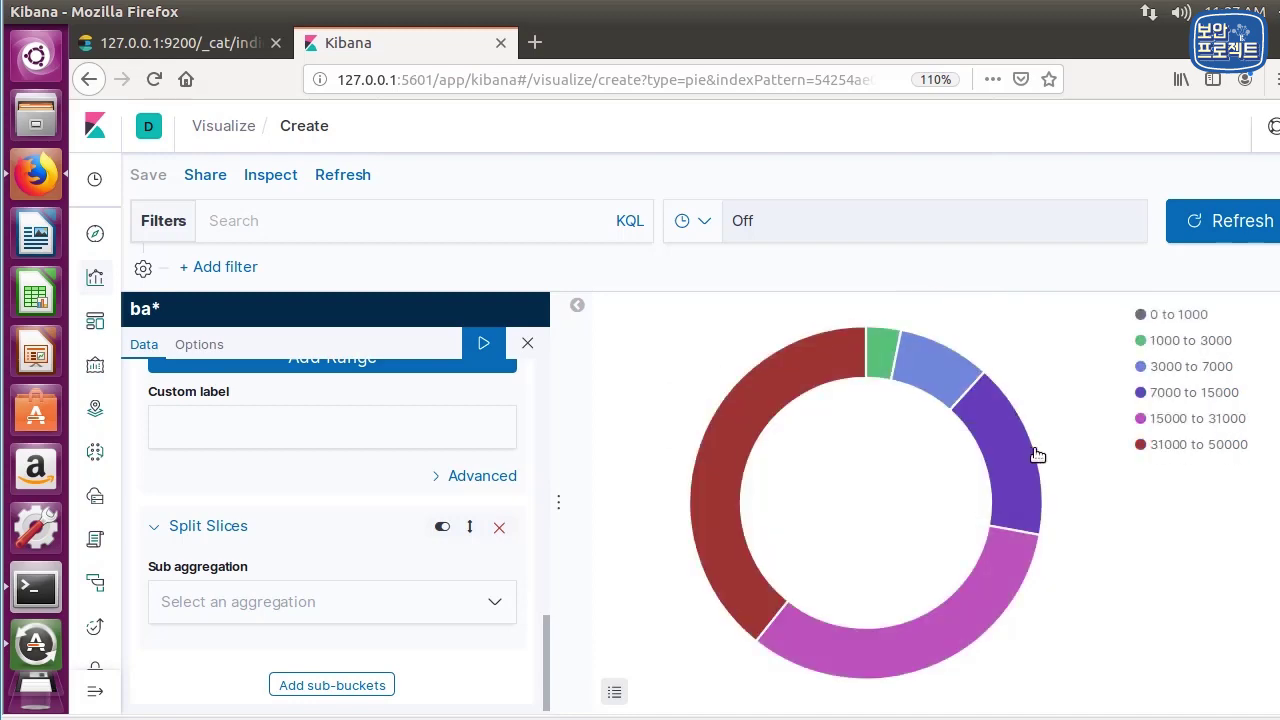
Set the sub aggregation of the new Split Slices bucket to Significant Terms
scroll(312, 572, "down", 1)
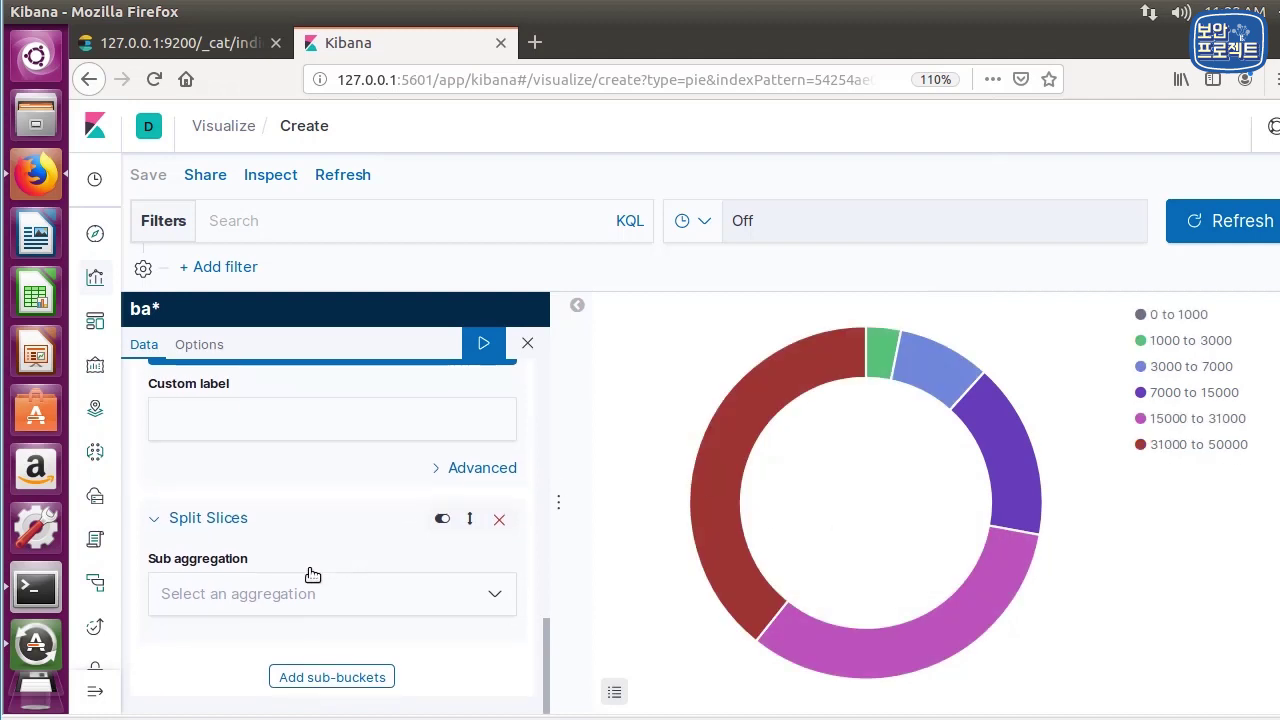
left_click(352, 597)
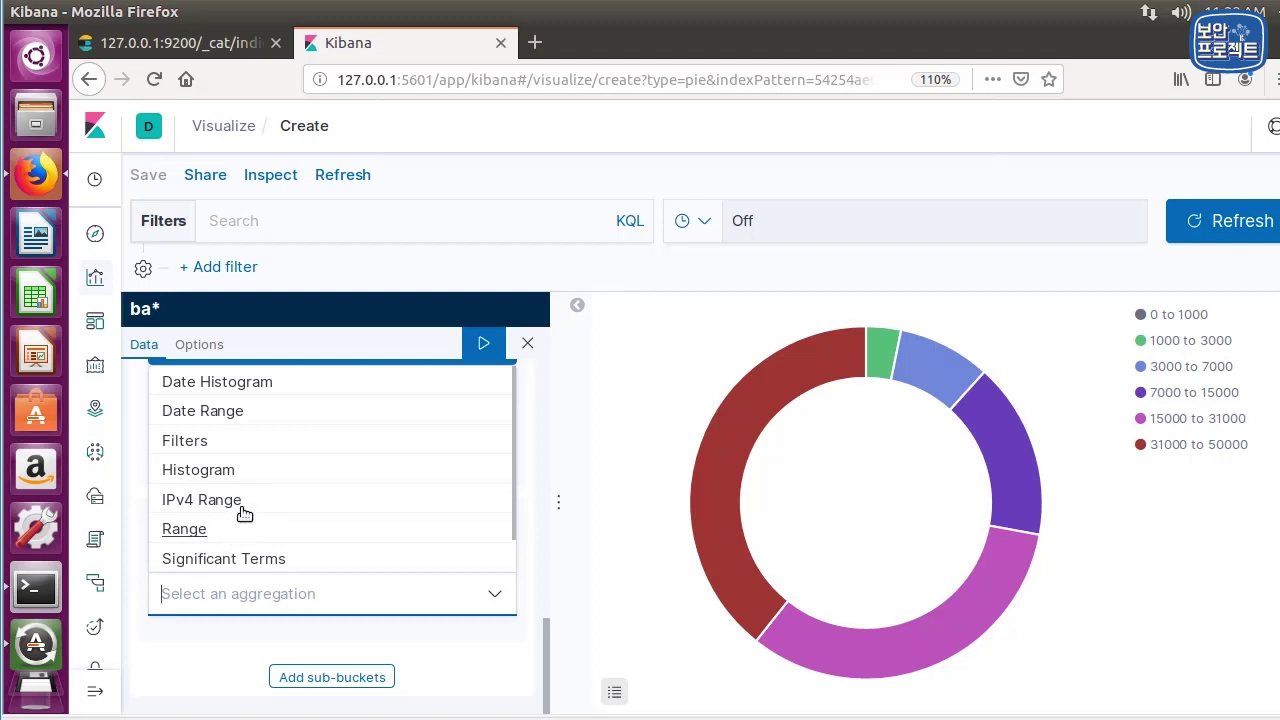
left_click(276, 559)
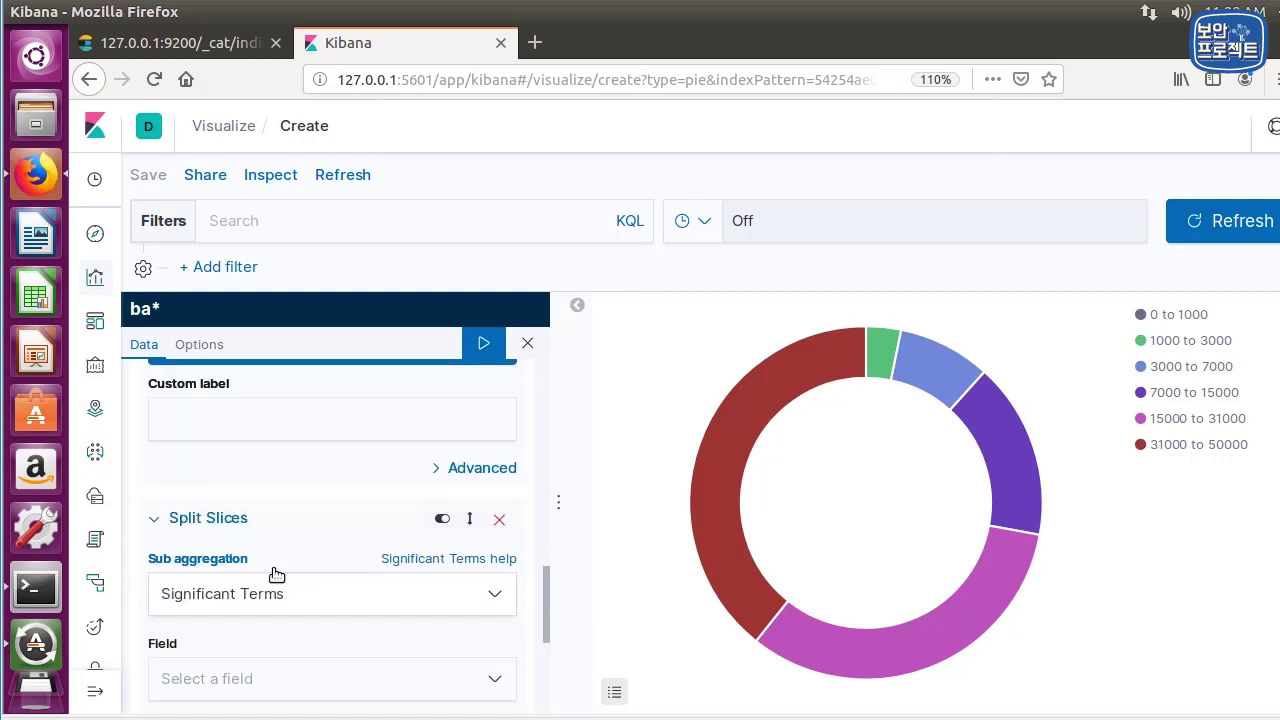
scroll(253, 604, "down", 1)
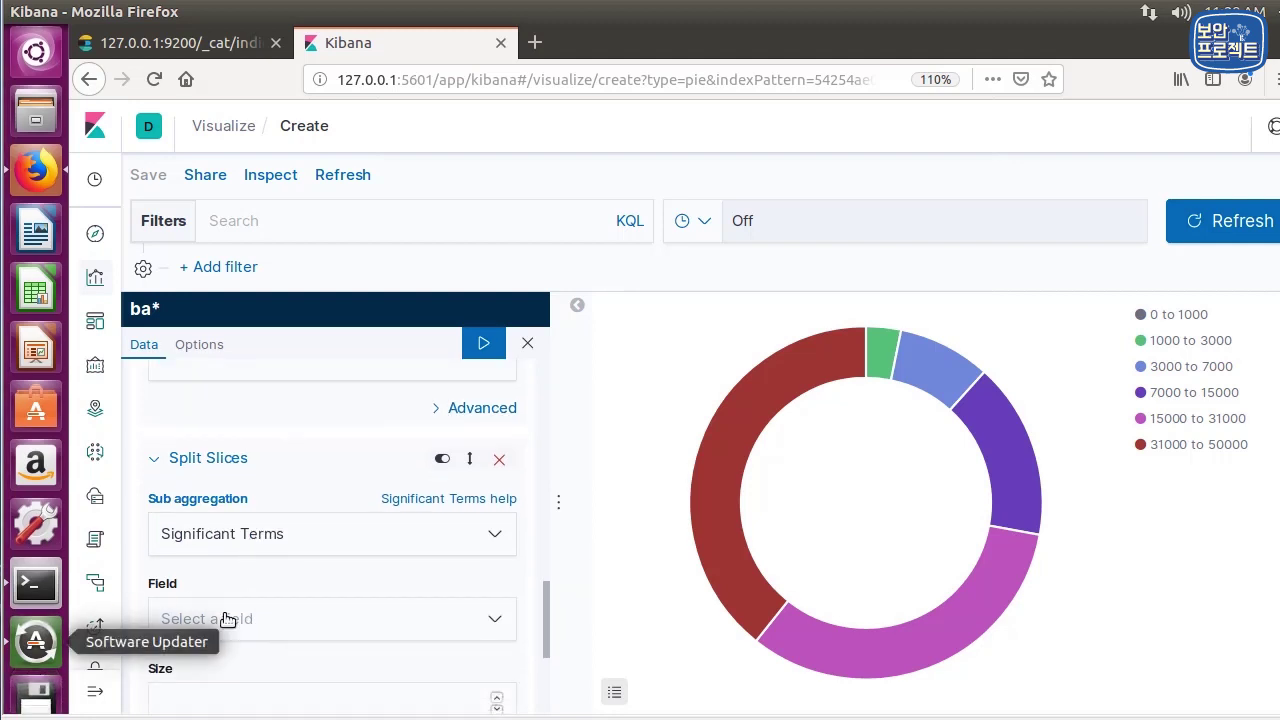
Subdivide the balance ranges by state using the Significant Terms sub aggregation
scroll(290, 632, "down", 1)
left_click(316, 575)
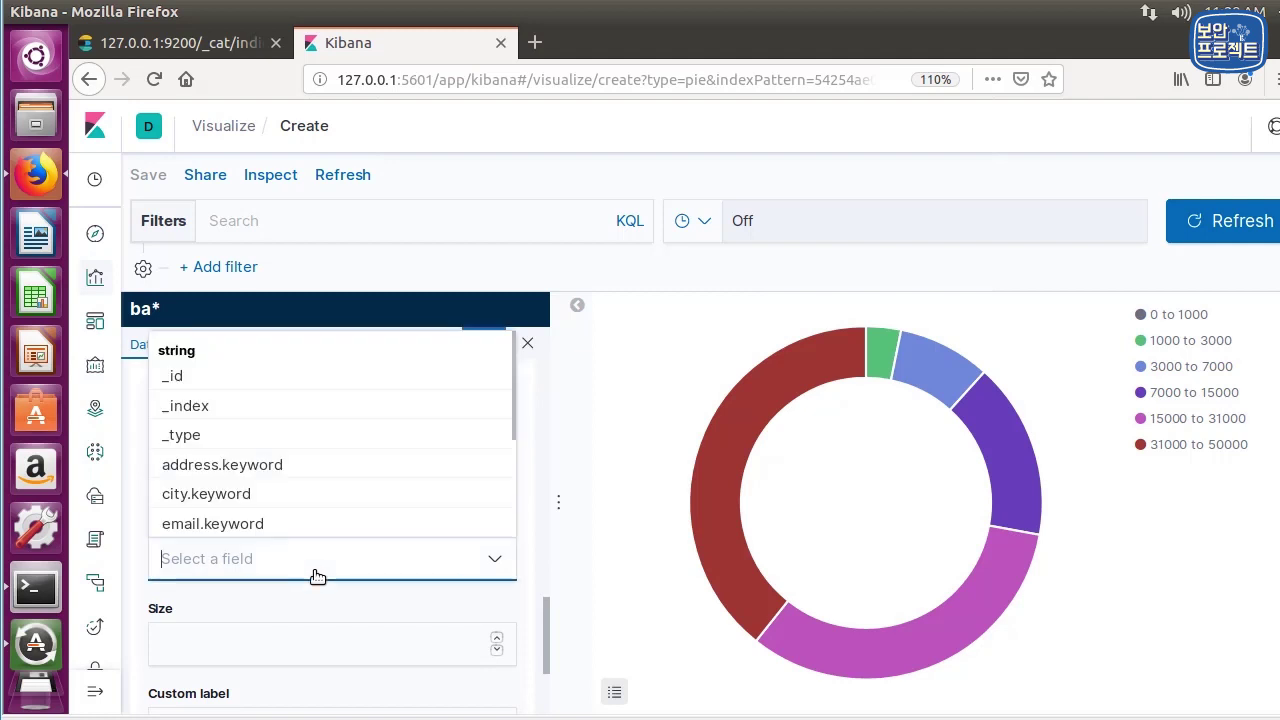
scroll(290, 450, "down", 3)
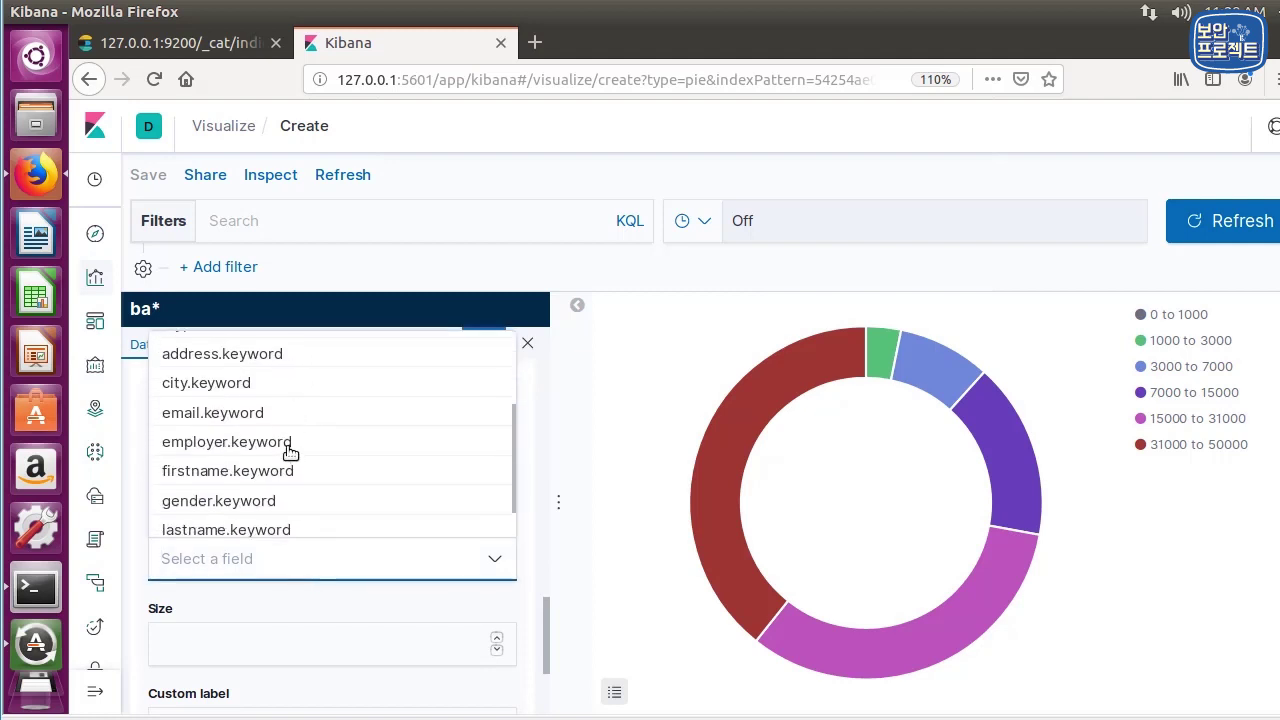
scroll(290, 450, "down", 1)
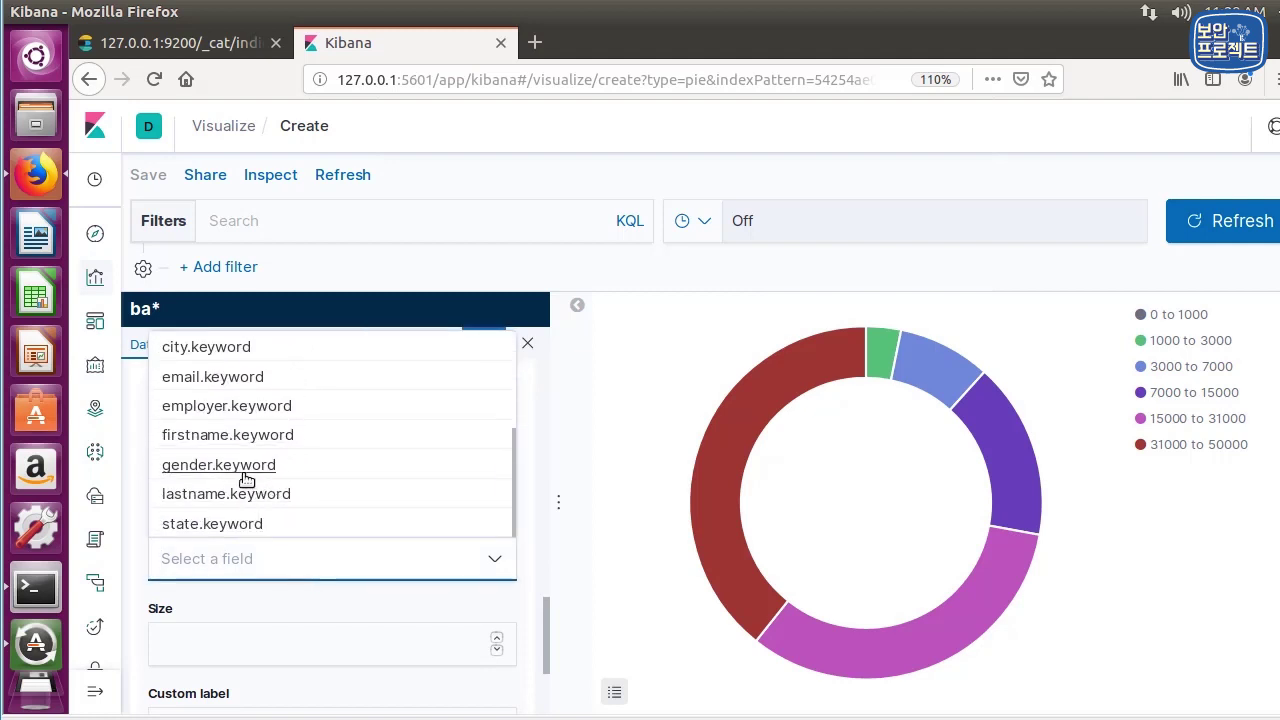
scroll(260, 485, "up", 4)
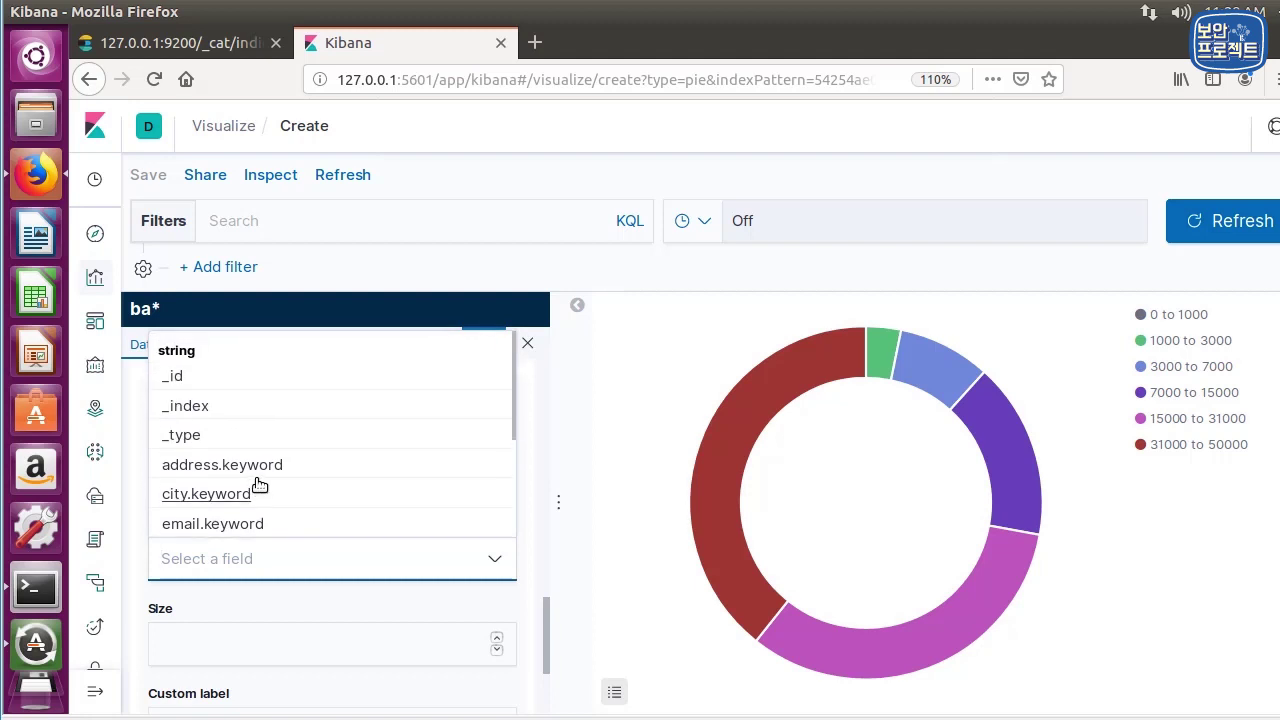
left_click(250, 595)
left_click(275, 565)
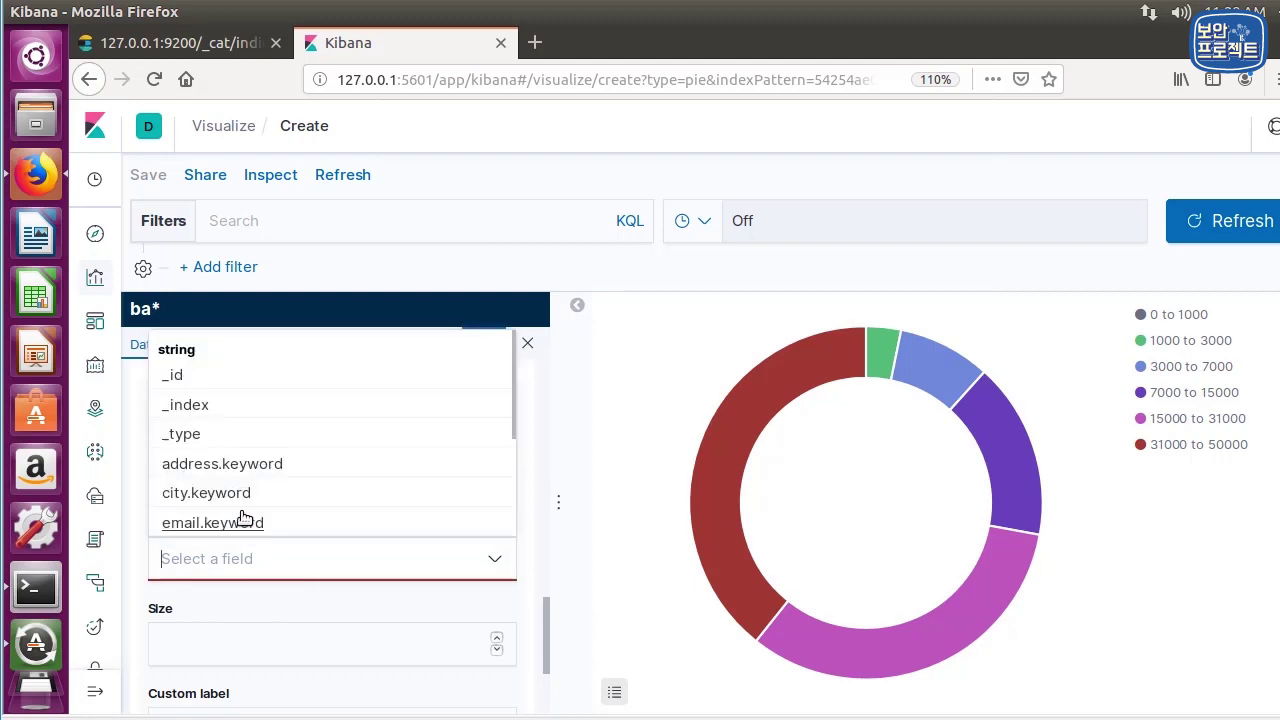
scroll(246, 516, "down", 1)
scroll(247, 516, "down", 4)
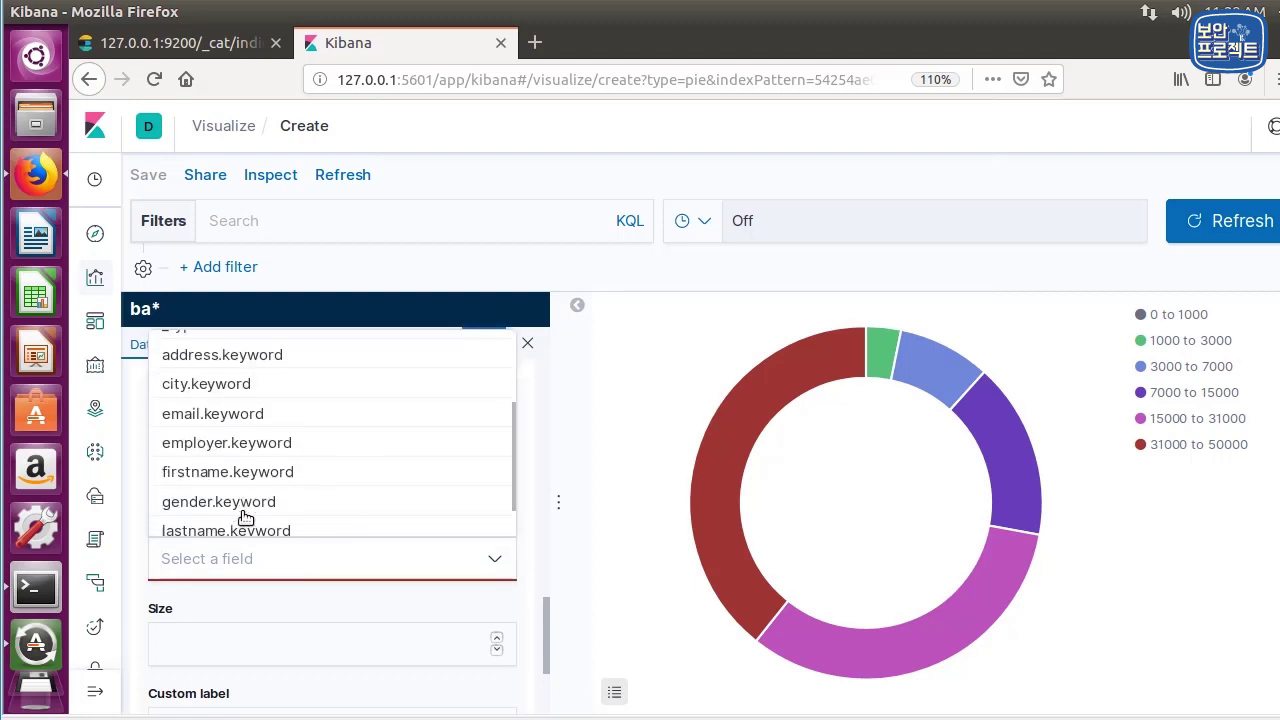
left_click(262, 595)
scroll(330, 500, "down", 5)
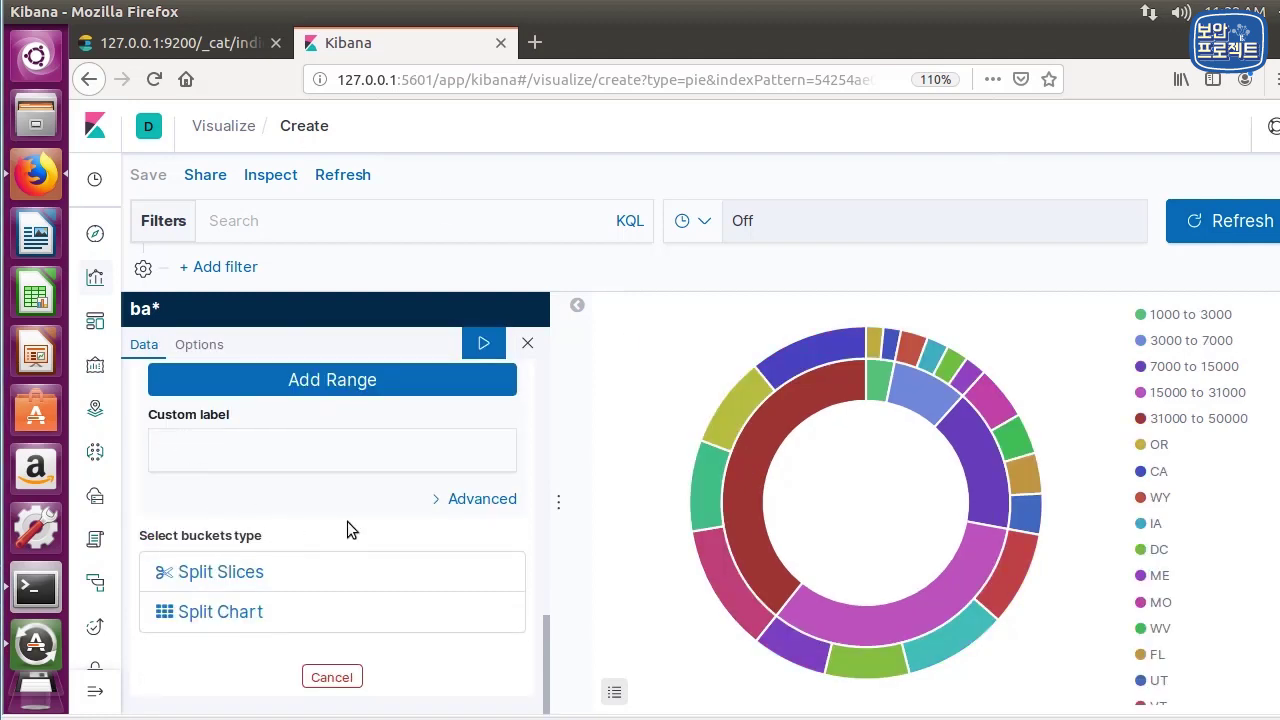
Add a Split Slices bucket beneath the balance ranges and set its sub aggregation to Significant Terms
scroll(335, 535, "up", 2)
scroll(323, 555, "down", 3)
left_click(360, 448)
left_click(292, 563)
scroll(292, 563, "down", 1)
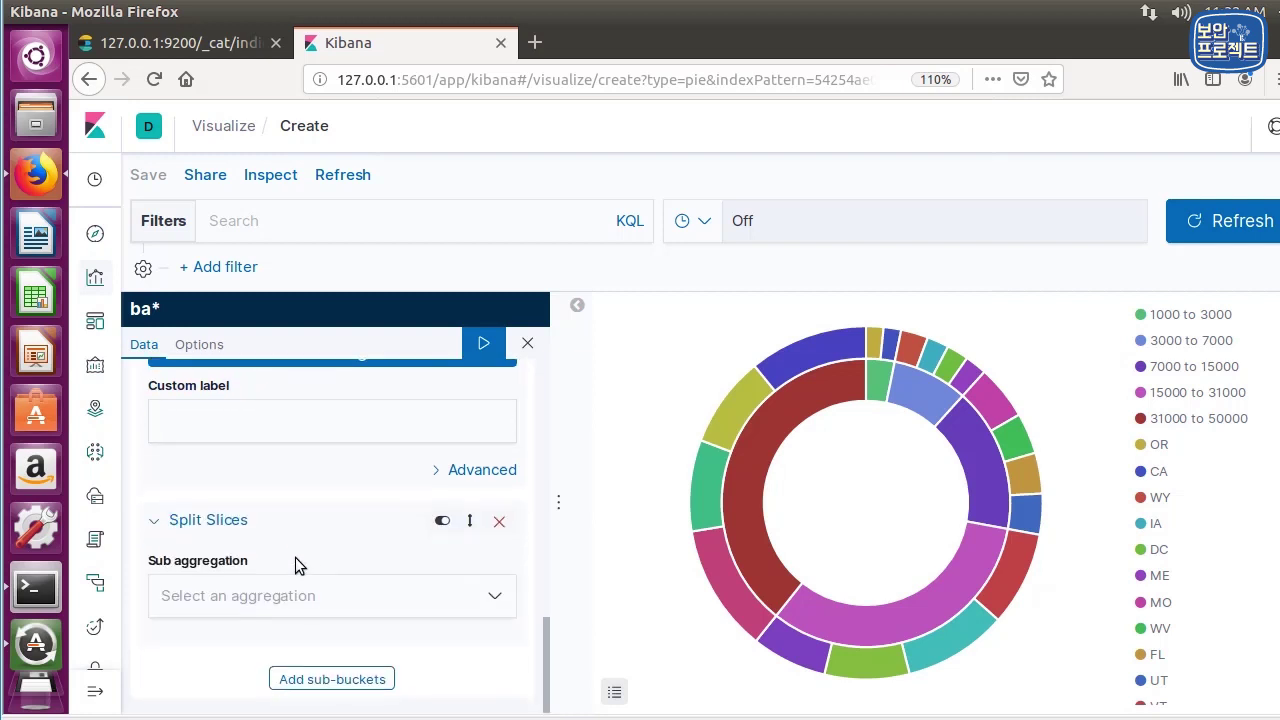
scroll(307, 560, "up", 3)
scroll(307, 560, "down", 3)
left_click(305, 597)
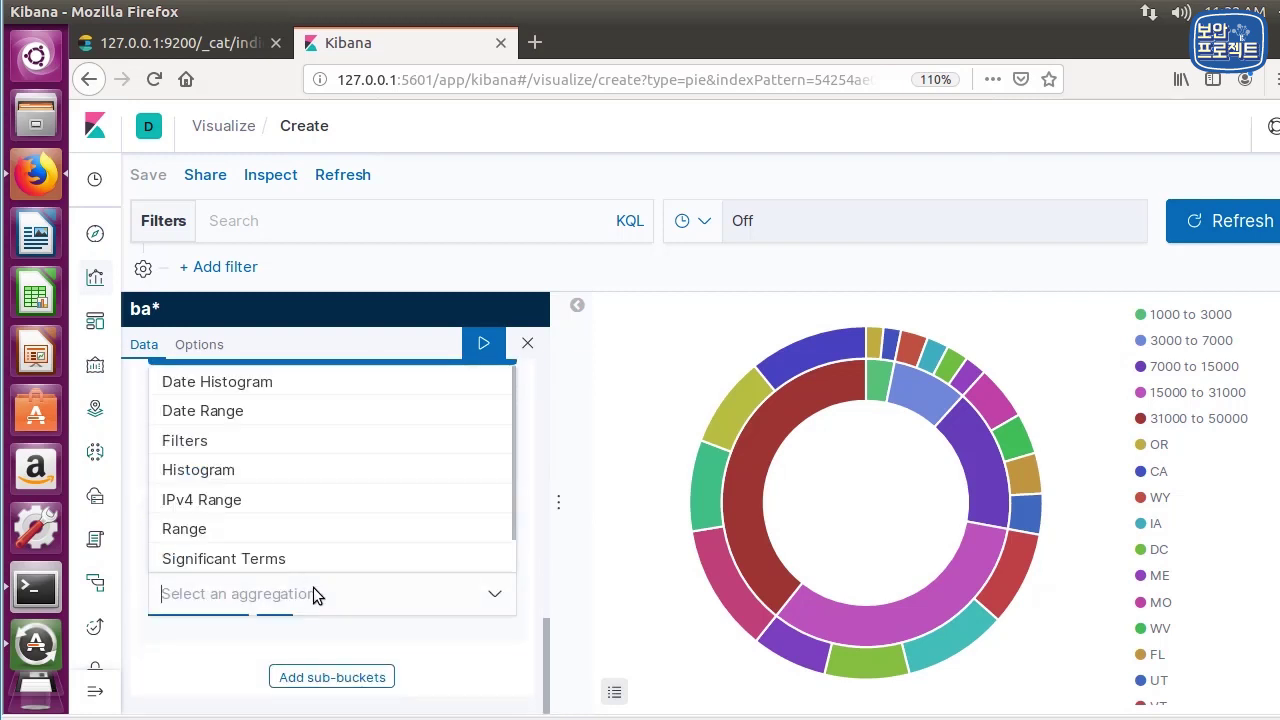
left_click(250, 559)
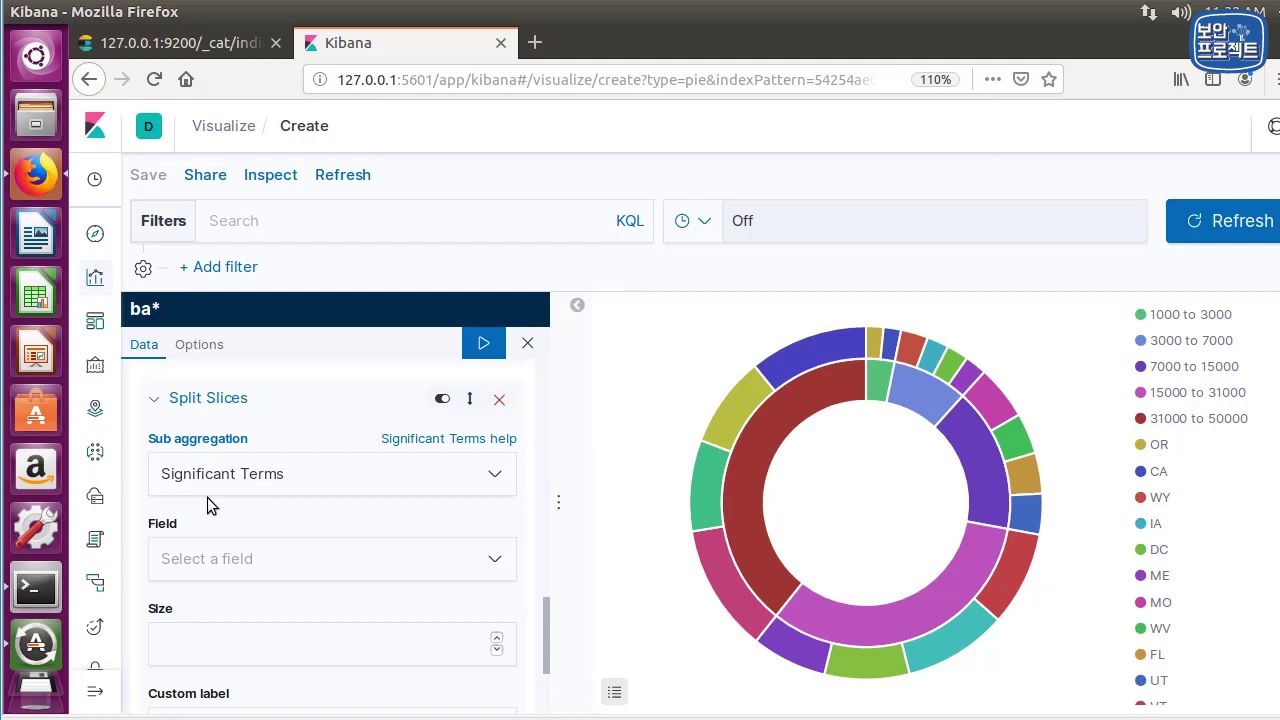
Inspect the details of the inner ring's balance range slices
mouse_move(759, 512)
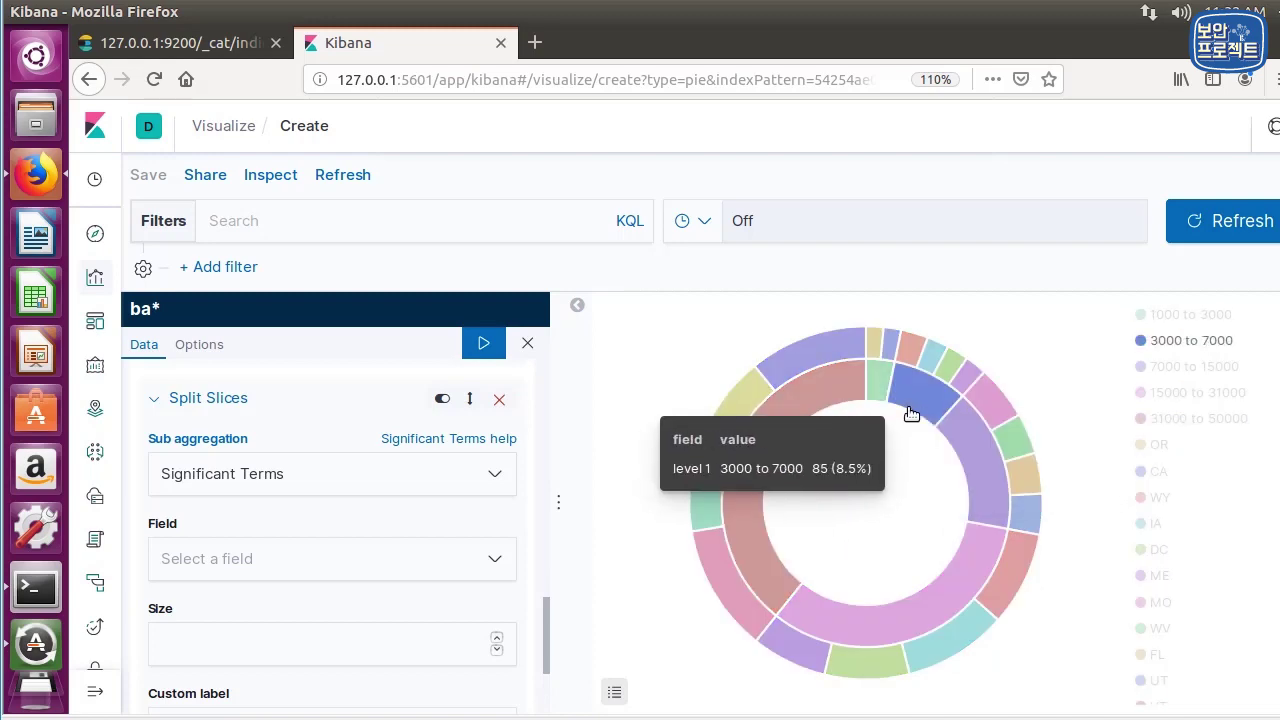
mouse_move(969, 553)
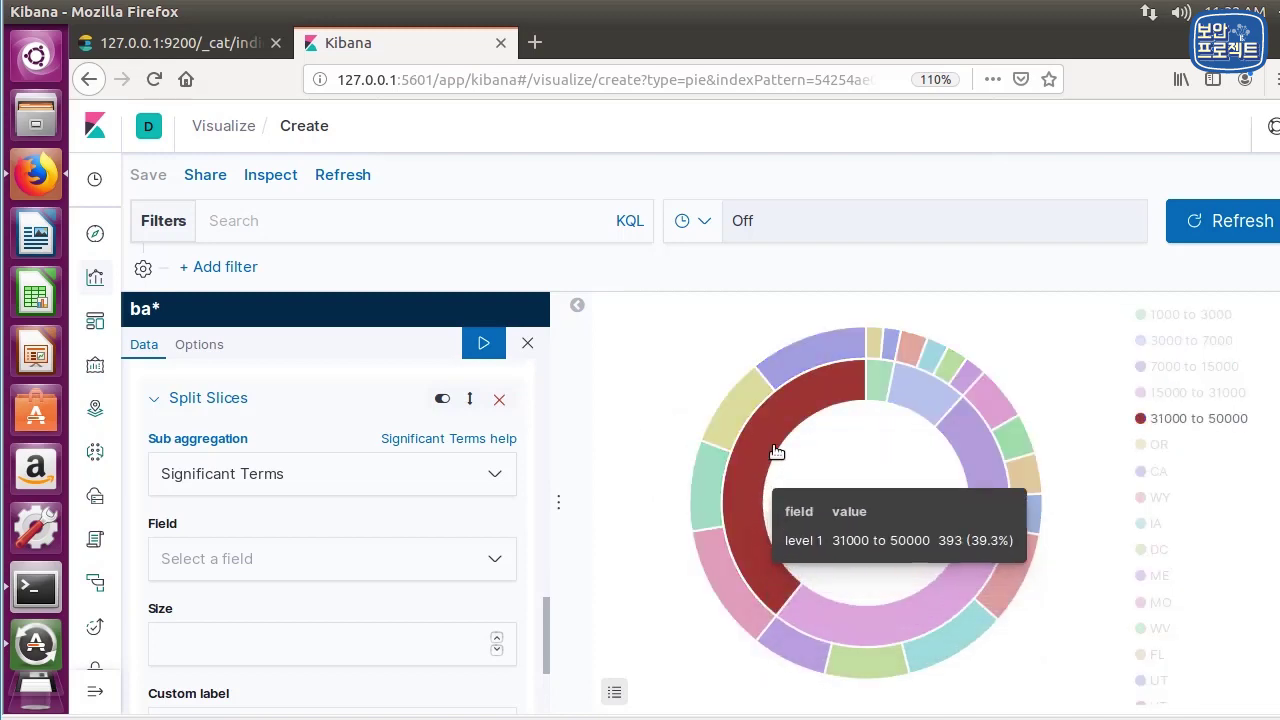
mouse_move(987, 510)
mouse_move(747, 468)
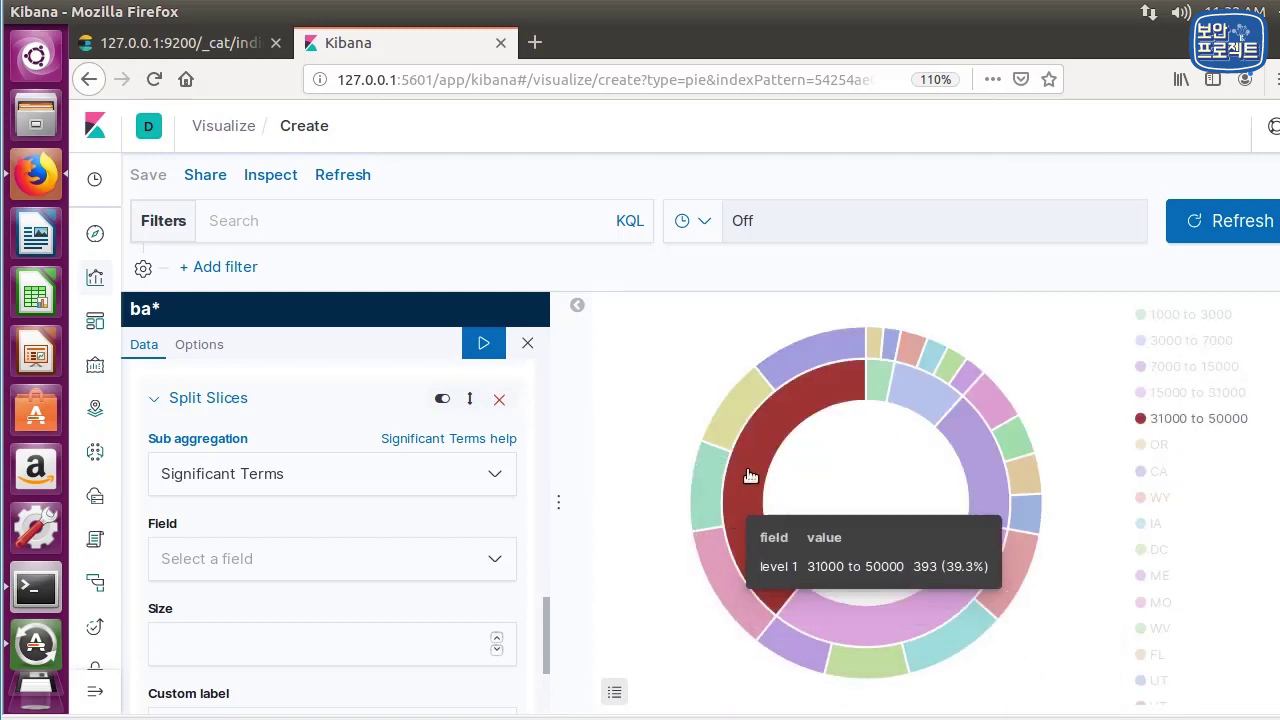
Set the Significant Terms field to city.keyword with a size of 5 and apply it to the pie chart
left_click(270, 474)
left_click(305, 548)
left_click(303, 556)
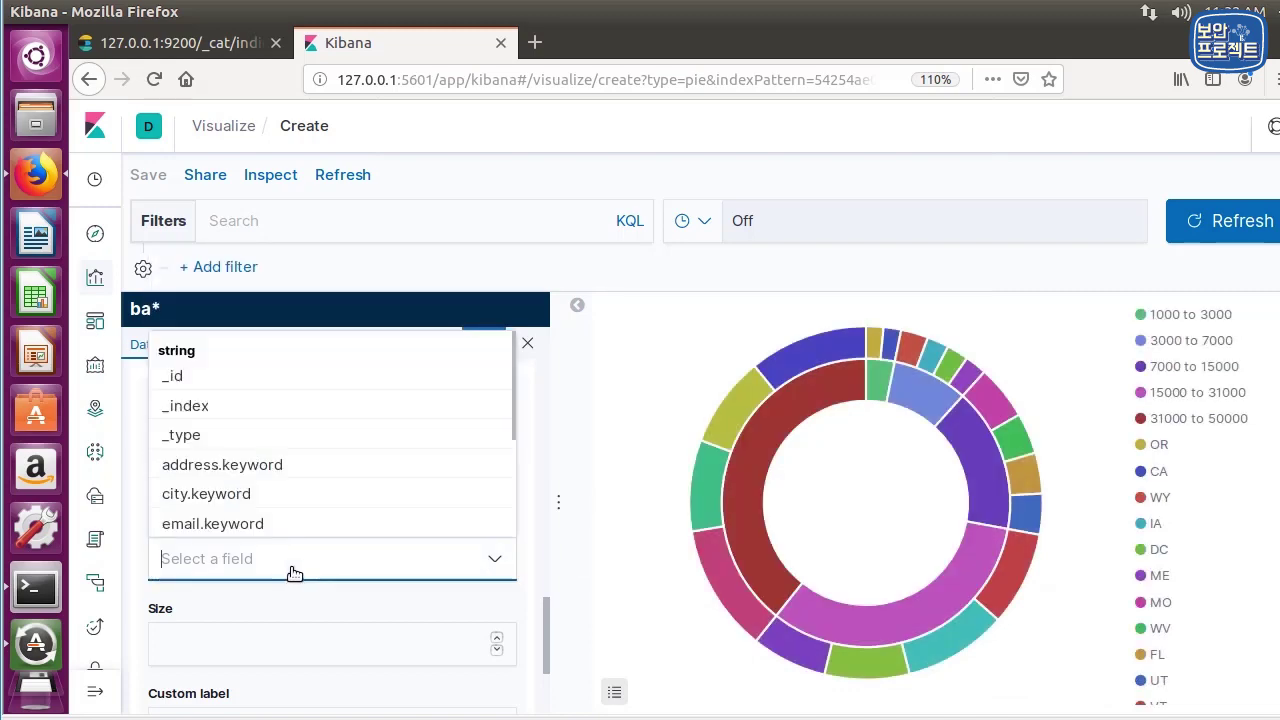
mouse_move(778, 398)
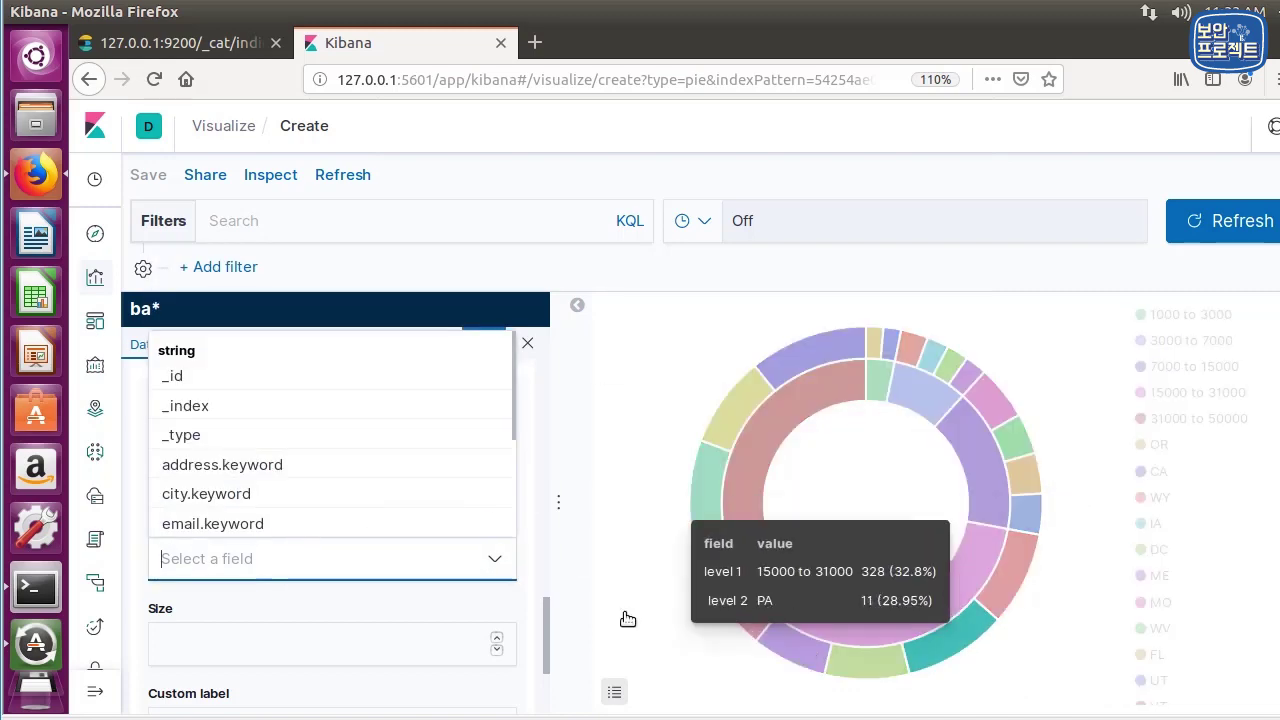
left_click(245, 495)
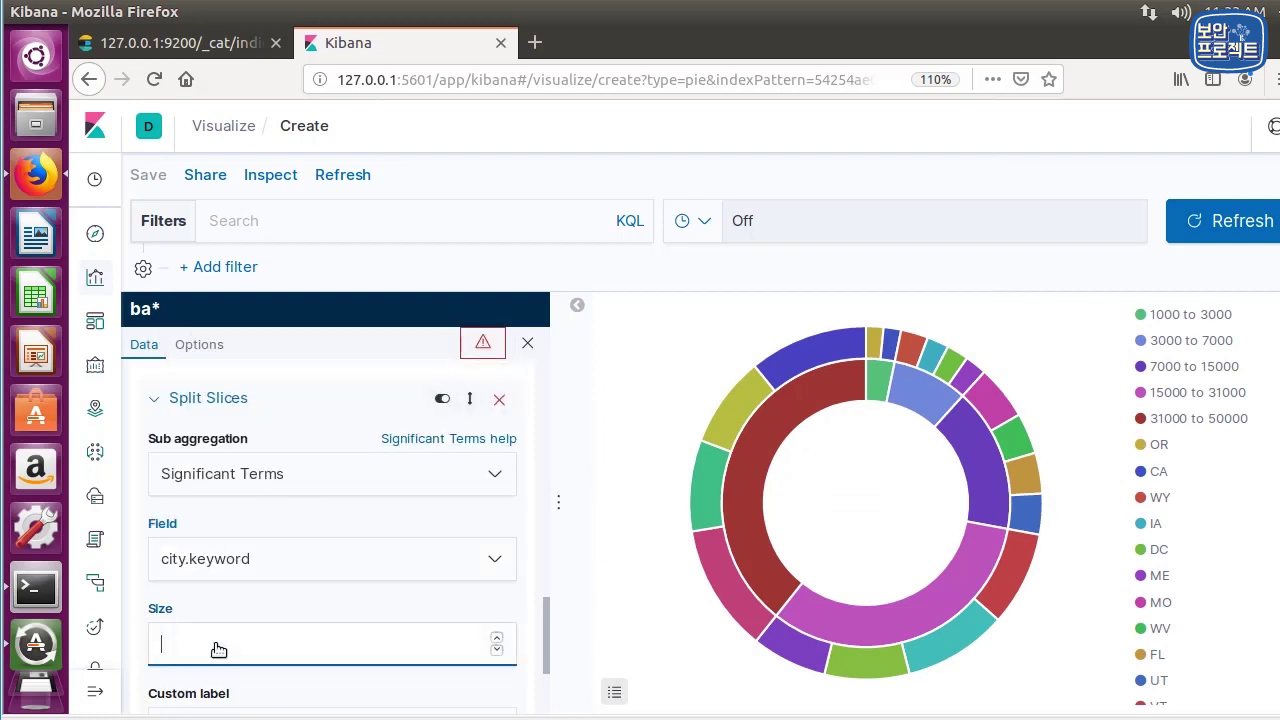
type("5")
left_click(483, 343)
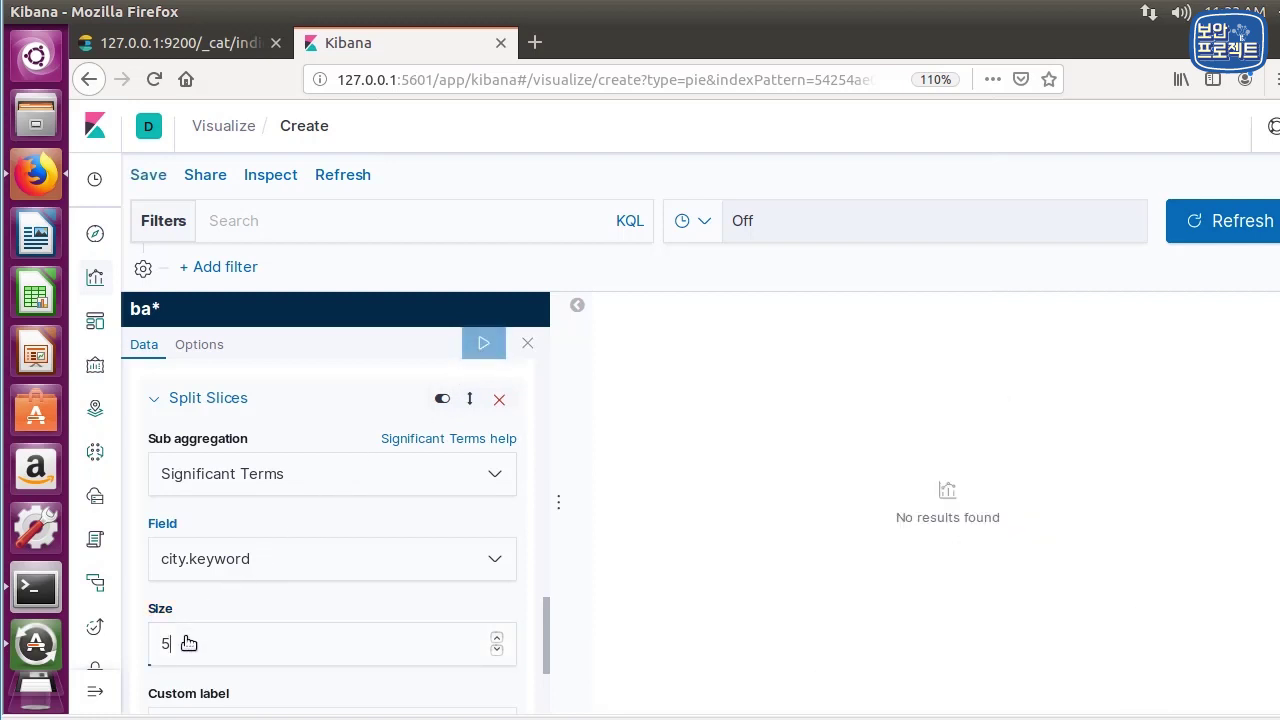
Change the Significant Terms field to state.keyword and apply it to the pie chart
left_click_drag(188, 644, 140, 651)
left_click(288, 578)
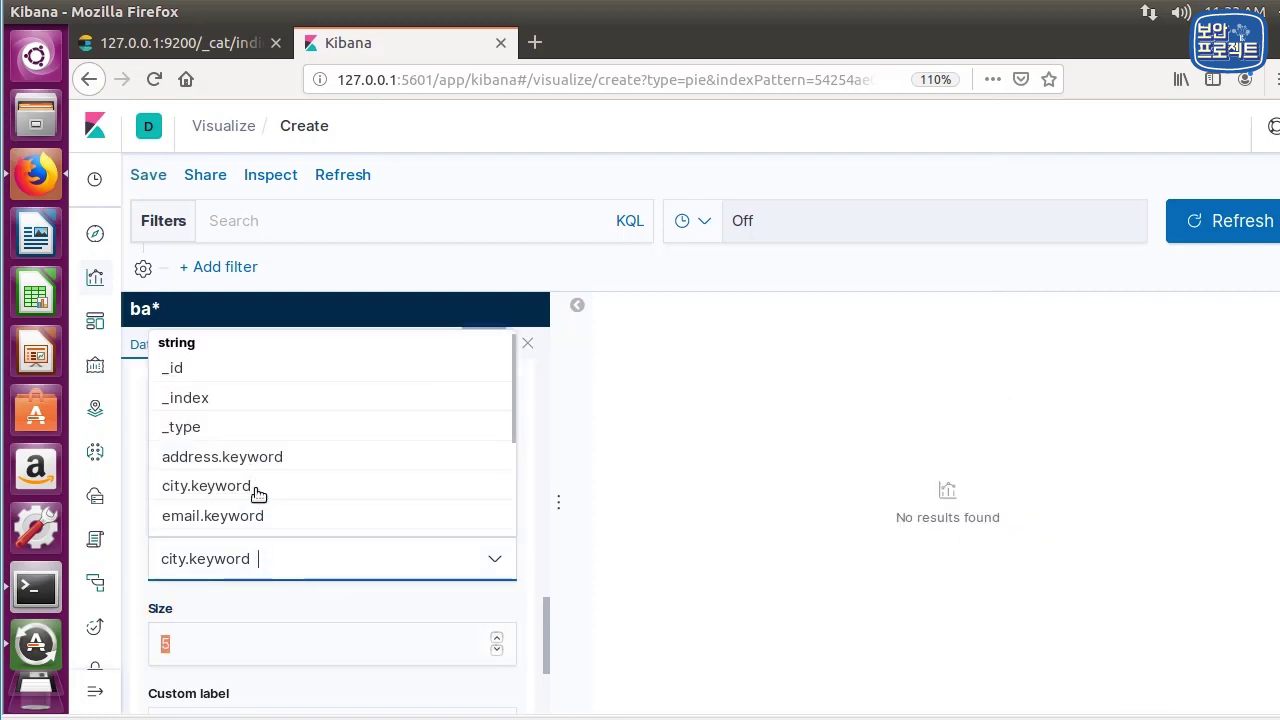
scroll(251, 494, "down", 3)
left_click(217, 527)
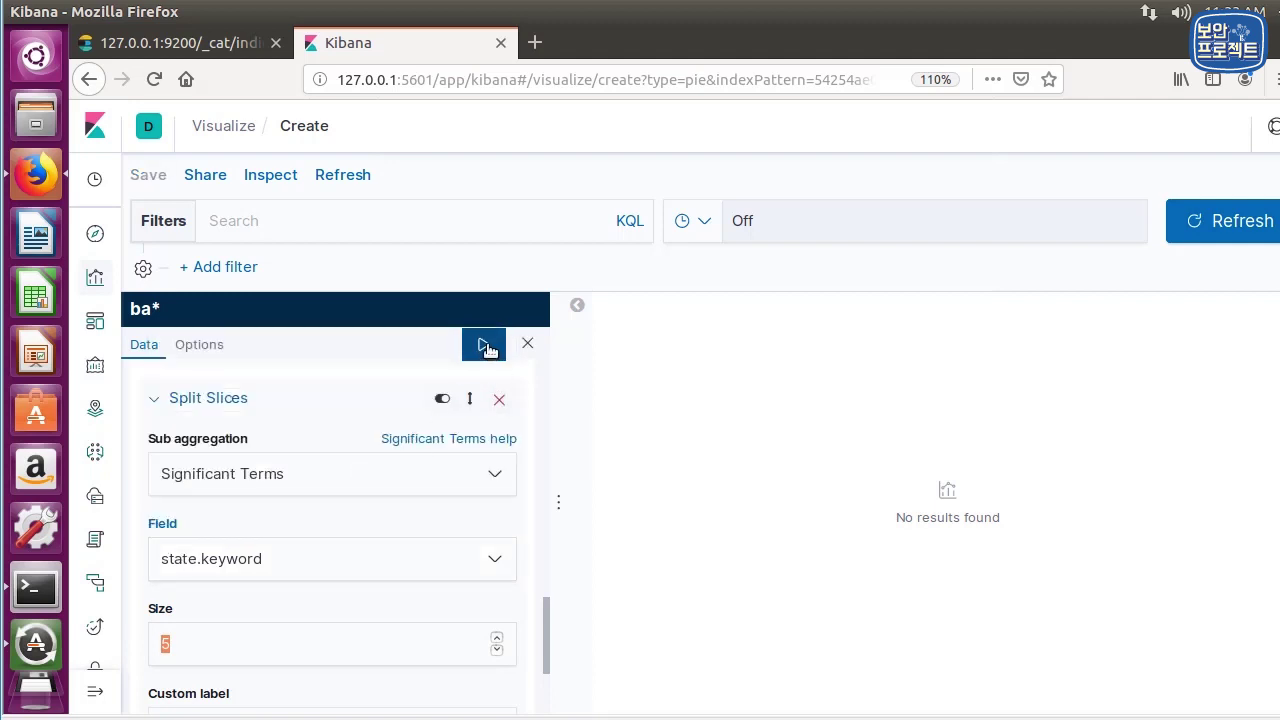
left_click(483, 344)
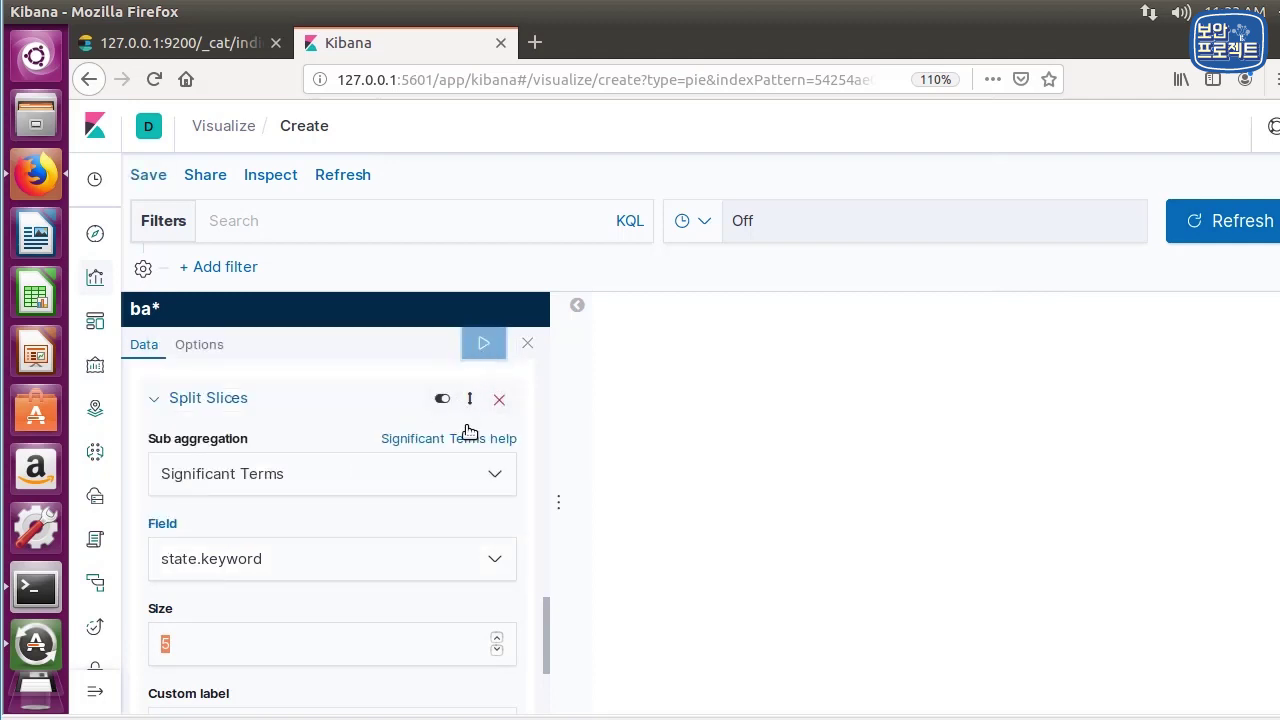
Set the Significant Terms size to 10 and update the pie chart
left_click(274, 643)
key("BackSpace")
type("10")
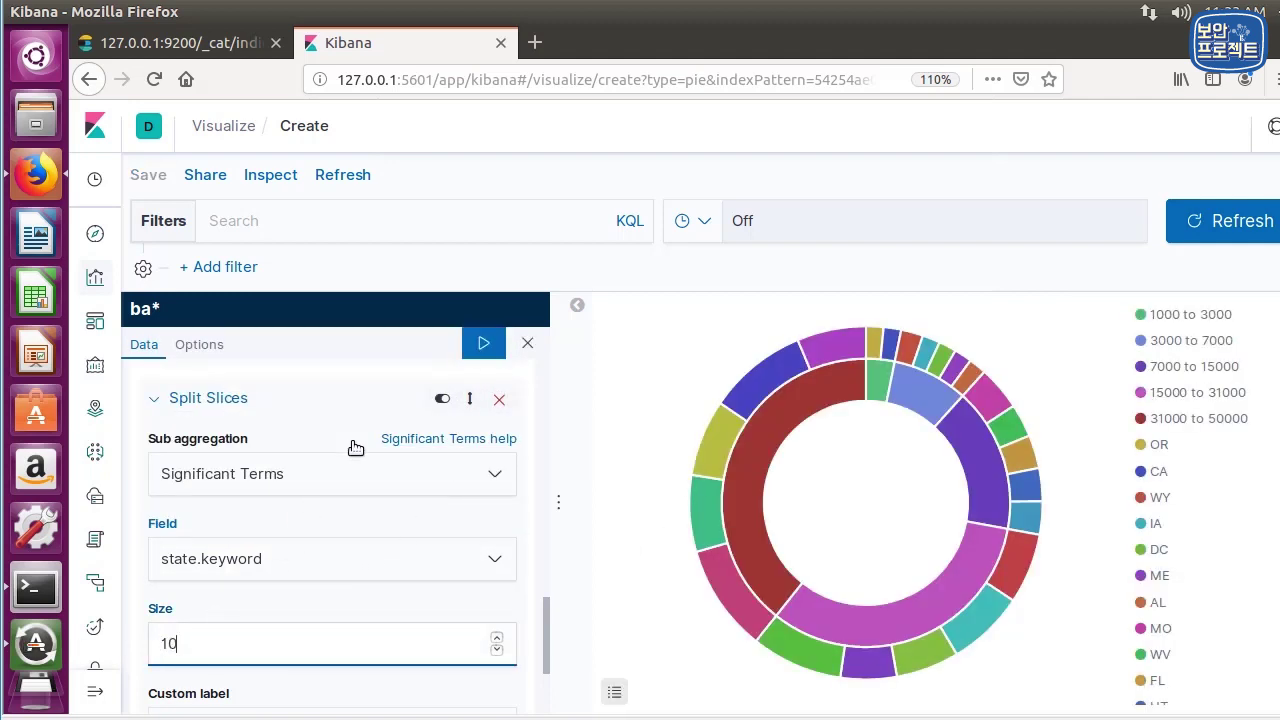
left_click(467, 352)
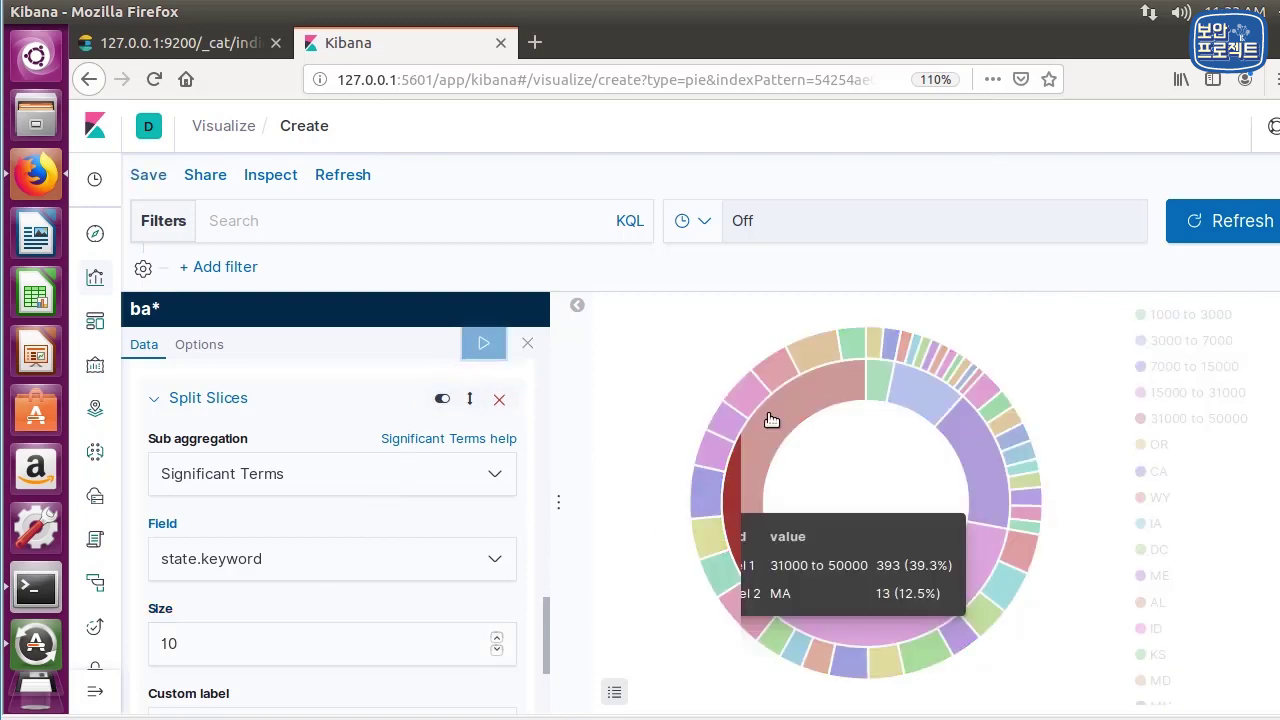
Examine the state slices around the 31000 to 50000 balance range in the outer ring
mouse_move(780, 460)
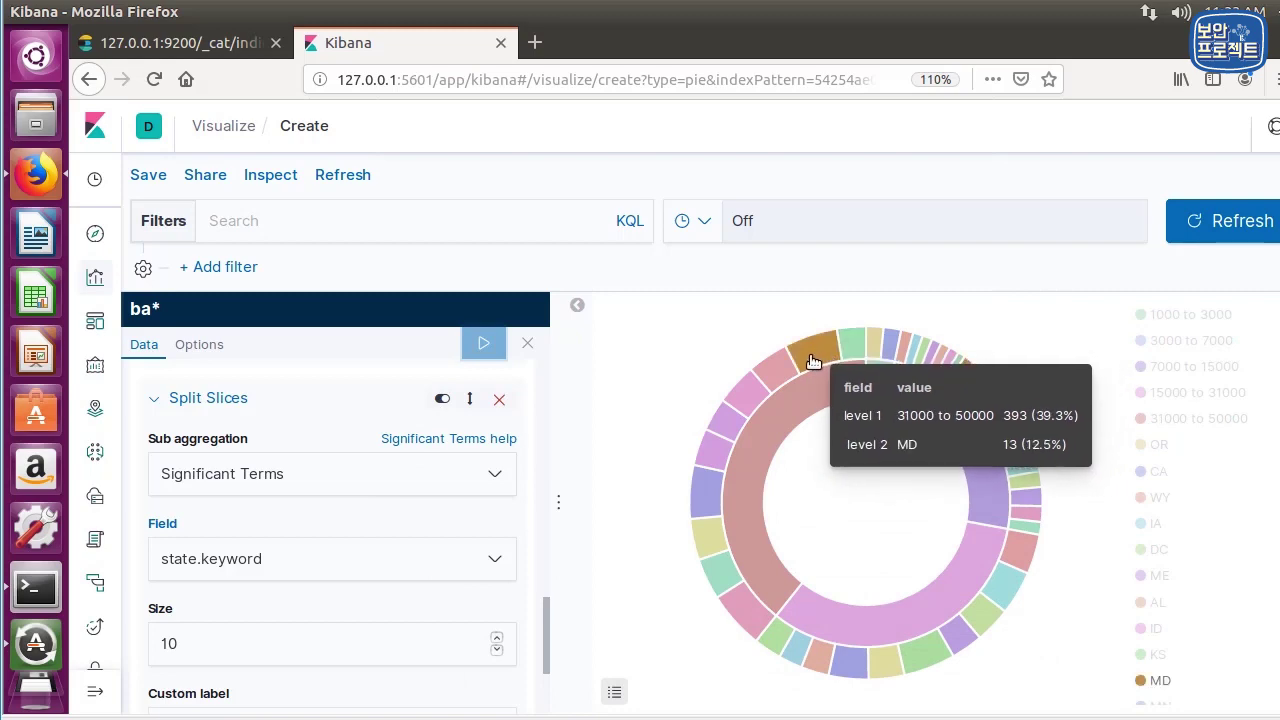
mouse_move(738, 425)
mouse_move(765, 560)
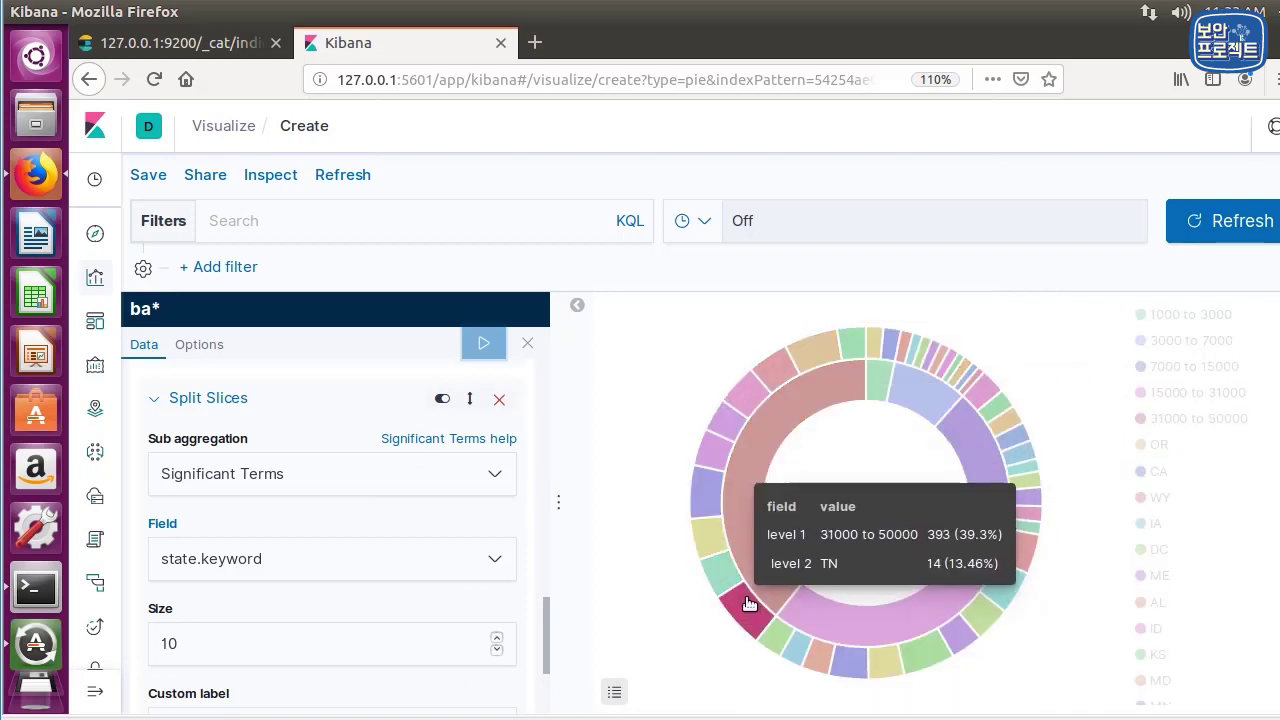
mouse_move(840, 630)
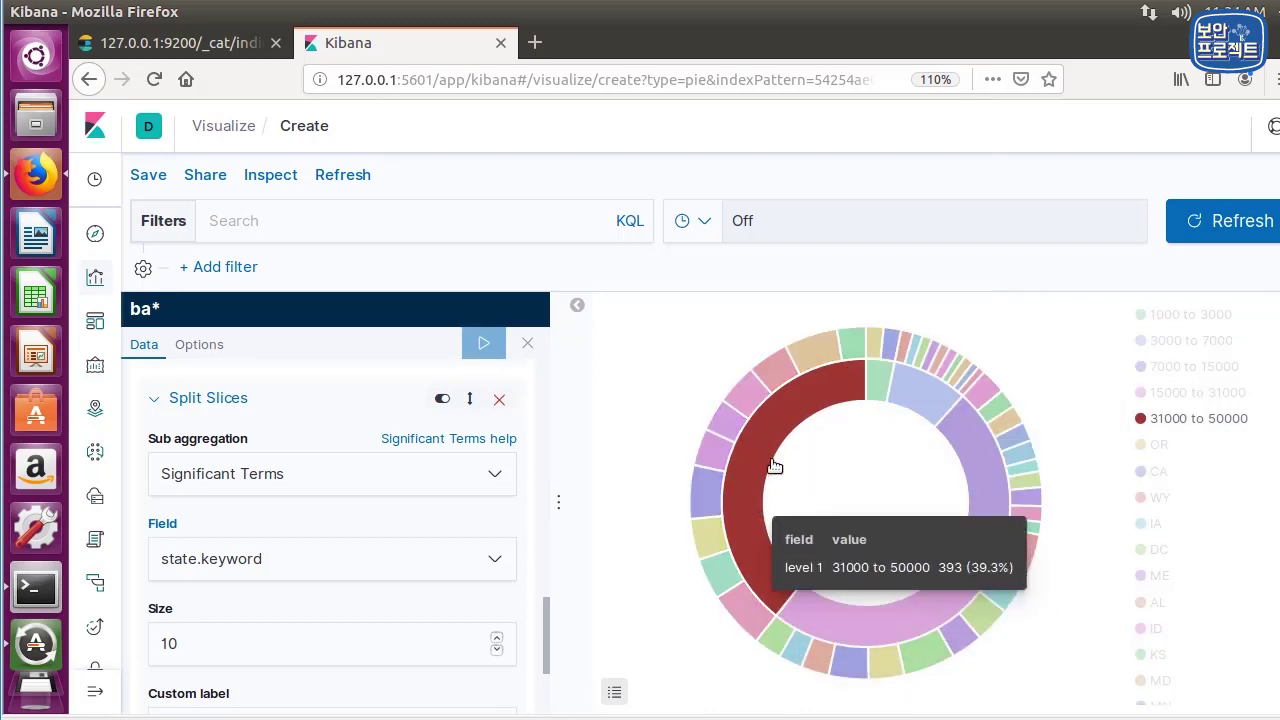
mouse_move(822, 361)
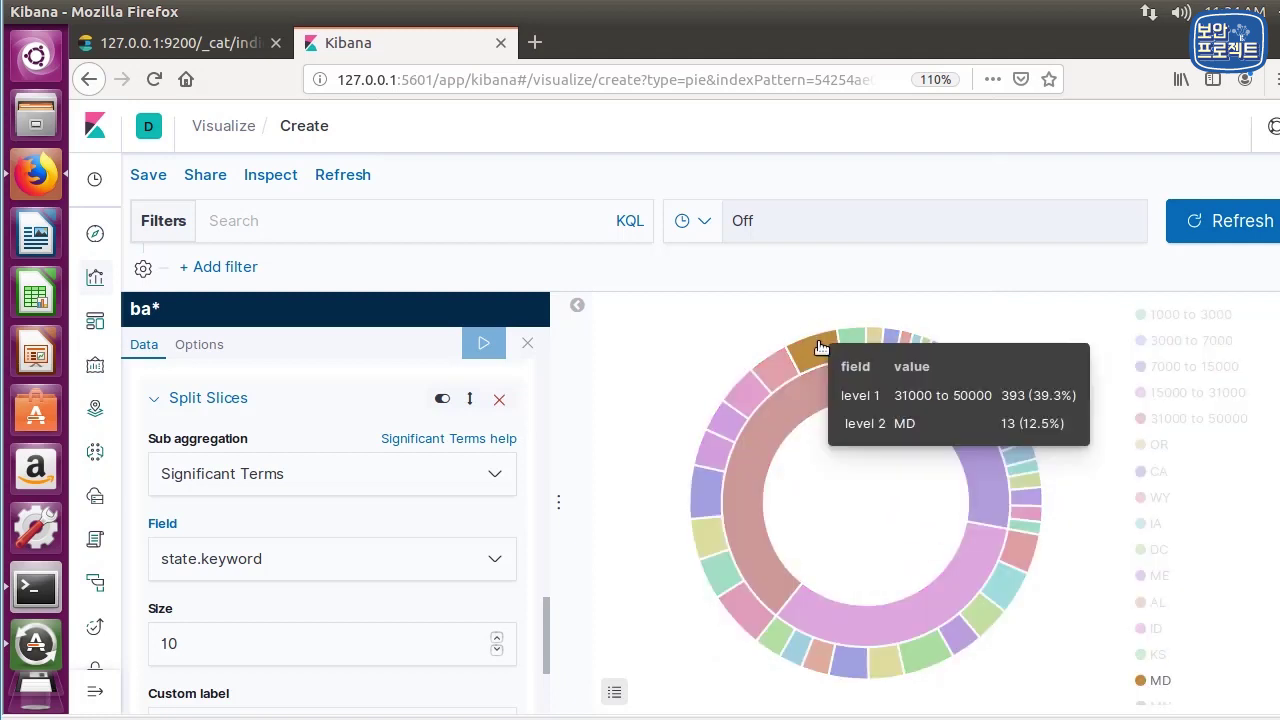
mouse_move(710, 496)
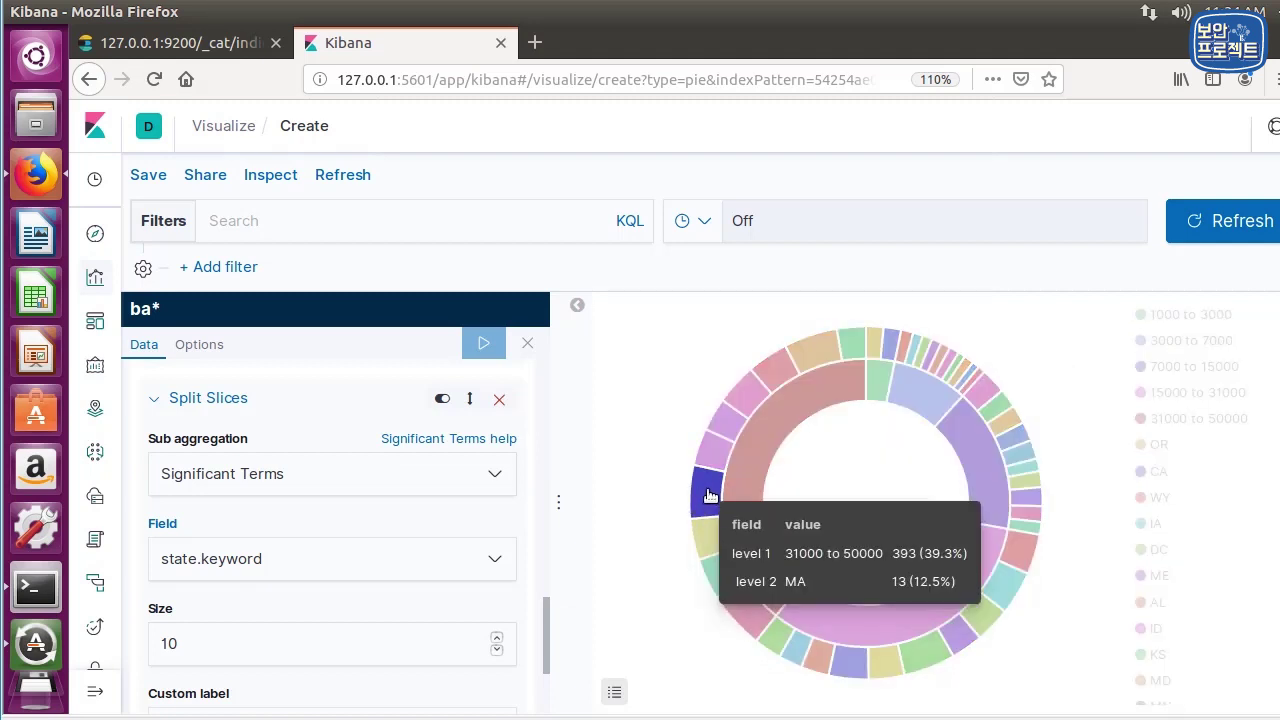
mouse_move(745, 604)
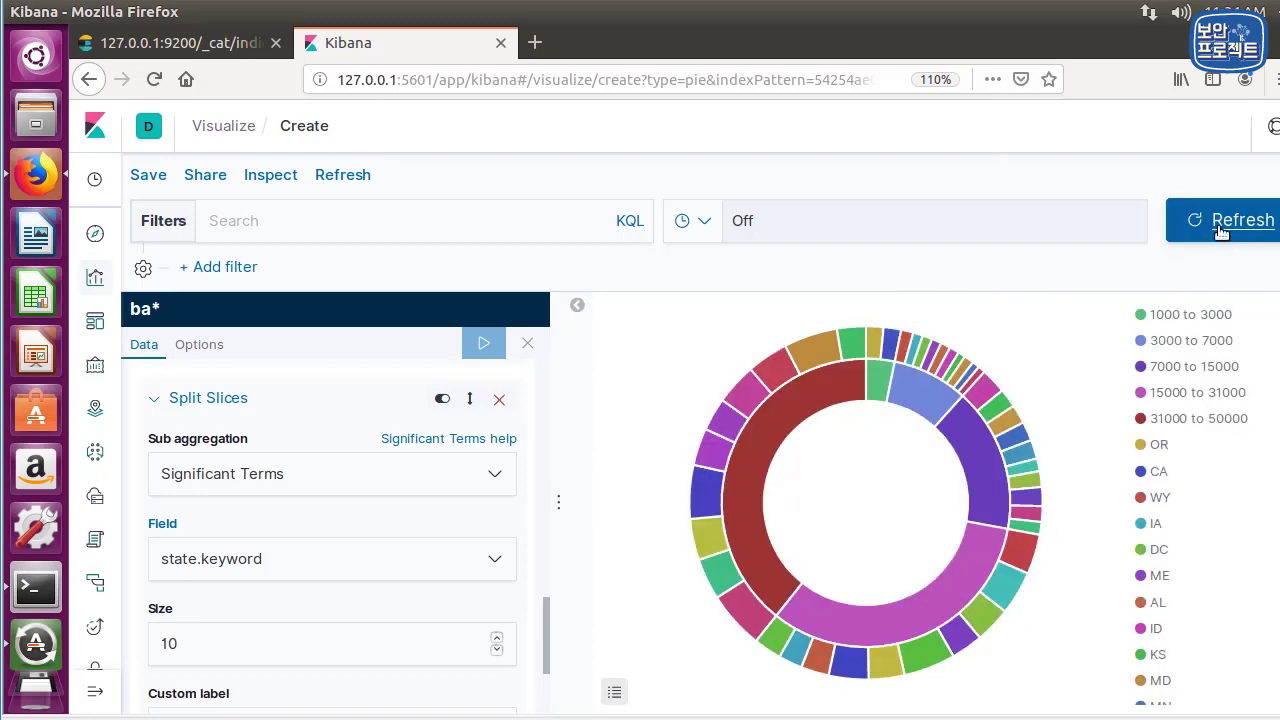
Save the visualization with the title bank_chart
left_click(160, 176)
left_click_drag(645, 375, 408, 347)
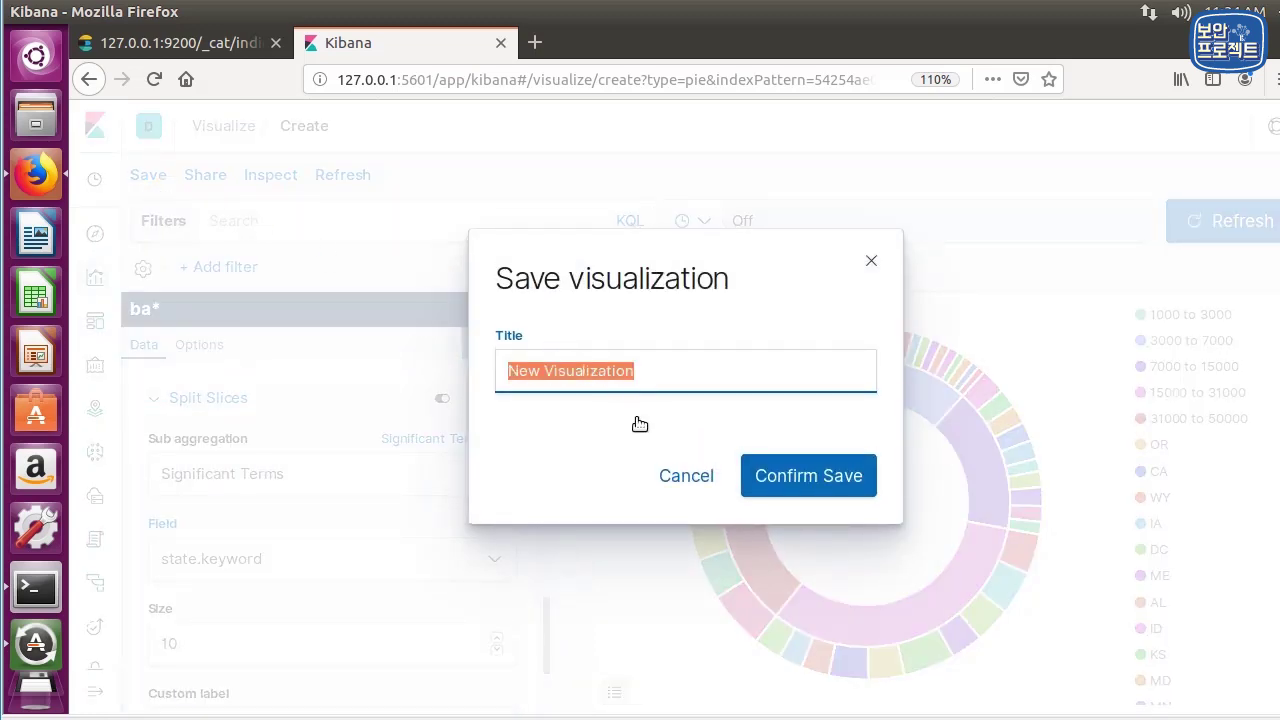
type("bank_chart")
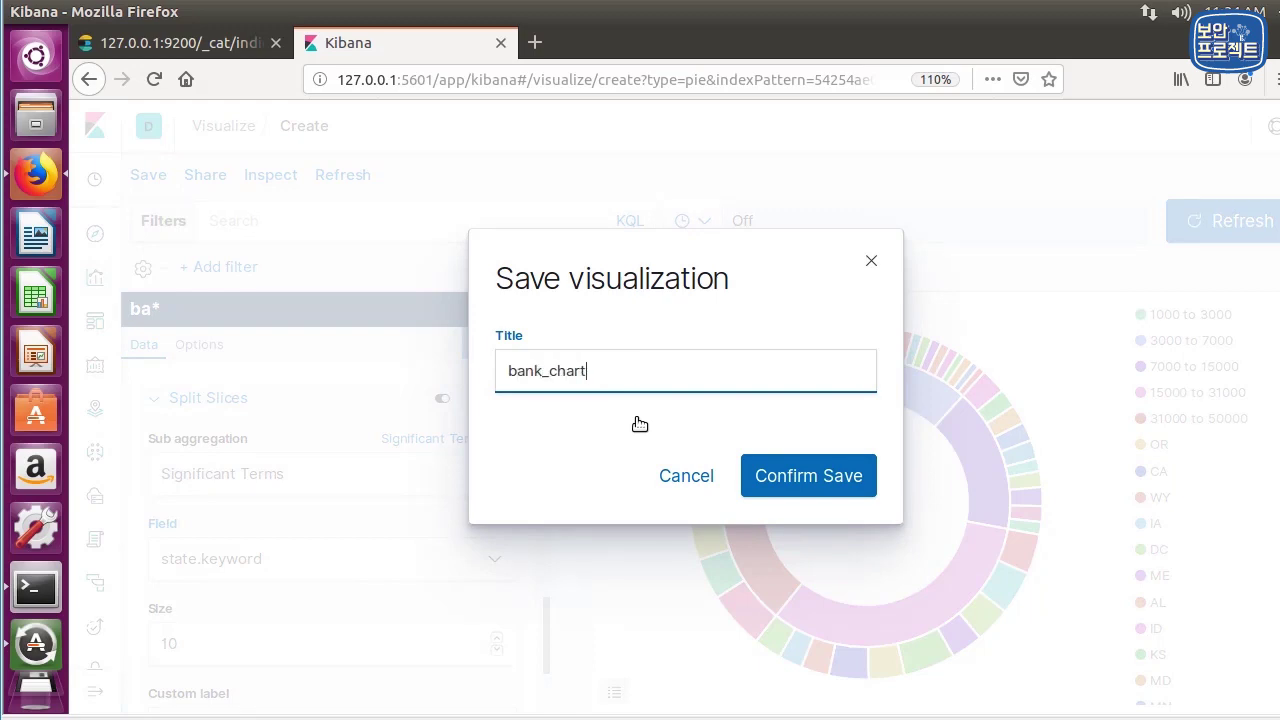
key("Return")
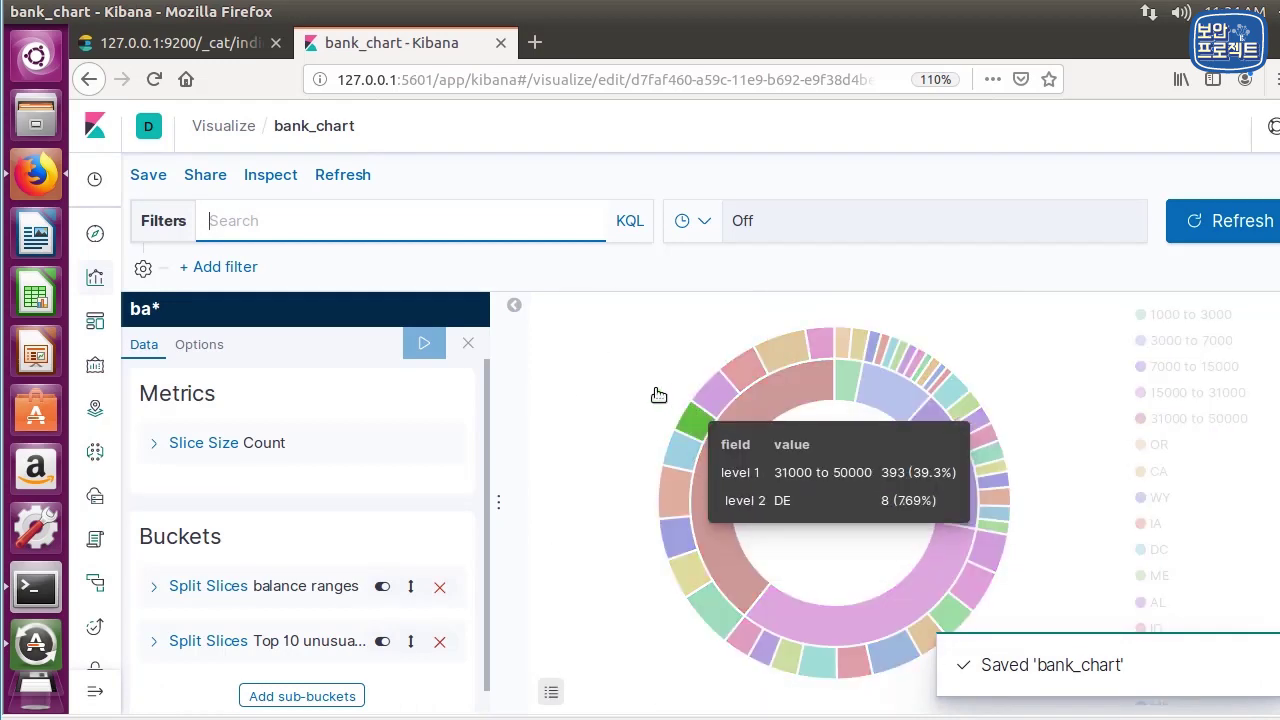
left_click(659, 395)
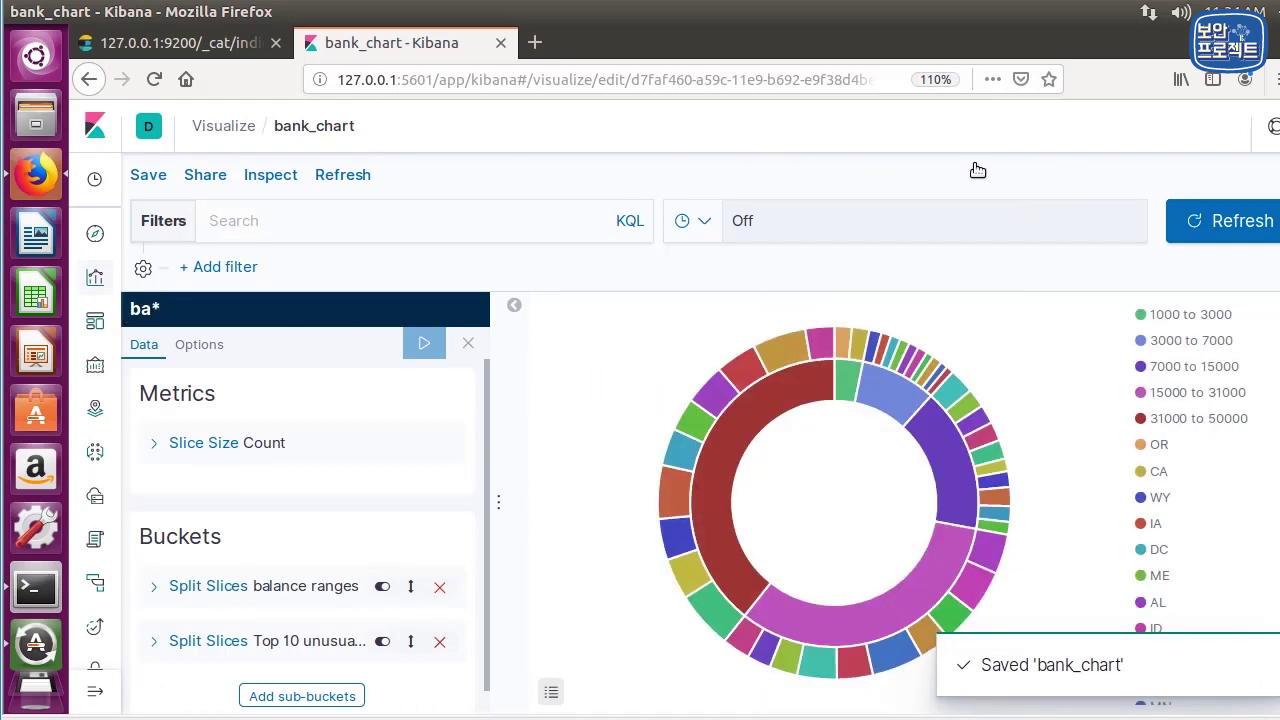
Return to the list of visualizations and start creating a new visualization
left_click(228, 126)
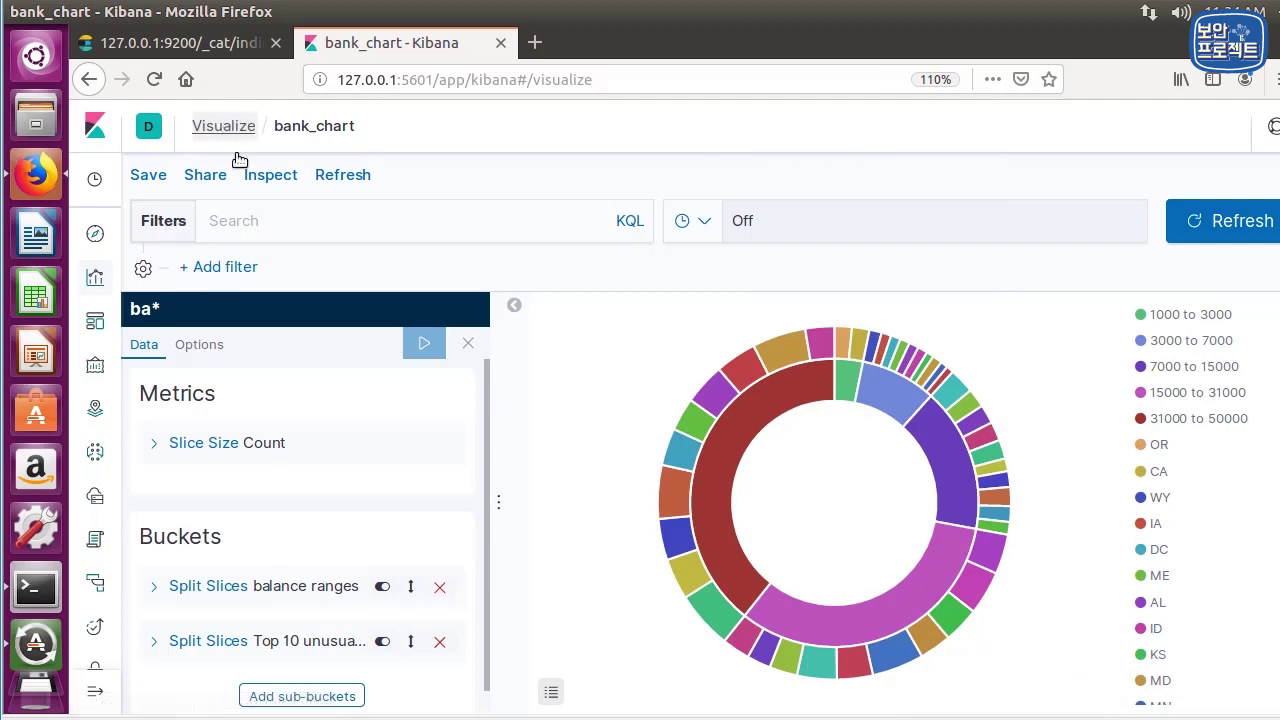
scroll(433, 331, "down", 1)
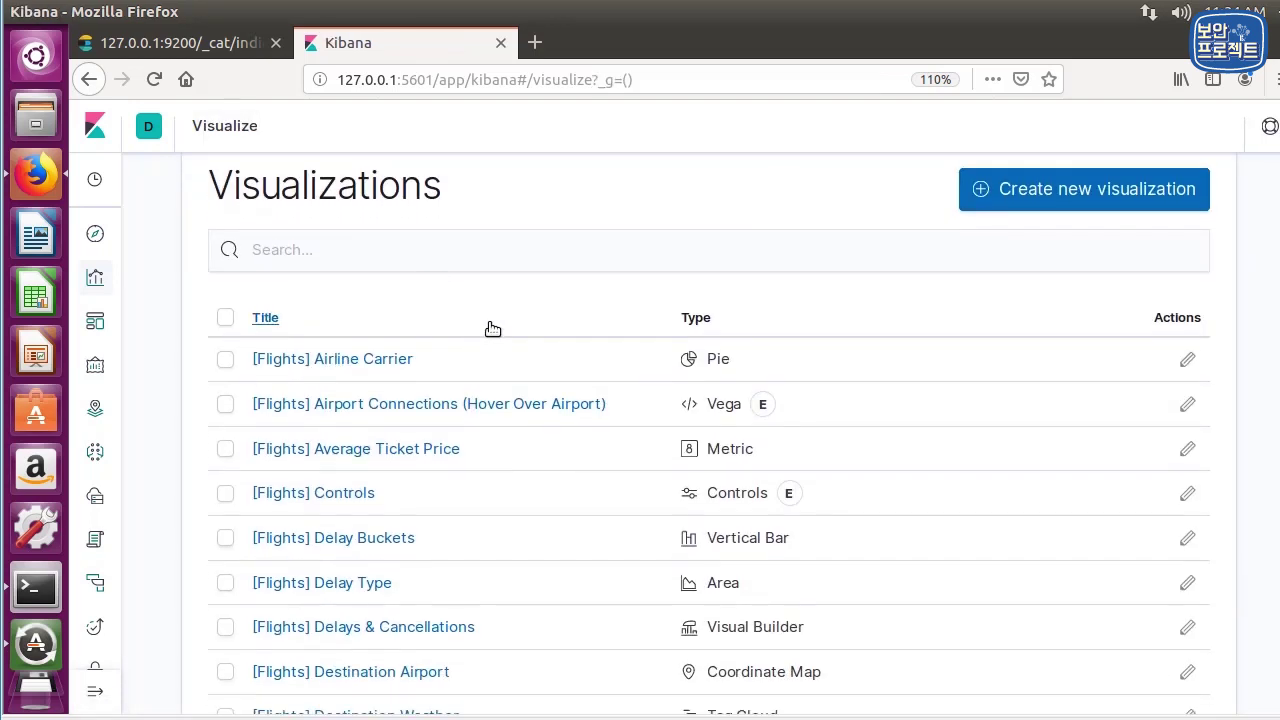
left_click(1063, 200)
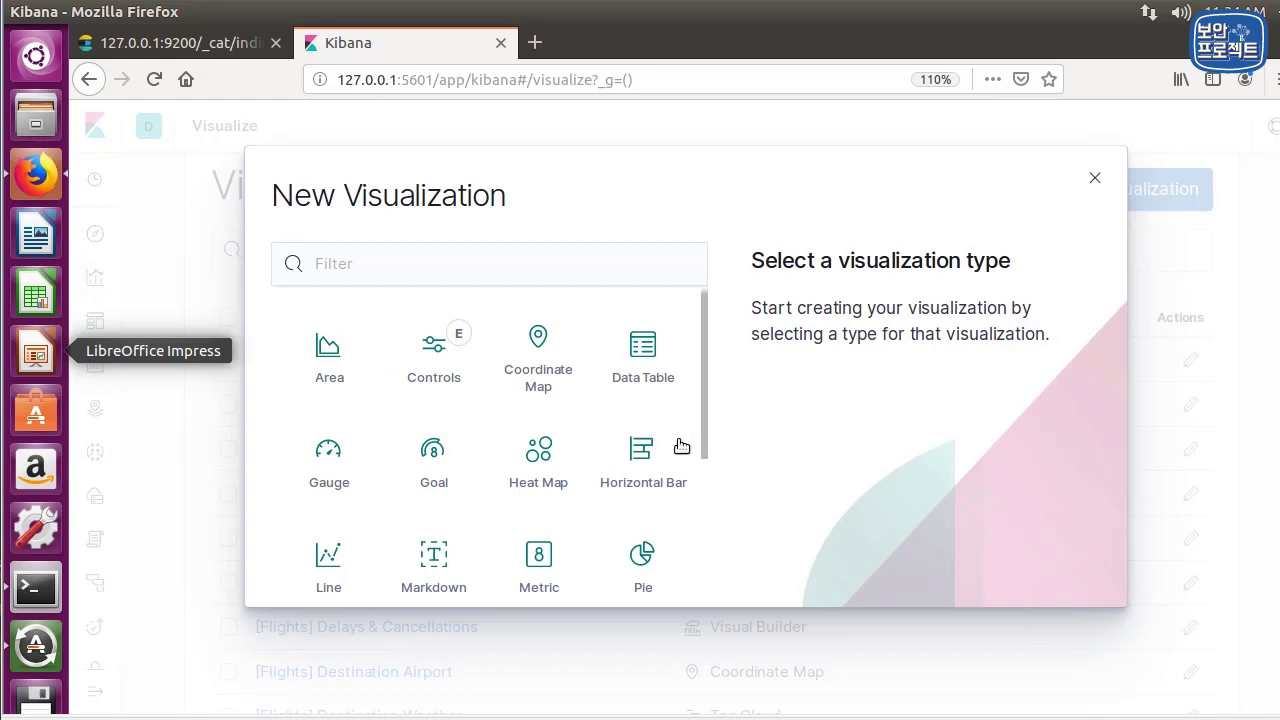
Start a new Vertical Bar visualization using the shakes* index pattern as its source
scroll(705, 448, "down", 4)
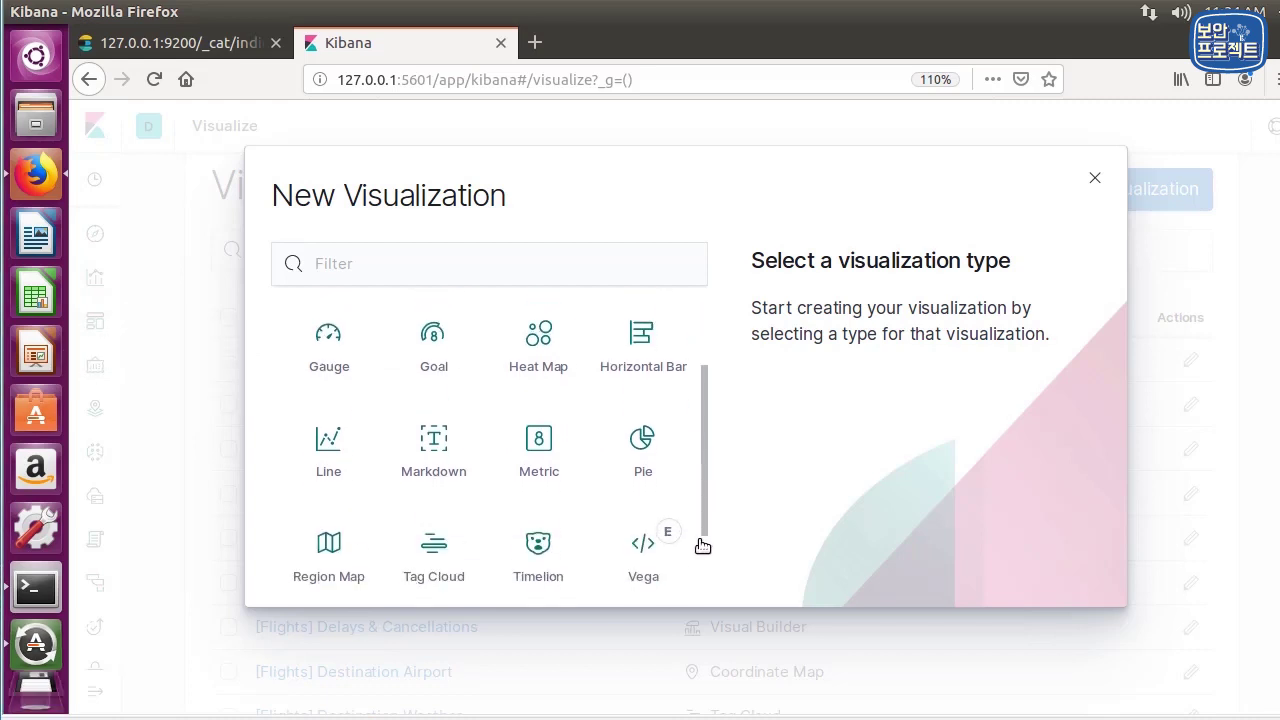
mouse_move(712, 525)
left_mouse_down()
mouse_move(707, 500)
mouse_move(707, 543)
left_mouse_up()
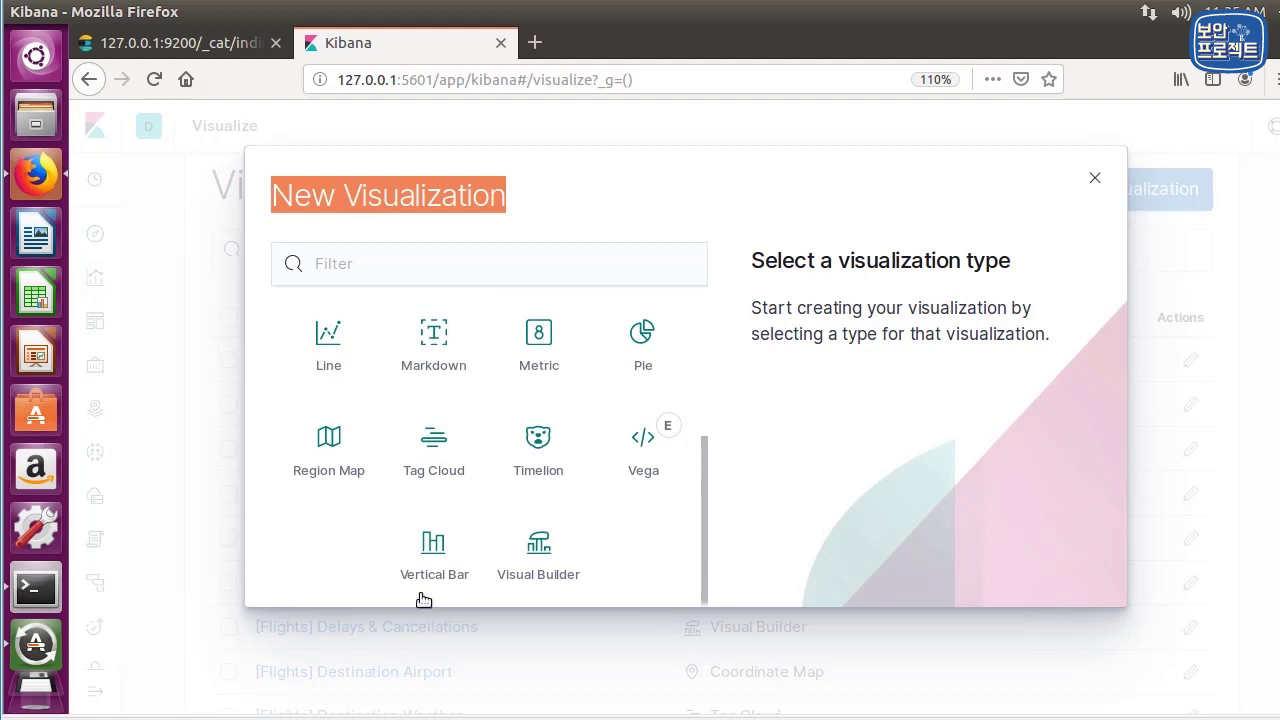
left_click(462, 570)
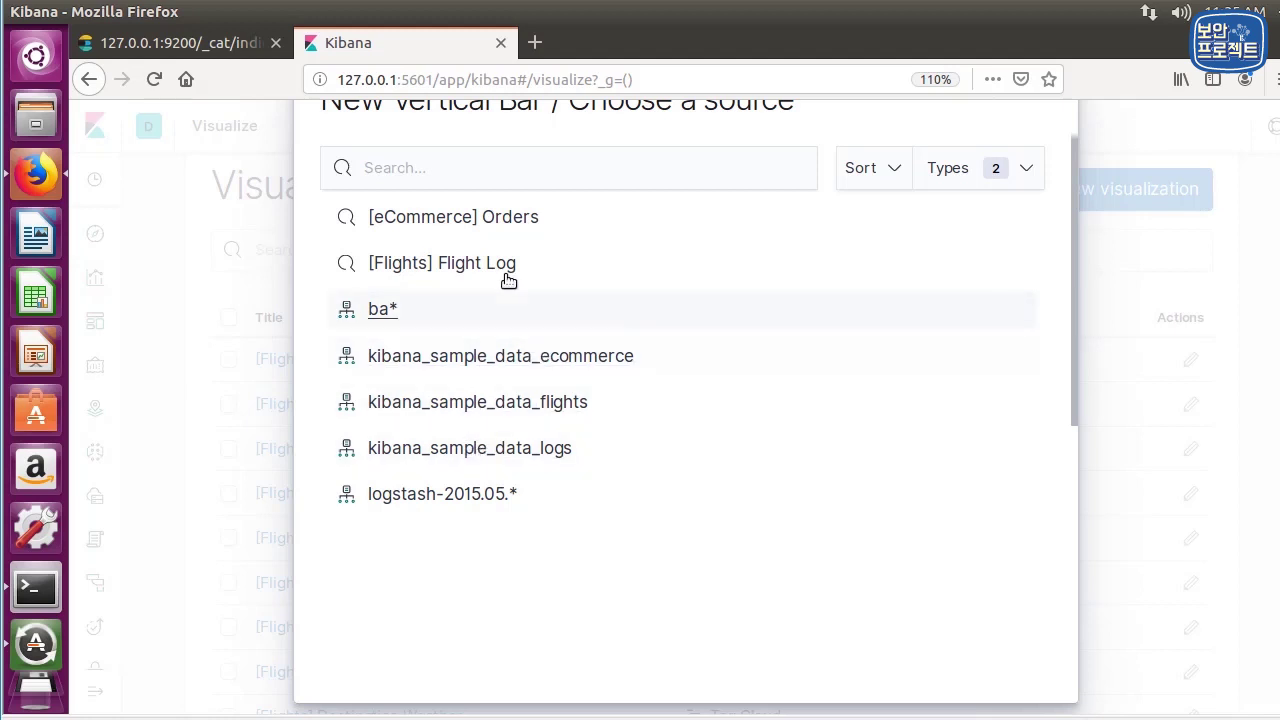
left_click(540, 165)
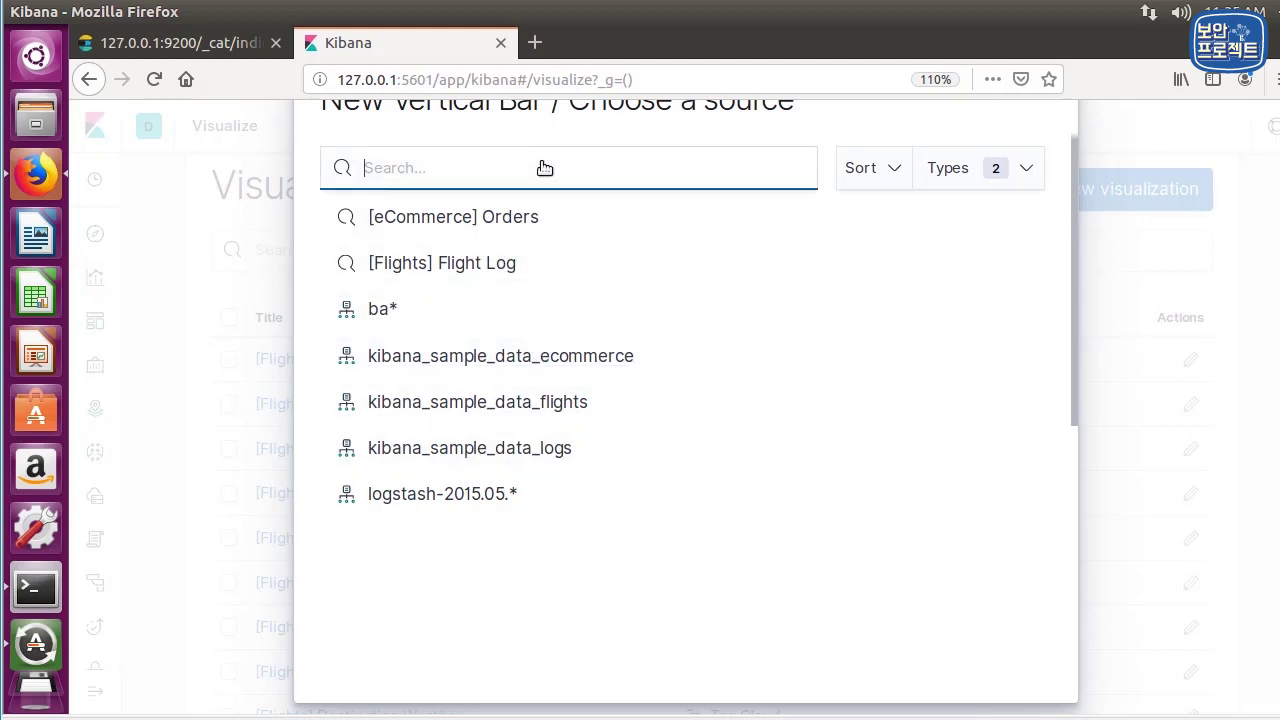
type("sha")
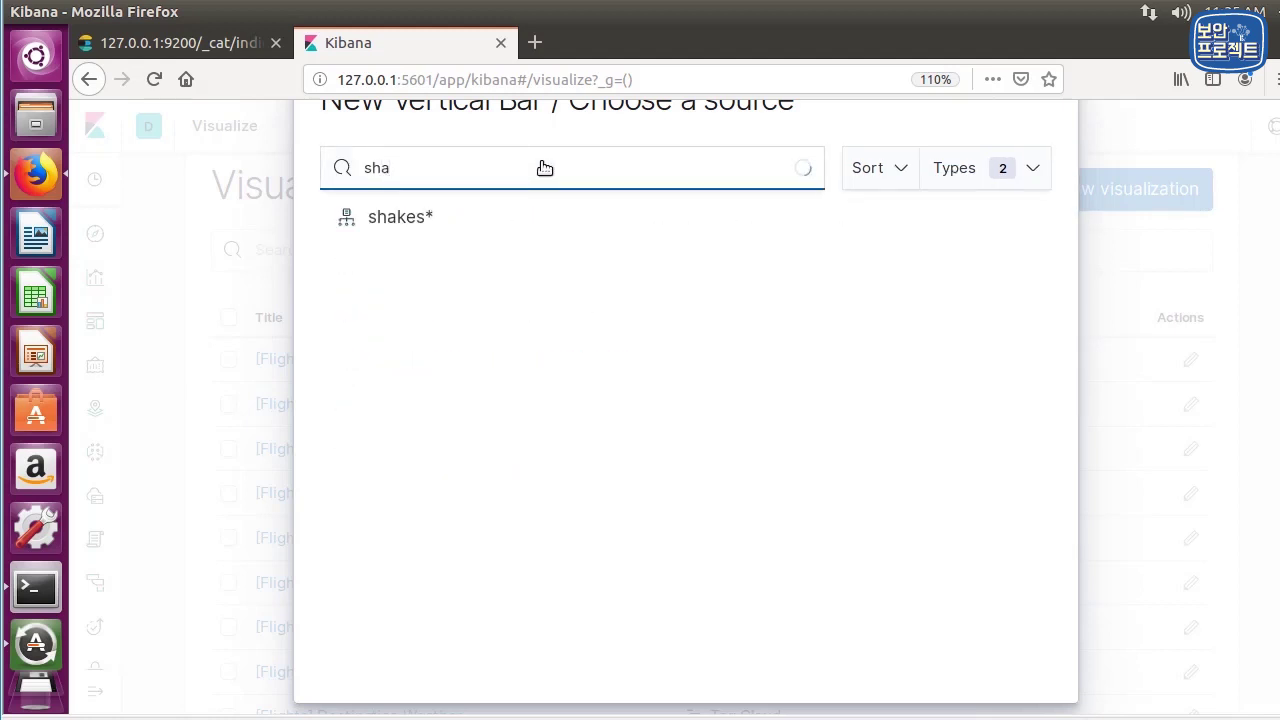
left_click(420, 228)
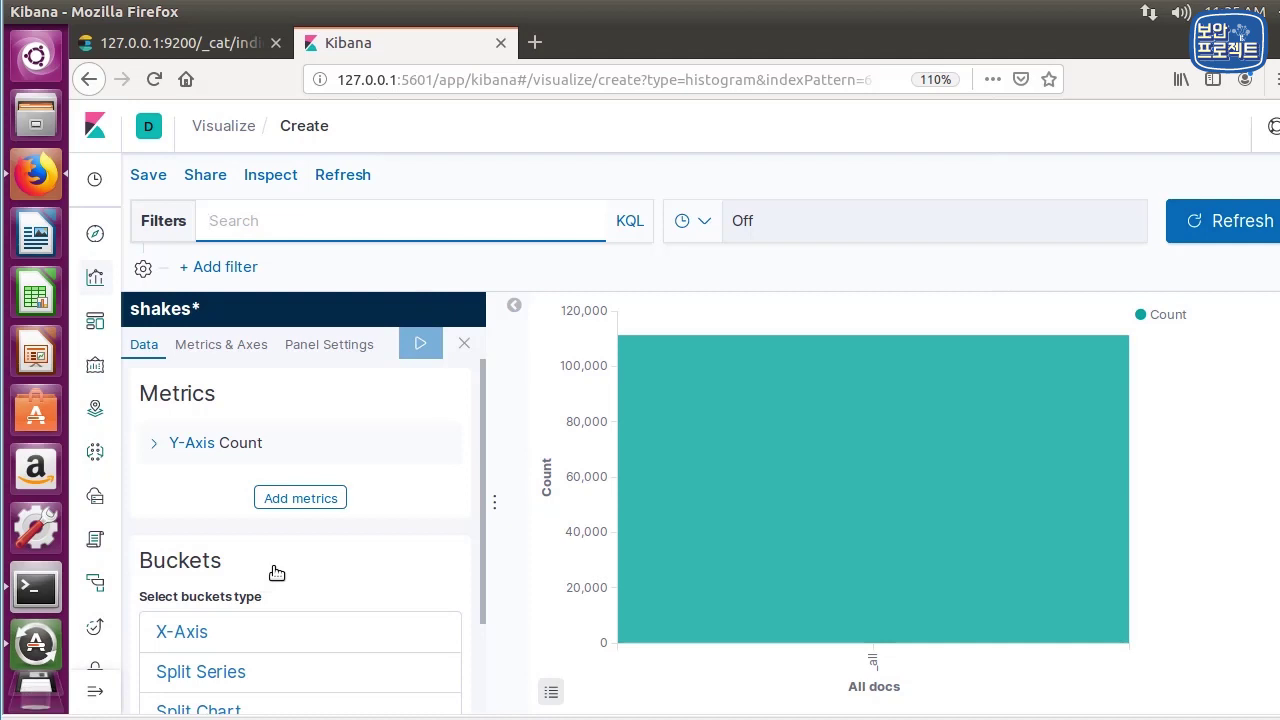
Add an X-Axis bucket with the Significant Terms aggregation on the play_name field
scroll(271, 572, "down", 1)
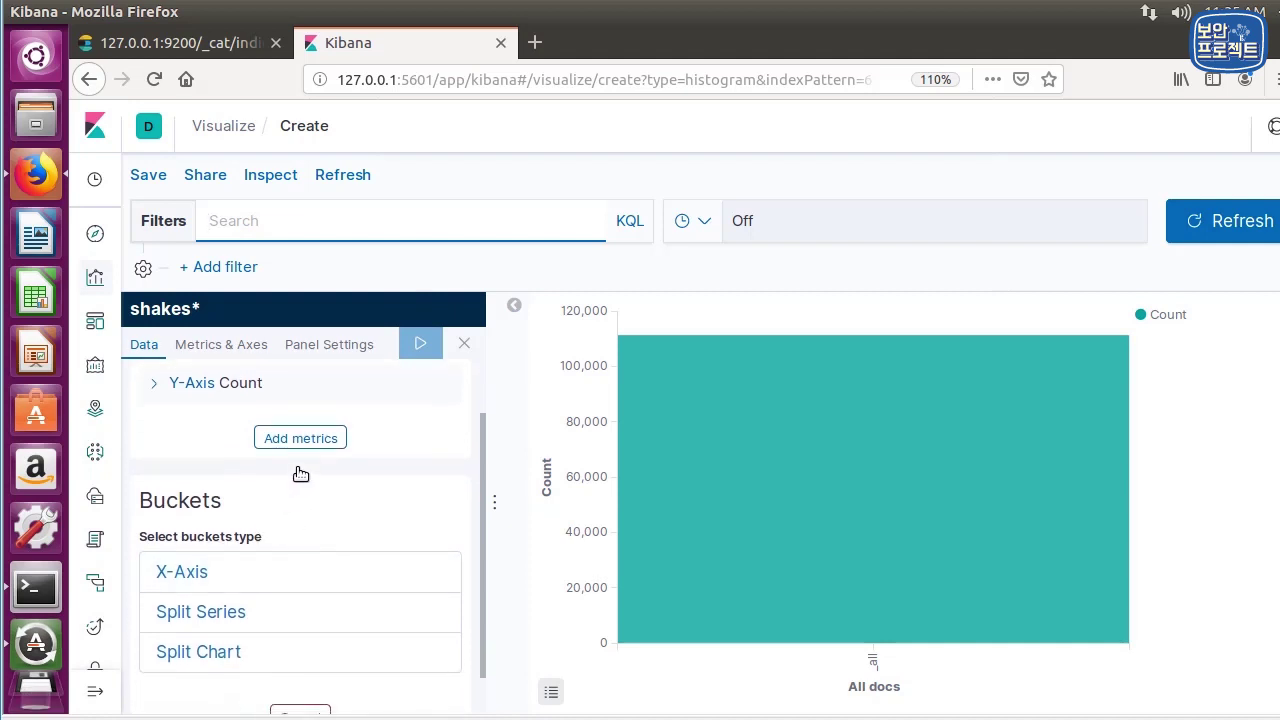
scroll(300, 473, "up", 1)
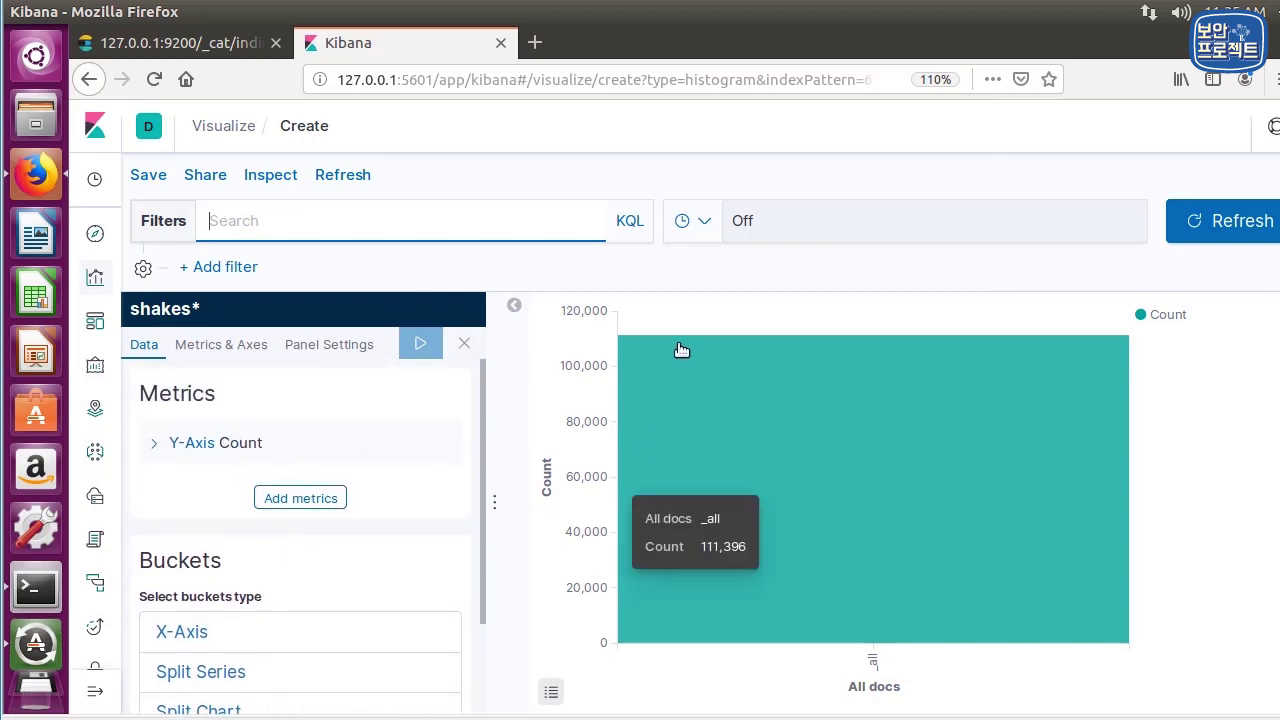
left_click(228, 641)
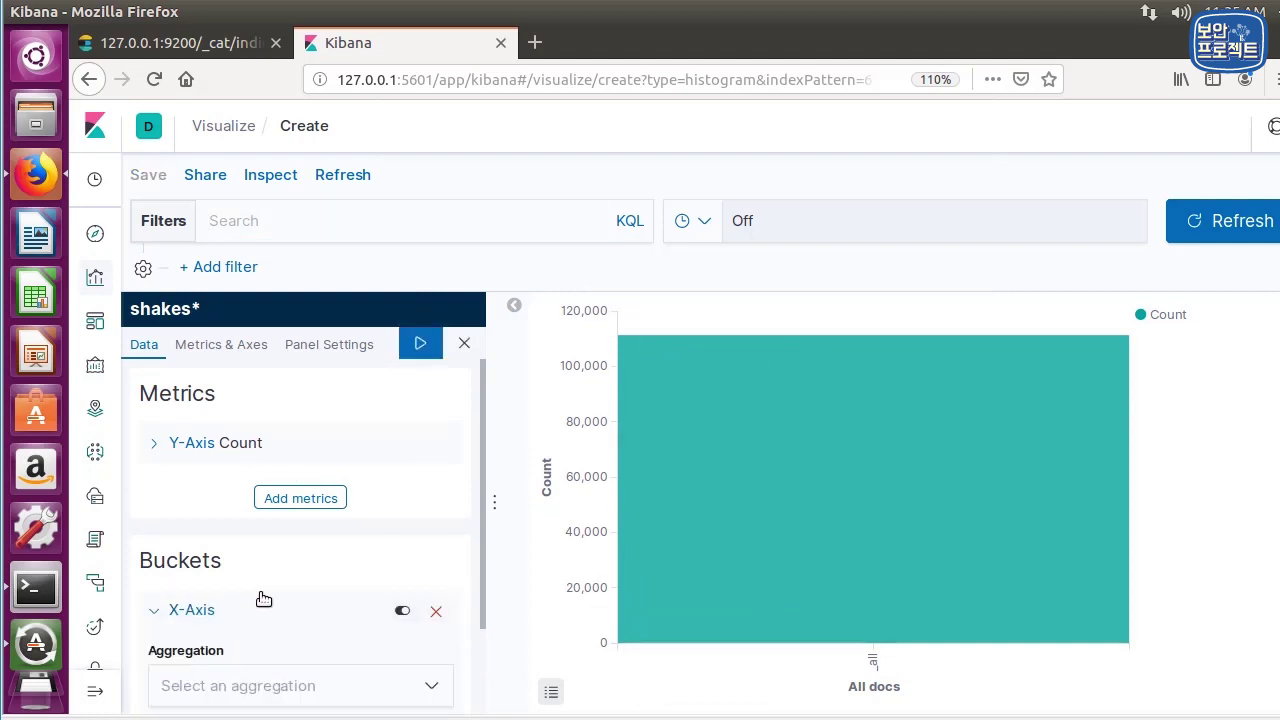
scroll(263, 598, "down", 1)
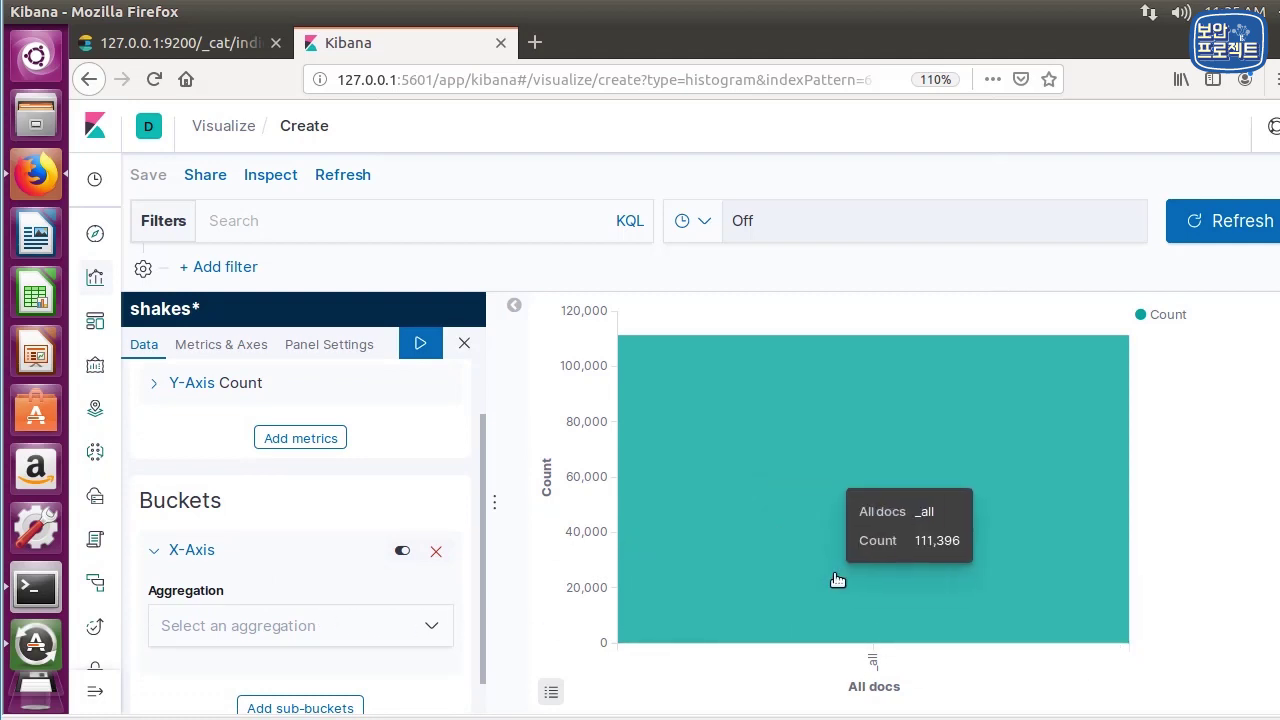
left_click(411, 623)
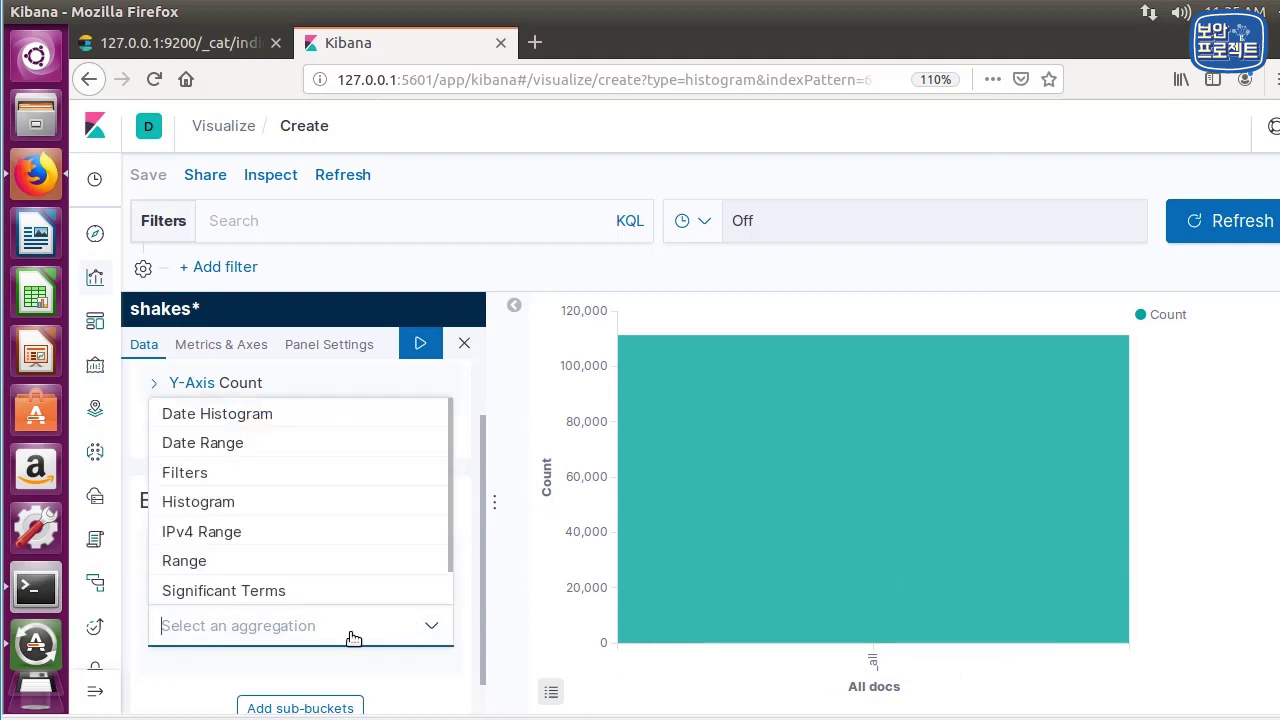
left_click(272, 593)
scroll(289, 690, "down", 1)
left_click(290, 657)
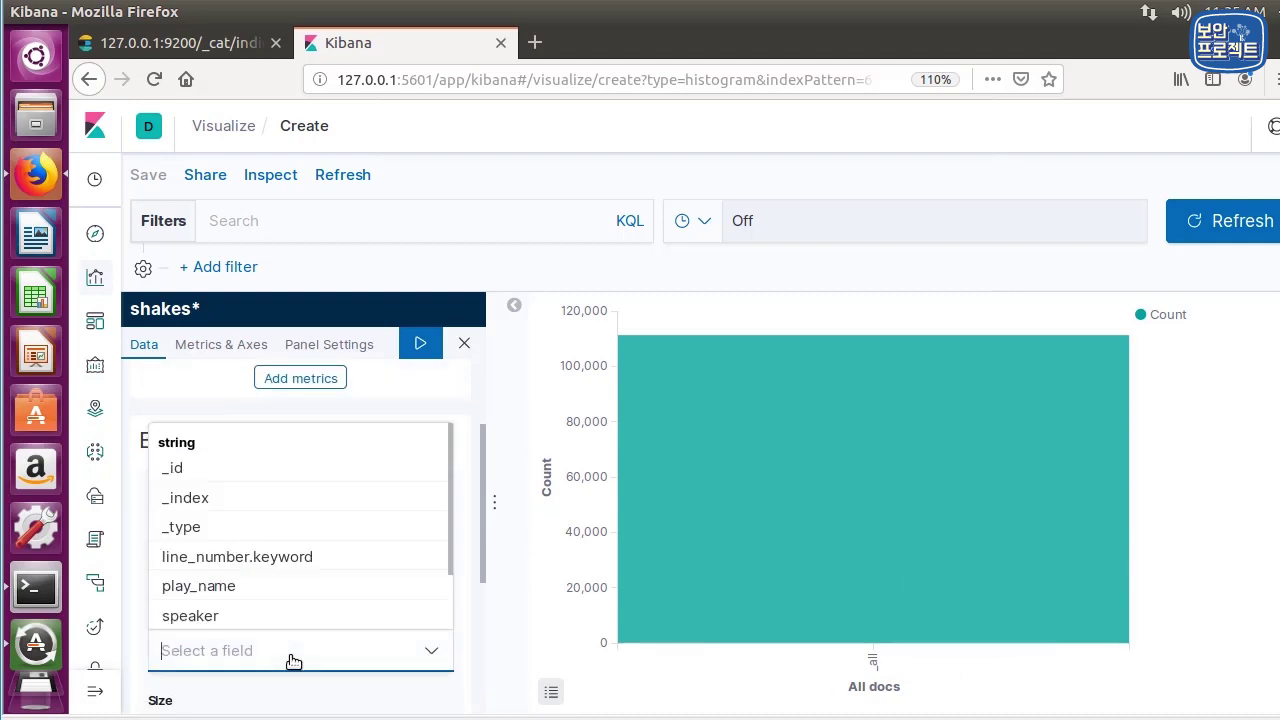
left_click(218, 592)
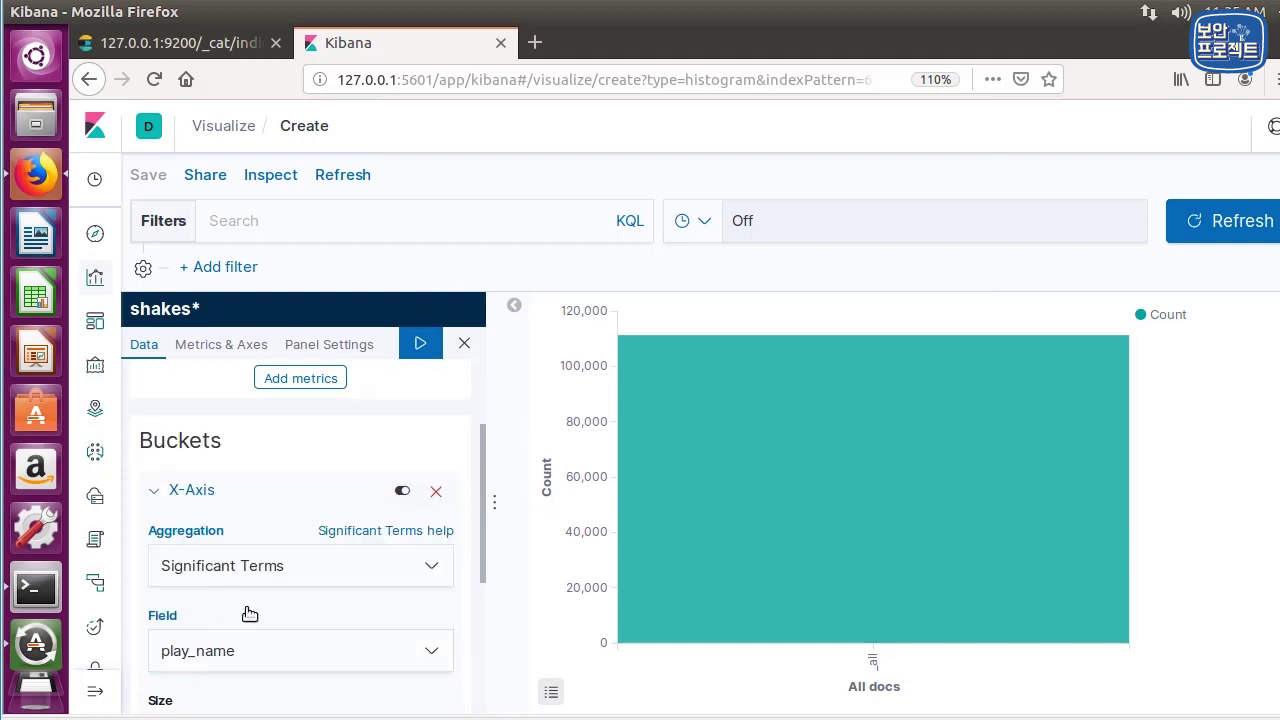
Expand the Y-Axis metric and look through its aggregation options, leaving Count selected
scroll(278, 501, "up", 3)
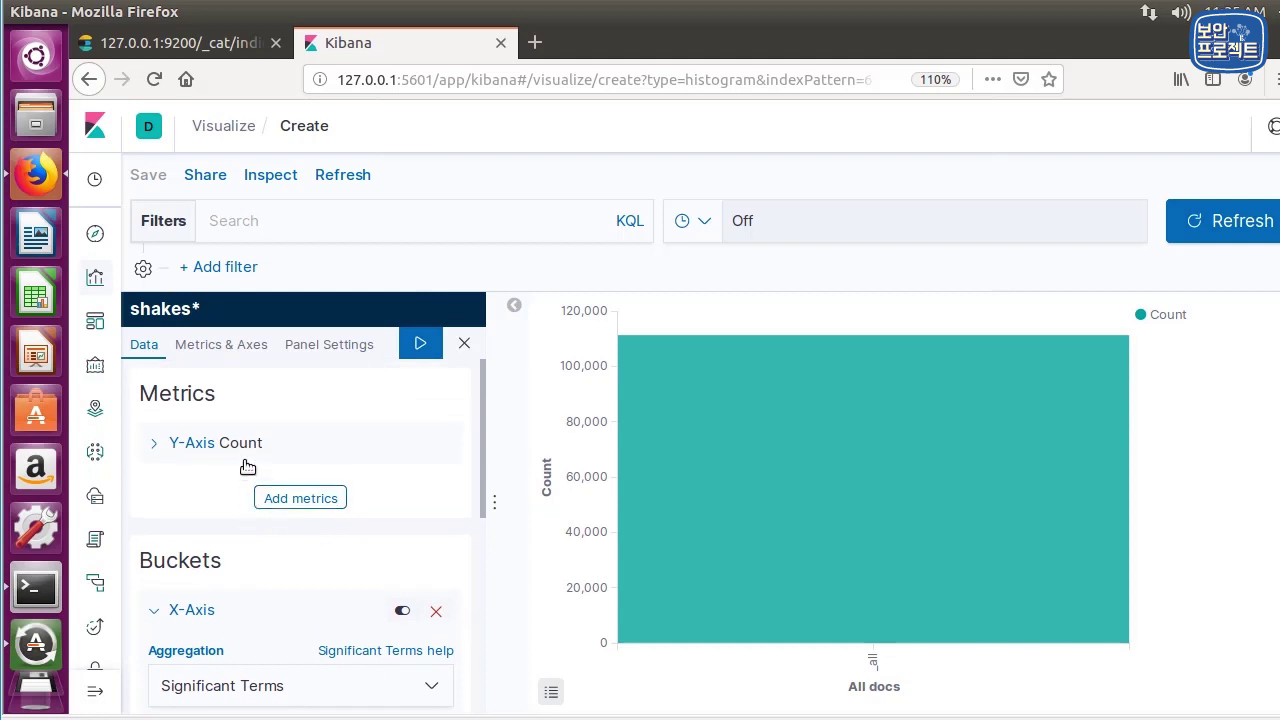
left_click(168, 454)
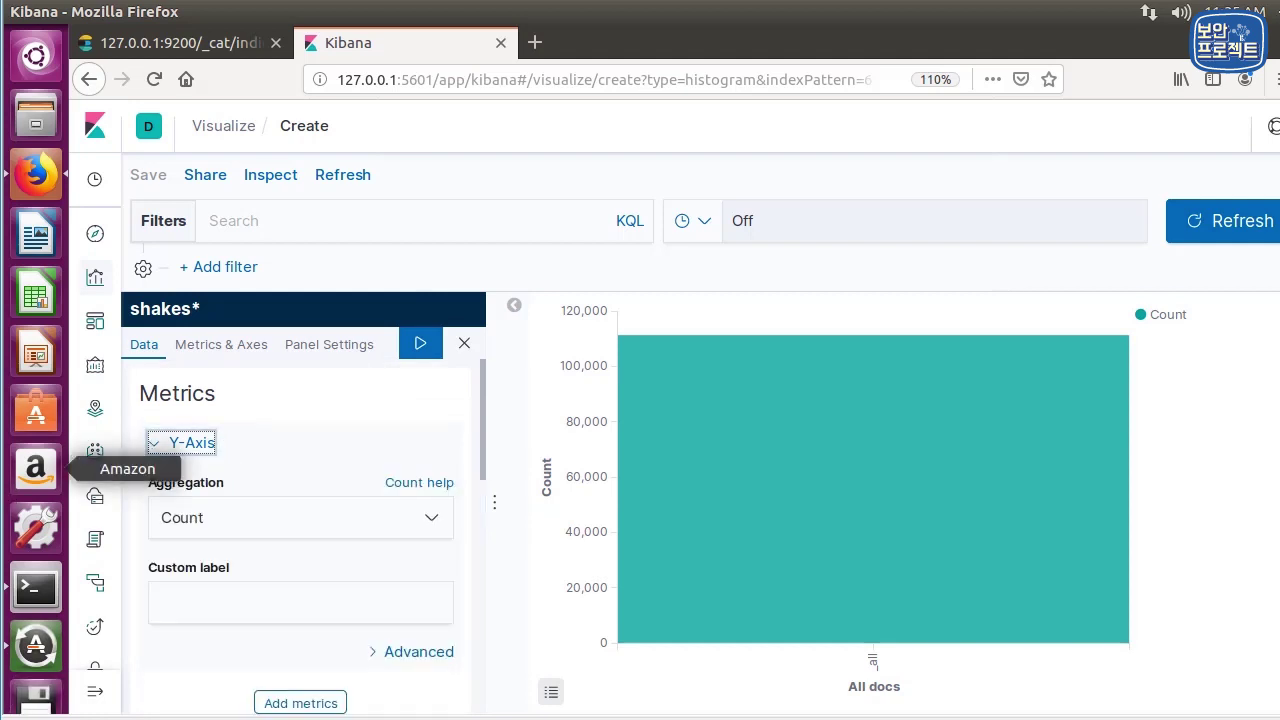
left_click(270, 521)
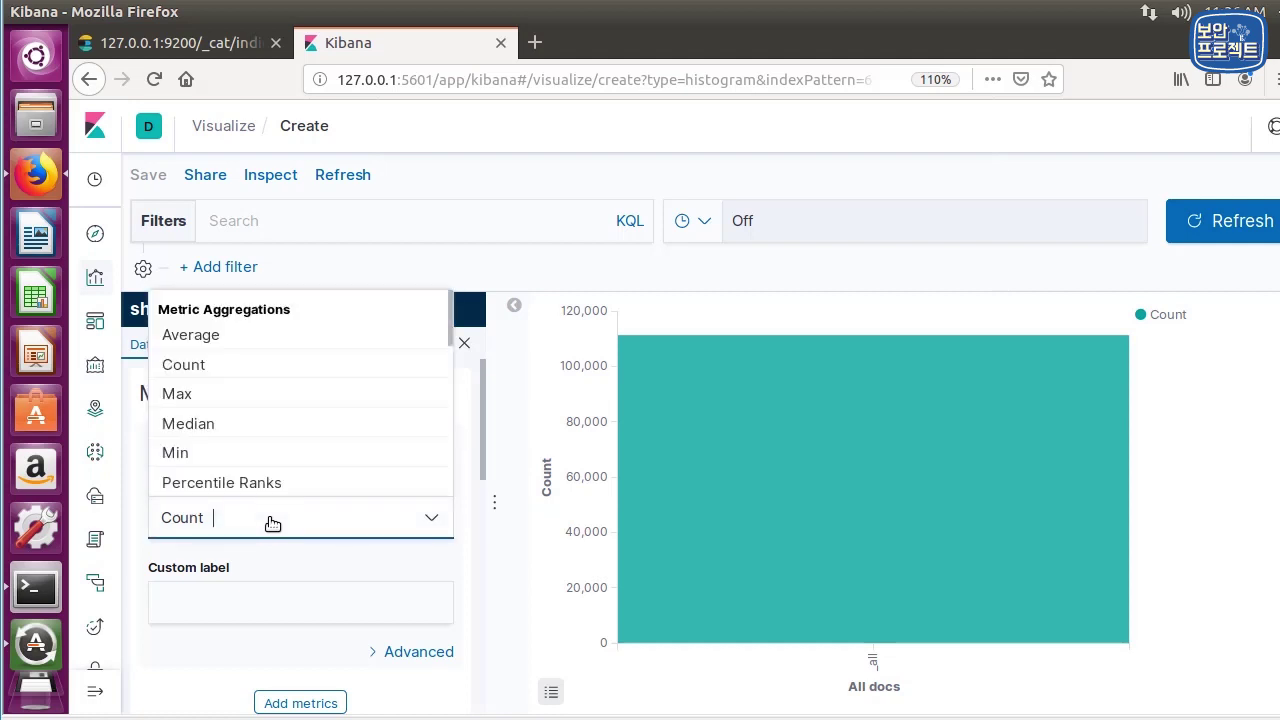
left_click(217, 521)
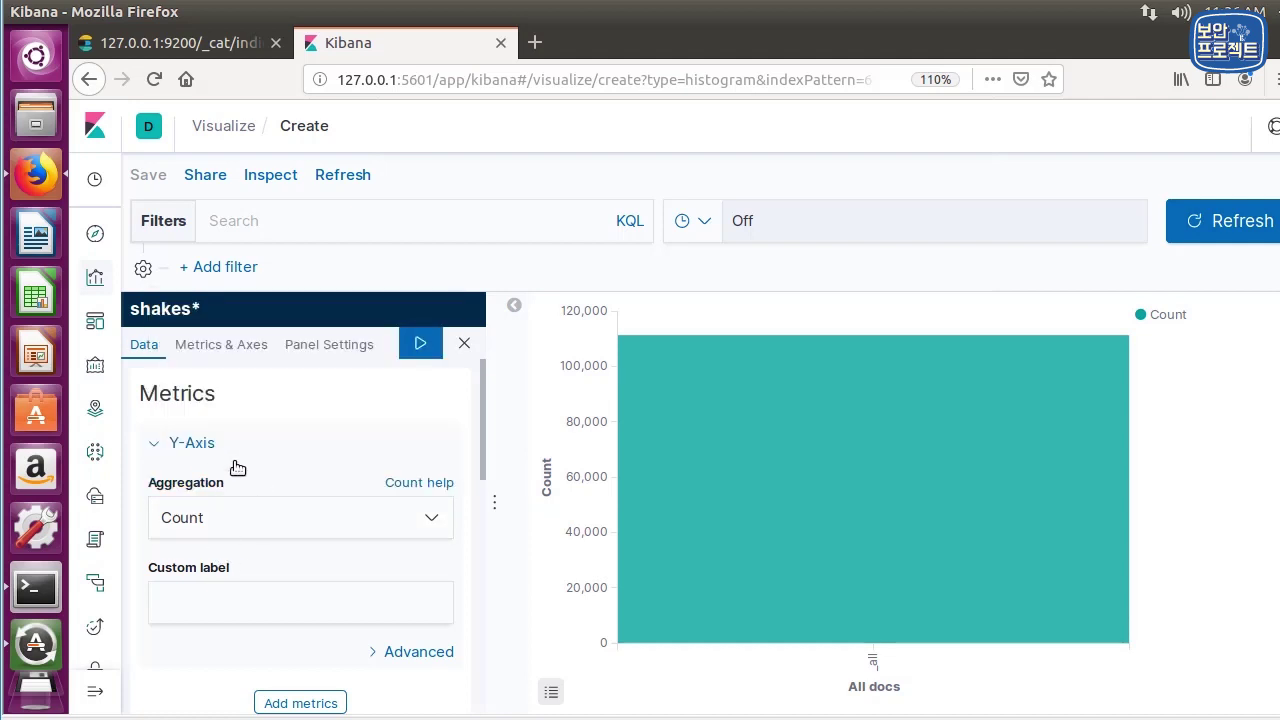
scroll(366, 478, "down", 2)
scroll(391, 468, "up", 1)
left_click(420, 457)
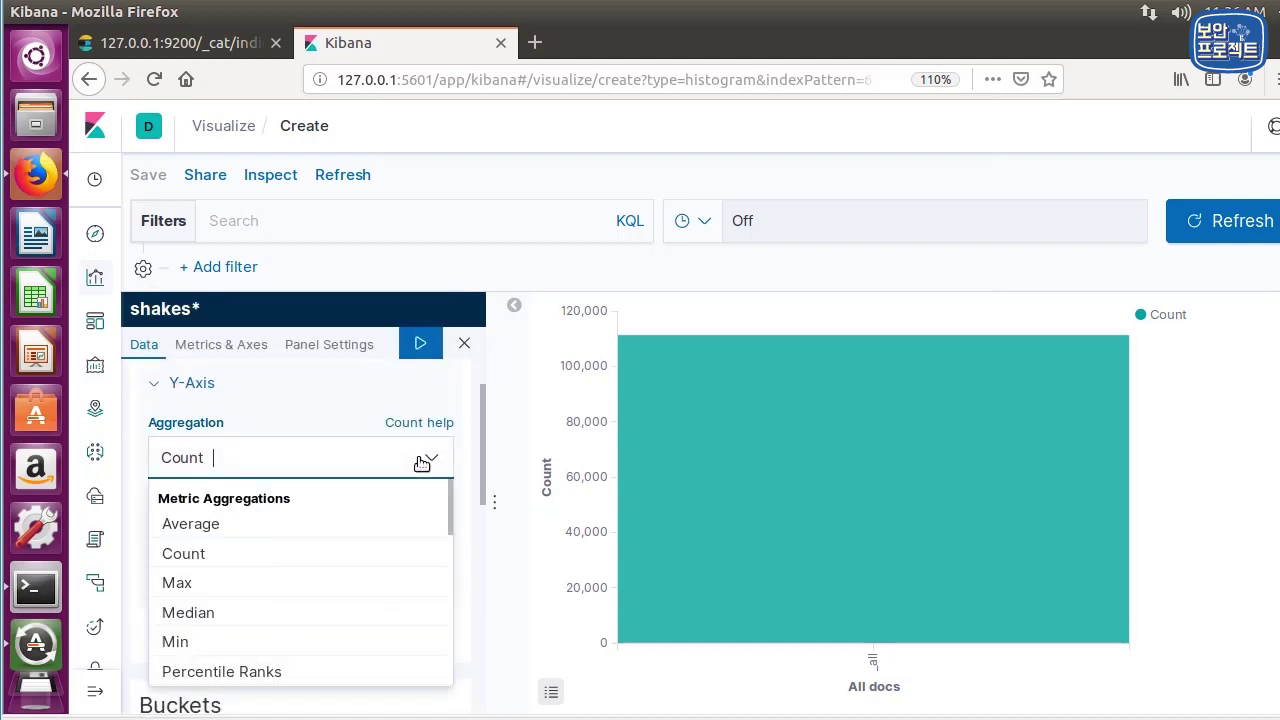
left_click(190, 554)
left_click(235, 550)
scroll(322, 612, "up", 1)
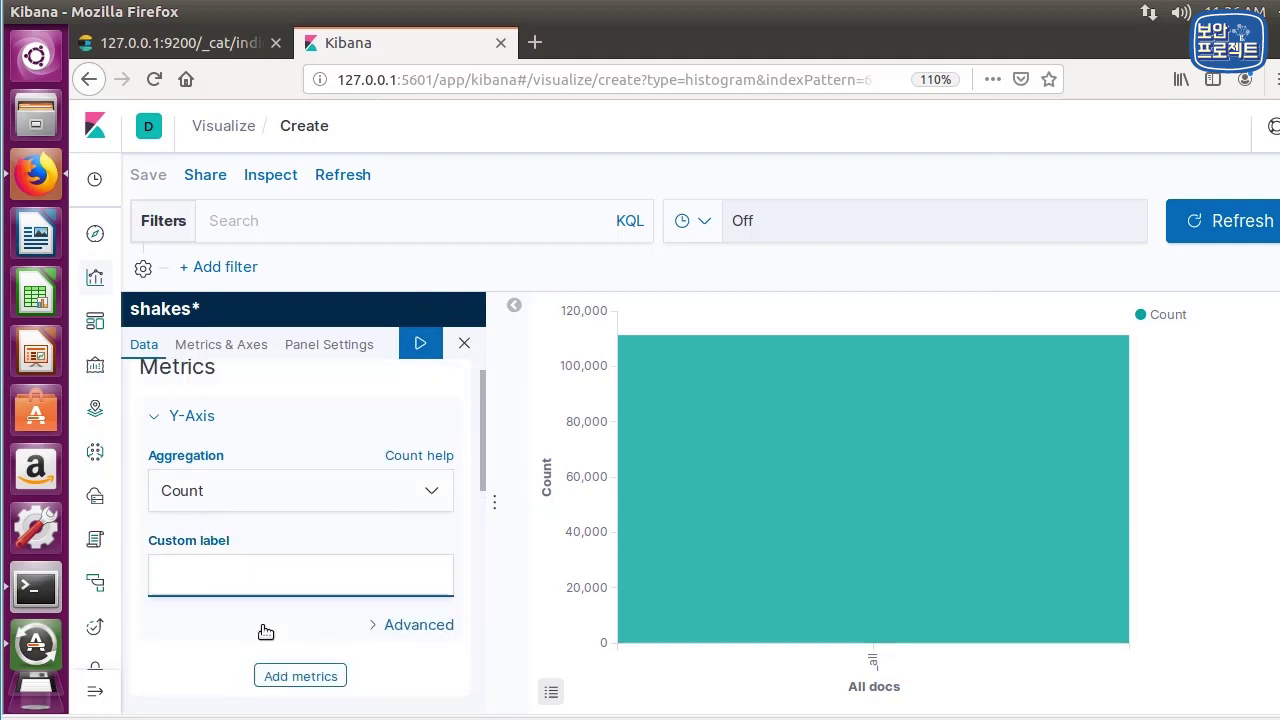
scroll(329, 597, "down", 2)
left_click(323, 588)
scroll(217, 551, "down", 1)
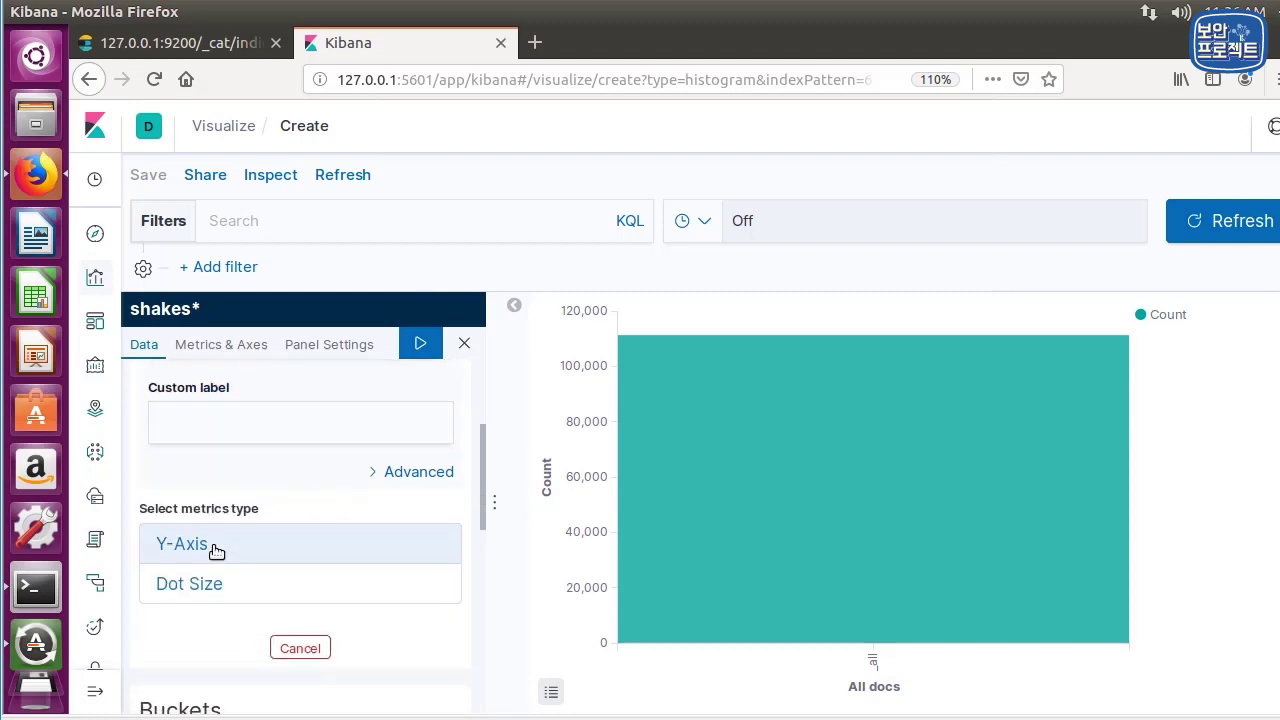
Set the Y-Axis metric to Unique Count on the speaker field and try to apply the changes
scroll(229, 543, "up", 3)
left_click(263, 605)
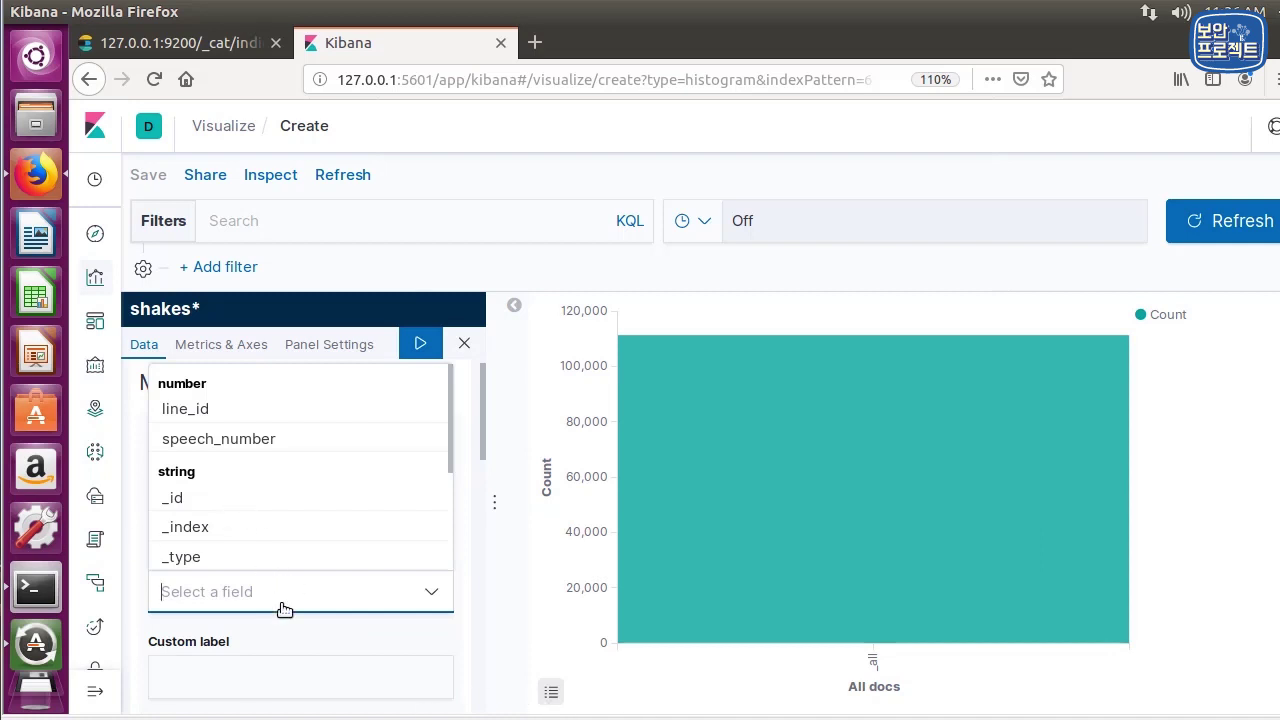
left_click(308, 632)
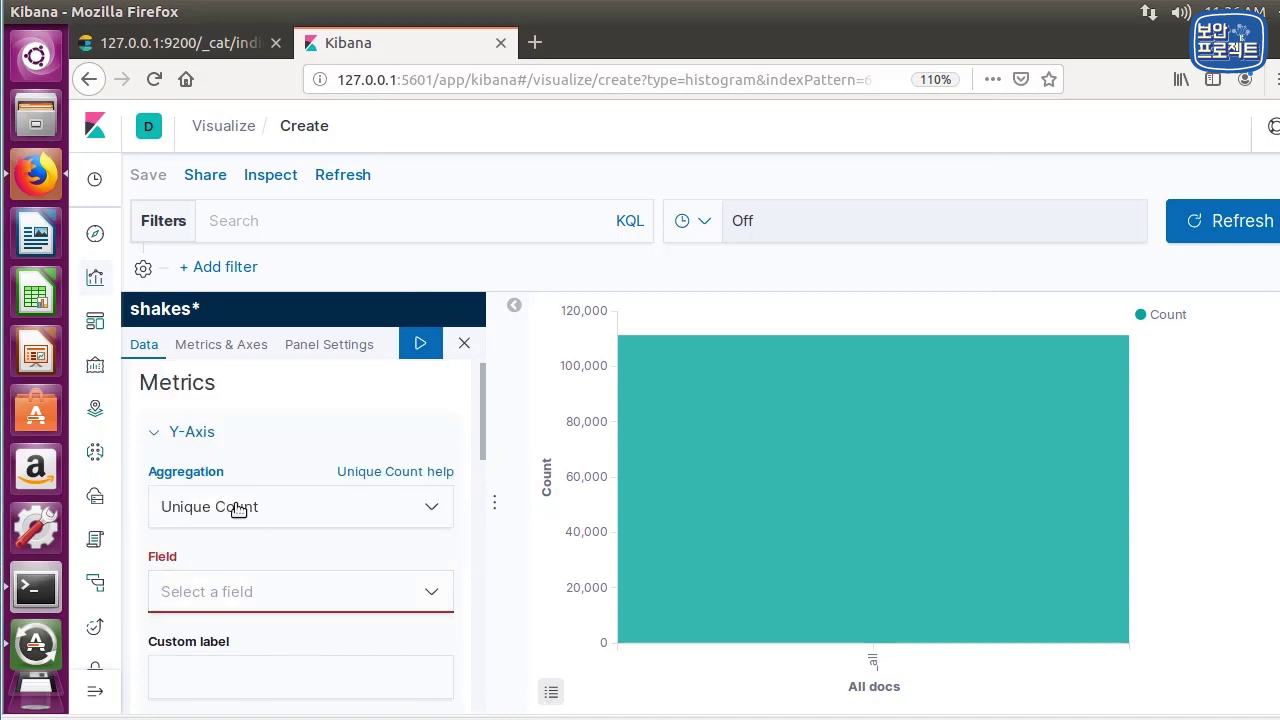
left_click(240, 591)
scroll(247, 524, "down", 3)
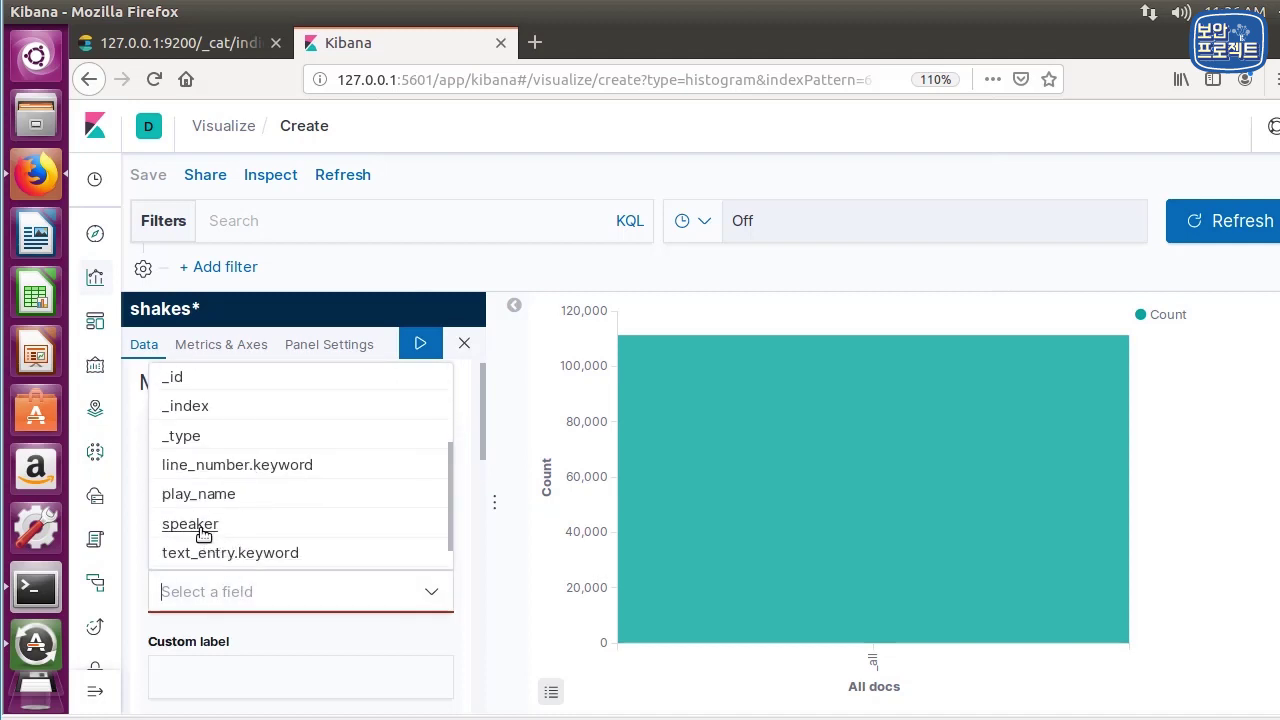
left_click(203, 527)
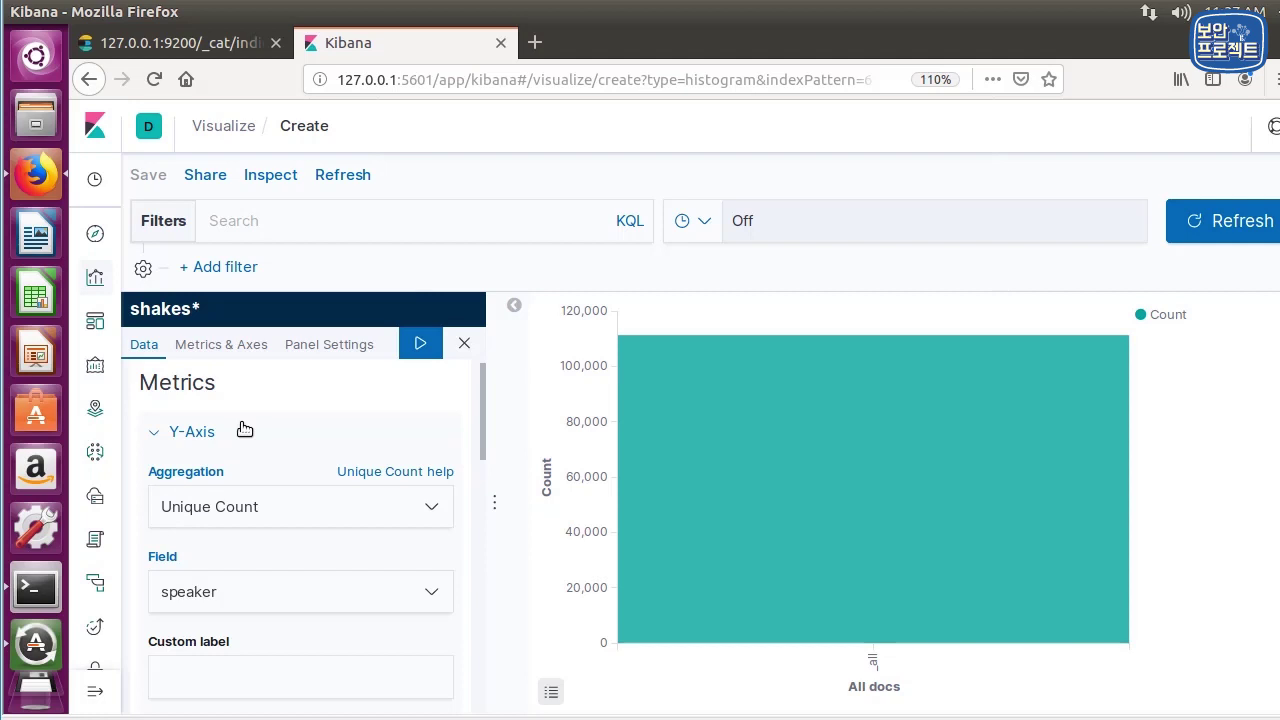
left_click(420, 343)
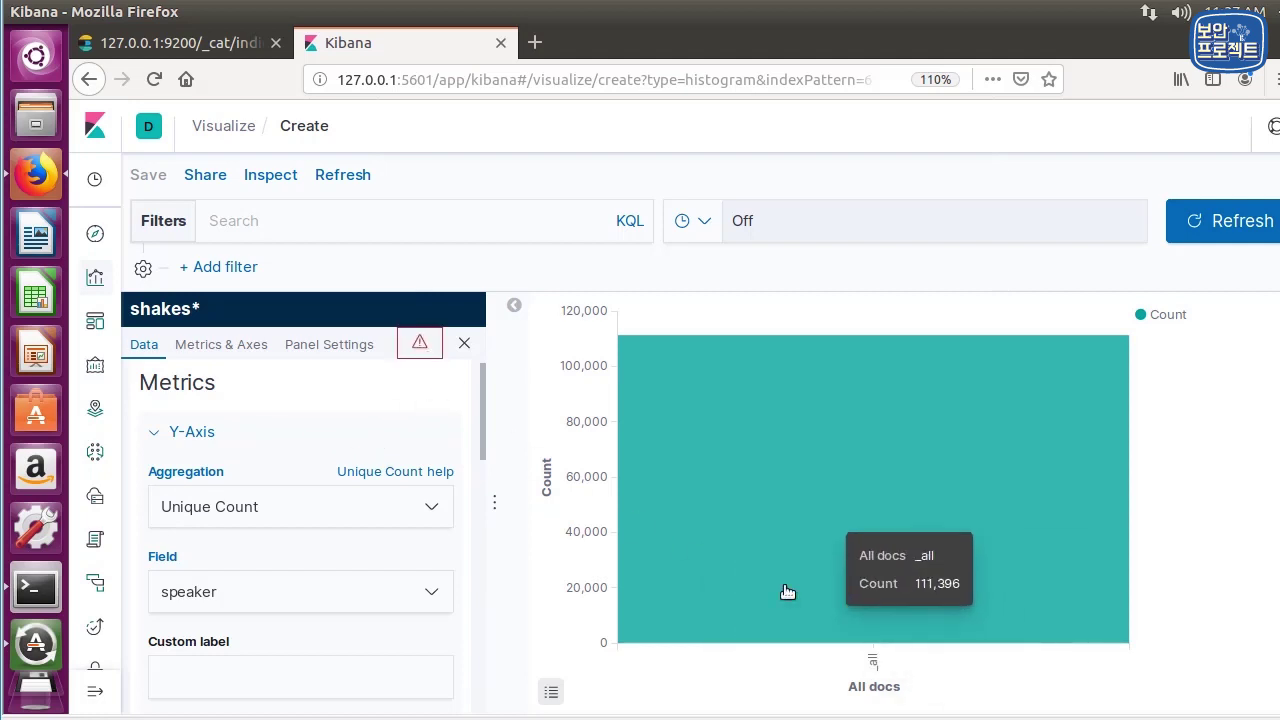
Set the size of the X-Axis Significant Terms bucket to 5 and update the chart
scroll(370, 503, "down", 2)
scroll(368, 502, "down", 1)
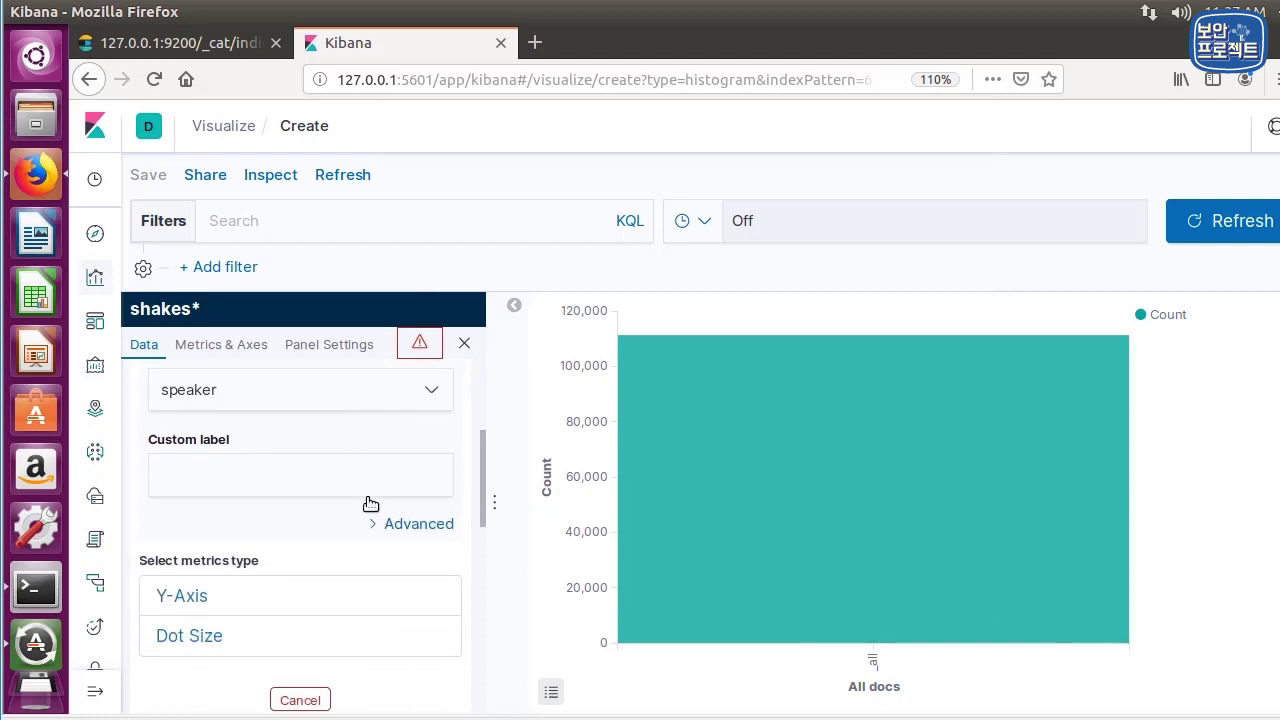
scroll(366, 500, "up", 3)
scroll(309, 462, "down", 3)
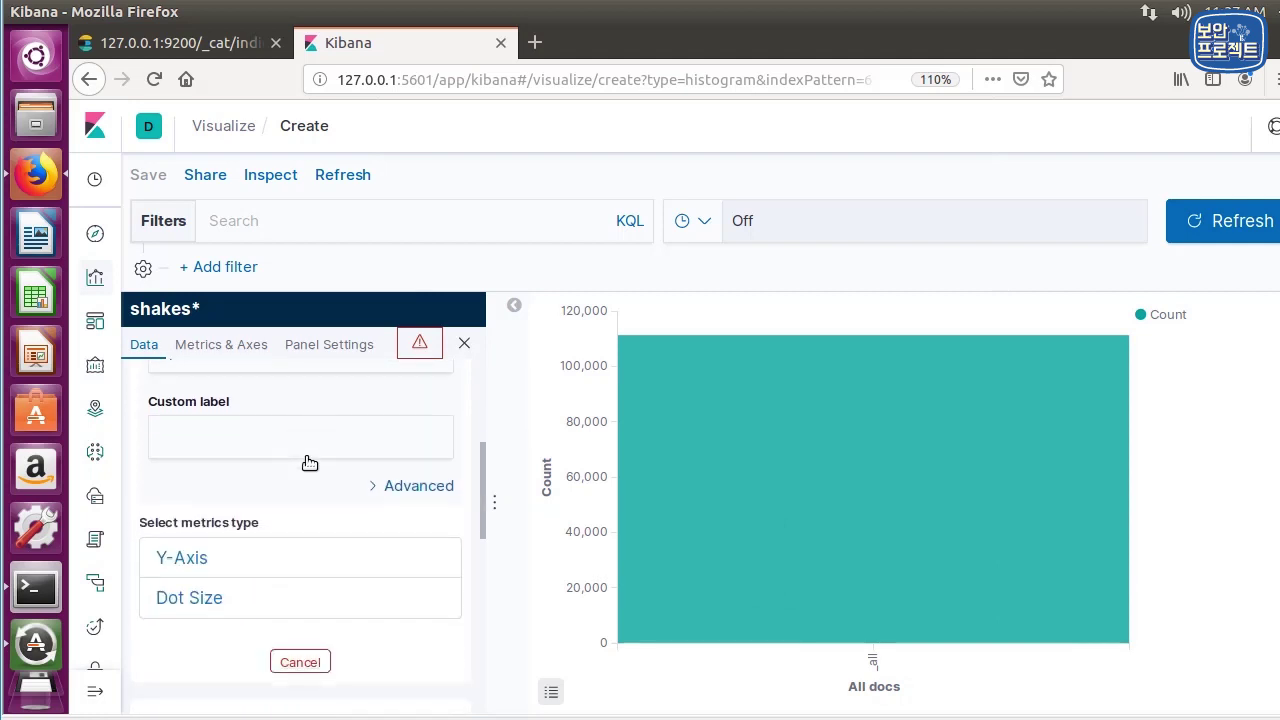
scroll(285, 538, "down", 5)
scroll(292, 440, "up", 2)
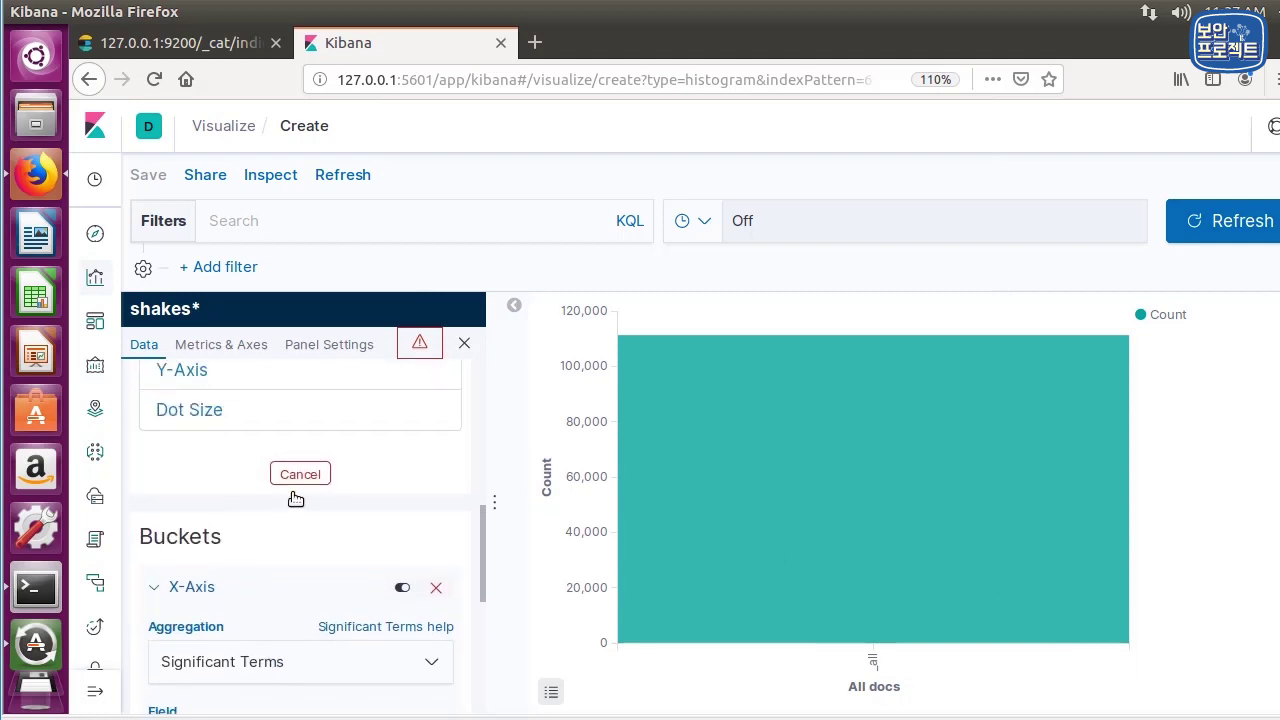
scroll(362, 392, "down", 2)
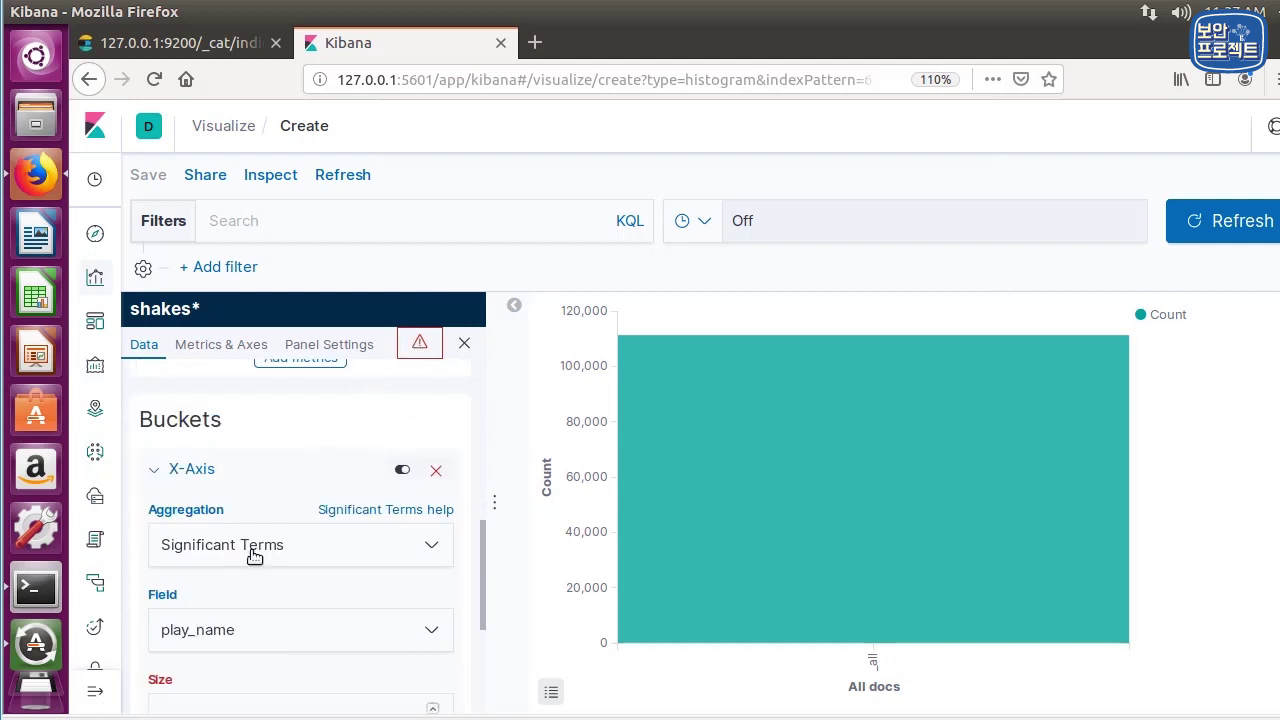
scroll(278, 652, "down", 2)
left_click(297, 583)
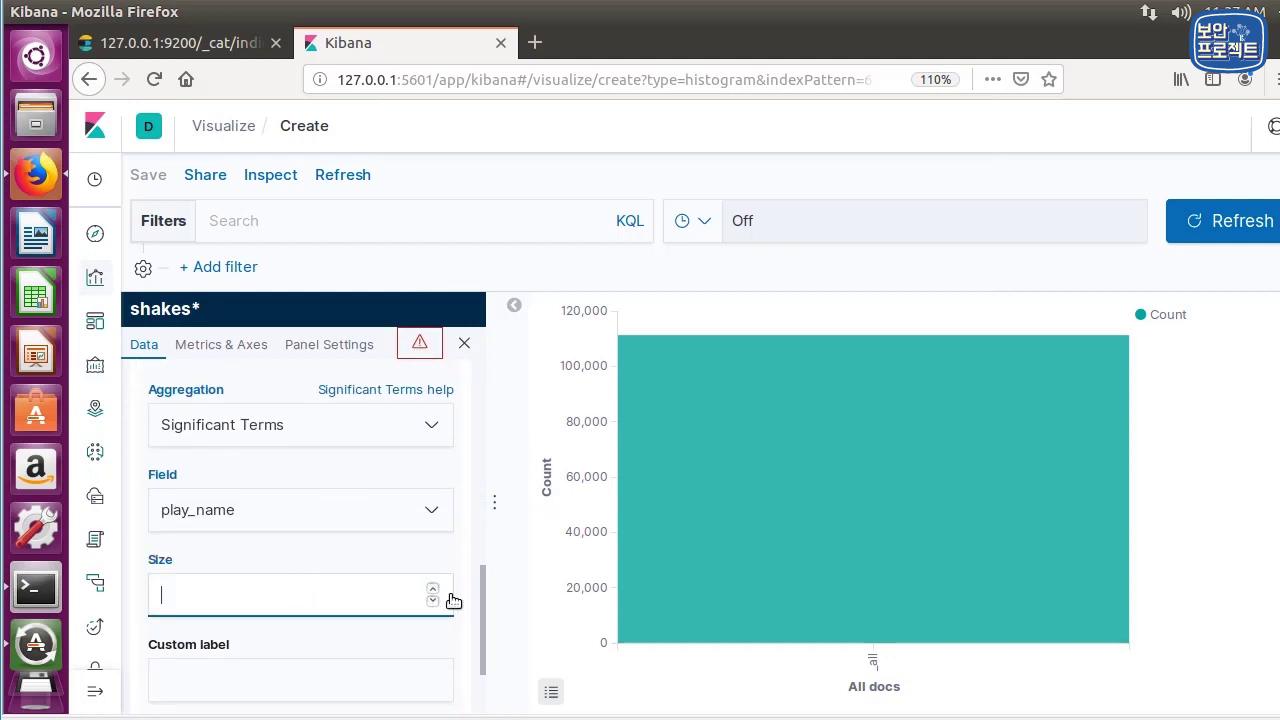
type("1")
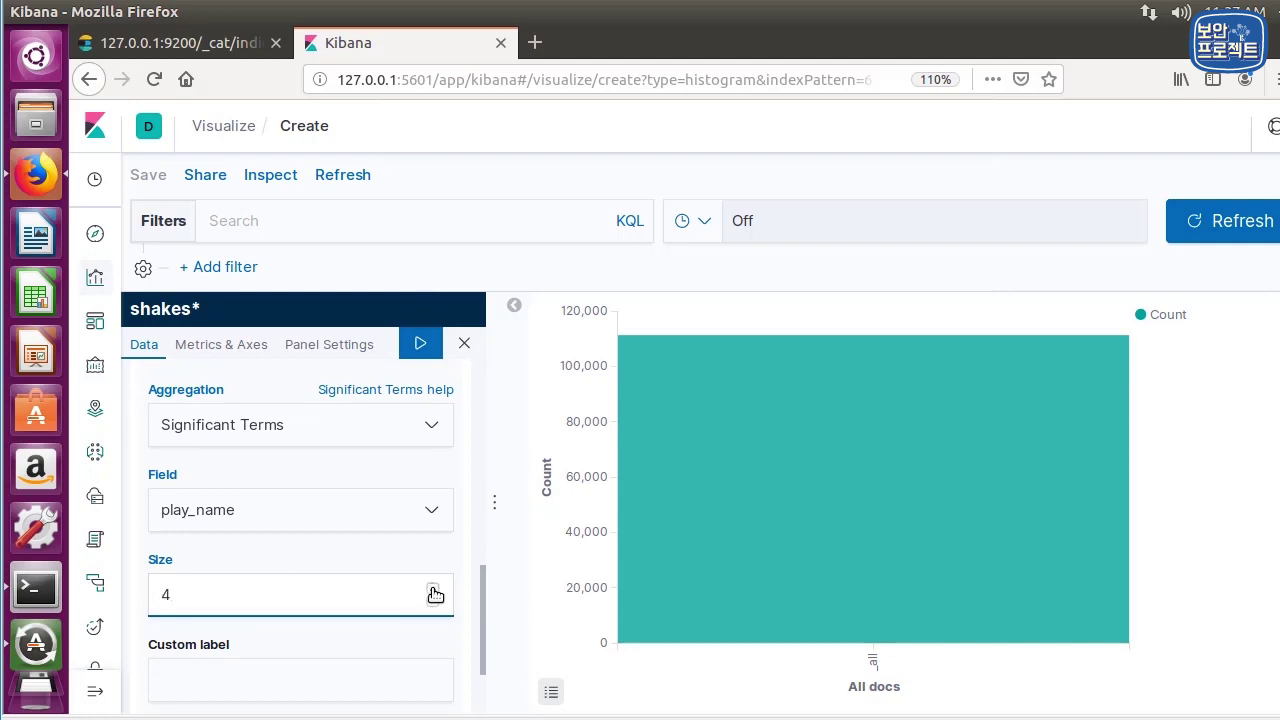
left_click(433, 589)
left_click(420, 343)
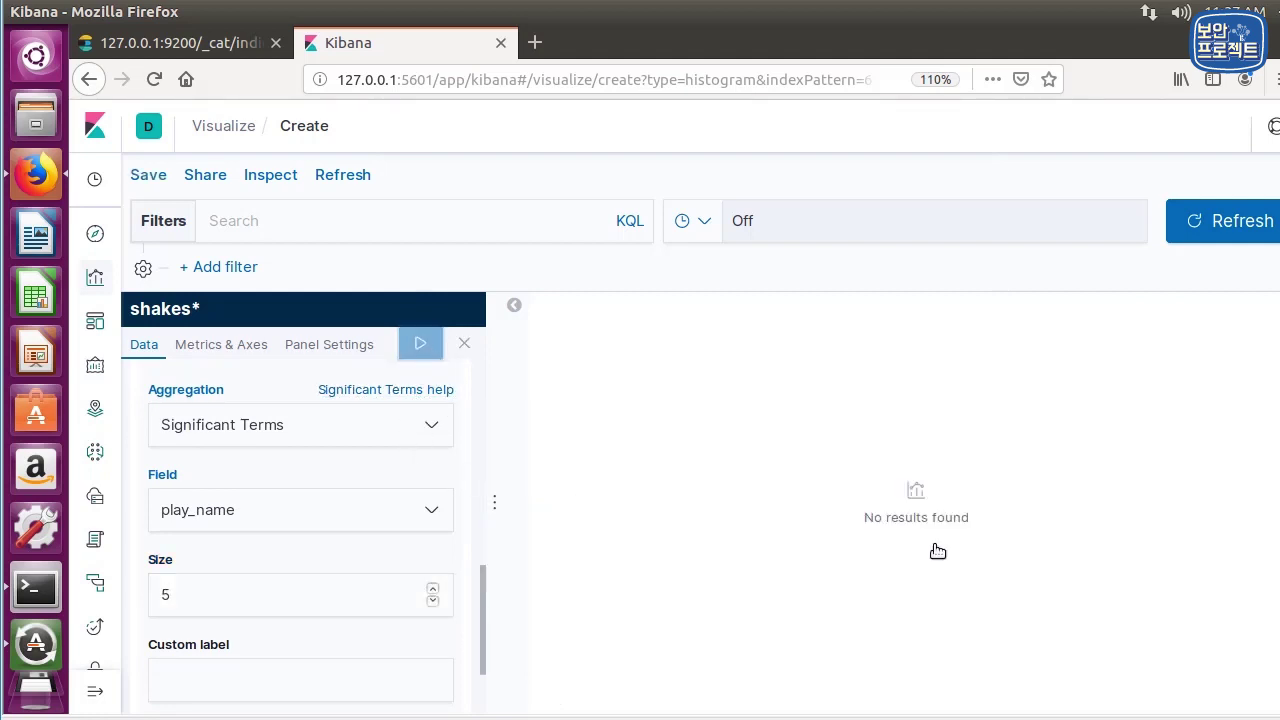
Reduce the X-Axis Significant Terms size to 2 and update the chart again
scroll(347, 590, "up", 1)
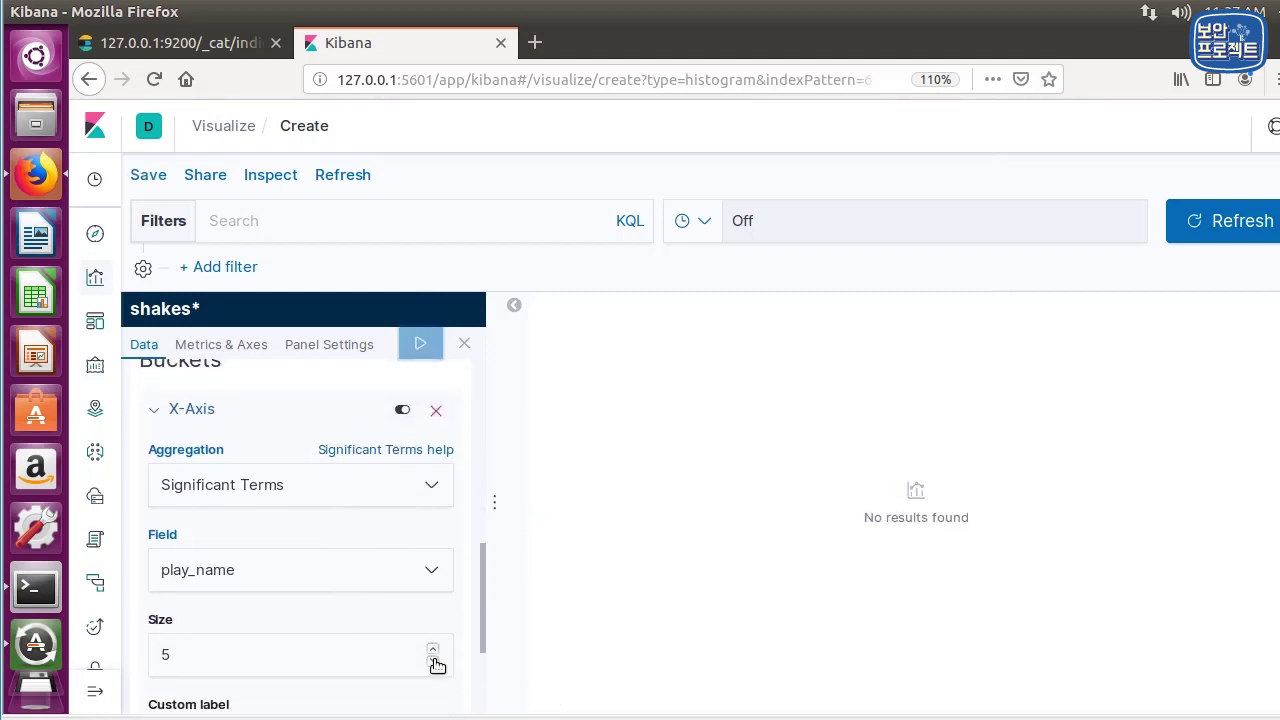
left_click(433, 663)
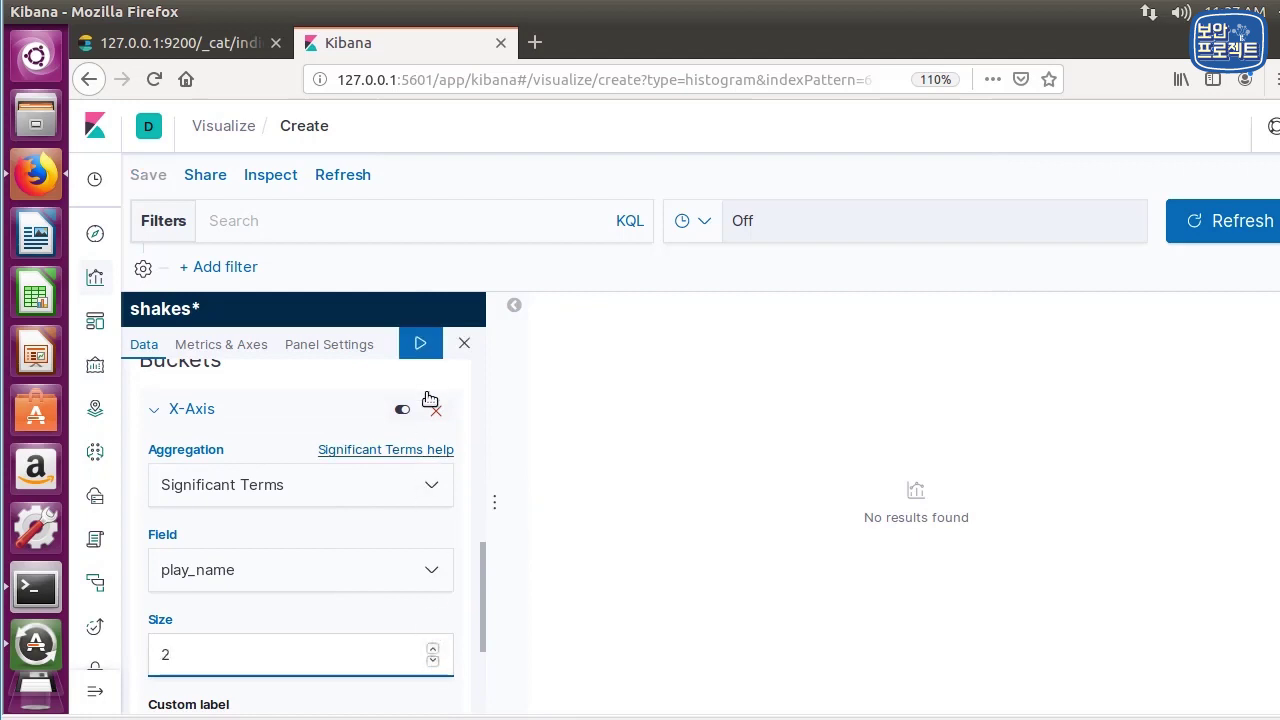
left_click(420, 343)
scroll(318, 580, "up", 4)
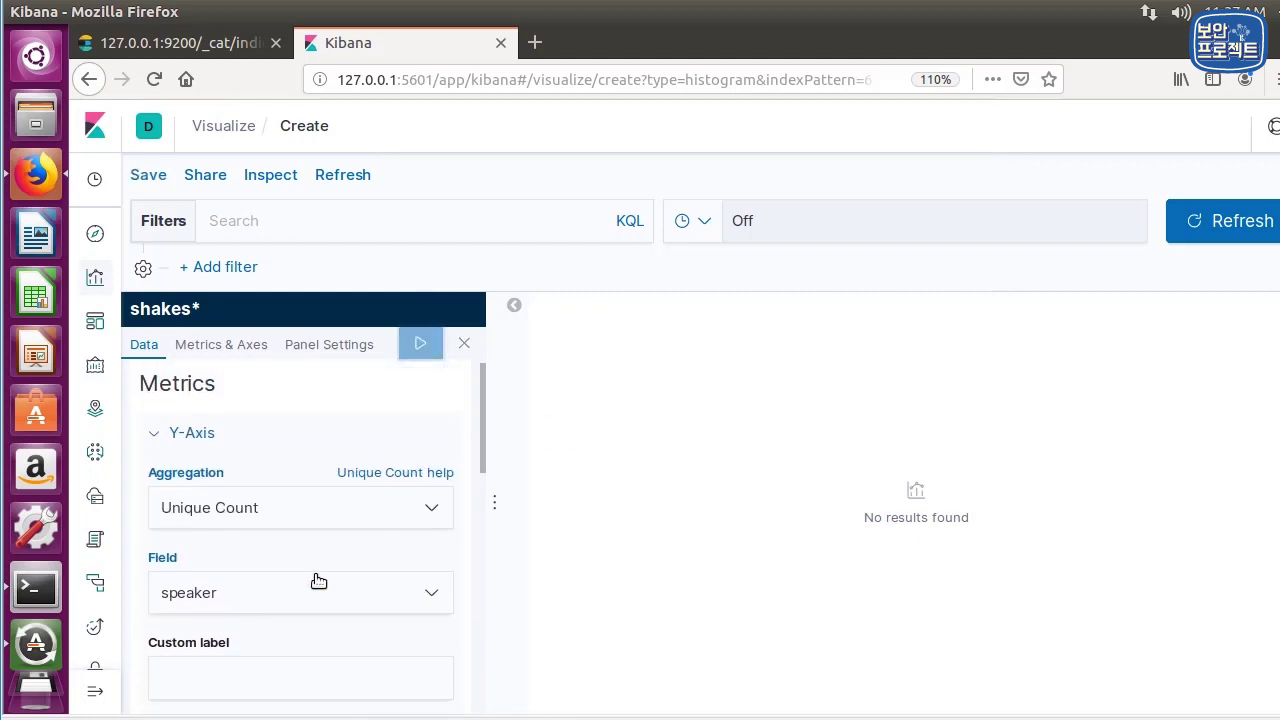
Set the aggregation of the X-Axis bucket to Terms
scroll(318, 580, "down", 7)
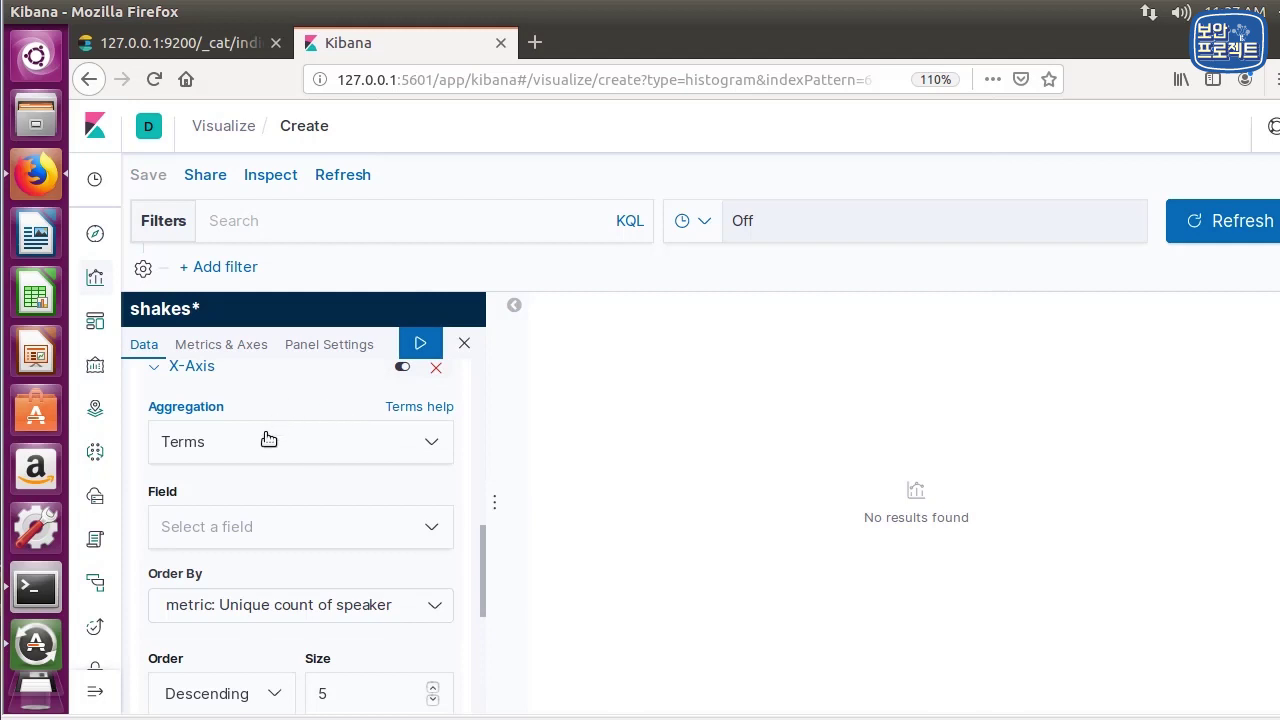
left_click(268, 440)
scroll(229, 650, "down", 1)
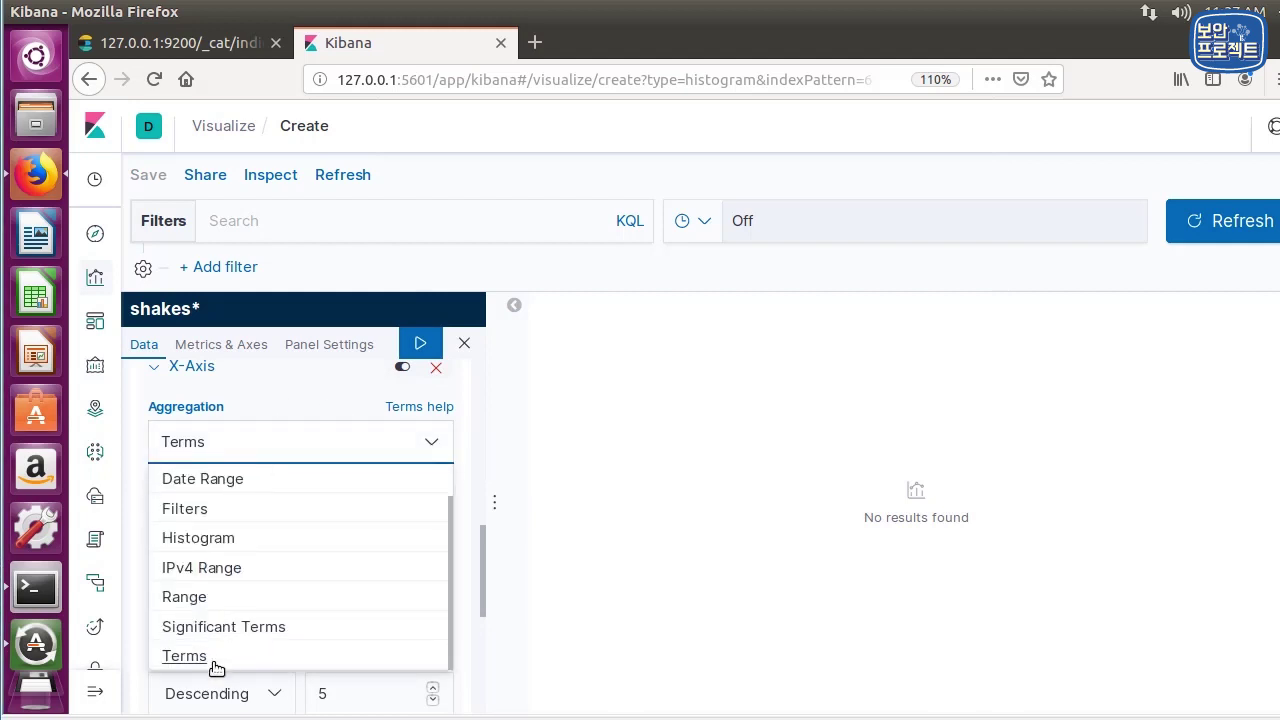
left_click(185, 656)
left_click(259, 452)
scroll(257, 585, "down", 1)
left_click(257, 657)
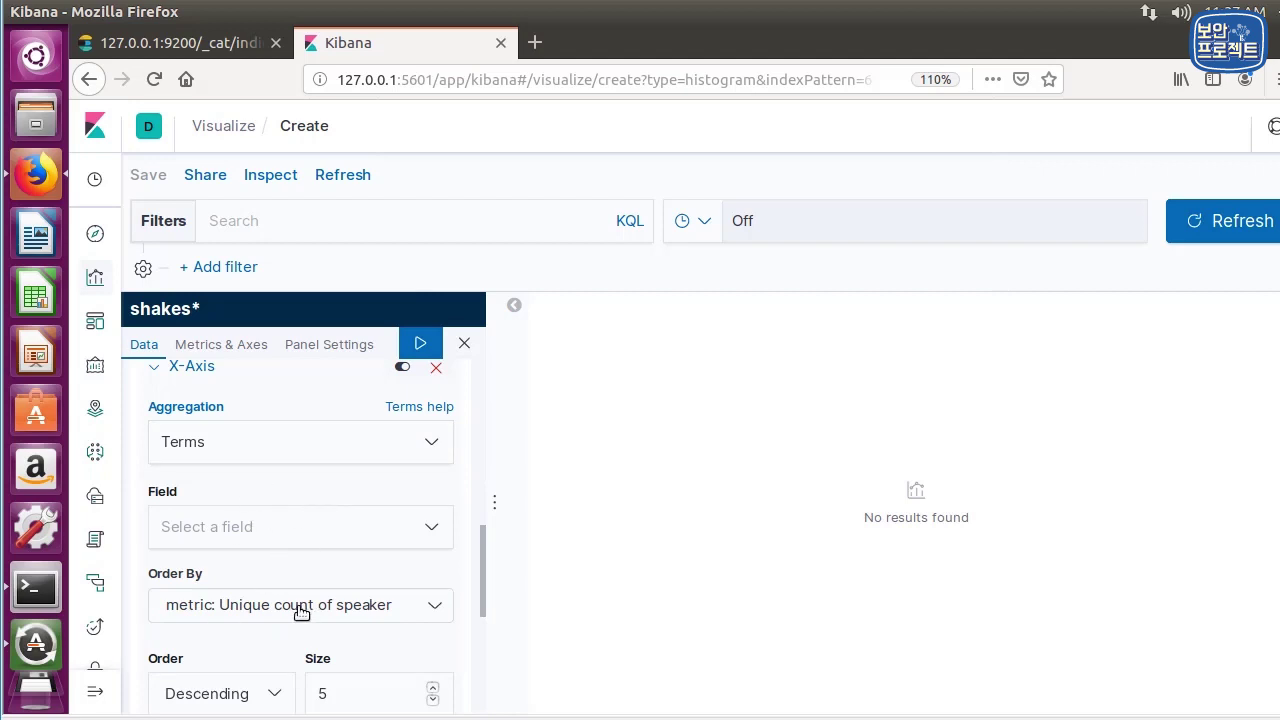
Choose play_name as the field of the X-Axis Terms bucket and update the chart
scroll(294, 586, "down", 1)
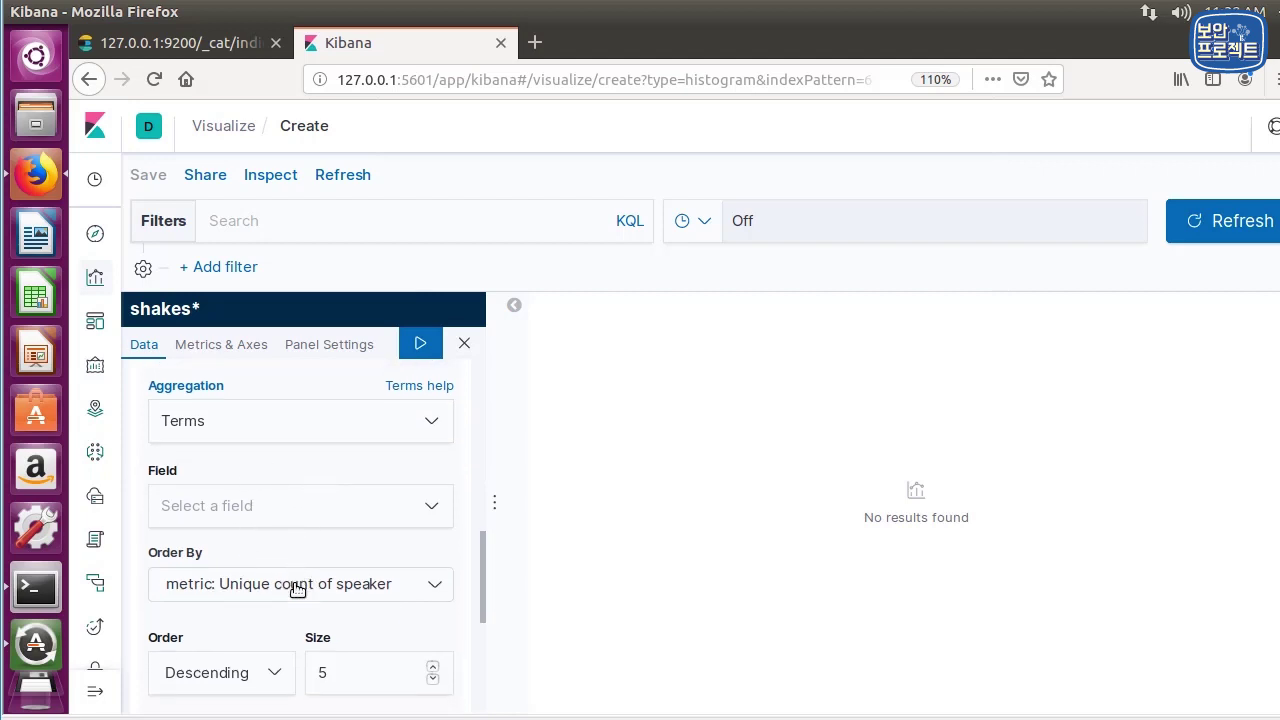
left_click(308, 485)
scroll(209, 651, "down", 3)
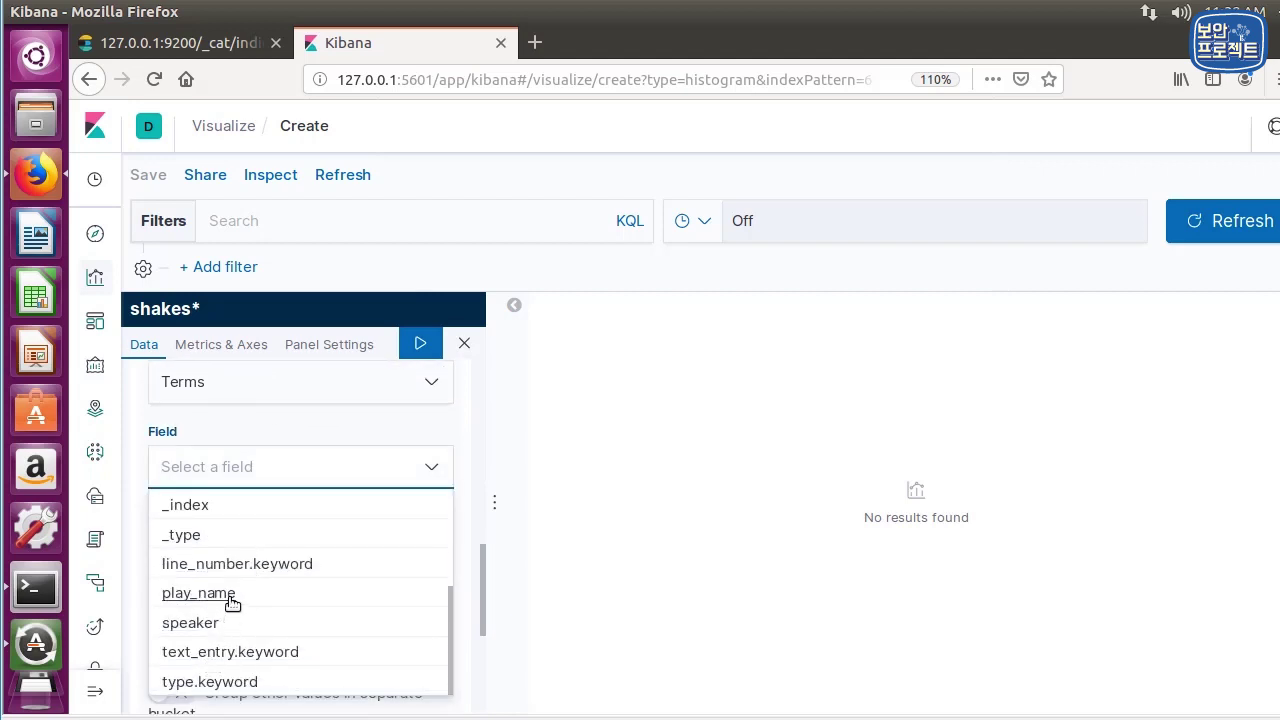
left_click(199, 594)
scroll(374, 563, "down", 4)
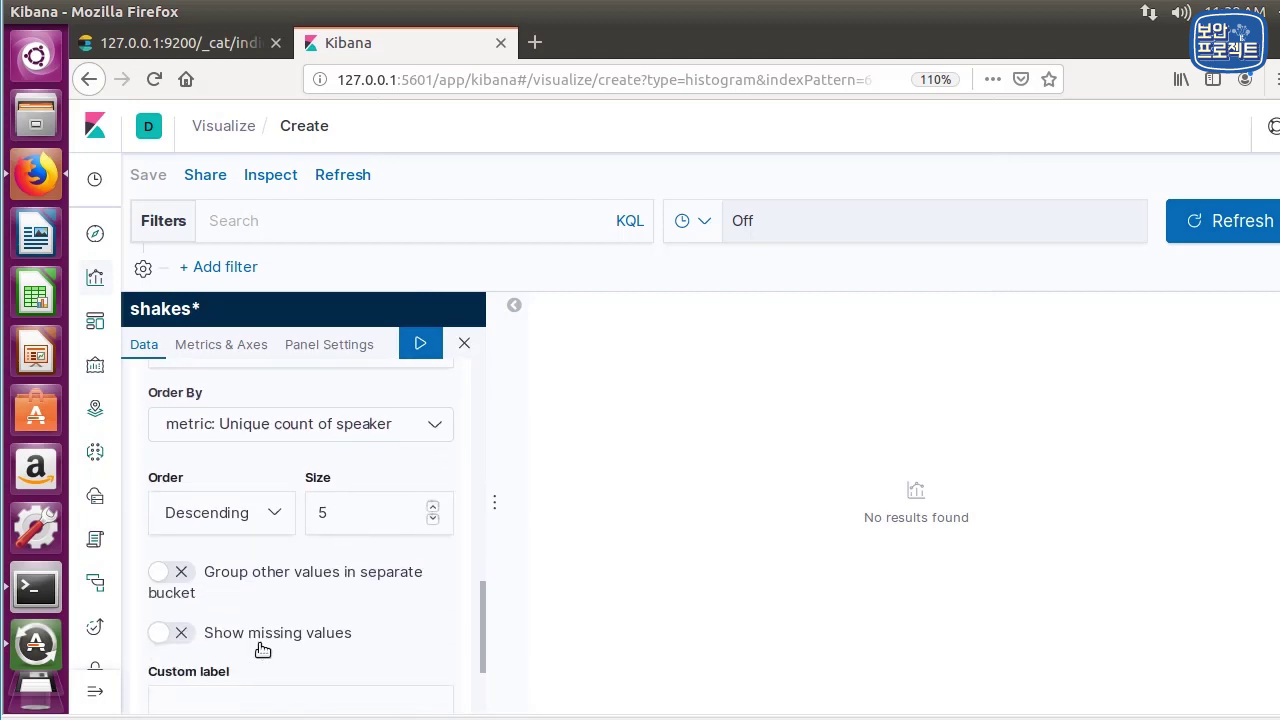
left_click(420, 352)
Set the size of the X-Axis Terms bucket to 7 and update the chart
scroll(263, 525, "up", 3)
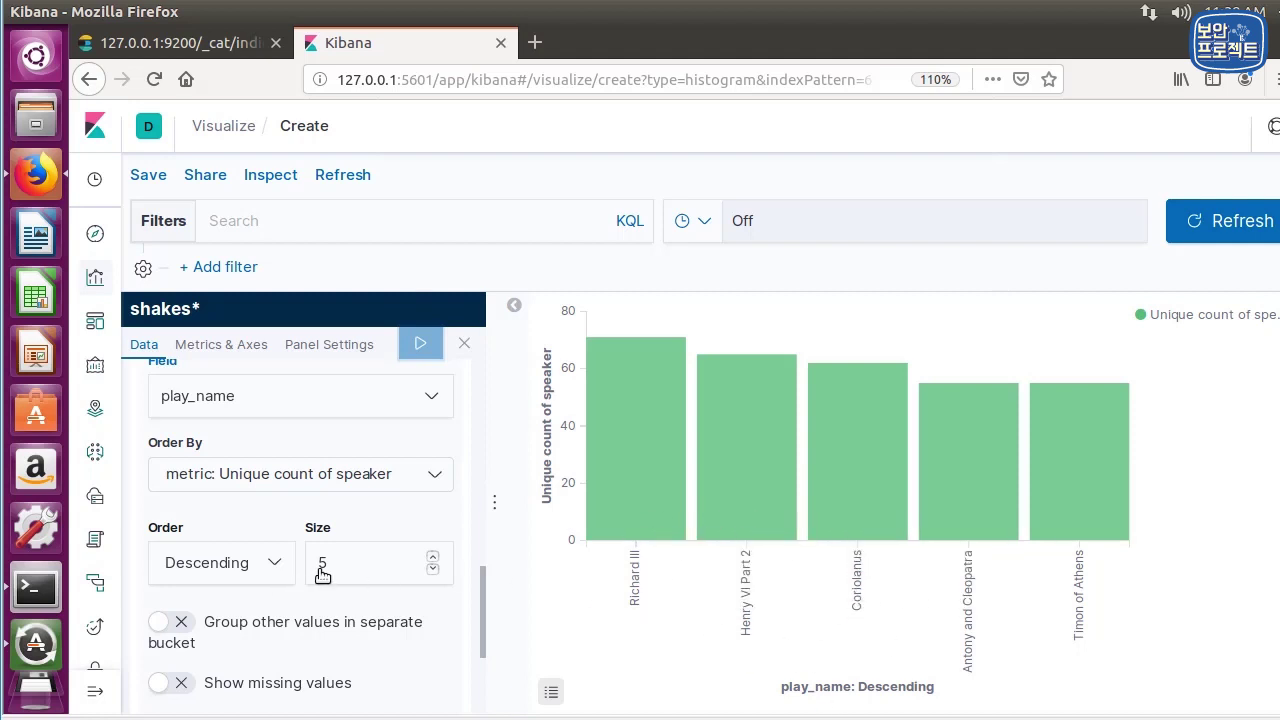
left_click_drag(322, 573, 305, 575)
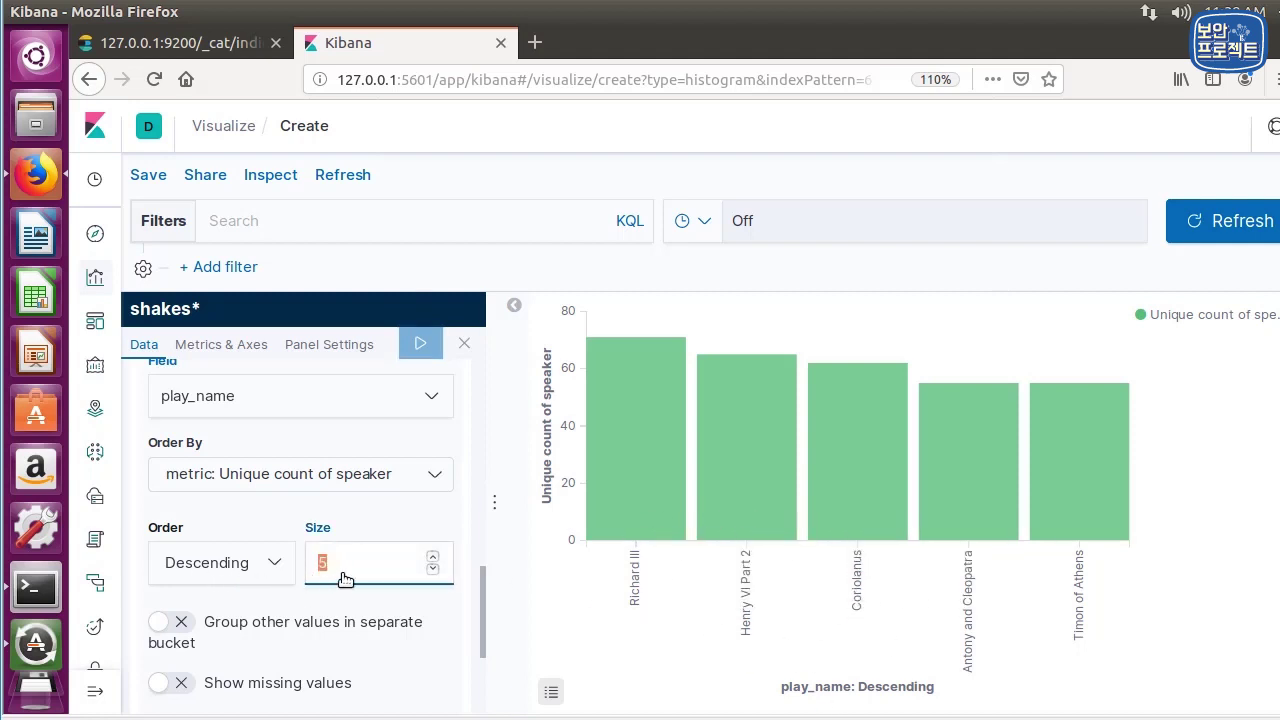
type("7")
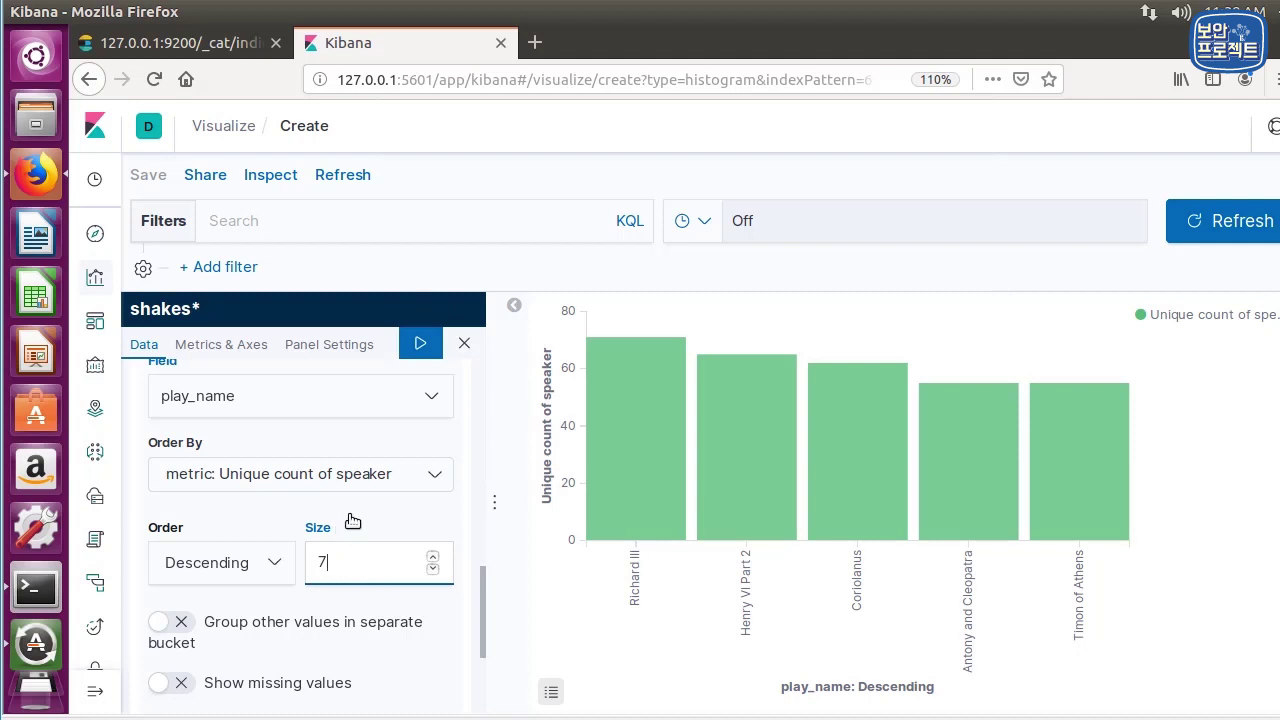
left_click(419, 344)
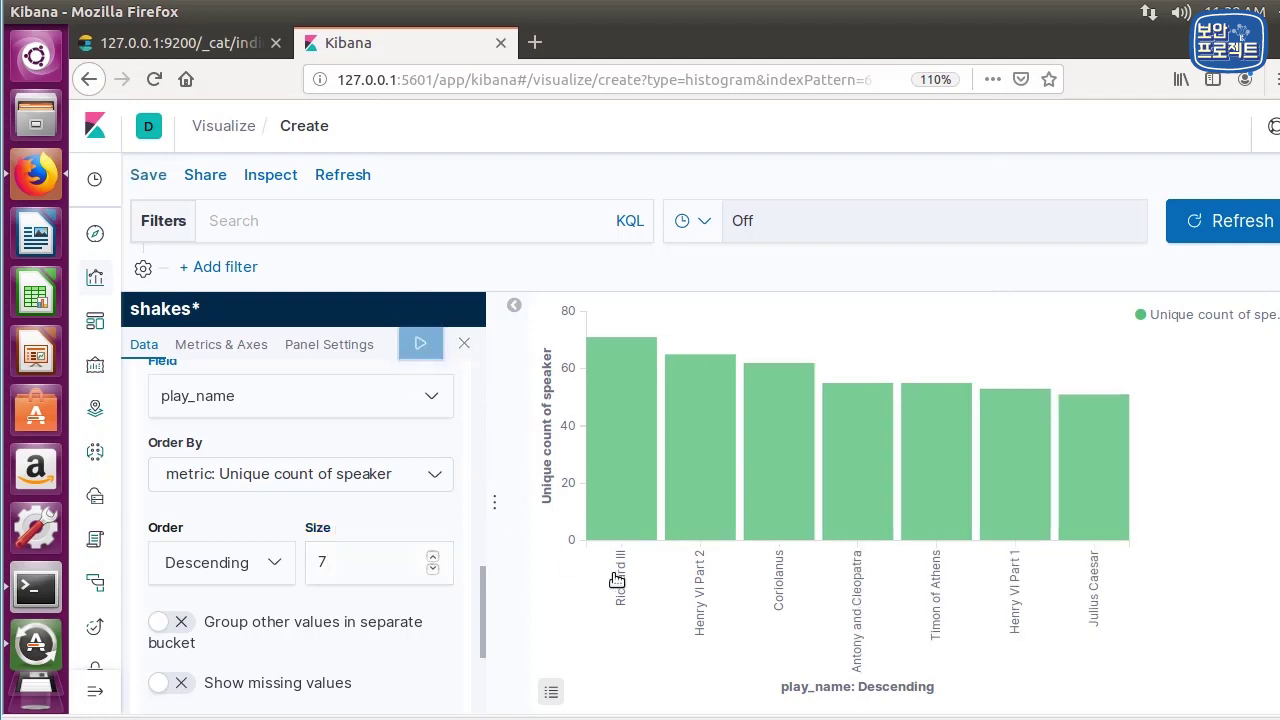
Try Ascending order for the X-Axis Terms bucket, restore Descending order, and update the chart
left_click(236, 566)
left_click(205, 697)
left_click(420, 344)
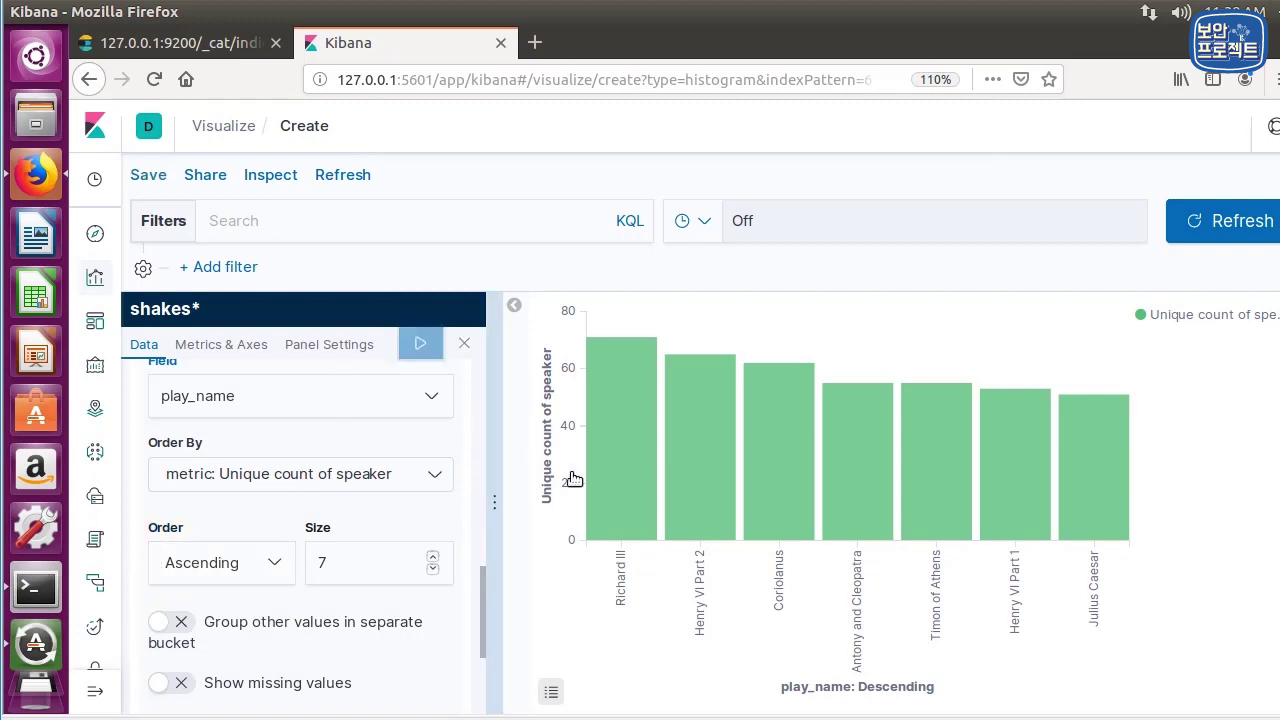
left_click(236, 566)
left_click(200, 592)
left_click(420, 344)
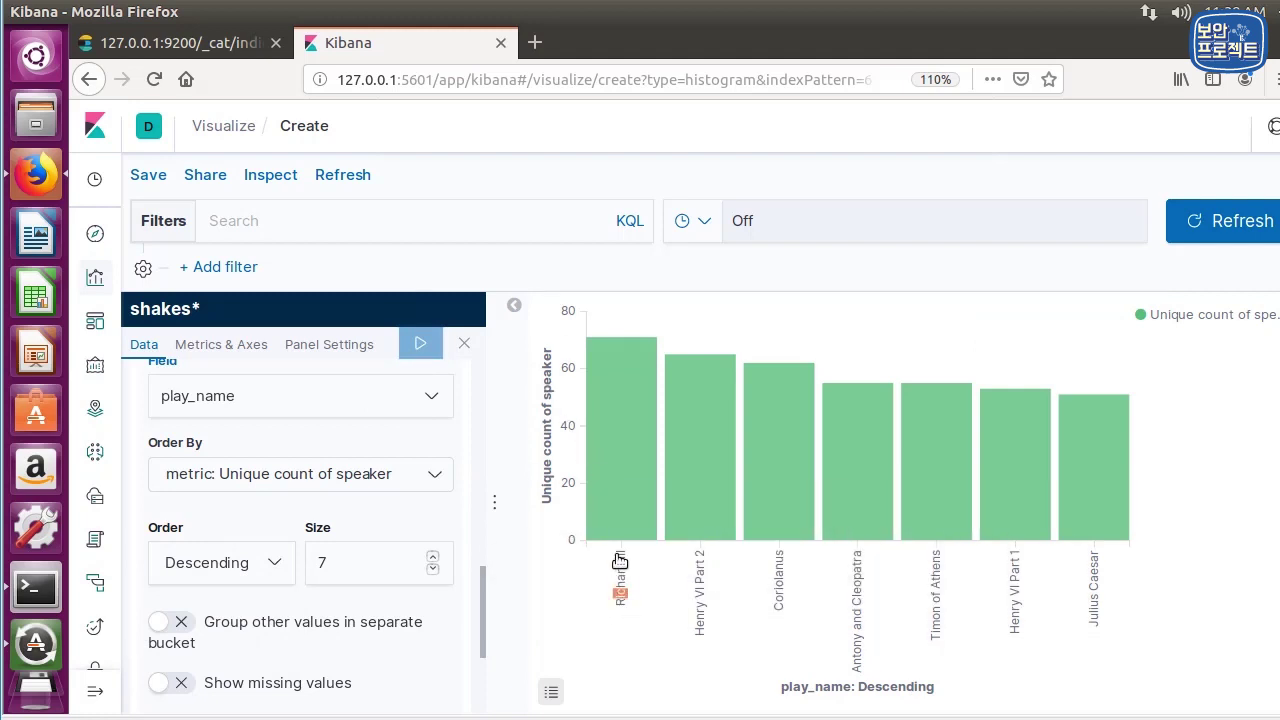
Examine the unique speaker count of individual plays in the chart and review the X-Axis and Y-Axis settings behind it
mouse_move(634, 520)
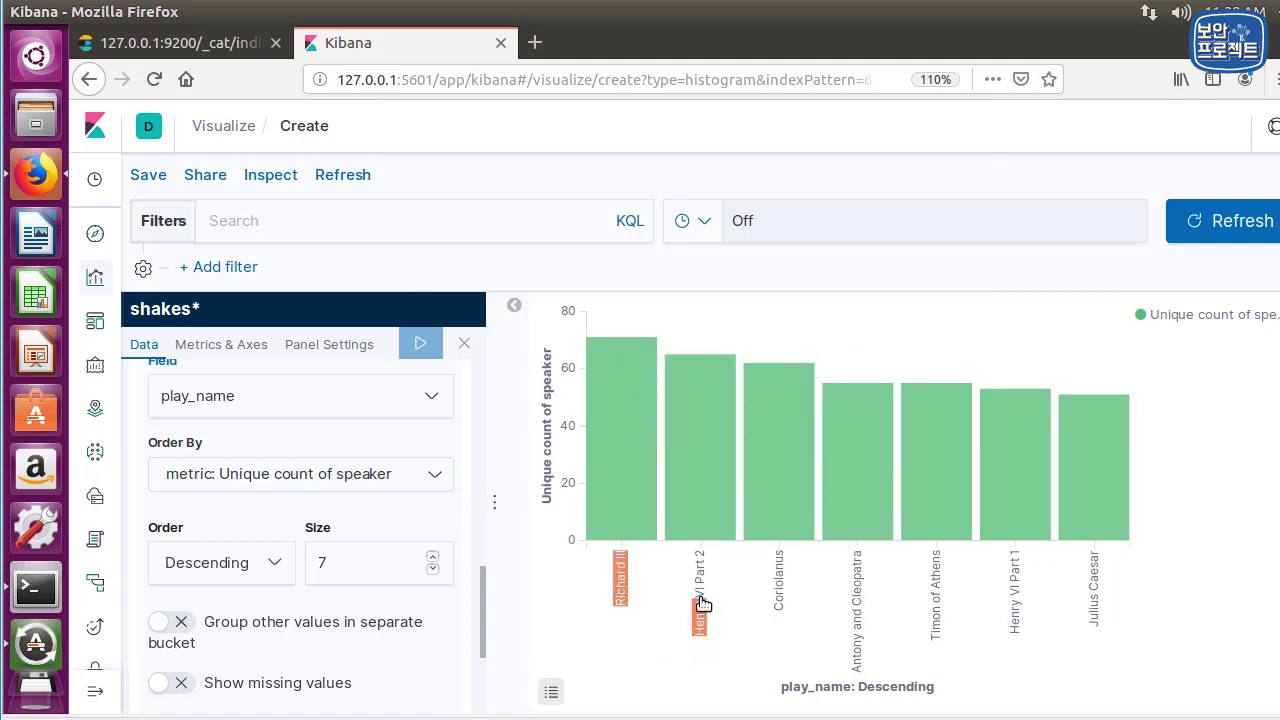
mouse_move(699, 398)
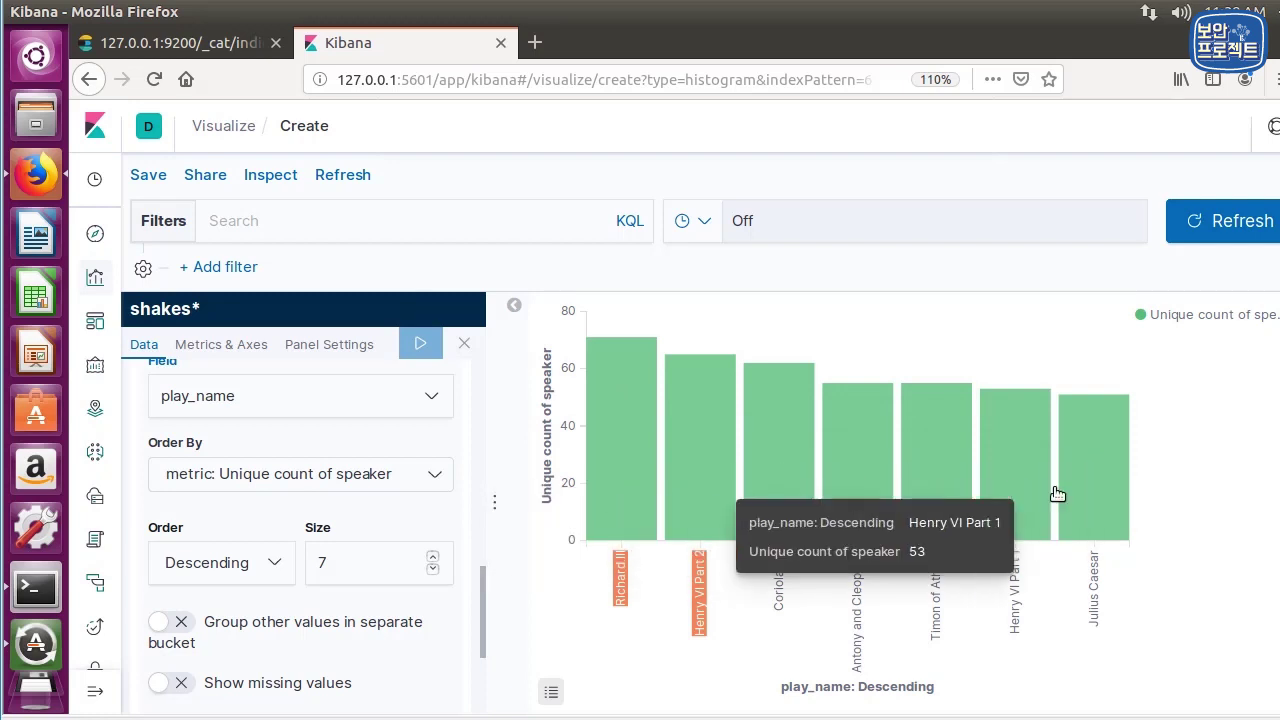
scroll(249, 443, "up", 5)
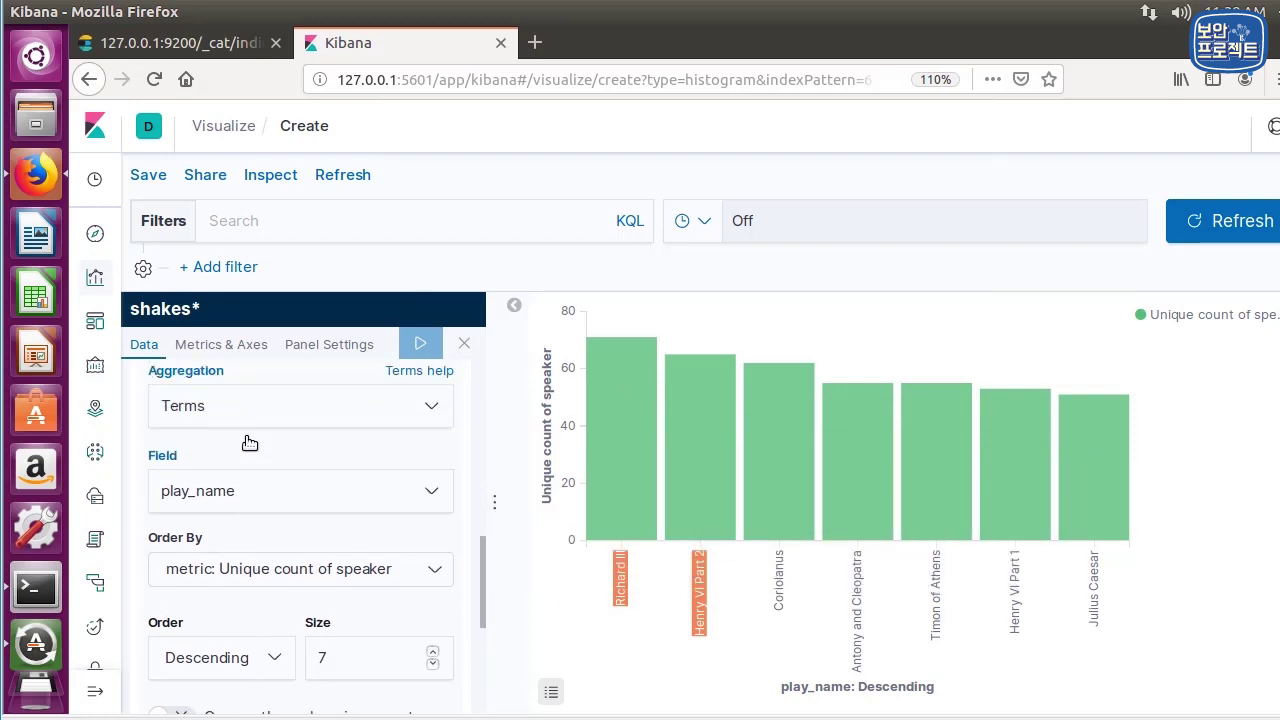
scroll(315, 493, "up", 5)
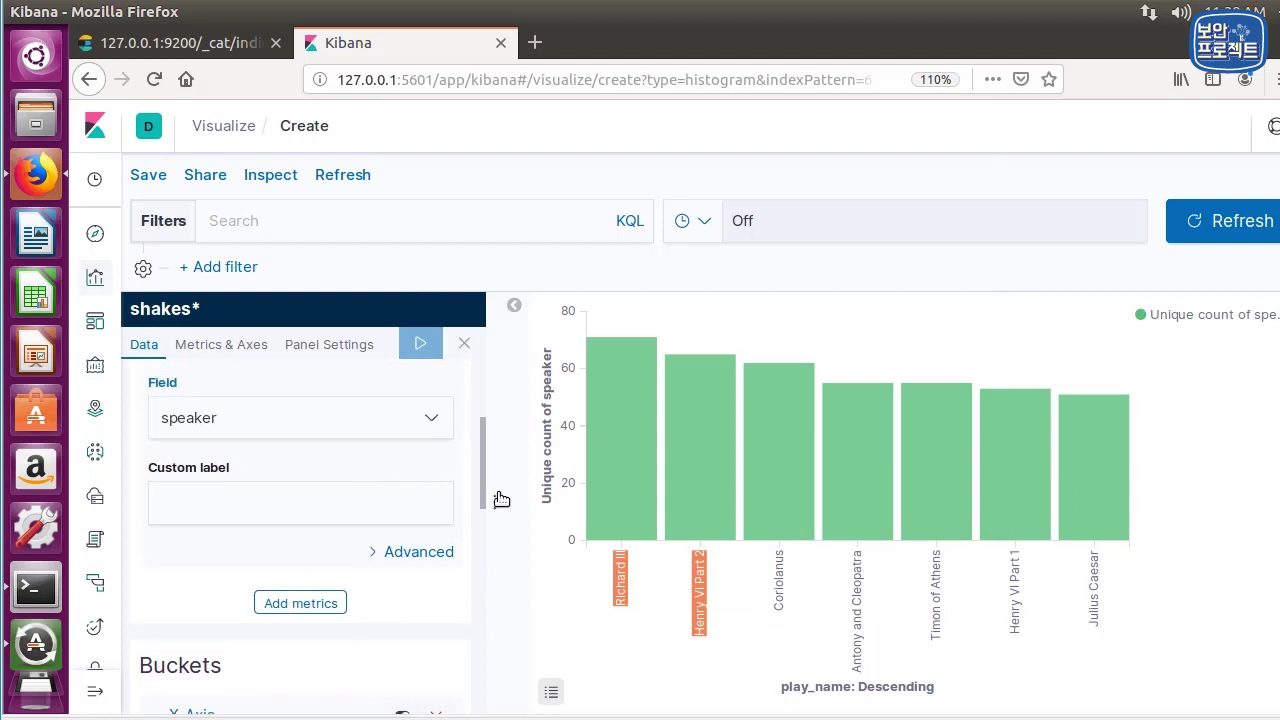
scroll(320, 605, "up", 3)
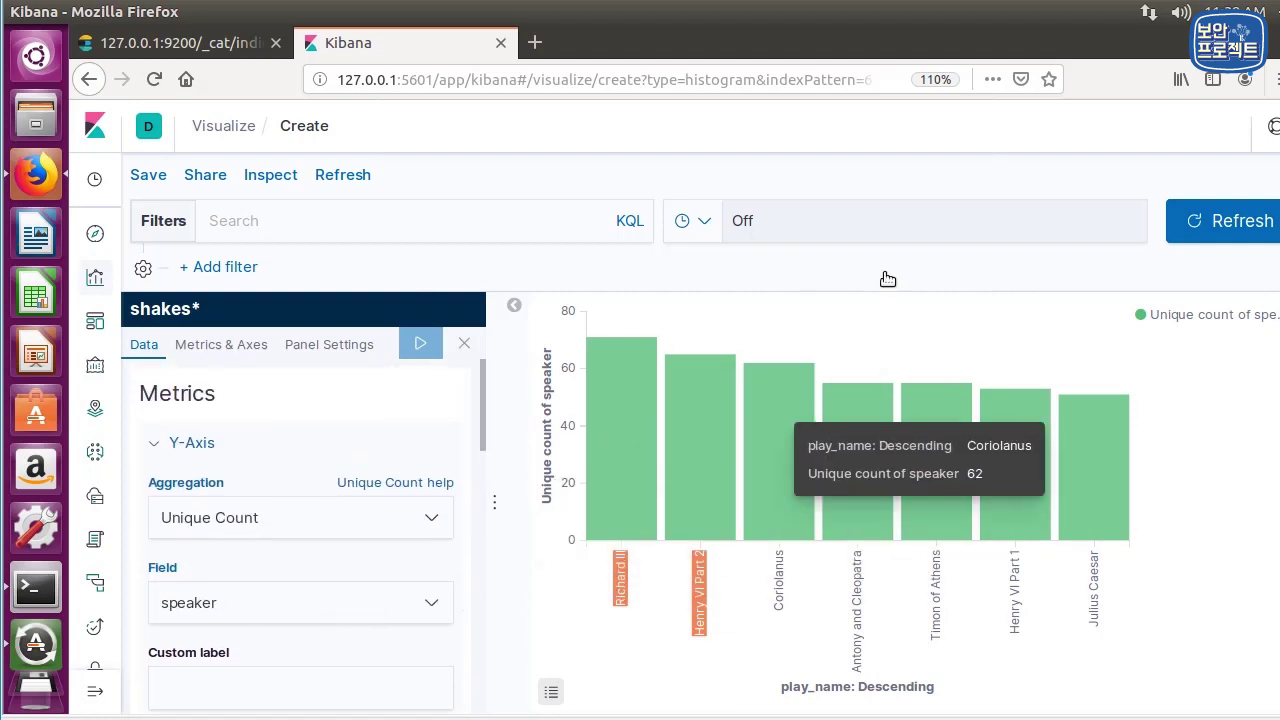
mouse_move(968, 455)
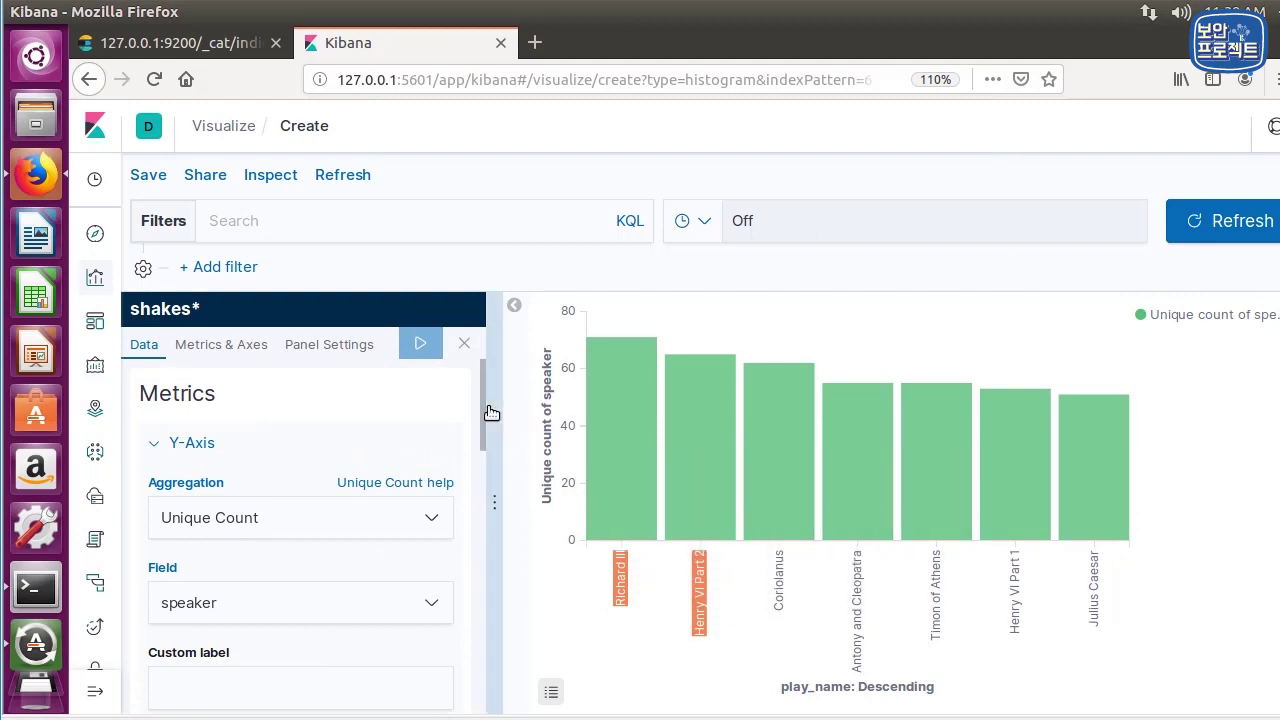
mouse_move(674, 417)
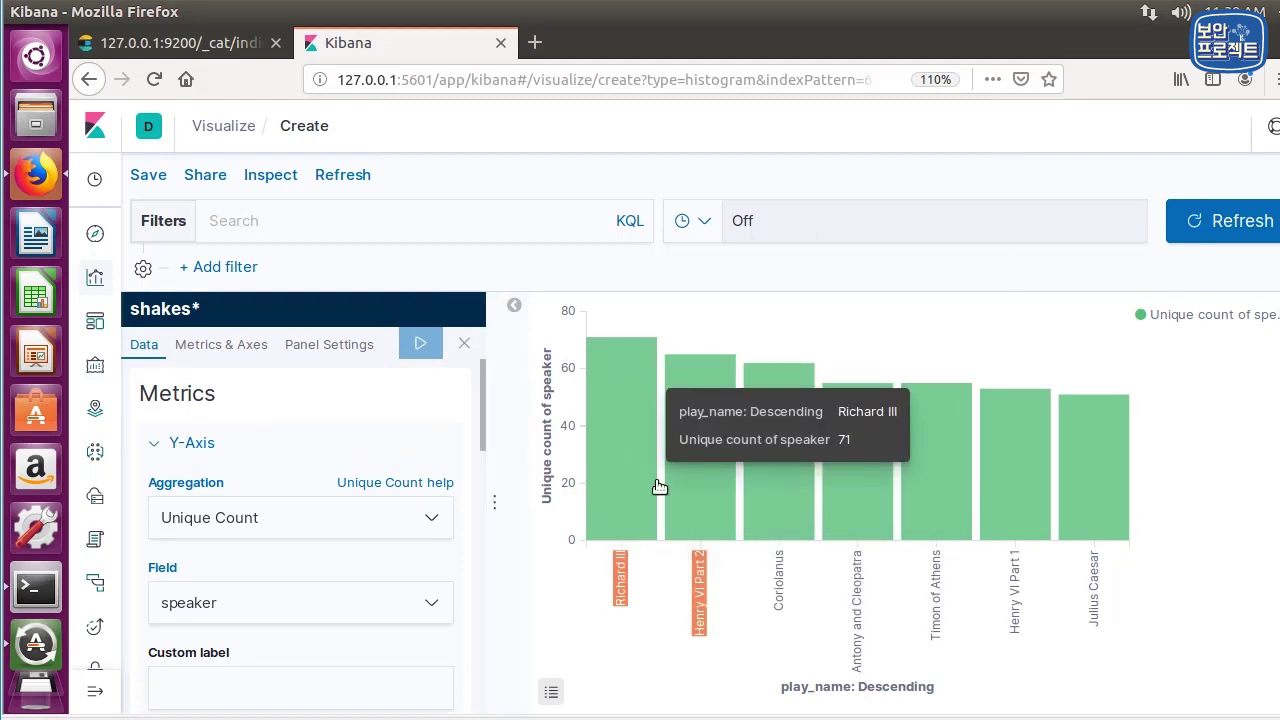
mouse_move(796, 540)
Add a second Y-Axis metric to the bar chart
scroll(400, 460, "down", 5)
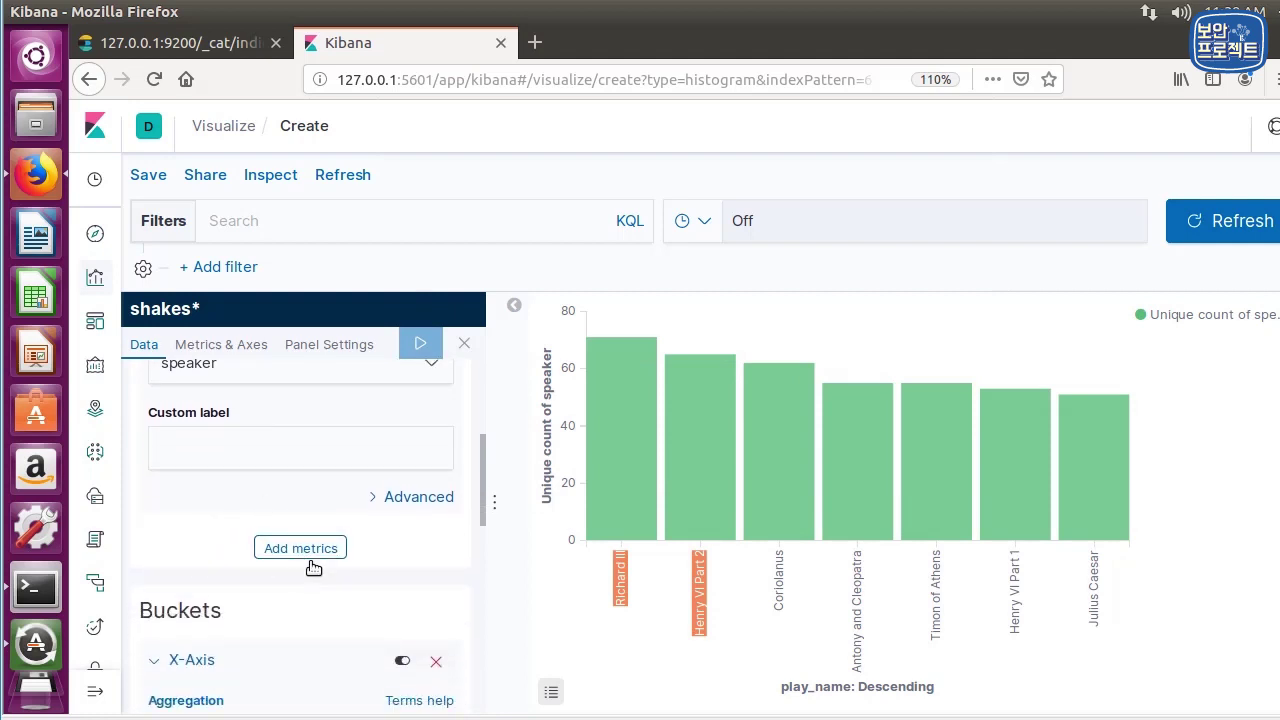
left_click(303, 559)
scroll(300, 560, "down", 1)
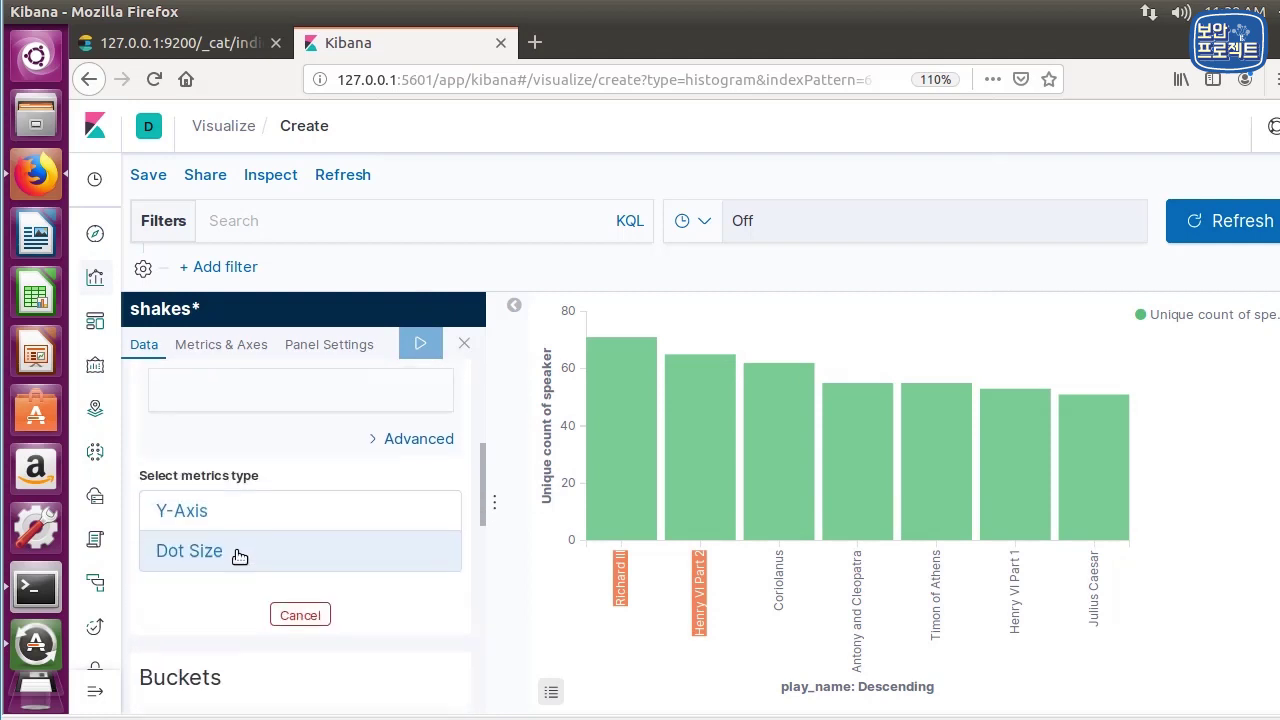
left_click(214, 514)
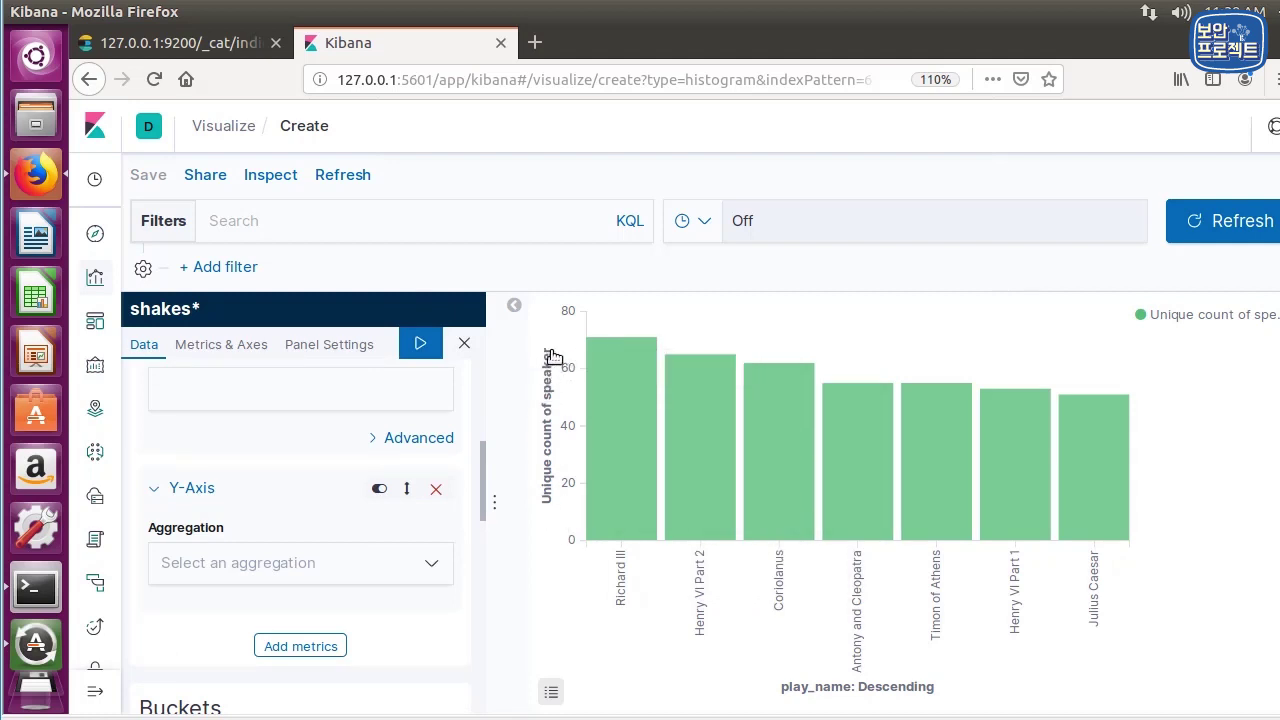
Set the second Y-Axis metric to Max on the speech_number field and update the chart
left_click(314, 568)
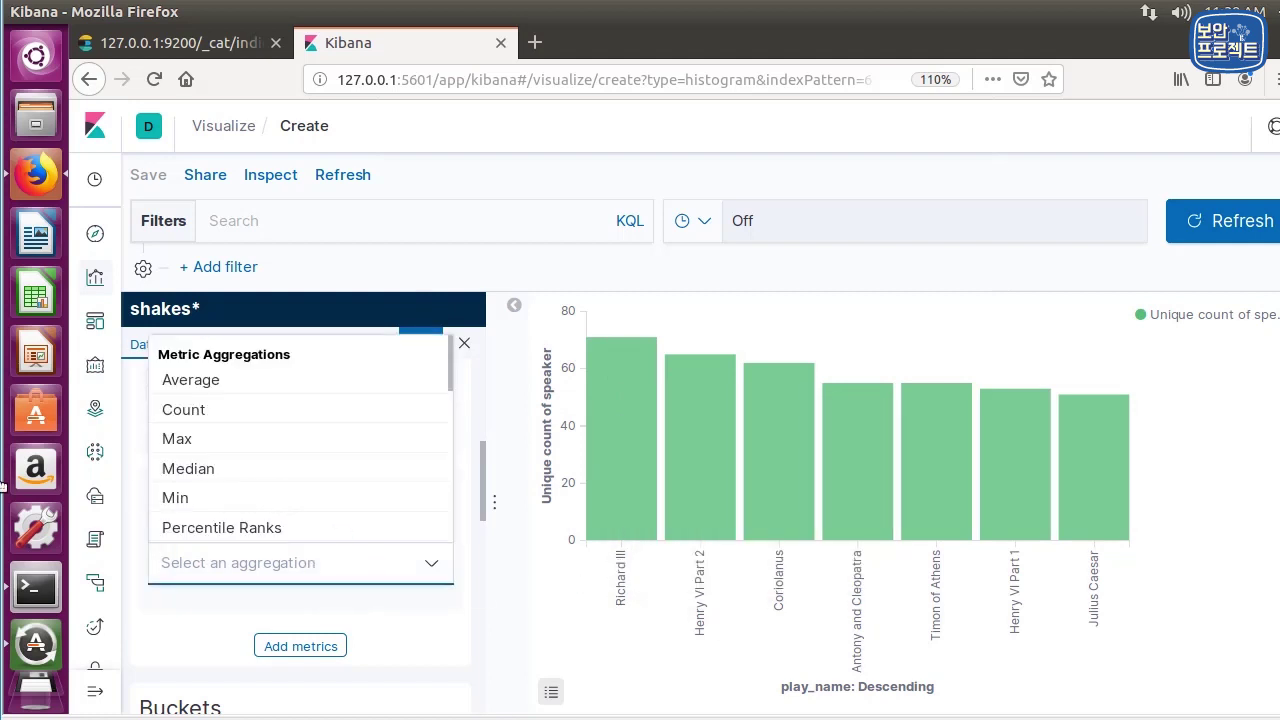
left_click(180, 445)
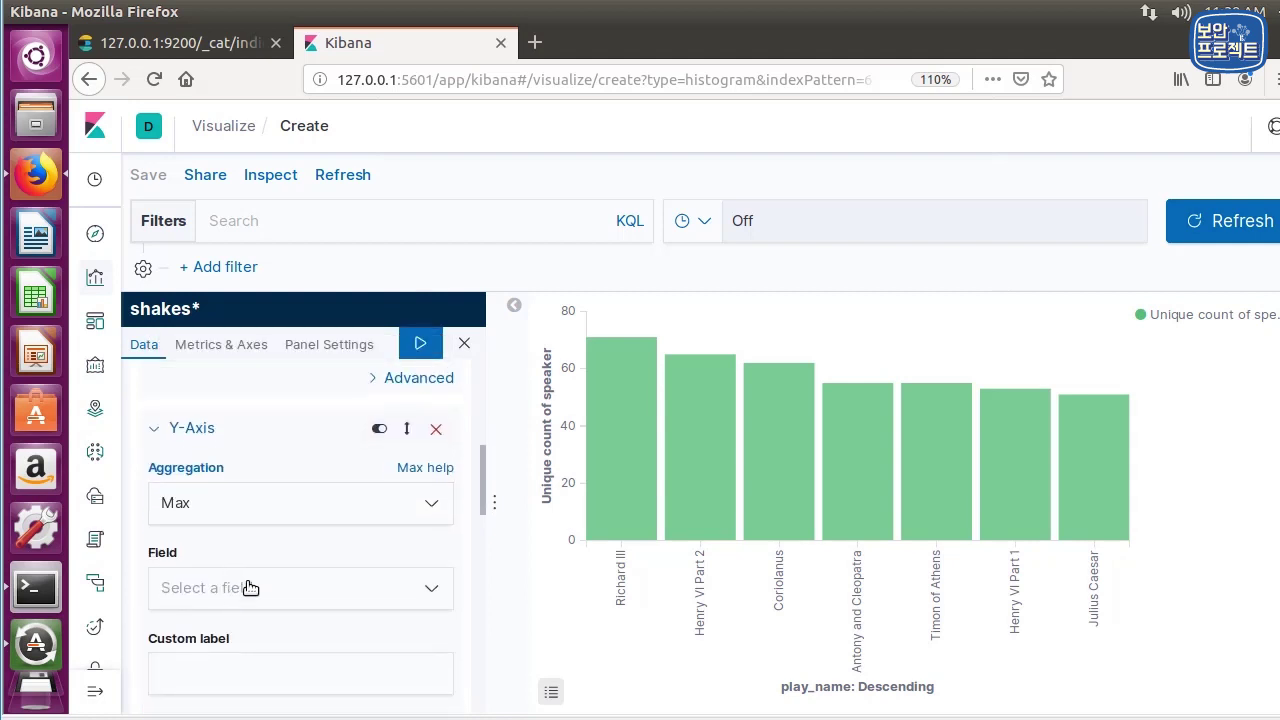
left_click(250, 588)
left_click(286, 561)
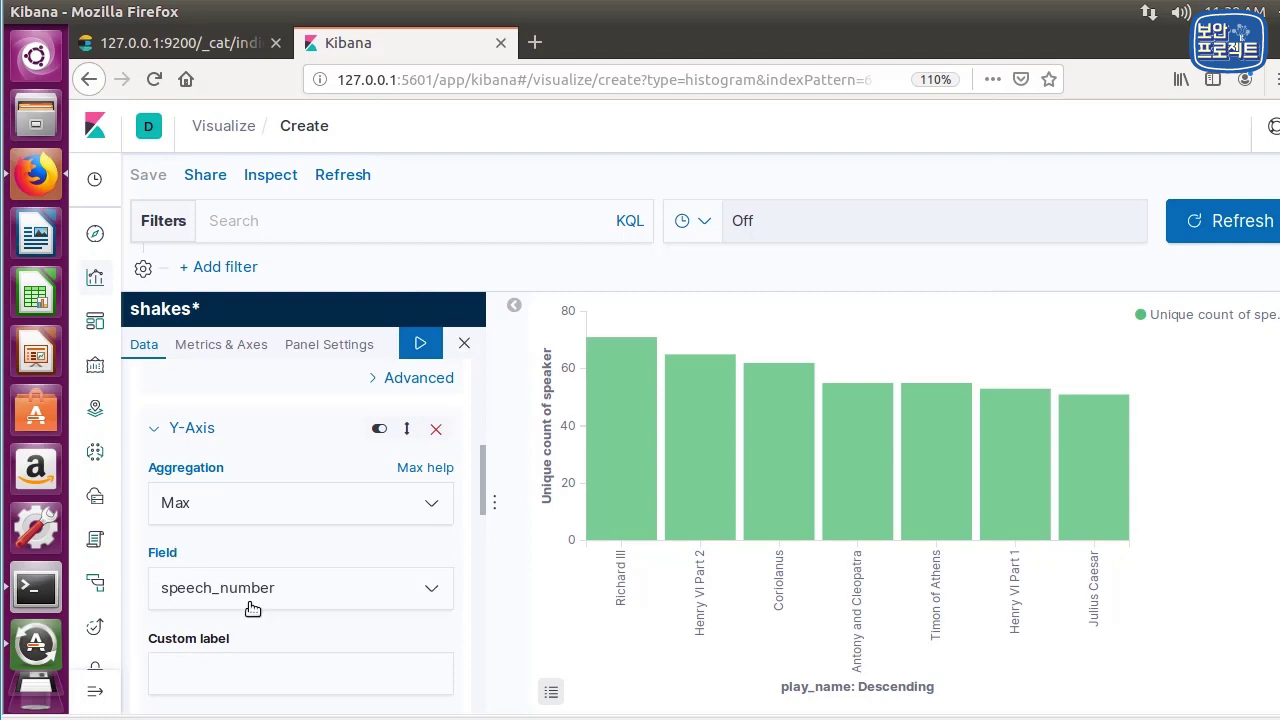
left_click(420, 344)
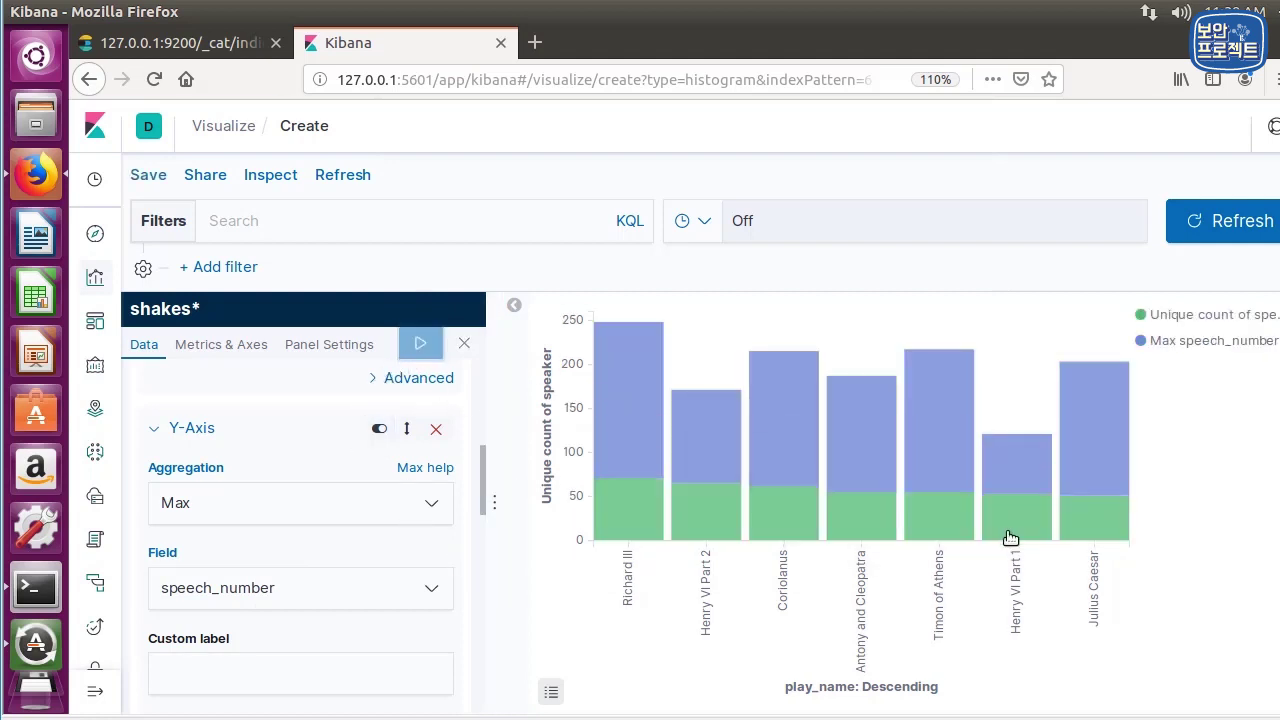
Inspect the stacked bars to compare the unique speaker count and maximum speech_number for each play
mouse_move(1030, 481)
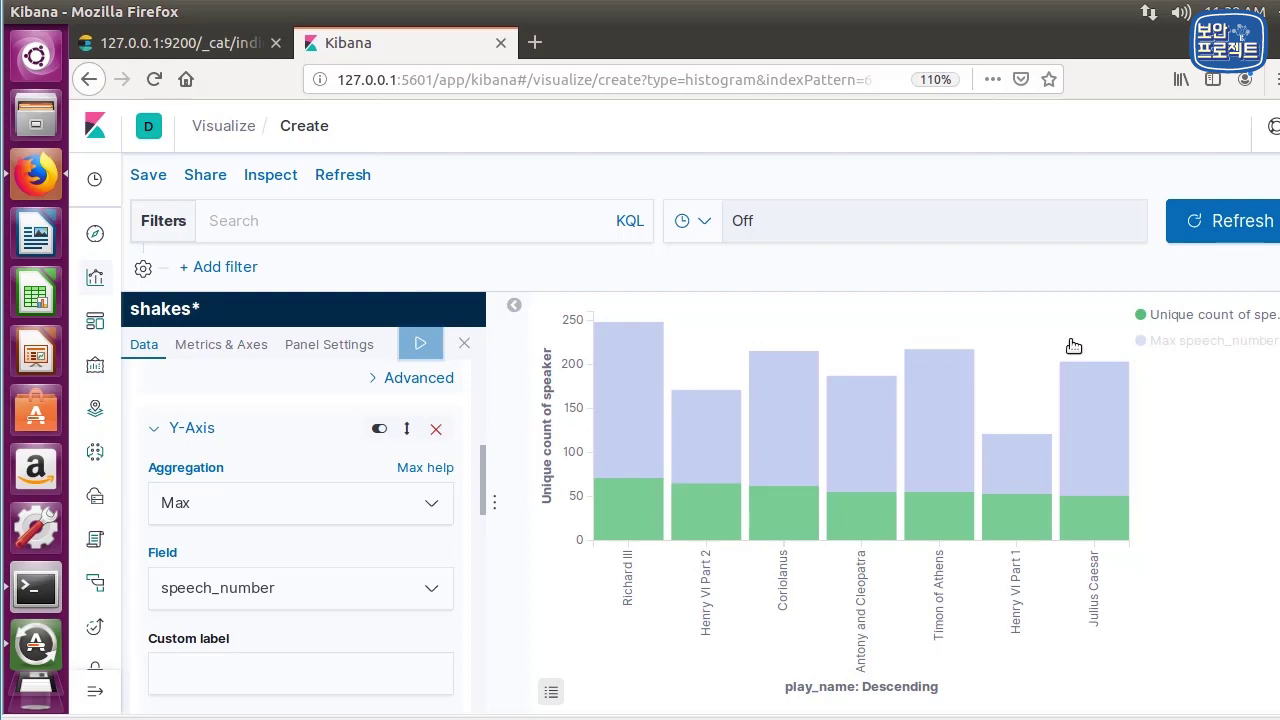
mouse_move(643, 470)
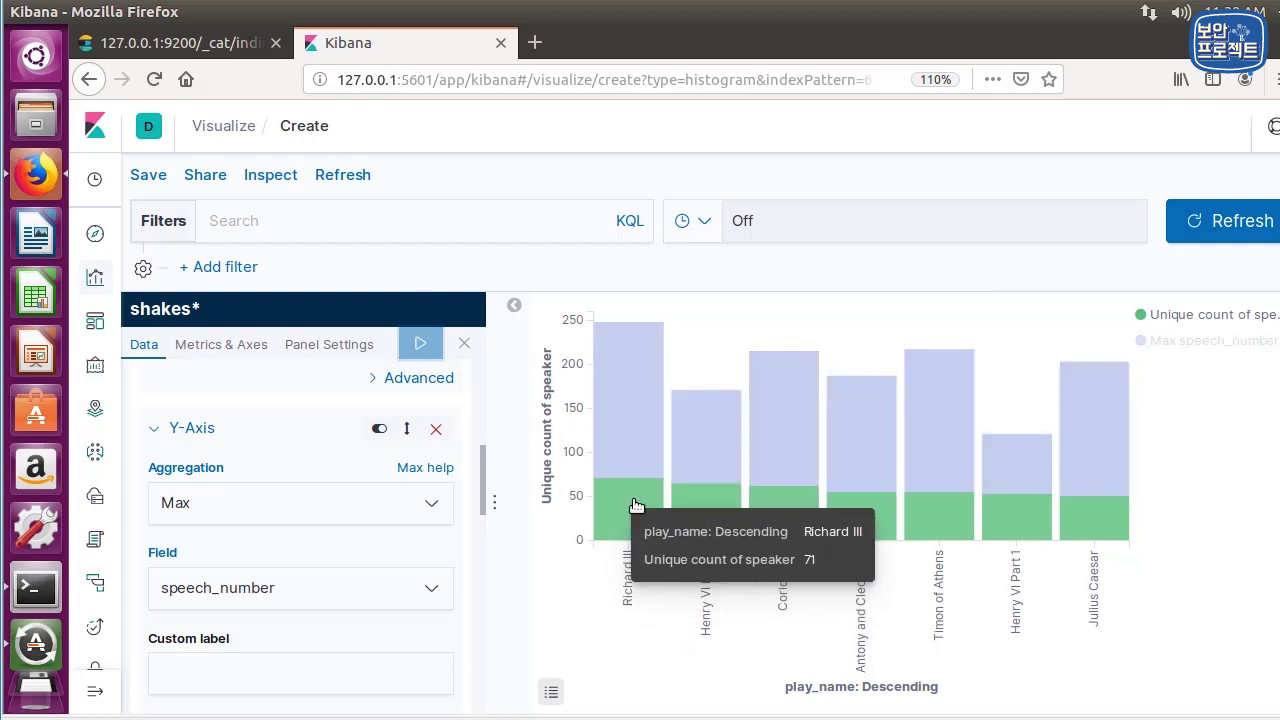
mouse_move(627, 393)
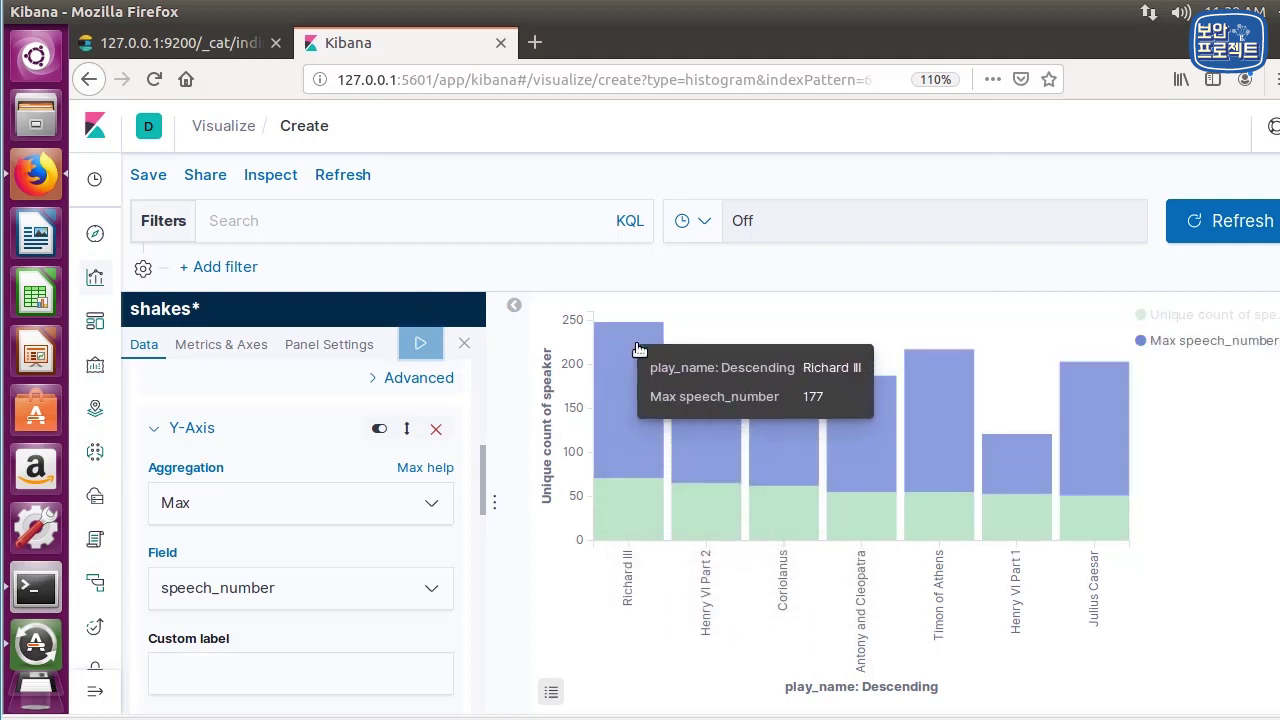
mouse_move(788, 498)
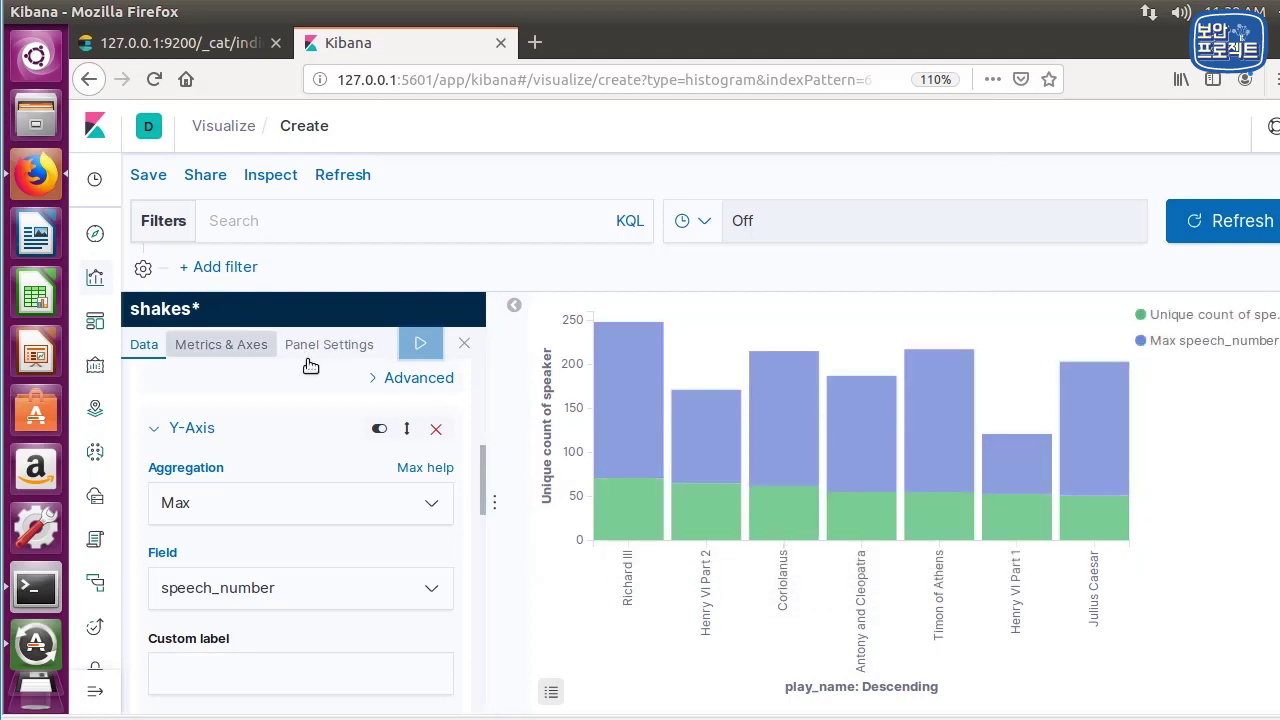
mouse_move(565, 465)
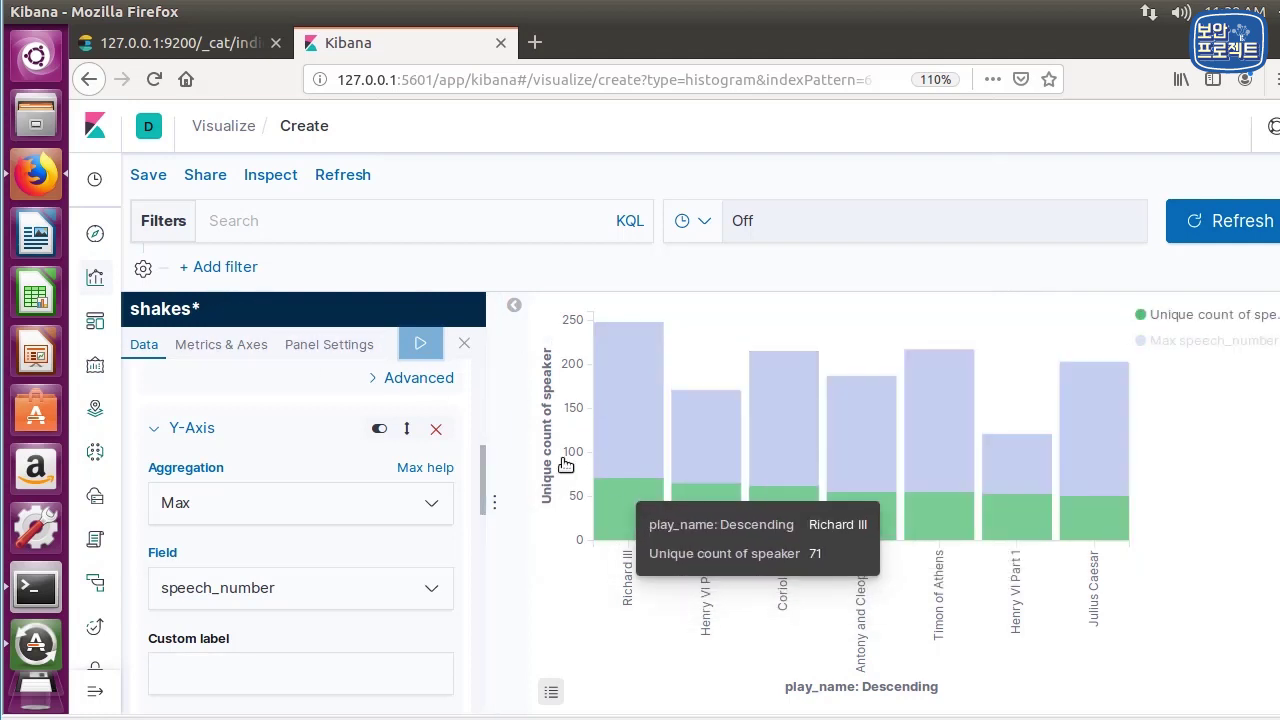